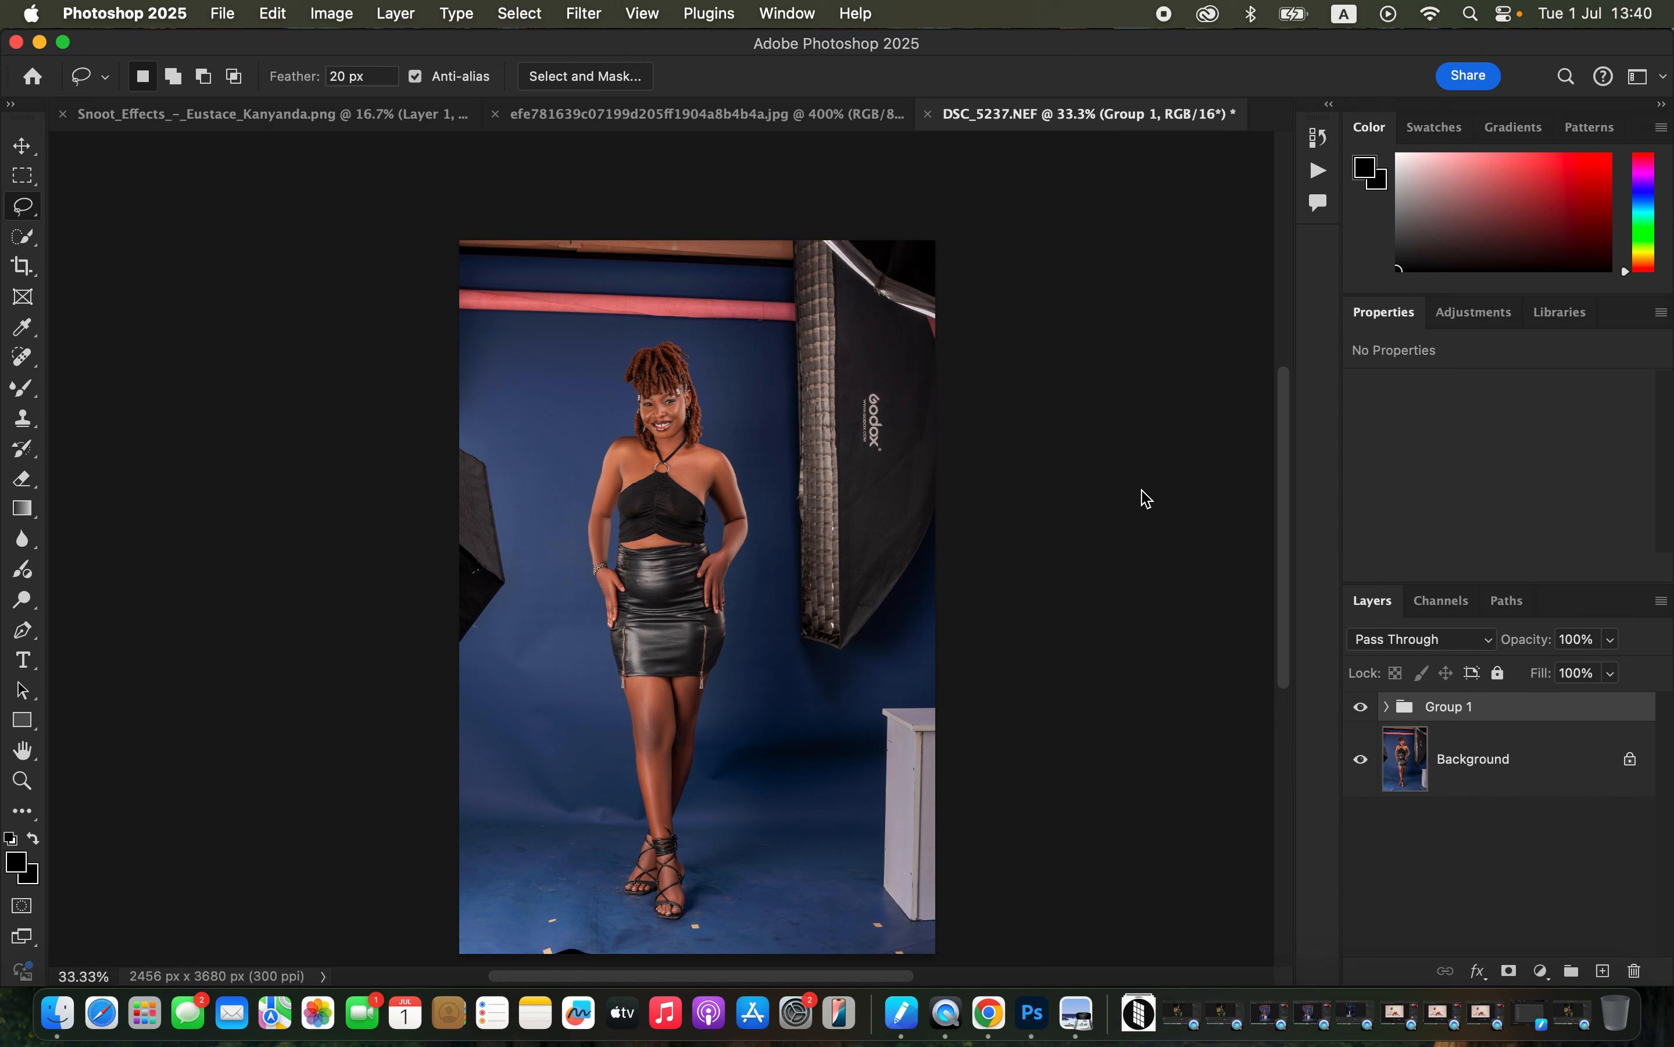
Compare the image with and without Group 1 and stamp all visible layers into a new layer on top.
left_click(1361, 706)
left_click(1361, 705)
left_click(1361, 706)
left_click(1362, 711)
key("super+alt+shift+e")
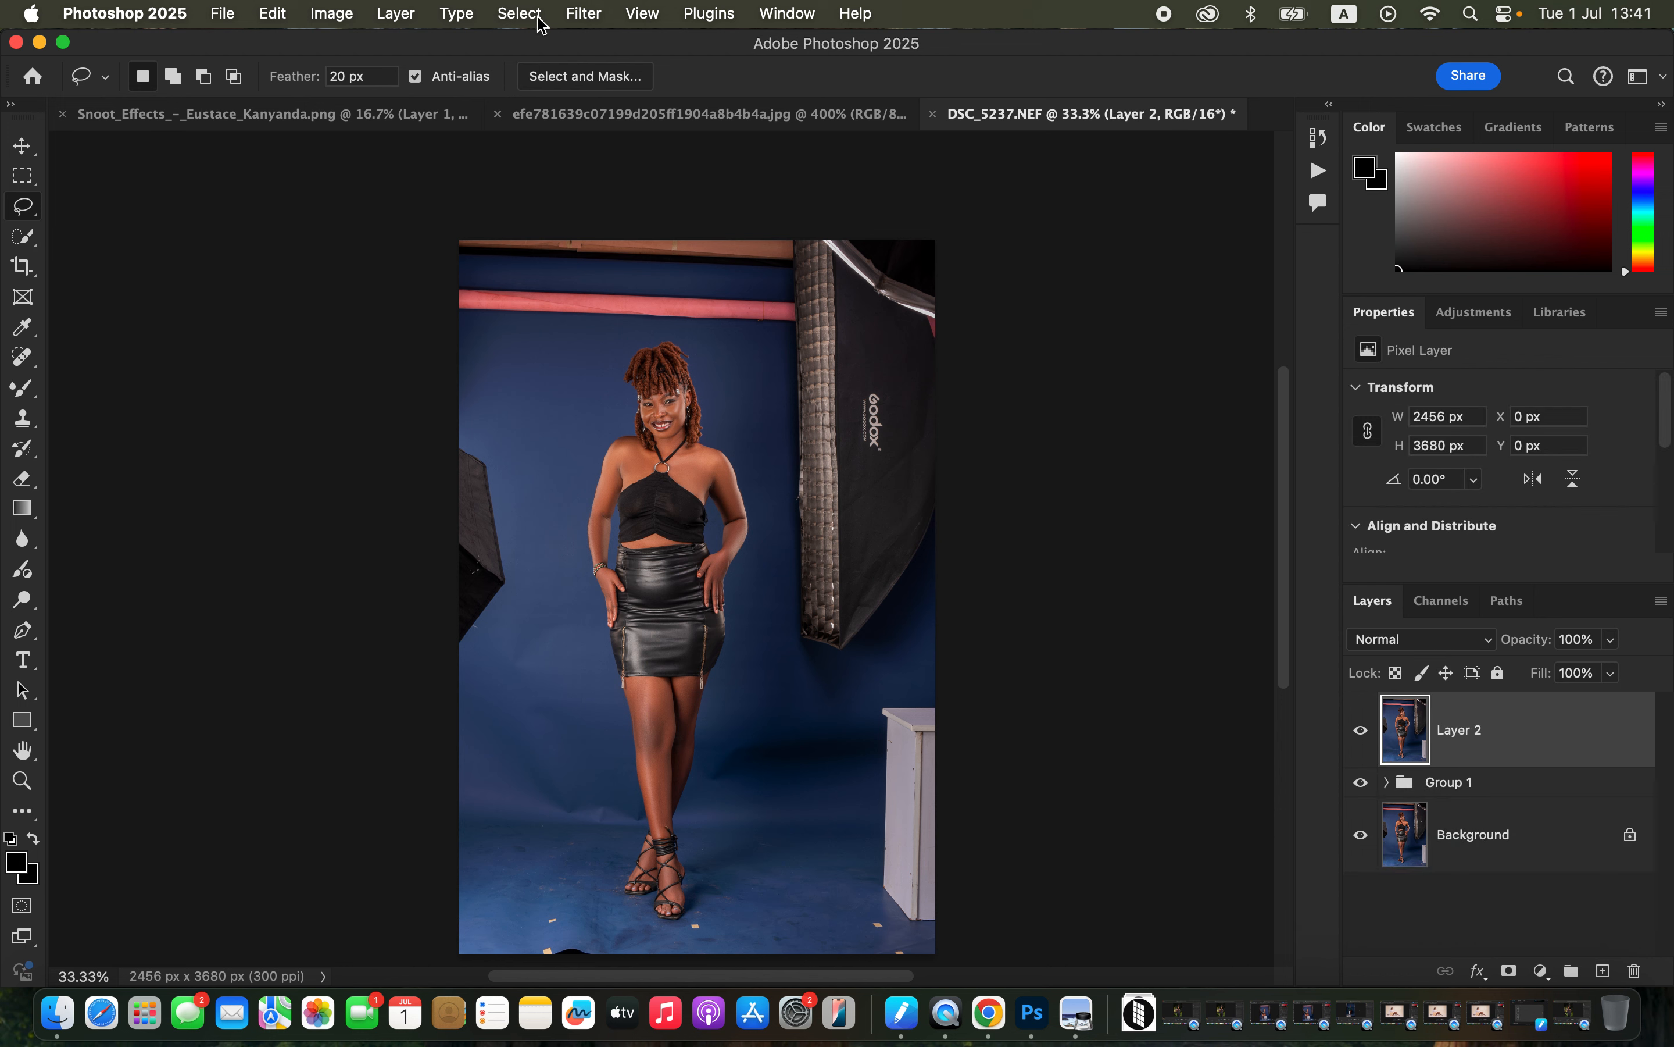
Select the woman as the subject and add a new empty layer set to Color blend mode.
left_click(521, 9)
left_click(572, 279)
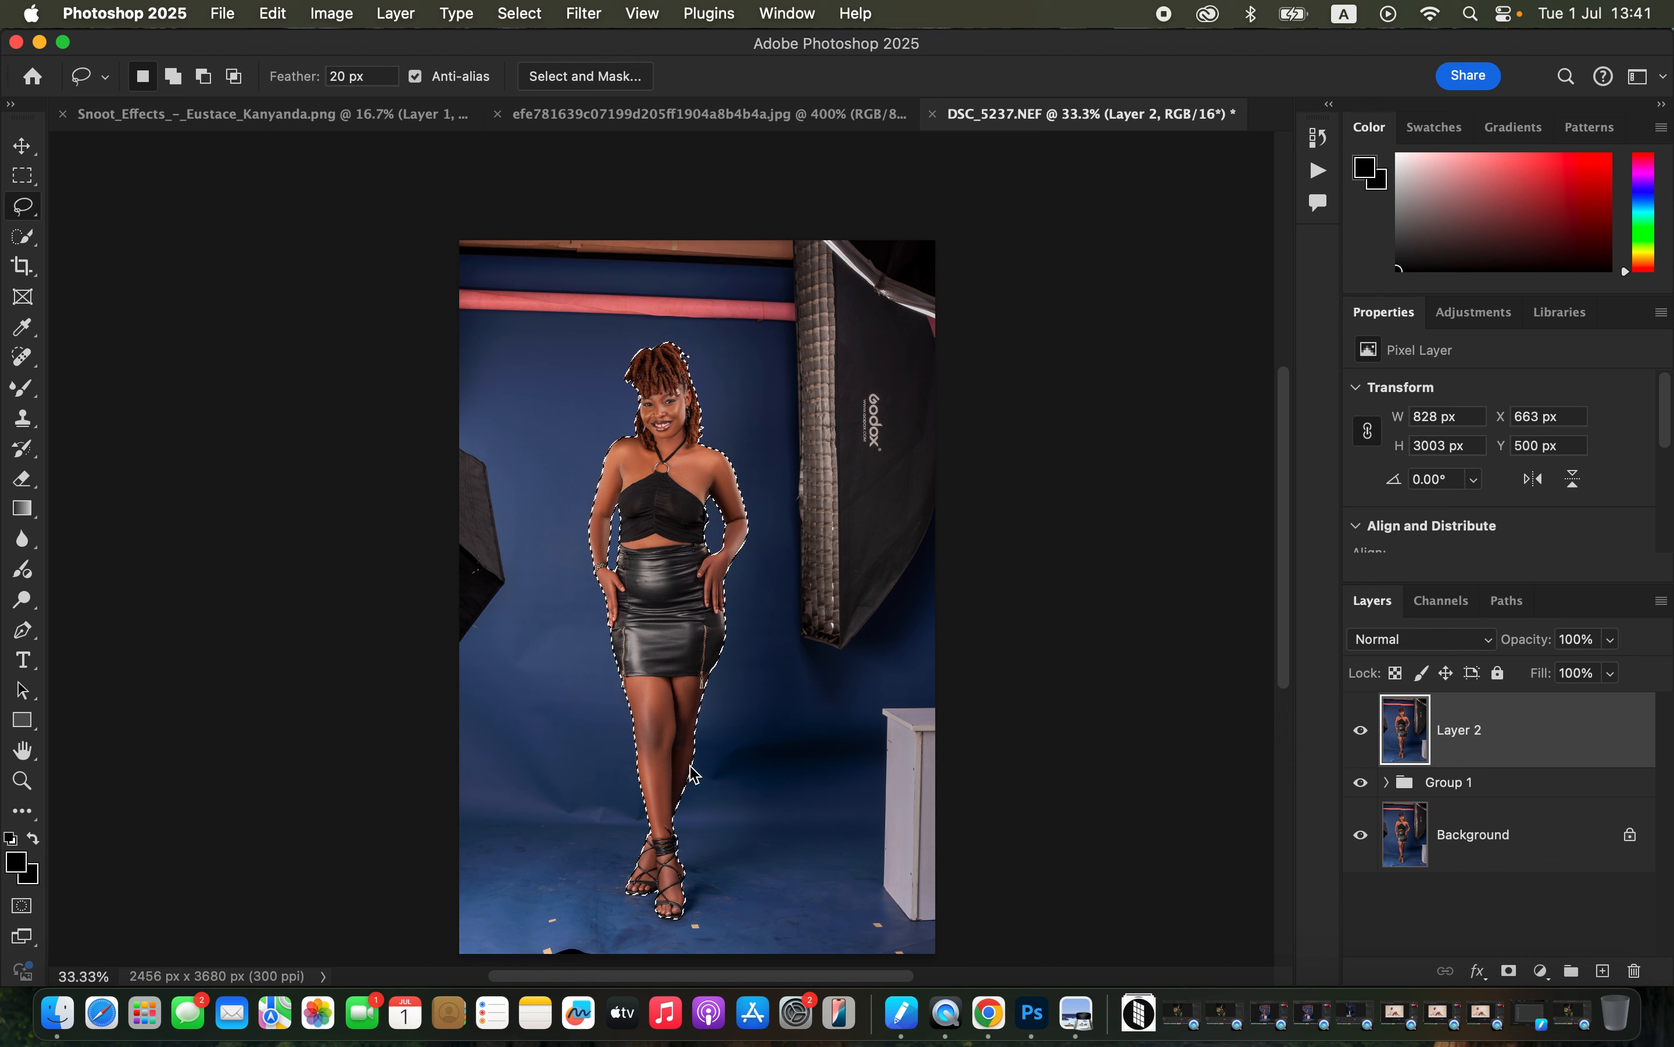
left_click(1604, 972)
left_click(1467, 645)
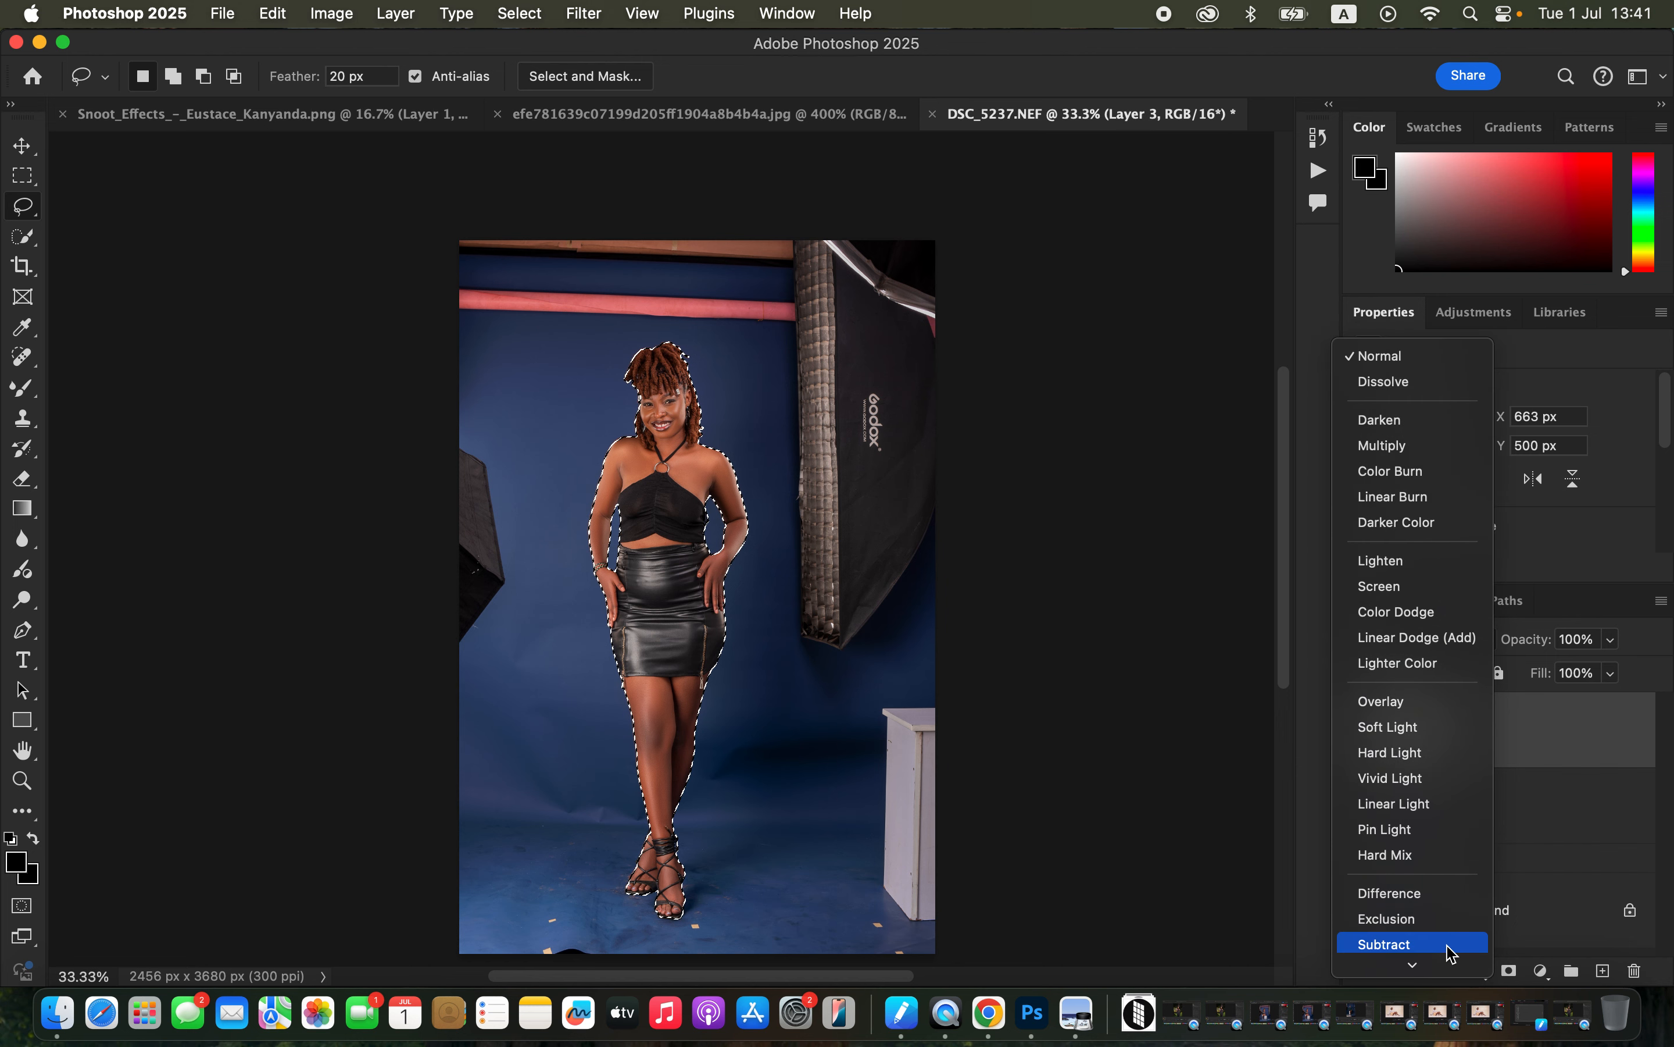
left_click(1415, 934)
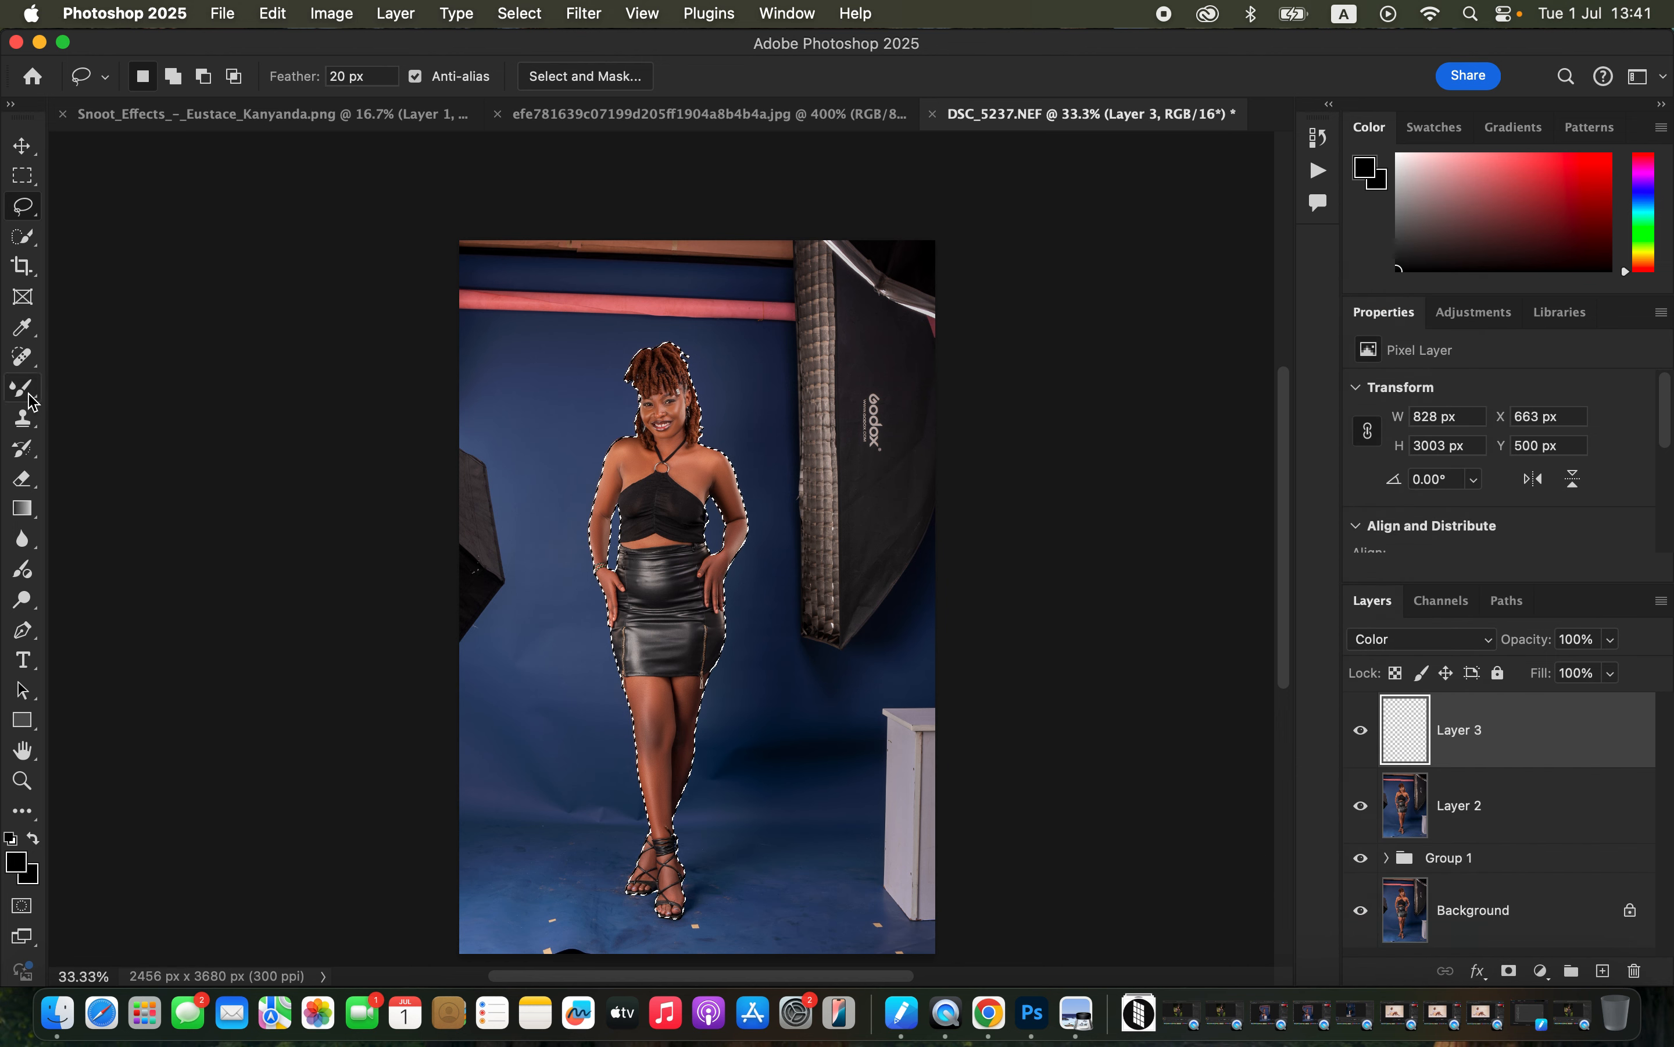
Sample the skin tone from the upper chest and paint it over the face with a soft round brush.
left_click_drag(26, 397, 104, 388)
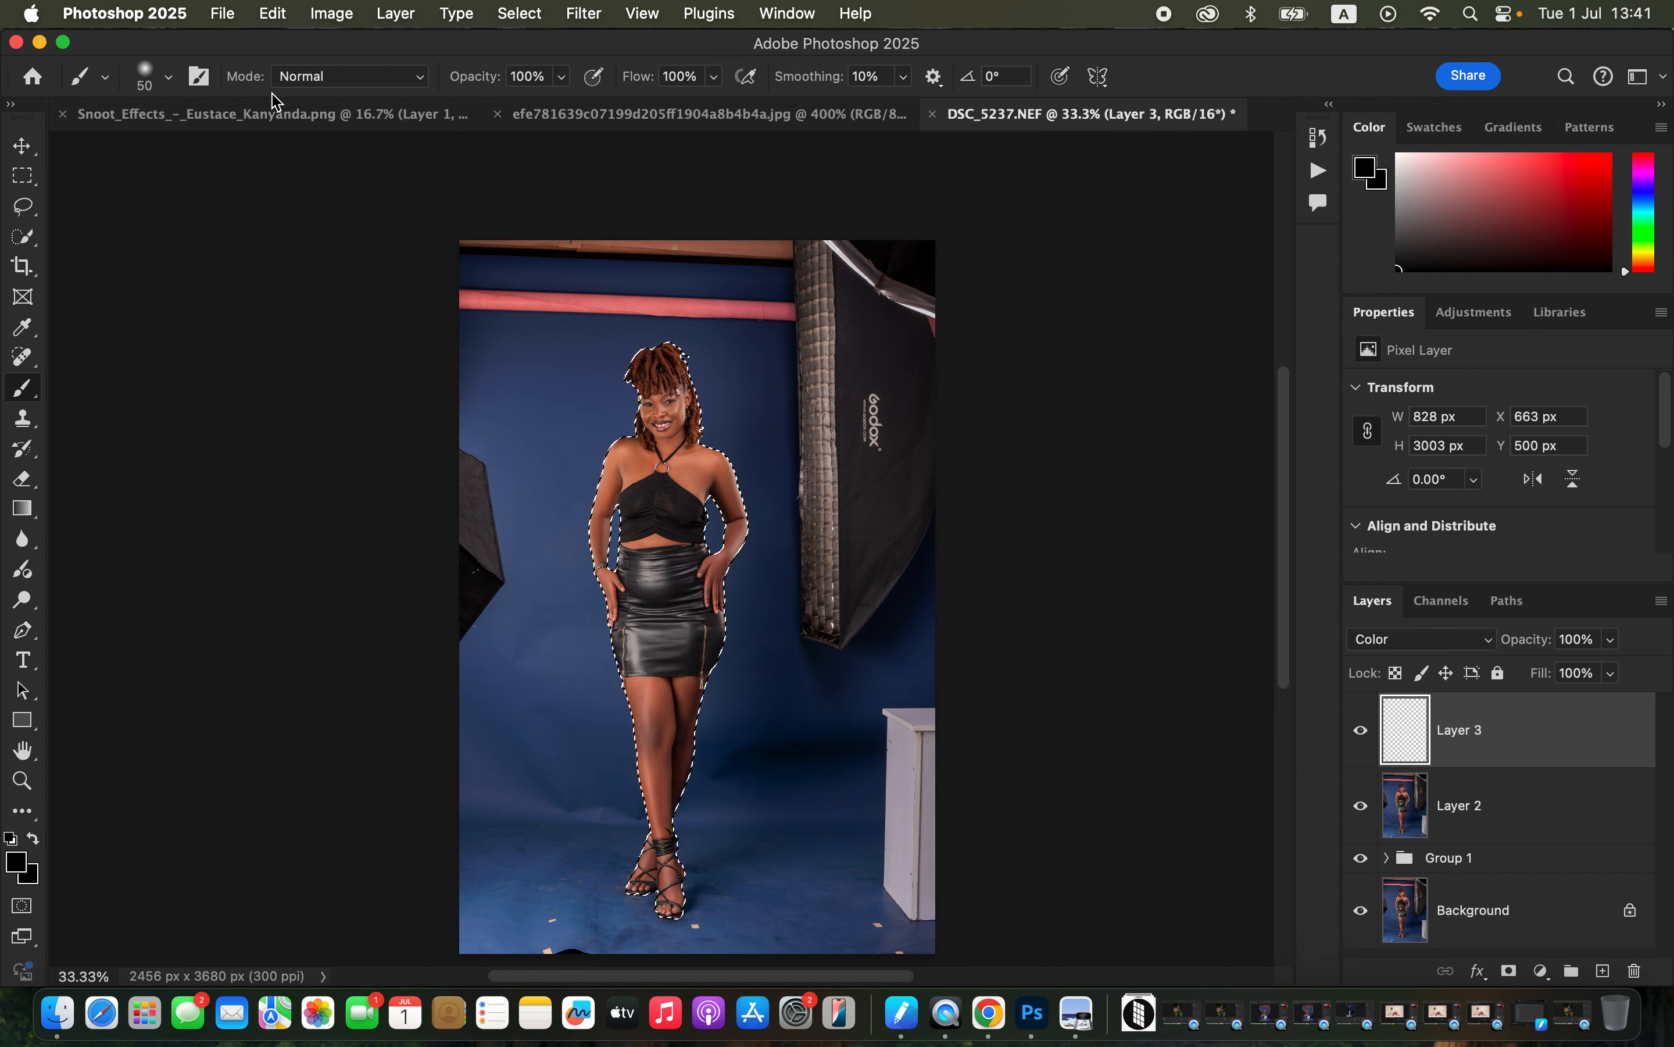
left_click(169, 79)
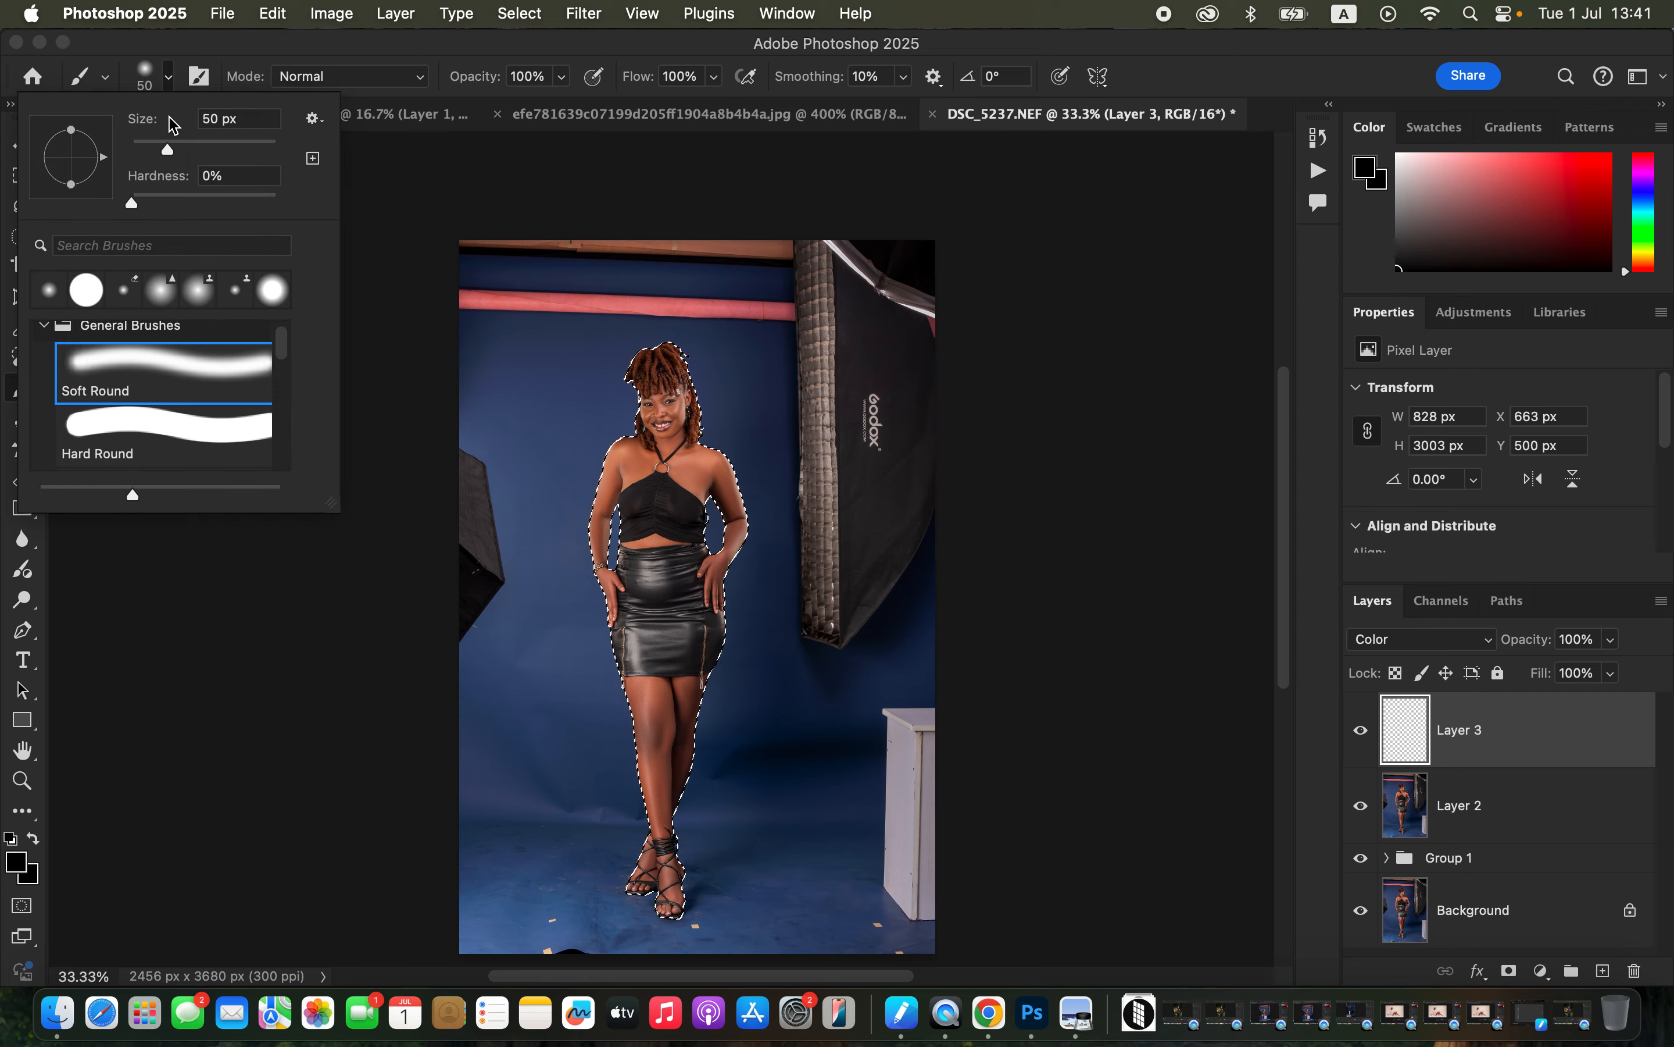
left_click(346, 273)
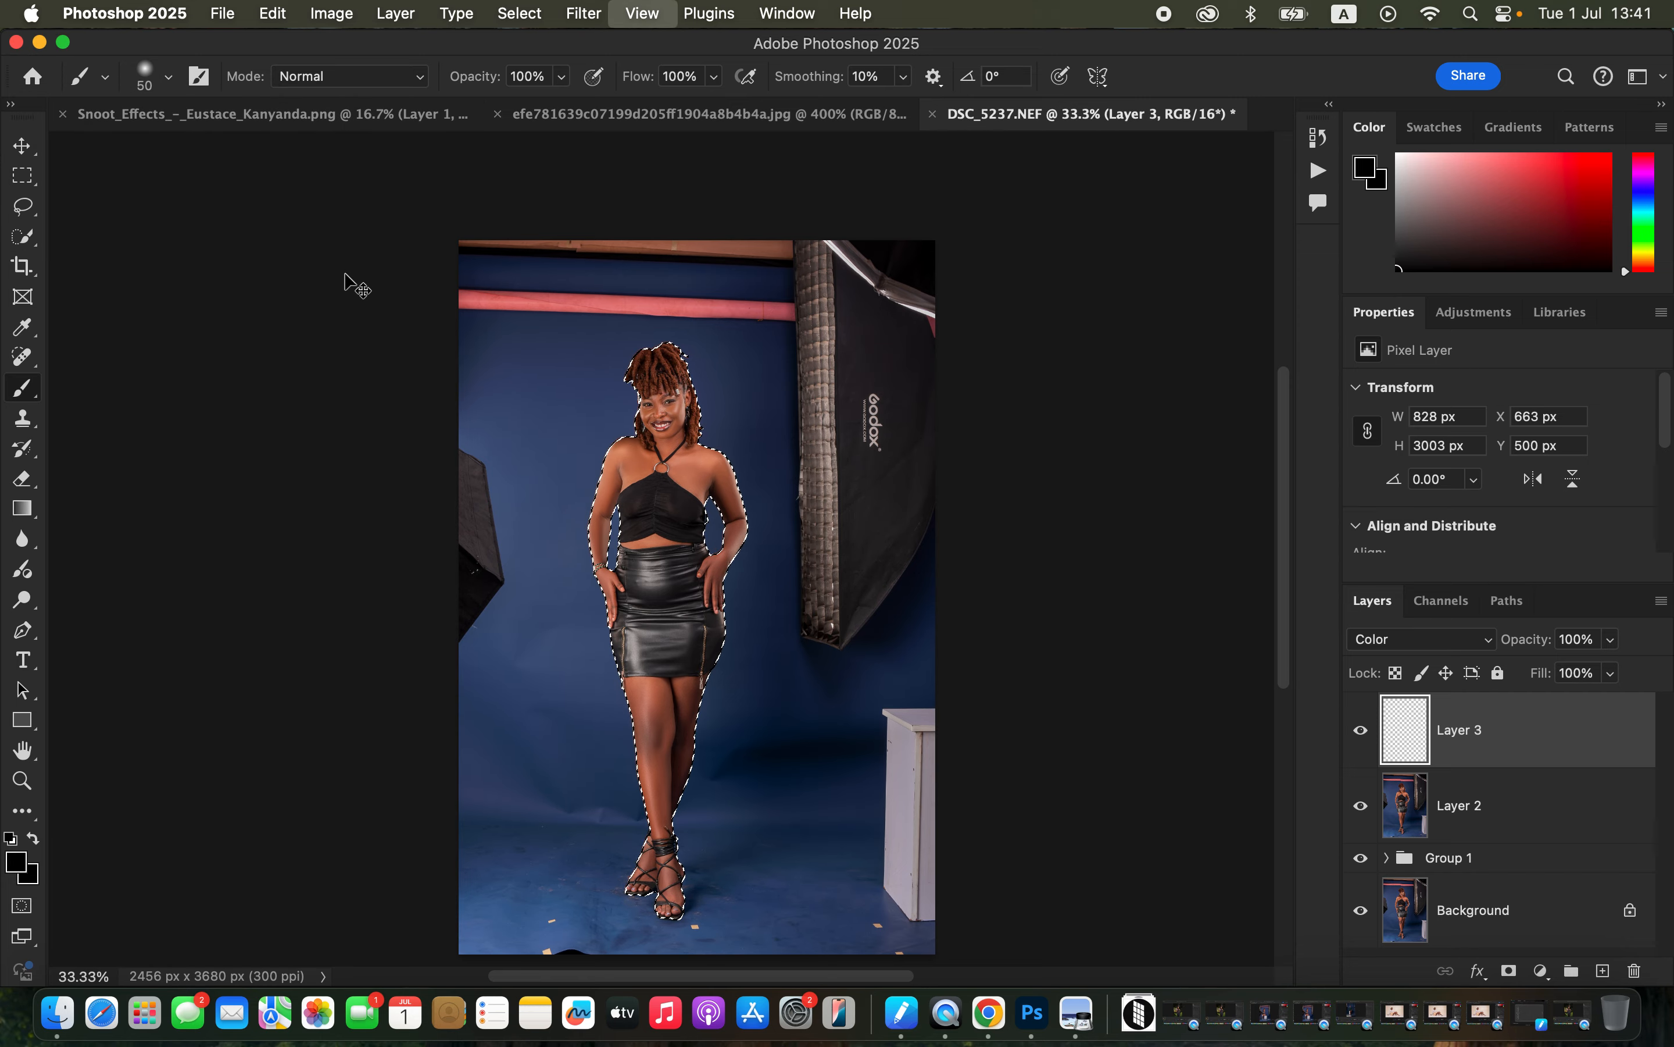
key("super+plus")
key("super+plus")
key("super+plus")
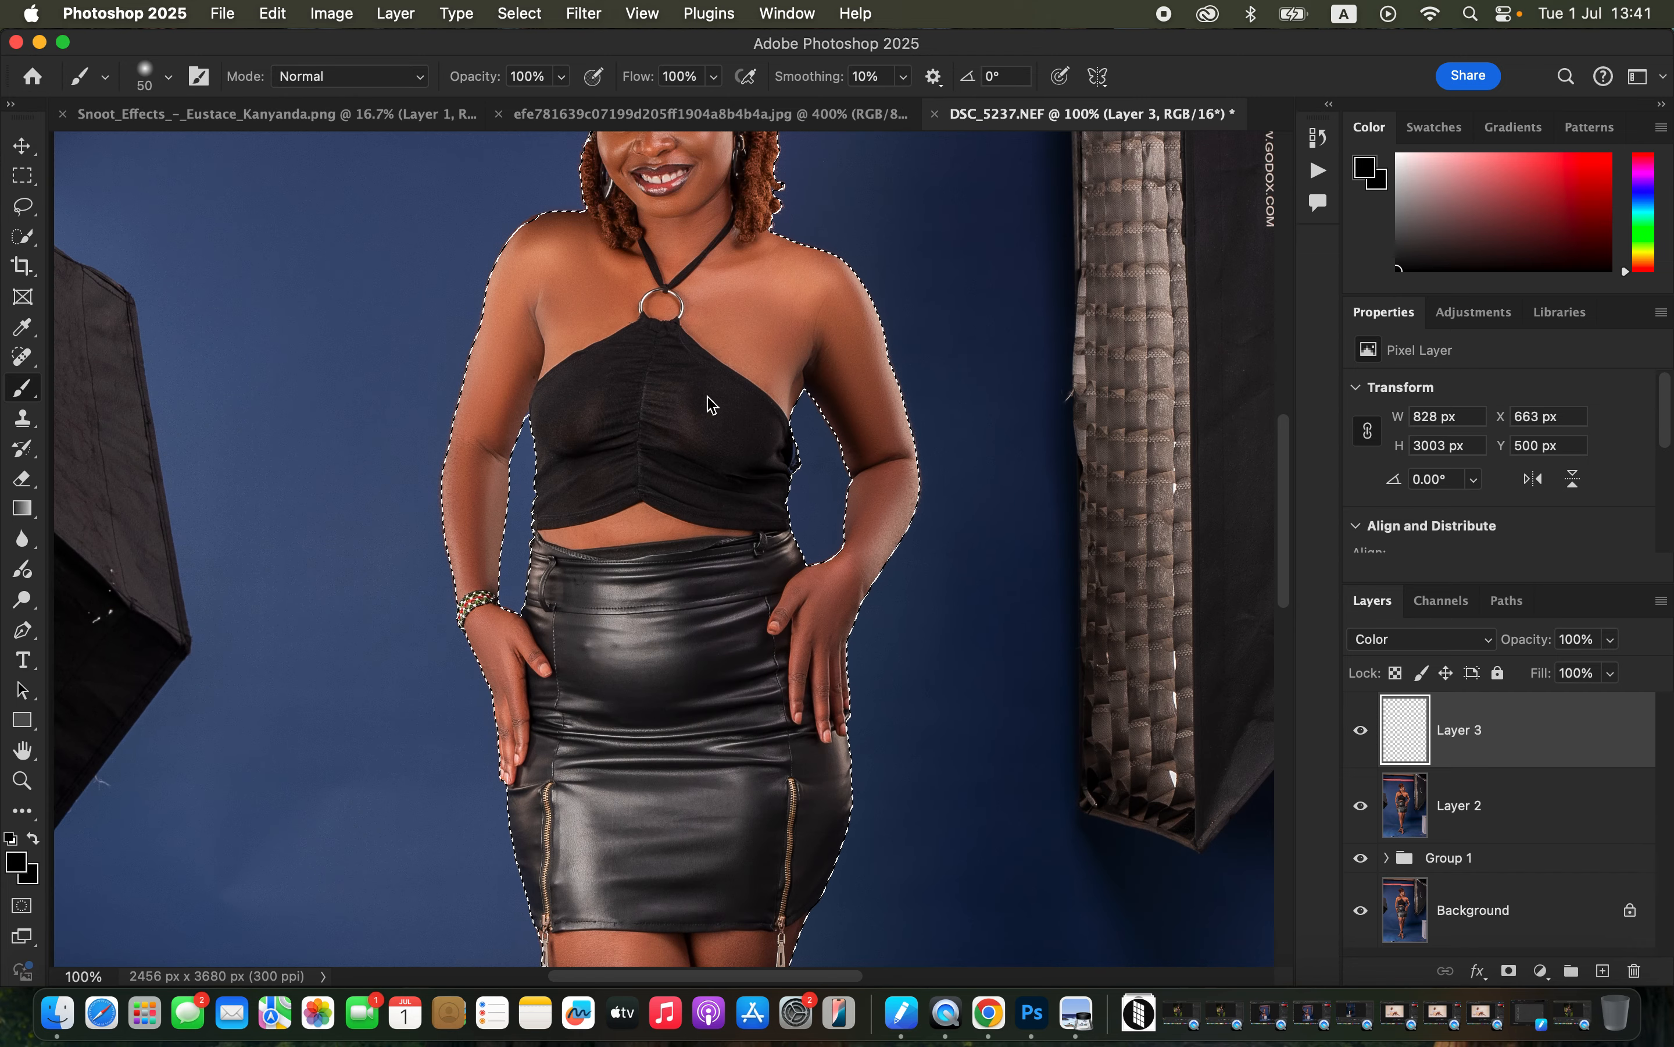
left_click_drag(710, 400, 739, 535)
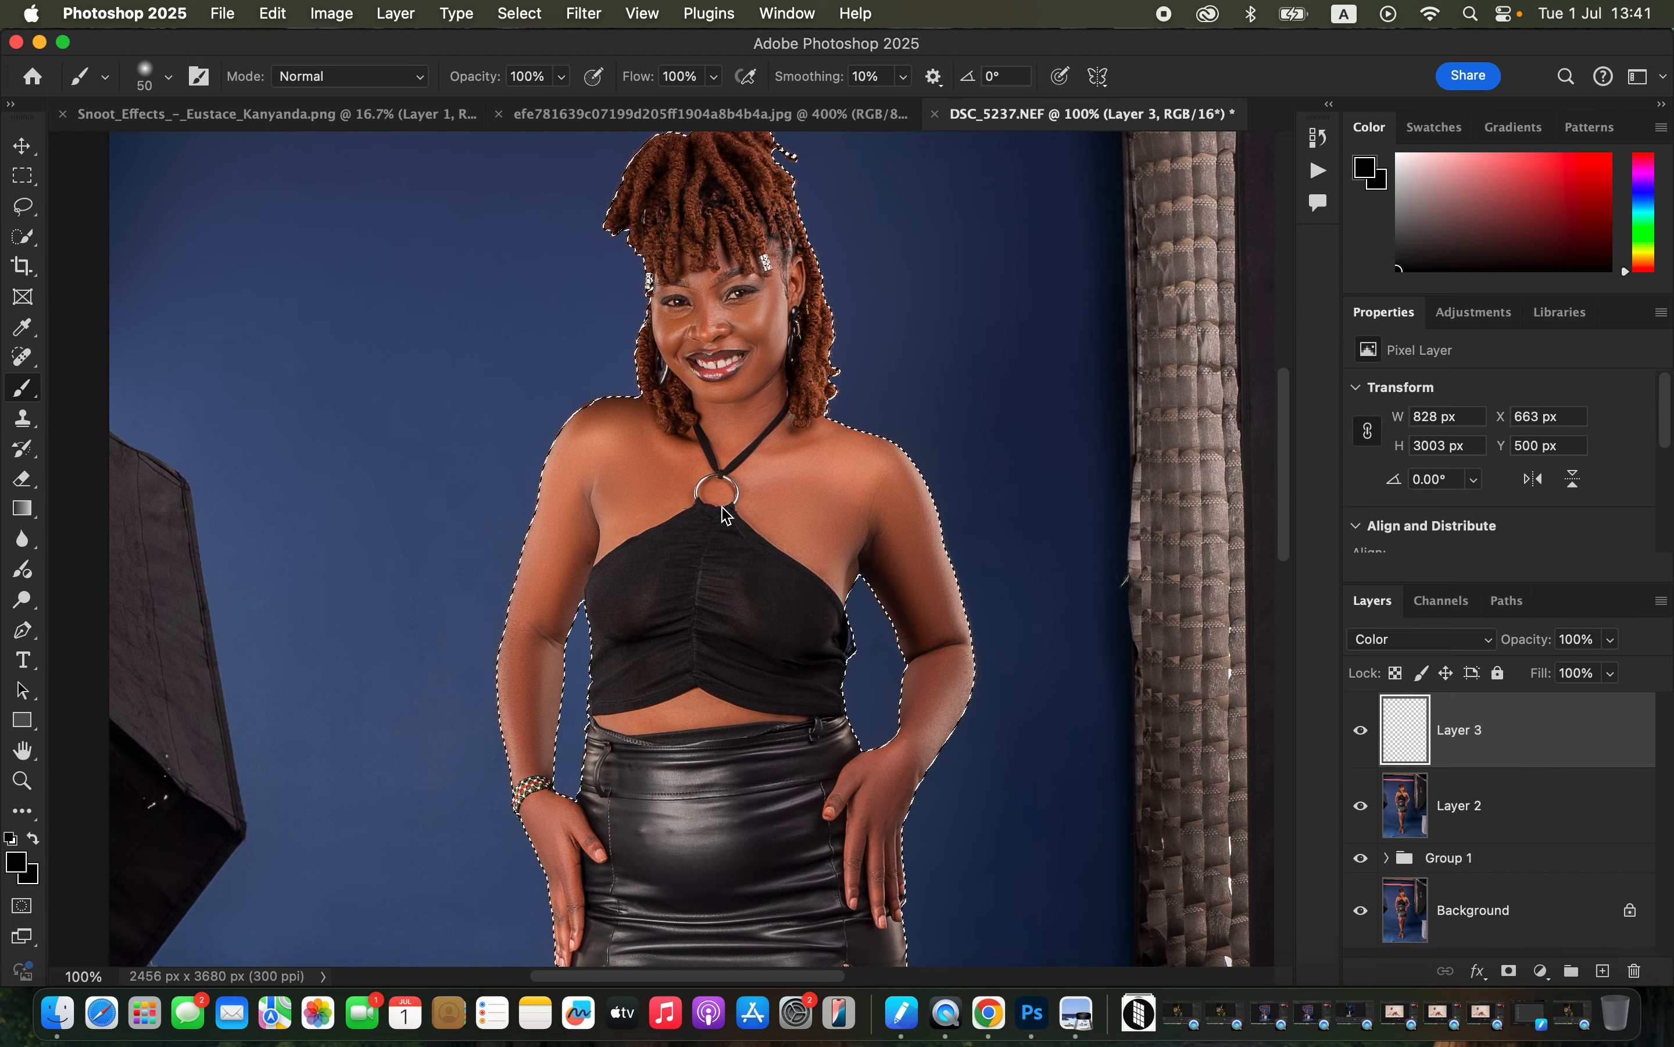
left_click(678, 454, "alt")
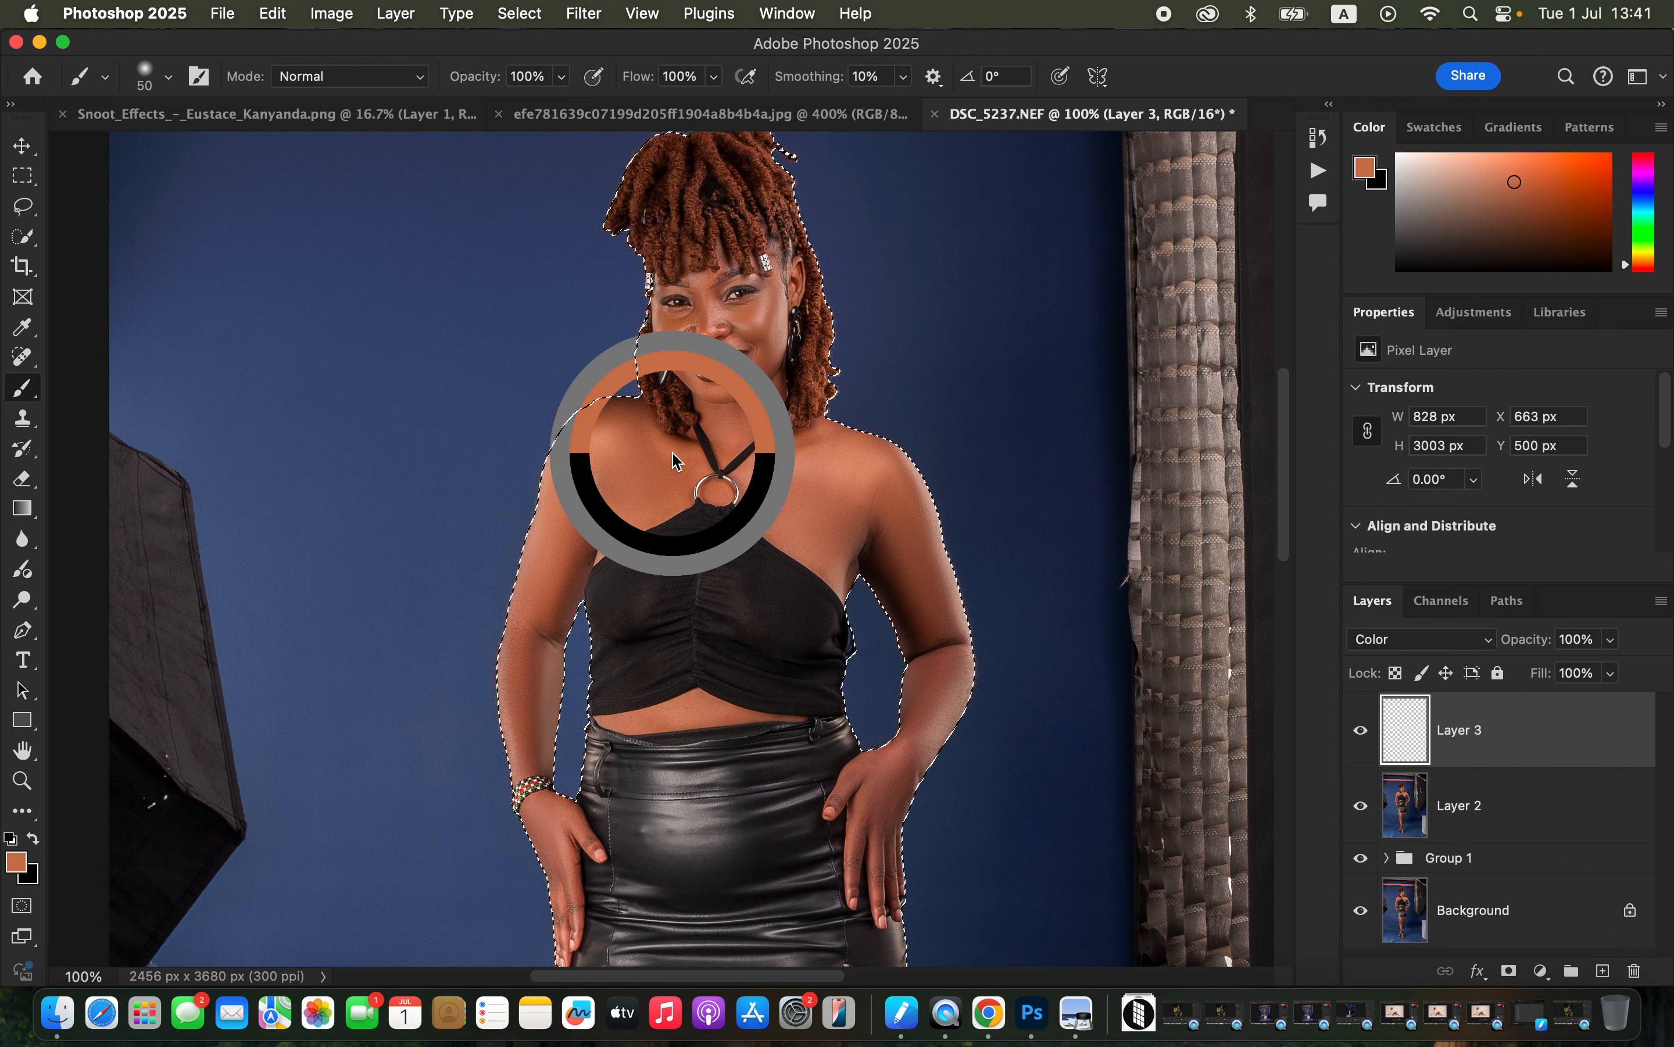
left_click(683, 448, "alt")
mouse_move(681, 455)
left_mouse_down()
mouse_move(644, 427)
mouse_move(692, 455)
mouse_move(760, 361)
left_mouse_up()
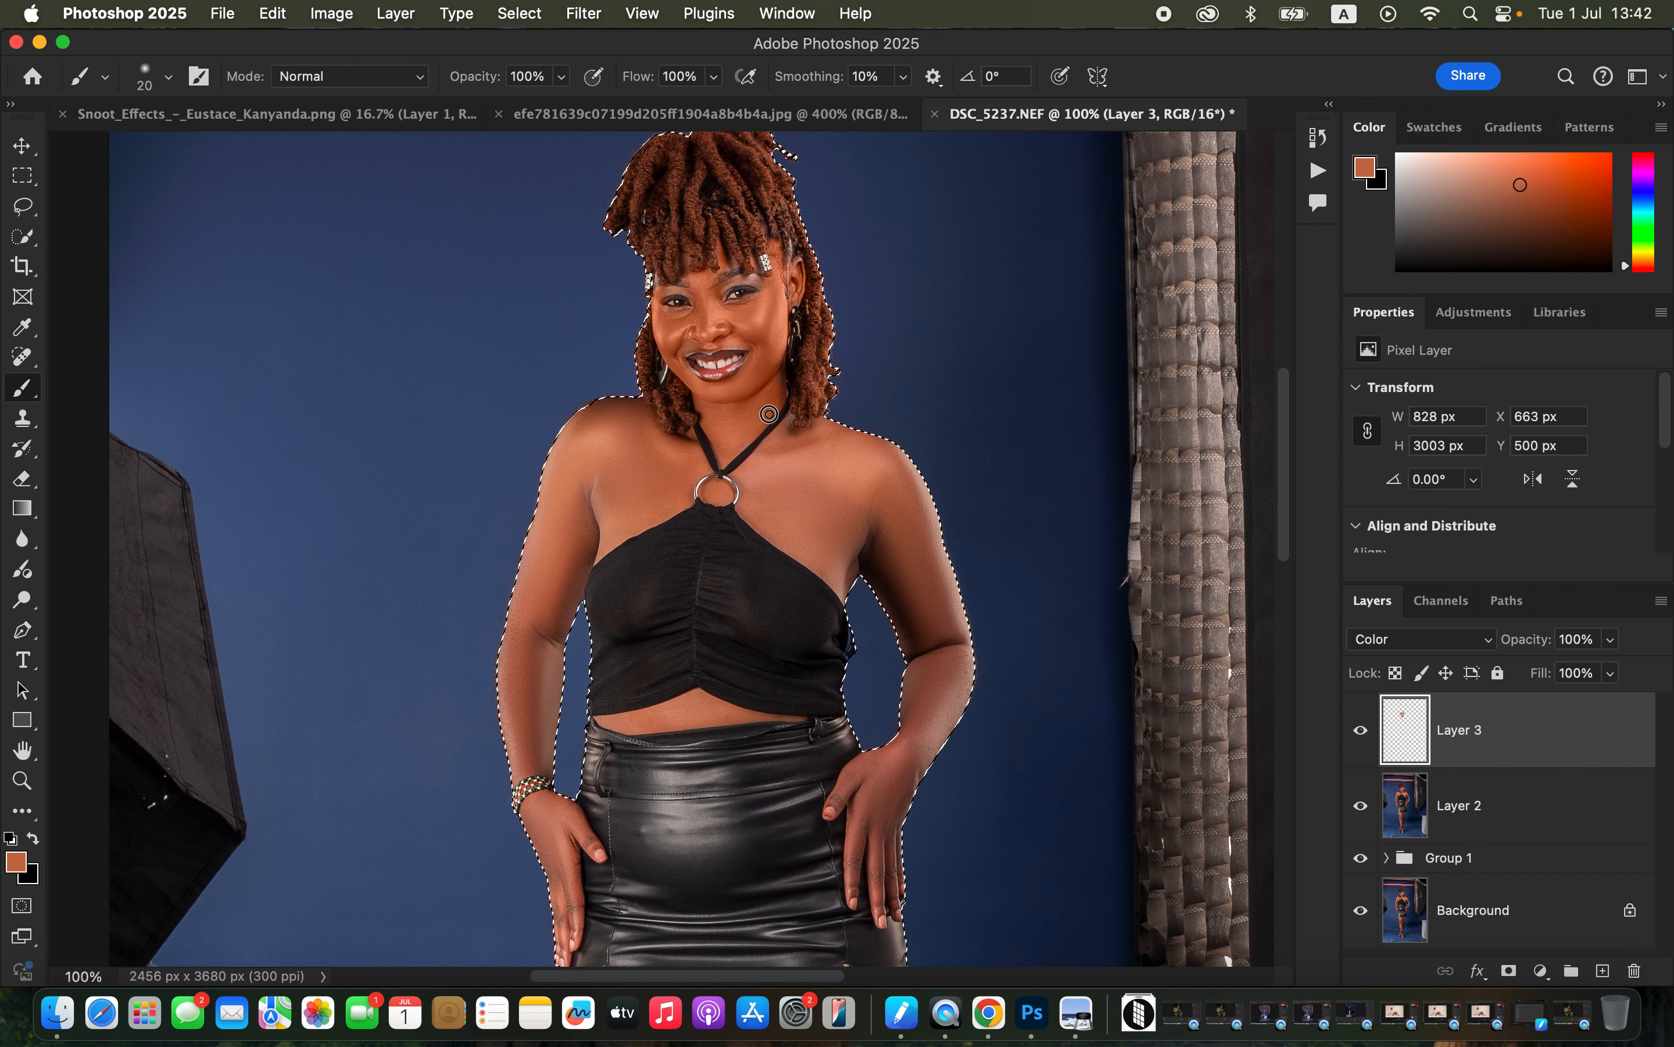
Paint the sampled skin tone over the chest and the arm nearest the large softbox with a 70 px brush.
key("bracketright")
key("bracketright")
key("bracketright")
key("bracketright")
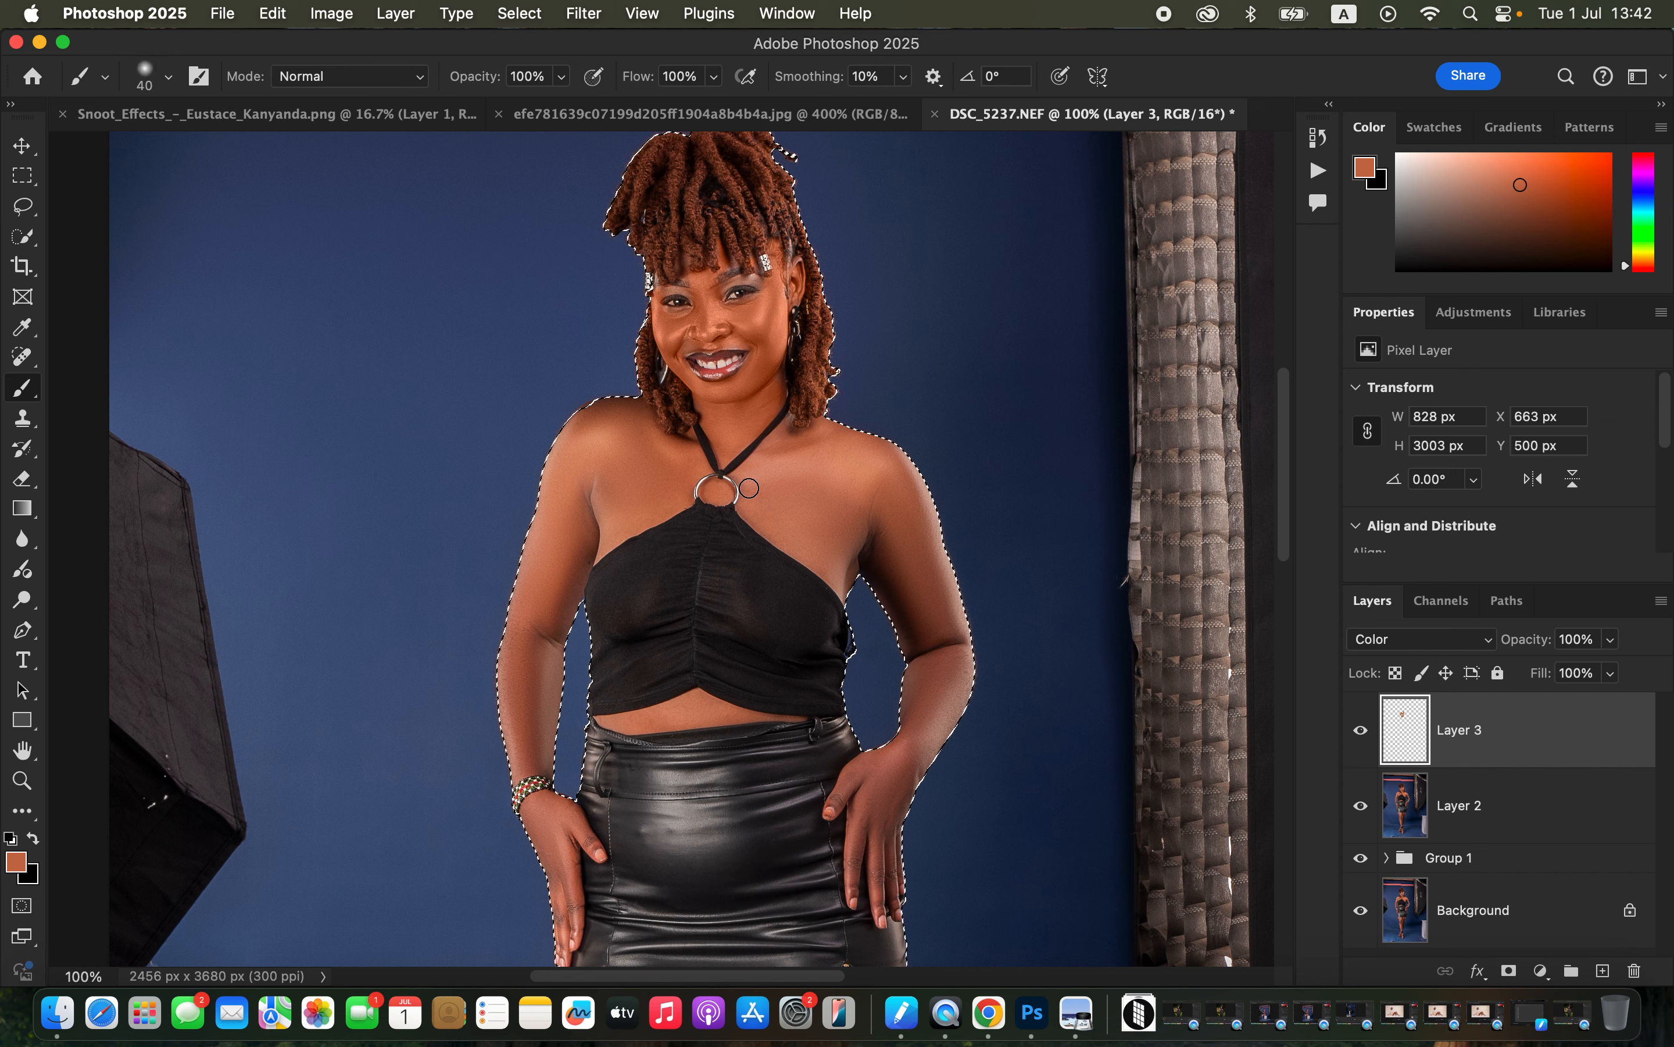
key("bracketright")
key("bracketright")
key("bracketright")
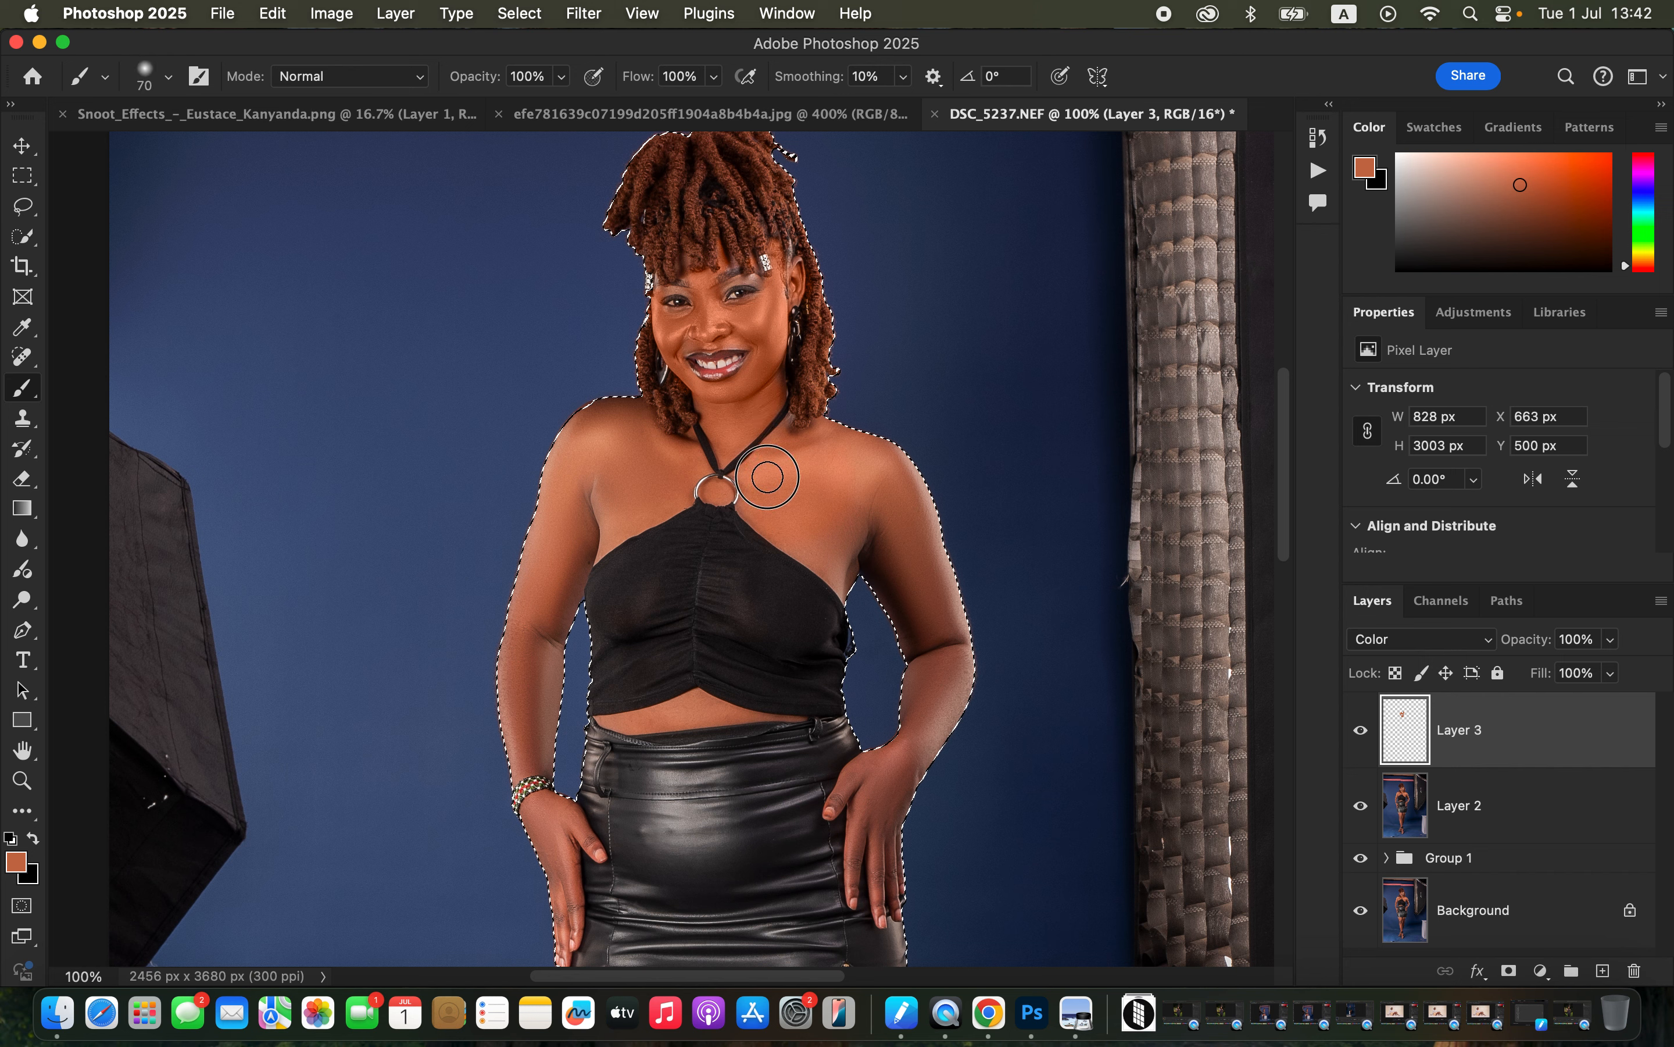
mouse_move(909, 555)
left_mouse_down()
mouse_move(878, 536)
mouse_move(922, 630)
mouse_move(923, 529)
mouse_move(935, 556)
mouse_move(900, 483)
mouse_move(849, 494)
mouse_move(816, 536)
mouse_move(847, 572)
mouse_move(785, 455)
mouse_move(843, 462)
mouse_move(906, 555)
mouse_move(929, 602)
mouse_move(933, 686)
mouse_move(901, 600)
mouse_move(928, 637)
mouse_move(955, 639)
mouse_move(959, 680)
mouse_move(898, 768)
mouse_move(882, 796)
left_mouse_up()
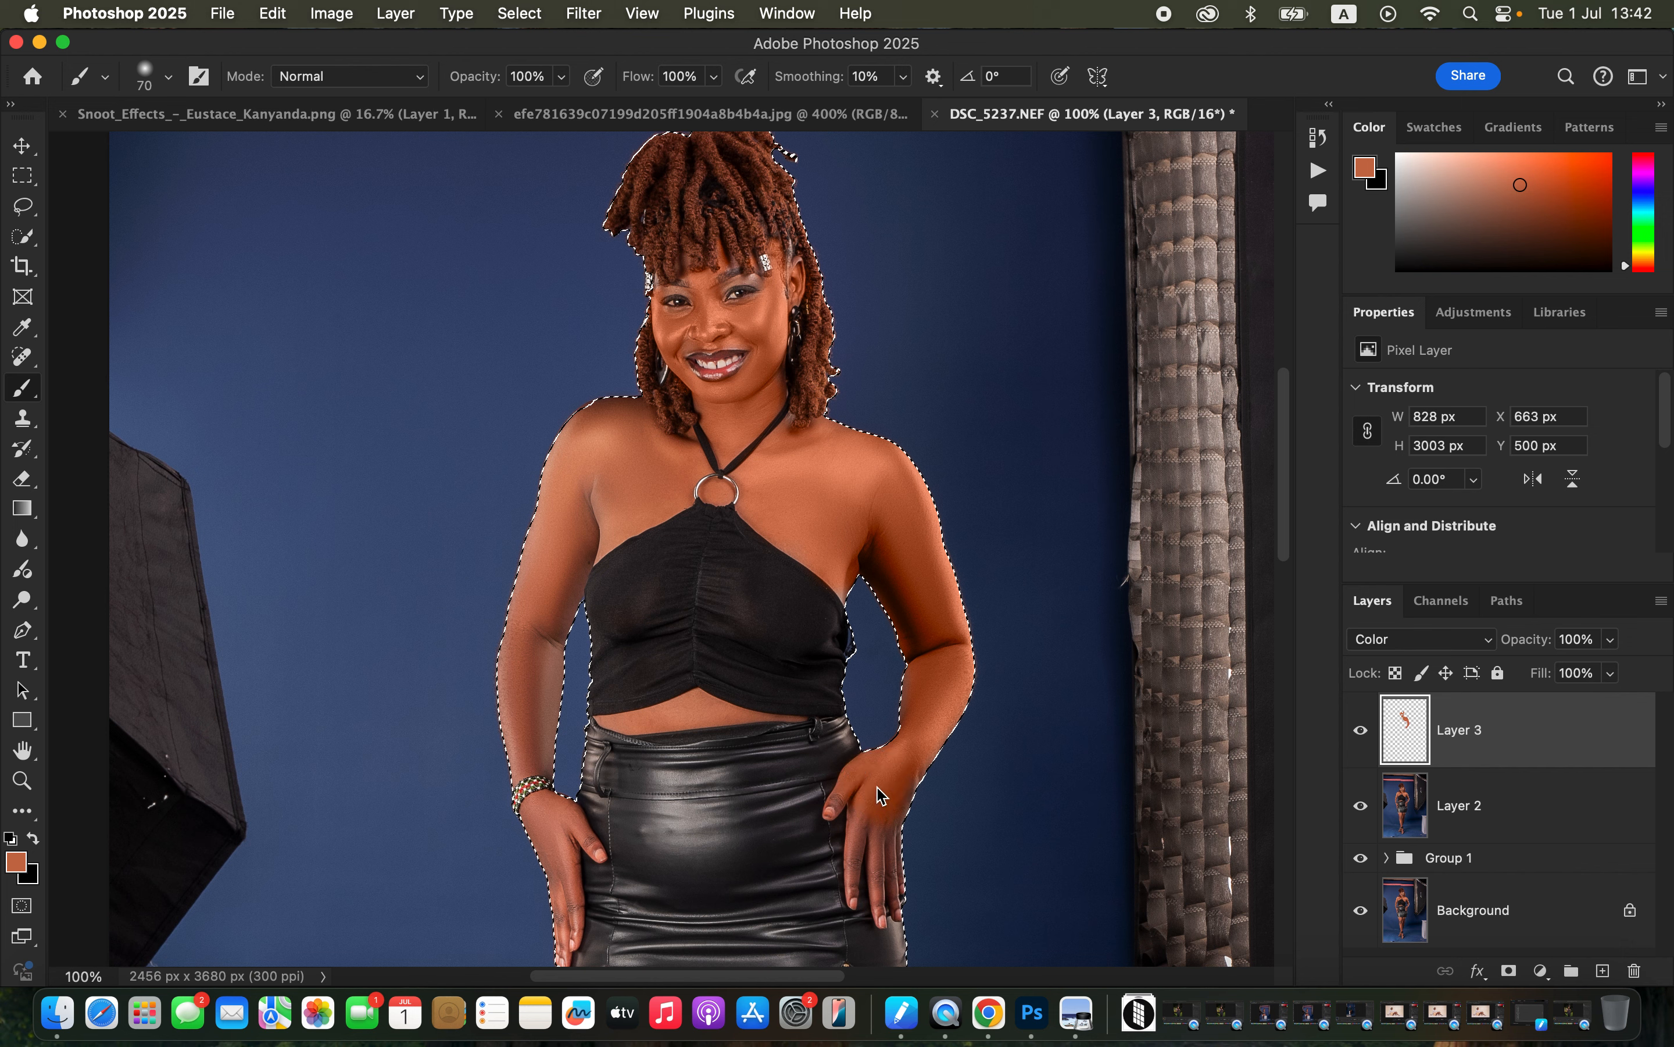
Paint the skin tone over both hands, the other arm and the bare midriff with a 40 px brush.
key("bracketleft")
key("bracketleft")
key("bracketleft")
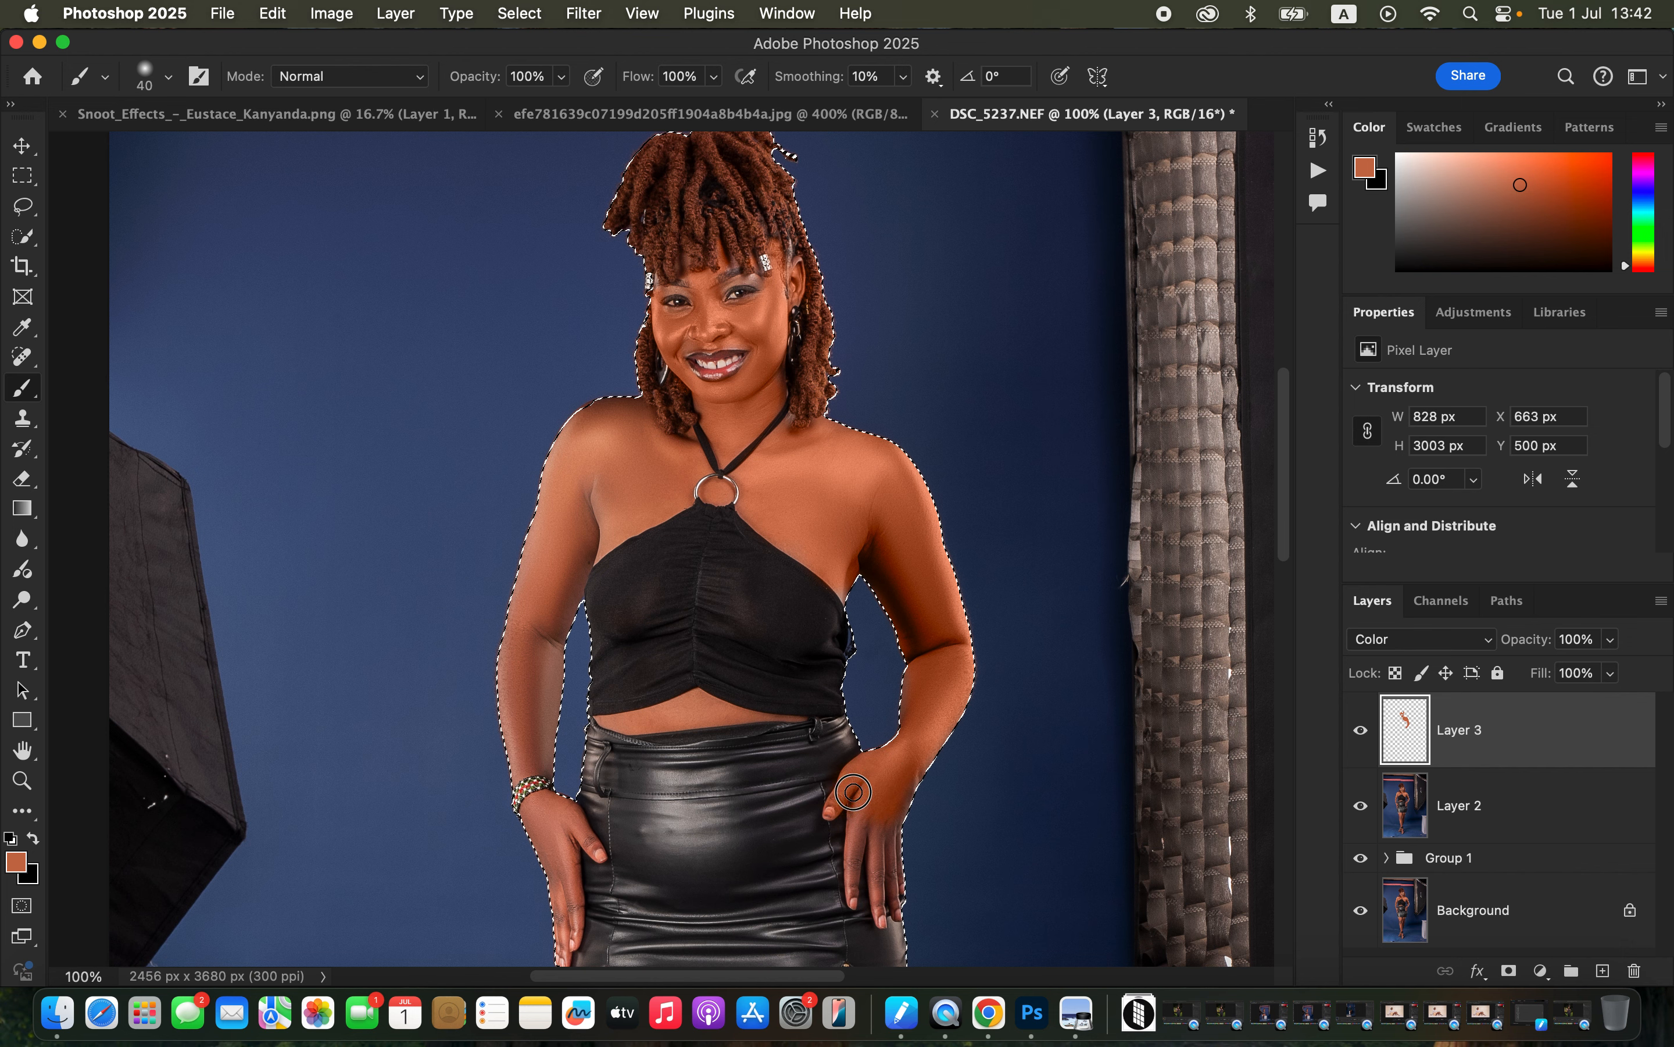
mouse_move(860, 819)
left_mouse_down()
mouse_move(856, 879)
mouse_move(874, 855)
mouse_move(885, 869)
left_mouse_up()
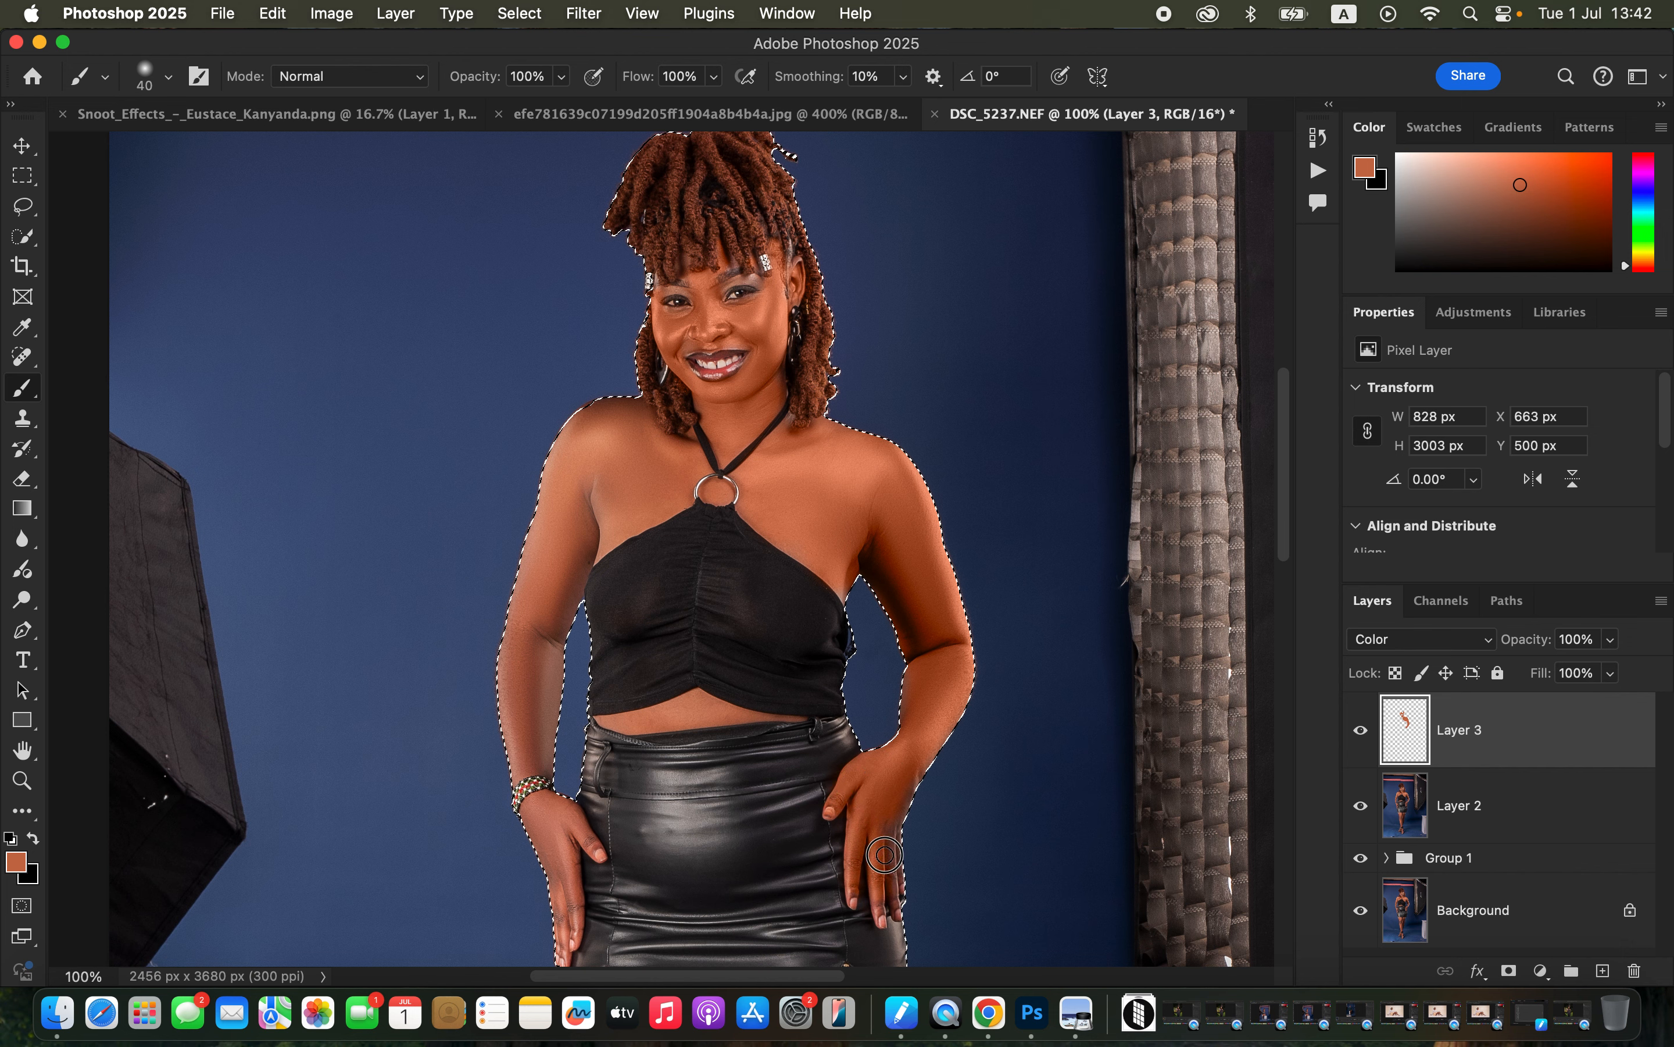
mouse_move(891, 797)
left_mouse_down()
mouse_move(910, 796)
mouse_move(879, 893)
mouse_move(895, 887)
mouse_move(886, 837)
mouse_move(854, 890)
left_mouse_up()
mouse_move(527, 668)
left_mouse_down()
mouse_move(516, 767)
mouse_move(536, 766)
mouse_move(562, 624)
mouse_move(561, 607)
mouse_move(533, 622)
mouse_move(531, 587)
mouse_move(544, 618)
mouse_move(601, 517)
mouse_move(567, 452)
mouse_move(529, 547)
mouse_move(523, 595)
mouse_move(614, 502)
mouse_move(656, 491)
mouse_move(661, 467)
mouse_move(629, 443)
mouse_move(621, 407)
mouse_move(614, 420)
mouse_move(658, 431)
mouse_move(649, 468)
mouse_move(668, 482)
mouse_move(651, 505)
mouse_move(721, 492)
mouse_move(680, 452)
mouse_move(693, 469)
mouse_move(625, 514)
mouse_move(619, 539)
mouse_move(621, 444)
mouse_move(575, 432)
mouse_move(554, 462)
mouse_move(524, 691)
mouse_move(525, 760)
mouse_move(543, 762)
mouse_move(545, 589)
left_mouse_up()
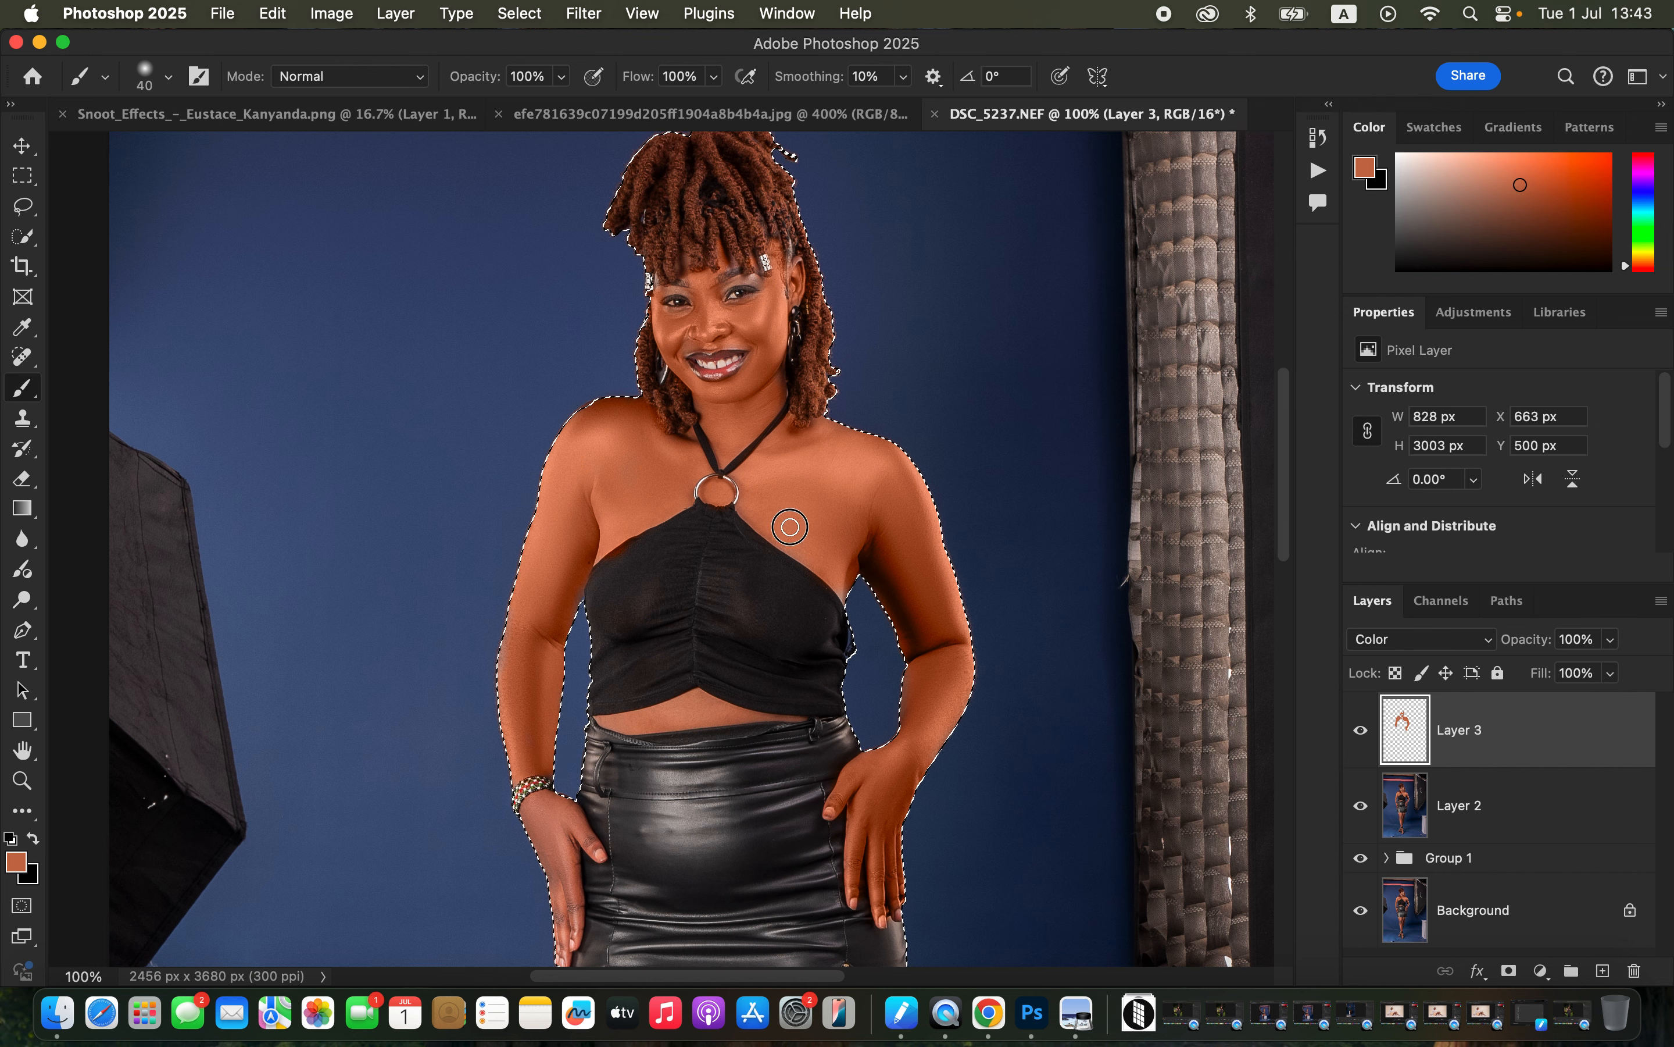
left_click_drag(789, 651, 834, 307)
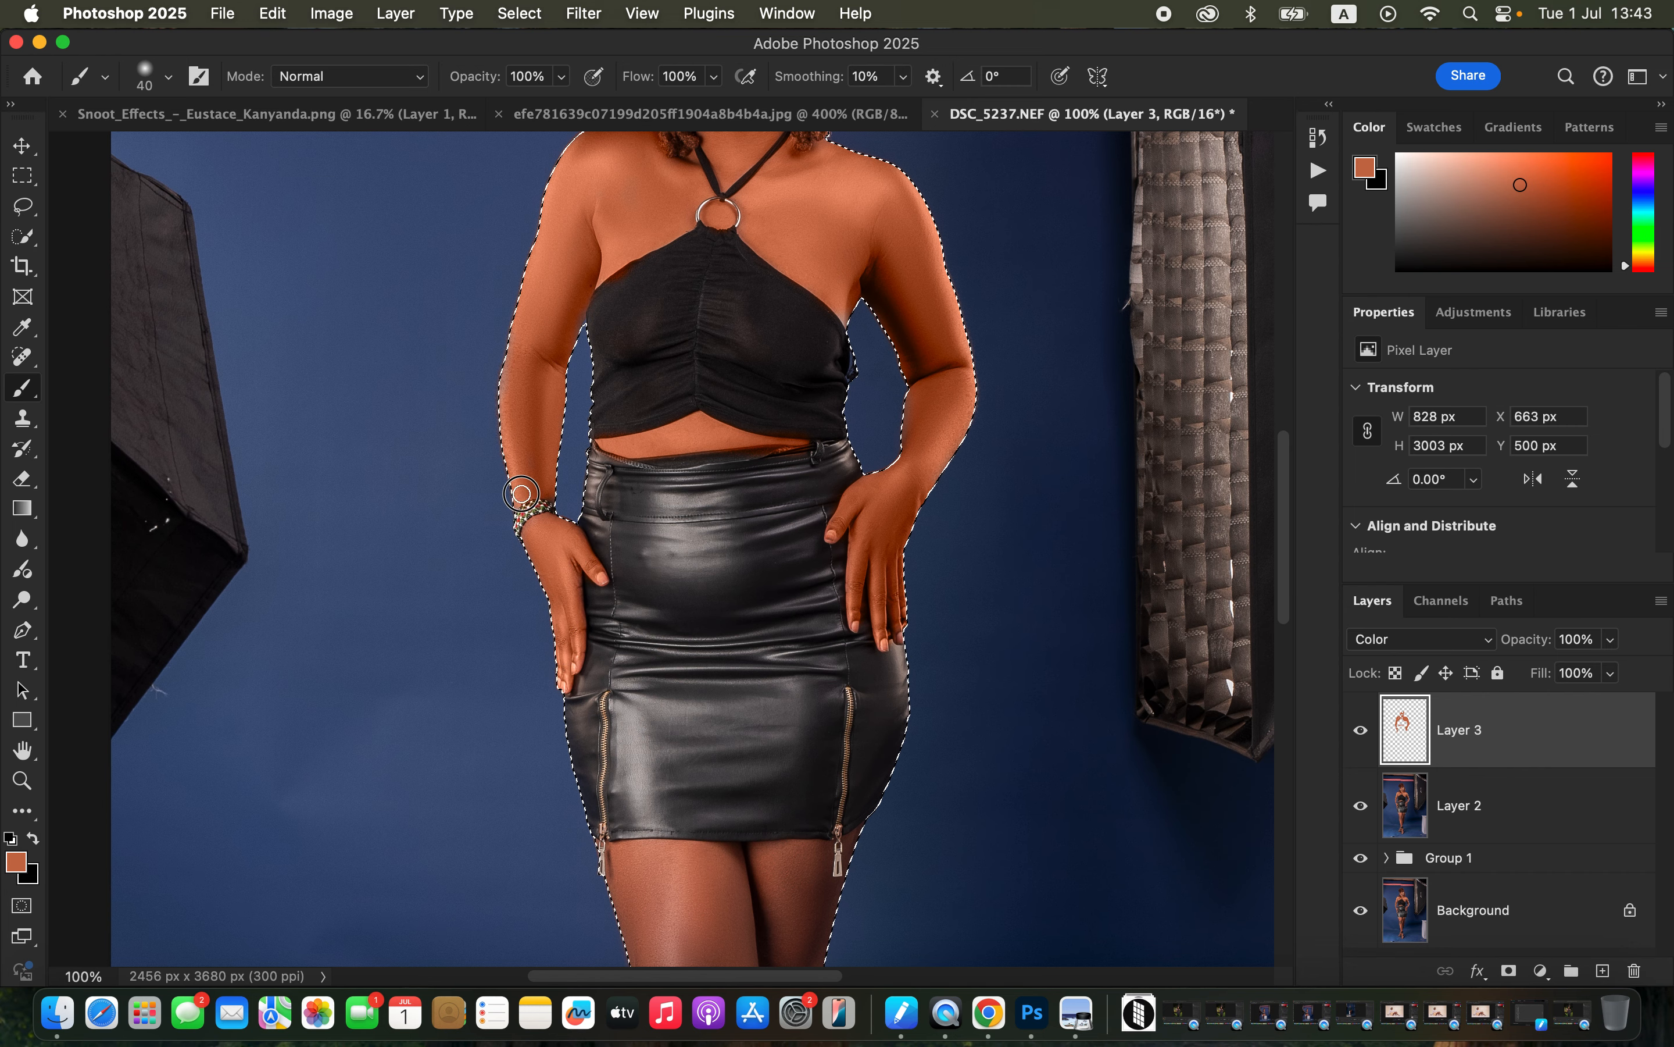
Enlarge the brush and paint the skin tone over both legs from the skirt hem to the ankles.
scroll(796, 635, "down", 10)
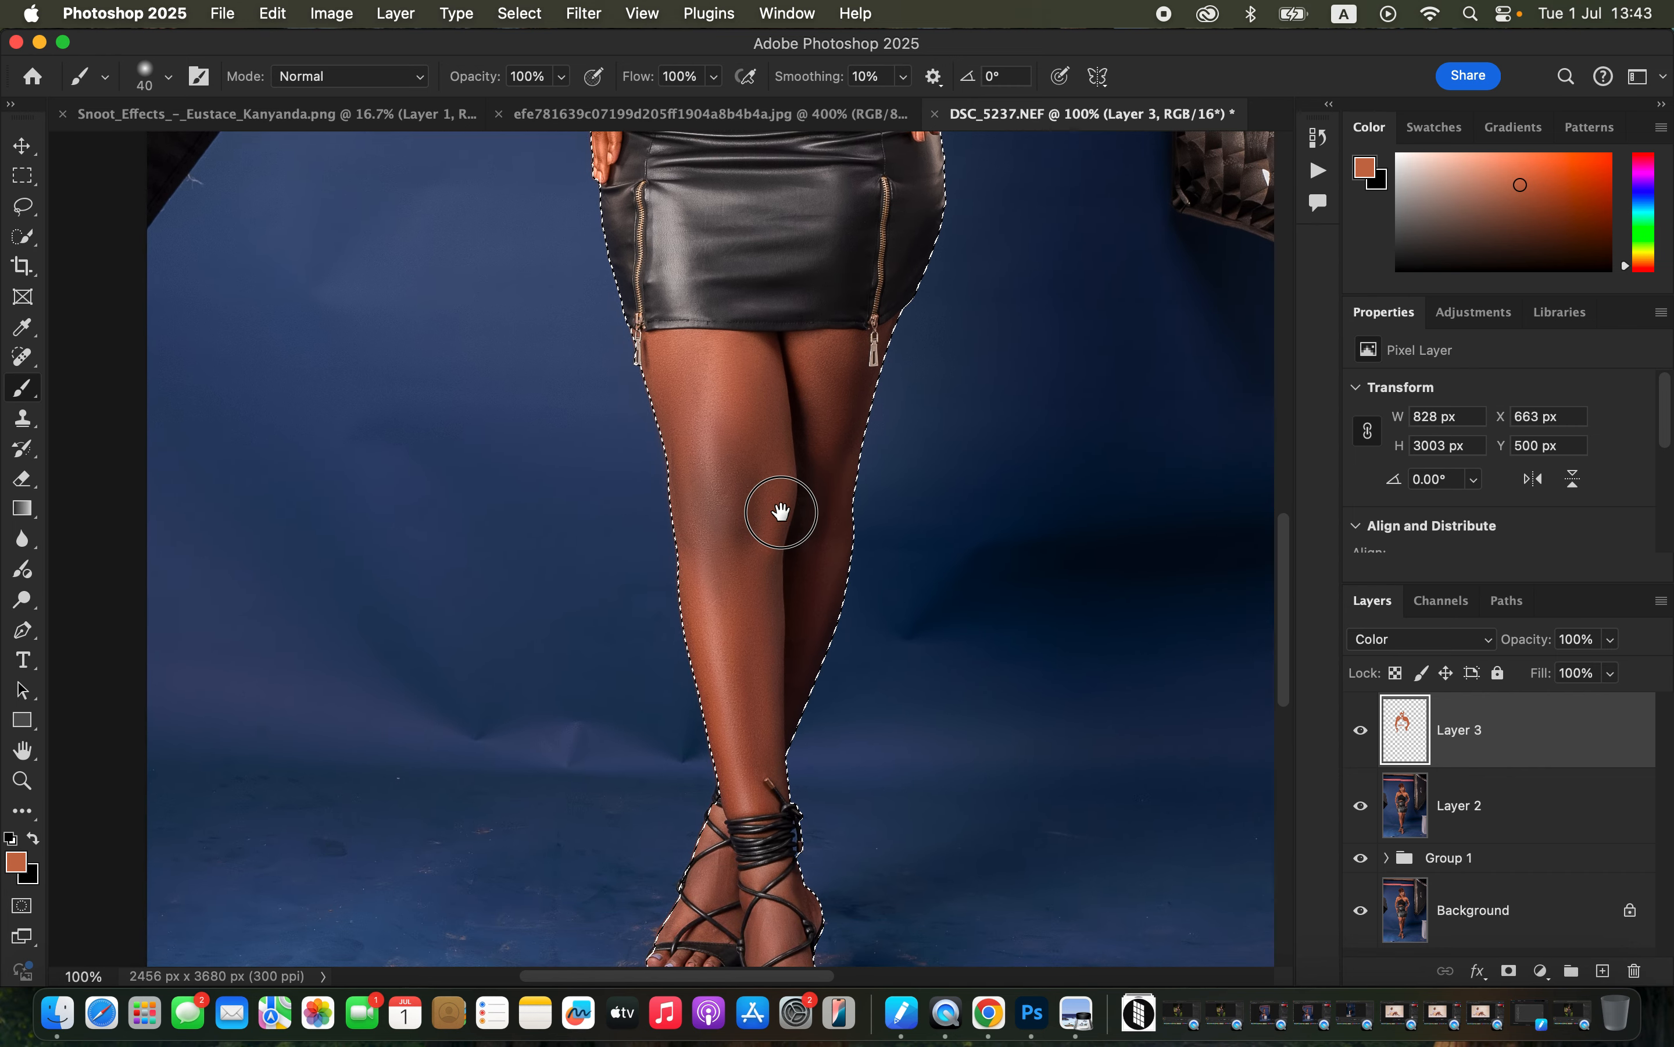
key("bracketright")
key("bracketright")
key("bracketright")
key("bracketright")
key("bracketright")
key("bracketright")
mouse_move(776, 407)
left_mouse_down()
mouse_move(732, 377)
mouse_move(721, 476)
mouse_move(710, 448)
mouse_move(718, 699)
mouse_move(803, 568)
mouse_move(807, 423)
mouse_move(789, 450)
mouse_move(684, 307)
mouse_move(764, 323)
mouse_move(833, 308)
mouse_move(796, 479)
mouse_move(721, 454)
mouse_move(677, 306)
mouse_move(889, 288)
mouse_move(766, 572)
mouse_move(747, 684)
mouse_move(758, 751)
mouse_move(757, 662)
mouse_move(782, 710)
mouse_move(796, 609)
mouse_move(776, 560)
mouse_move(692, 517)
mouse_move(685, 318)
mouse_move(696, 497)
mouse_move(800, 564)
left_mouse_up()
Paint the skin tone over both feet between the sandal straps with a 30 px brush.
key("bracketleft")
key("bracketleft")
key("bracketleft")
key("bracketleft")
key("bracketleft")
key("bracketleft")
scroll(766, 437, "down", 5)
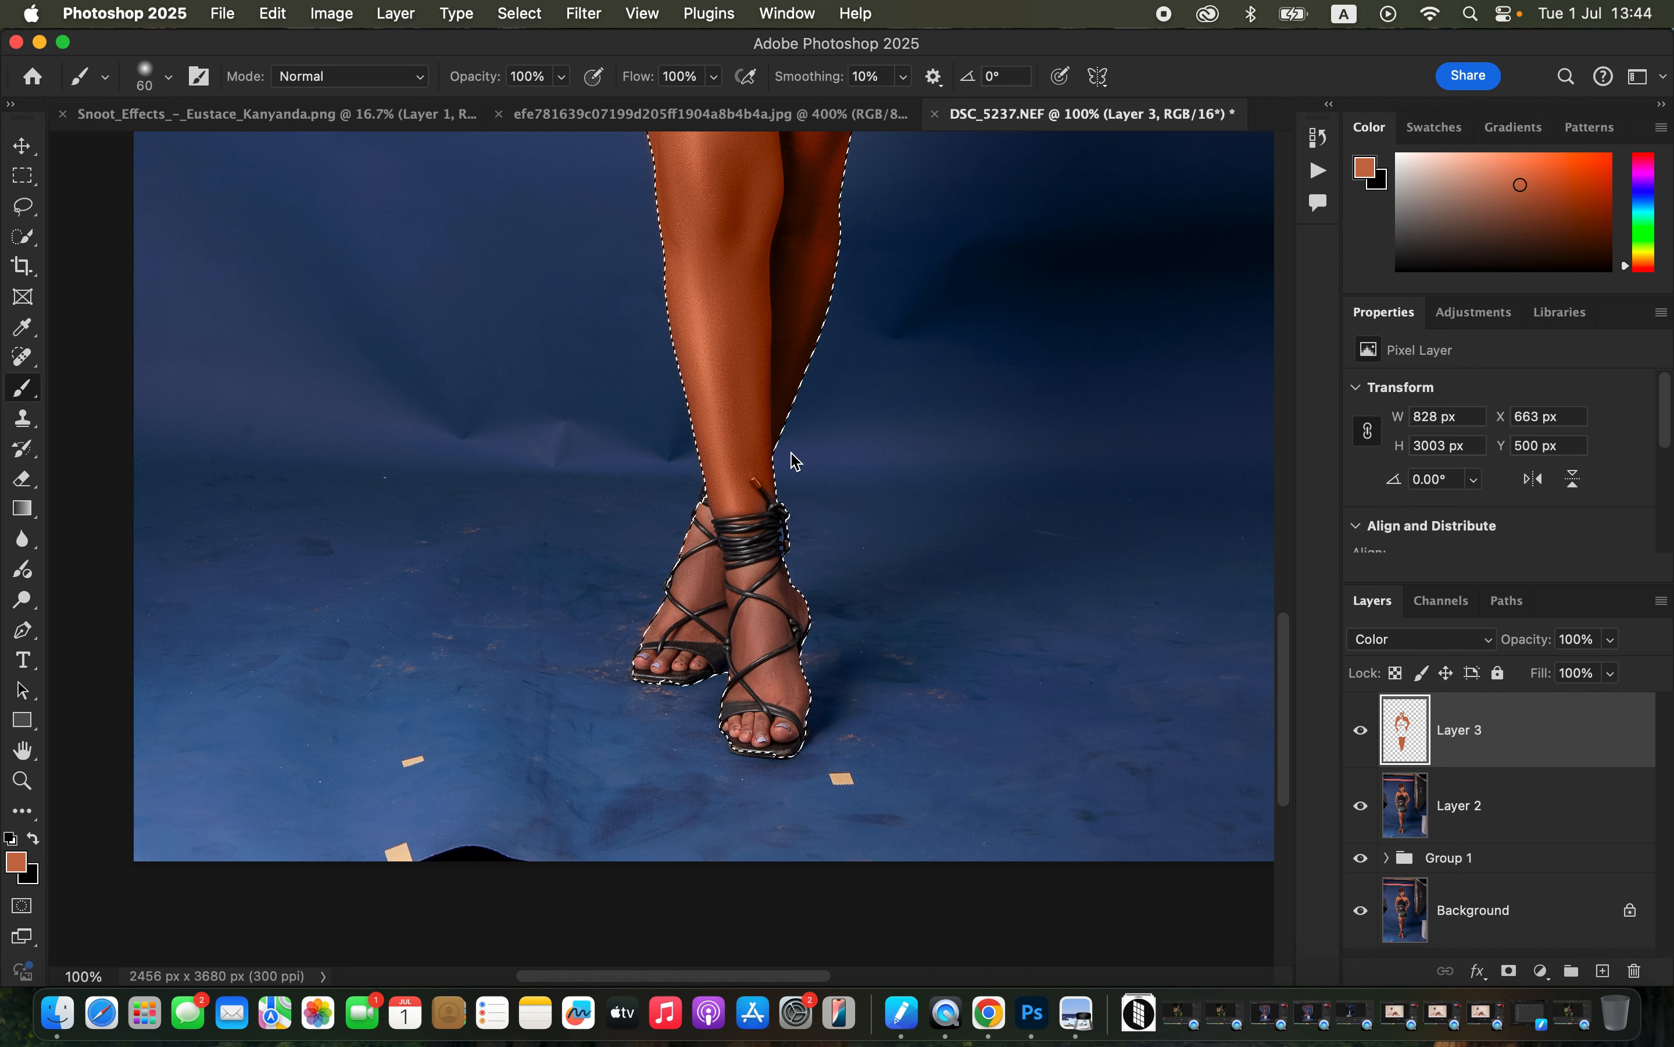
key("bracketleft")
mouse_move(743, 574)
left_mouse_down()
mouse_move(775, 568)
mouse_move(761, 560)
mouse_move(774, 587)
left_mouse_up()
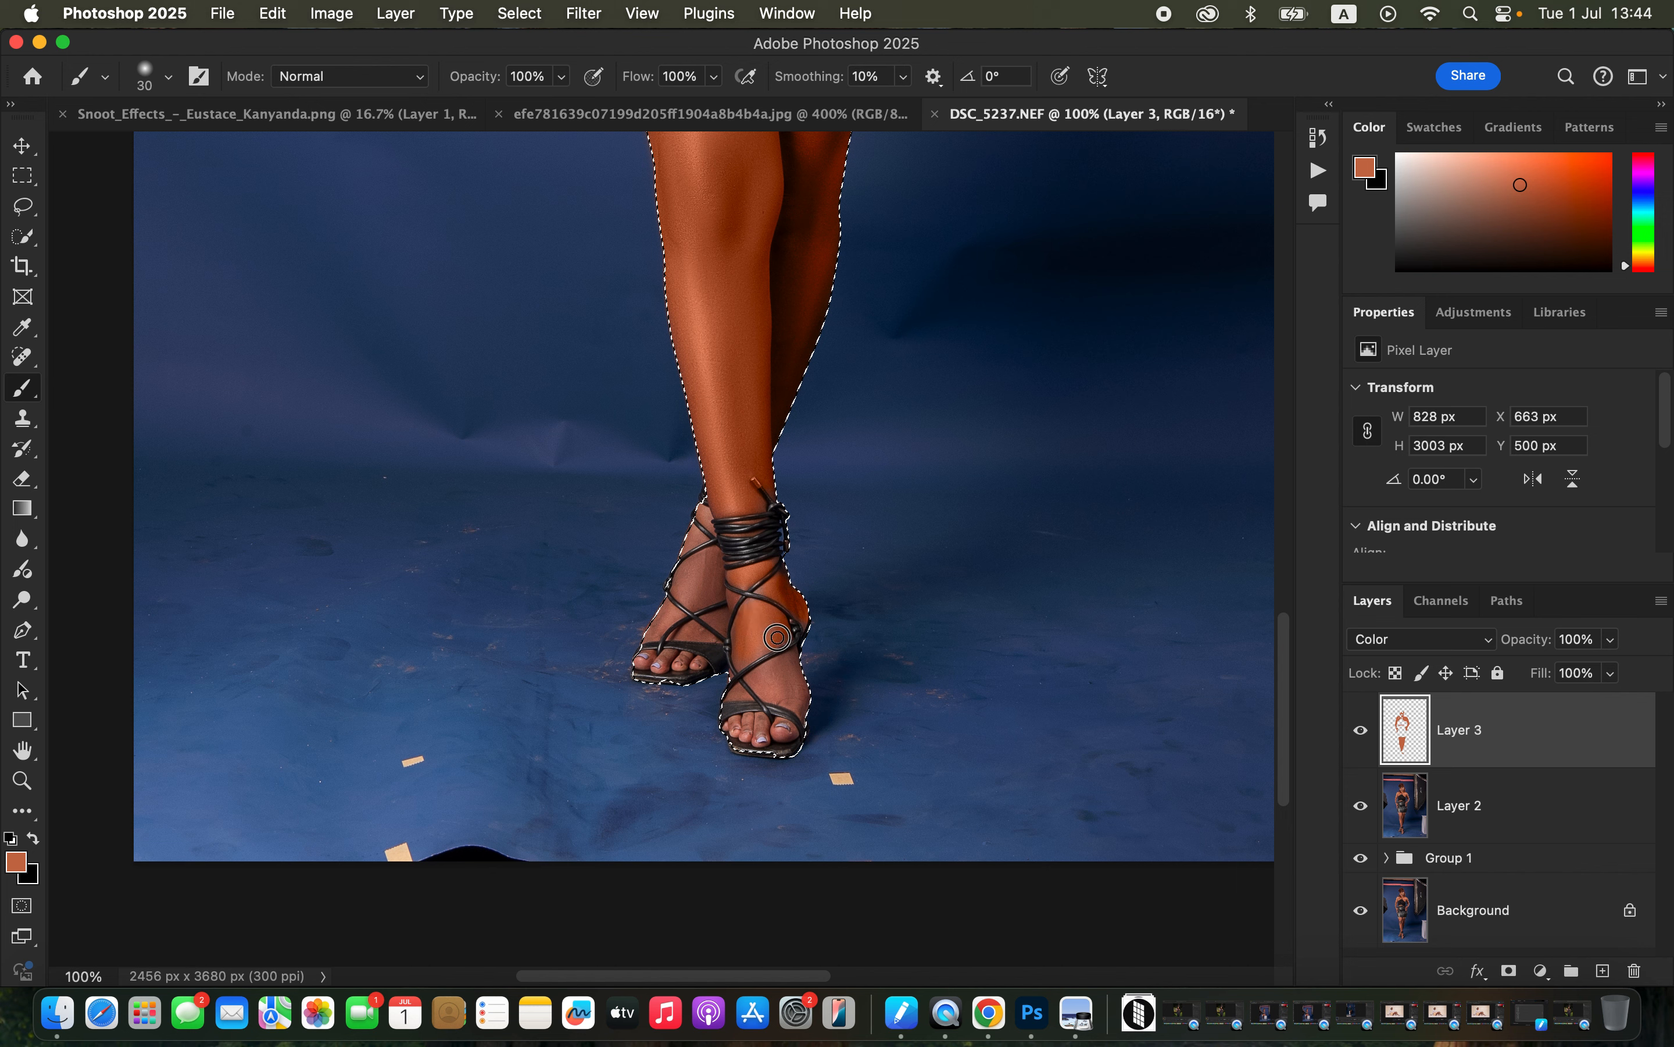
mouse_move(712, 573)
left_mouse_down()
mouse_move(695, 582)
mouse_move(716, 573)
mouse_move(710, 600)
mouse_move(705, 515)
mouse_move(692, 597)
mouse_move(727, 610)
mouse_move(739, 578)
mouse_move(743, 653)
mouse_move(781, 691)
mouse_move(796, 669)
mouse_move(798, 701)
mouse_move(747, 728)
mouse_move(765, 729)
mouse_move(662, 622)
mouse_move(685, 596)
mouse_move(671, 553)
mouse_move(695, 625)
mouse_move(721, 622)
mouse_move(678, 655)
left_mouse_up()
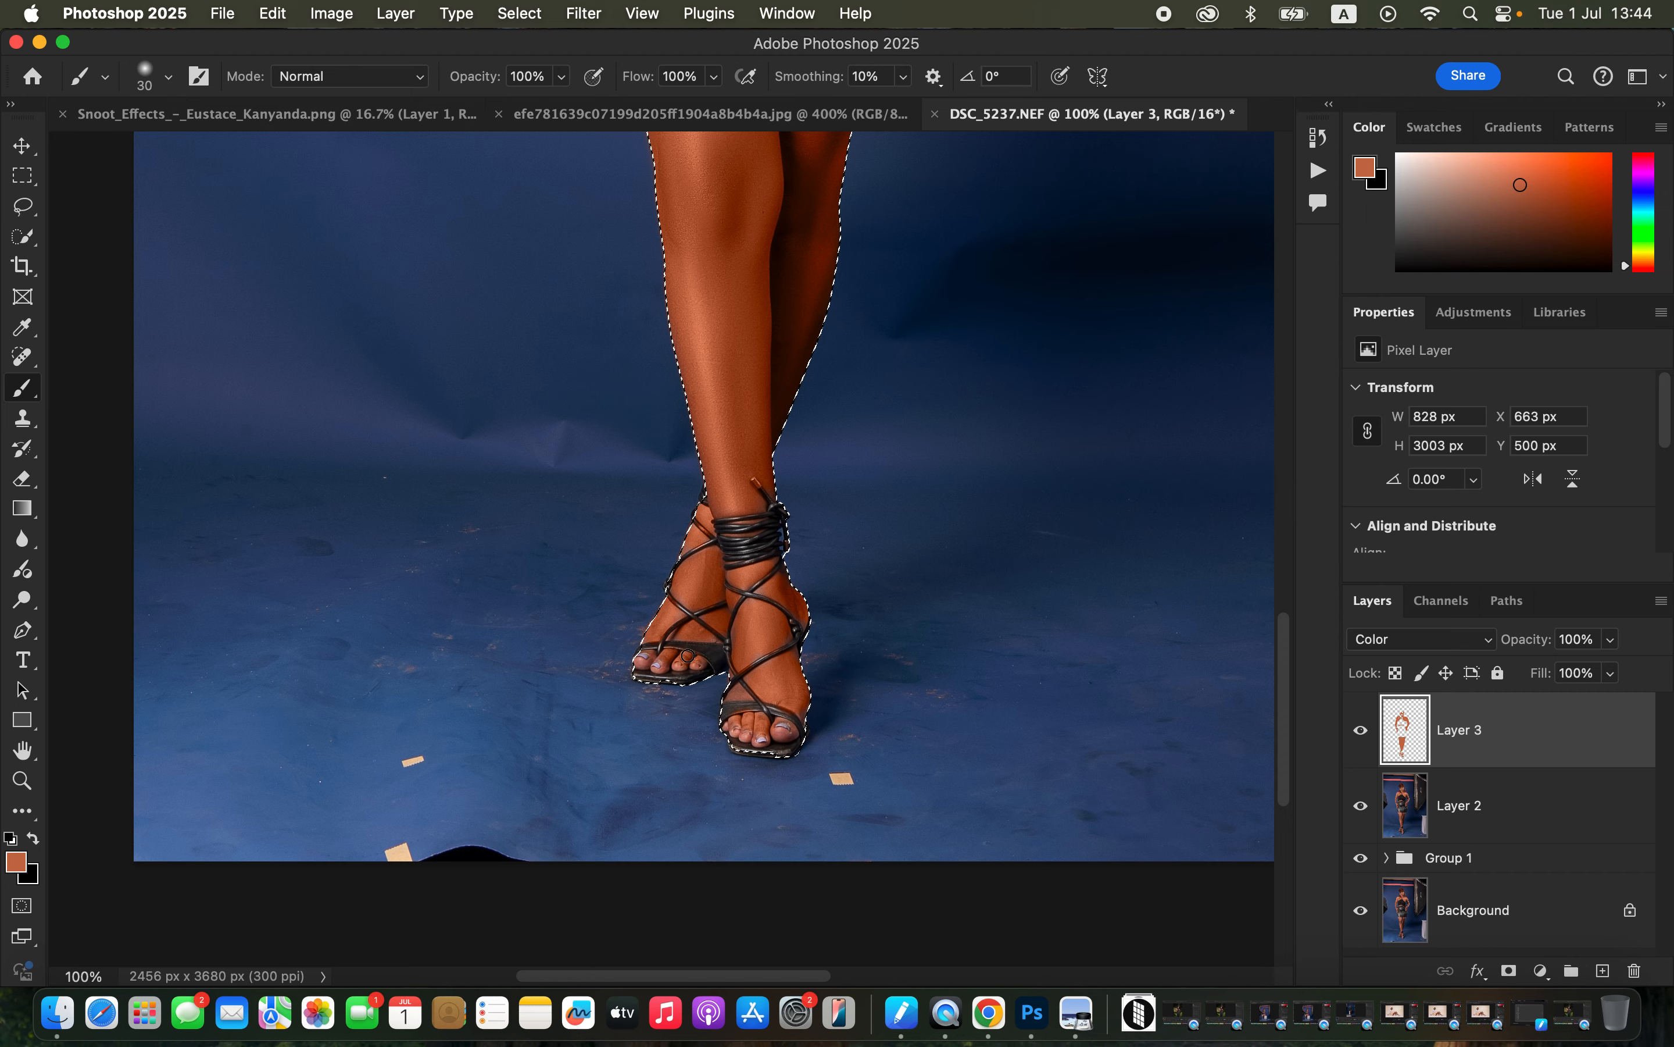
Paint the skin tone over the toes of both feet with a 7 px brush.
key("super+equal")
key("super+equal")
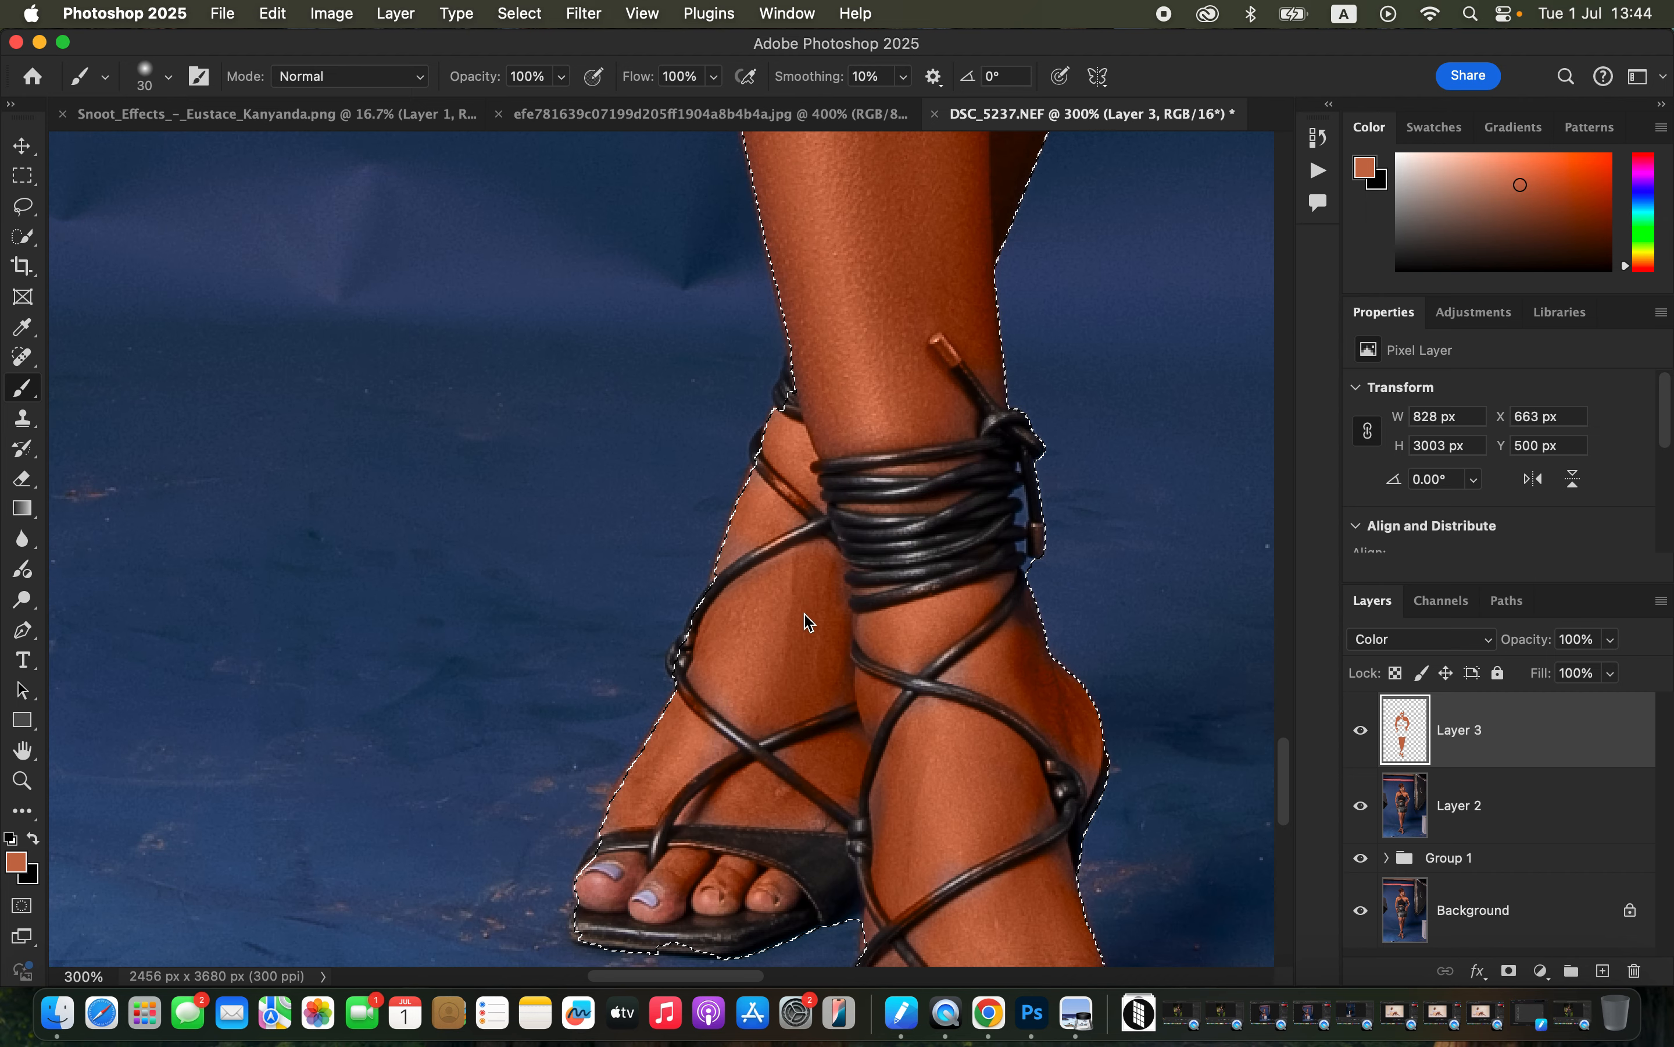
key("bracketleft")
key("bracketleft")
key("bracketleft")
key("bracketleft")
key("bracketleft")
key("bracketleft")
key("bracketleft")
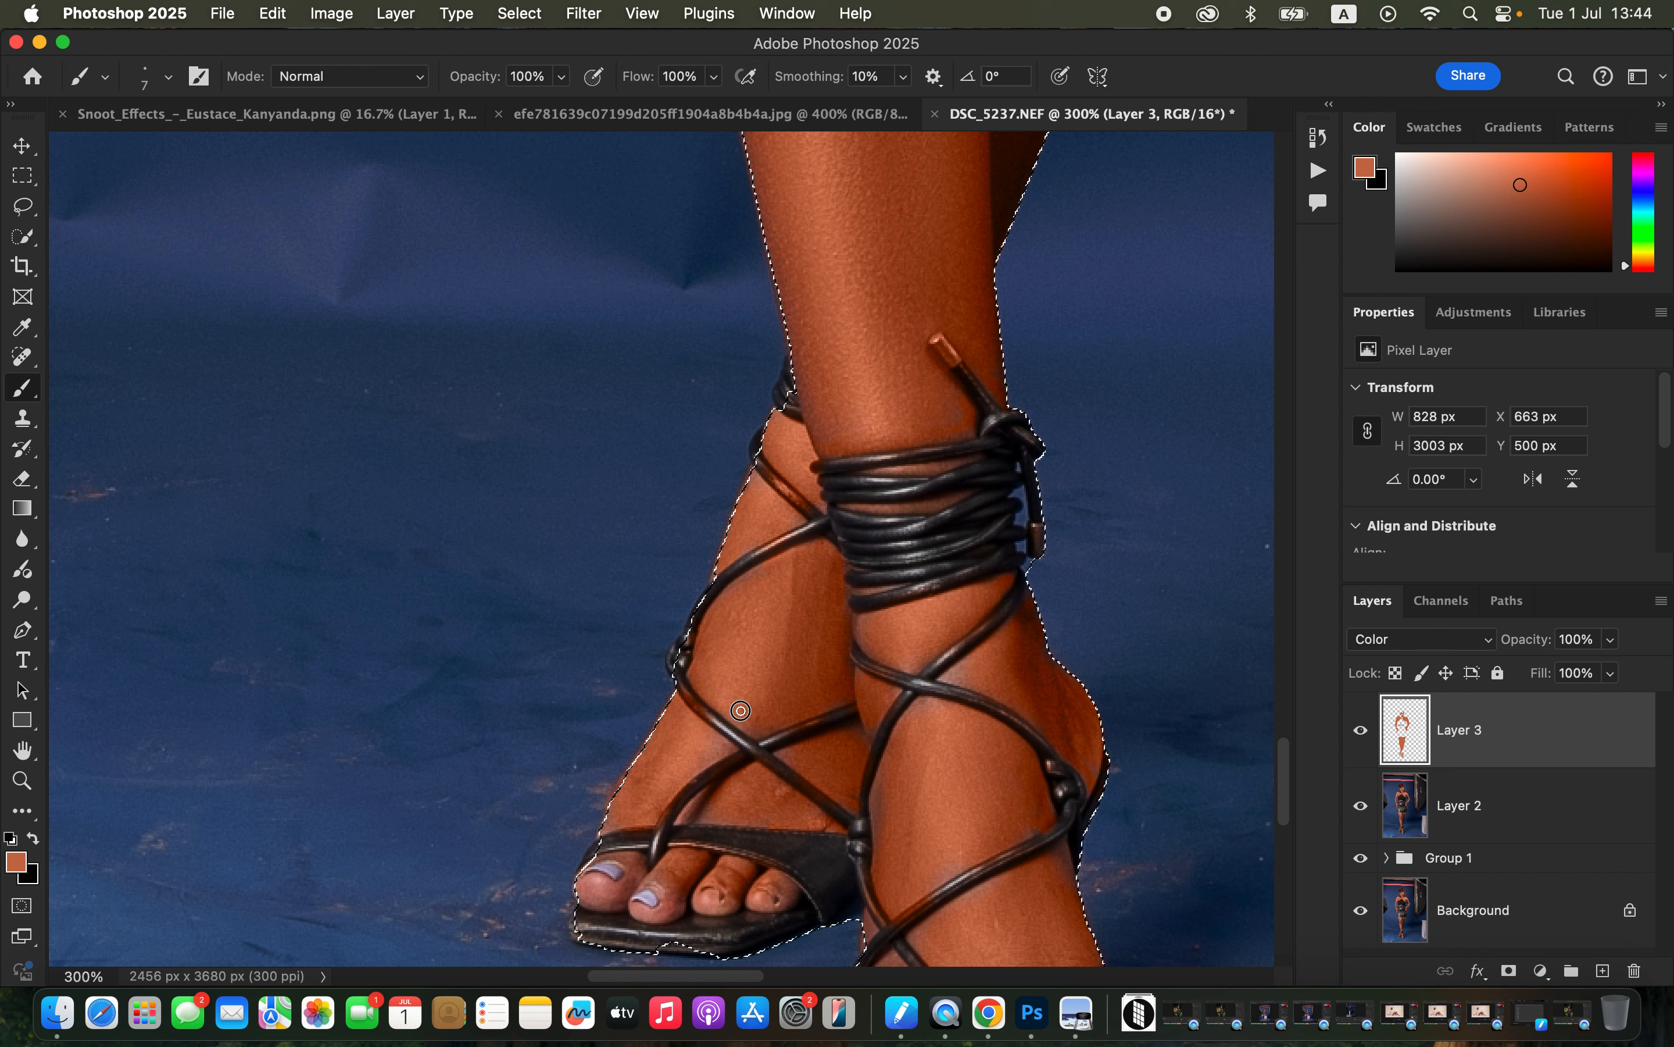
mouse_move(659, 879)
left_mouse_down()
mouse_move(638, 911)
mouse_move(656, 916)
mouse_move(676, 882)
mouse_move(621, 893)
left_mouse_up()
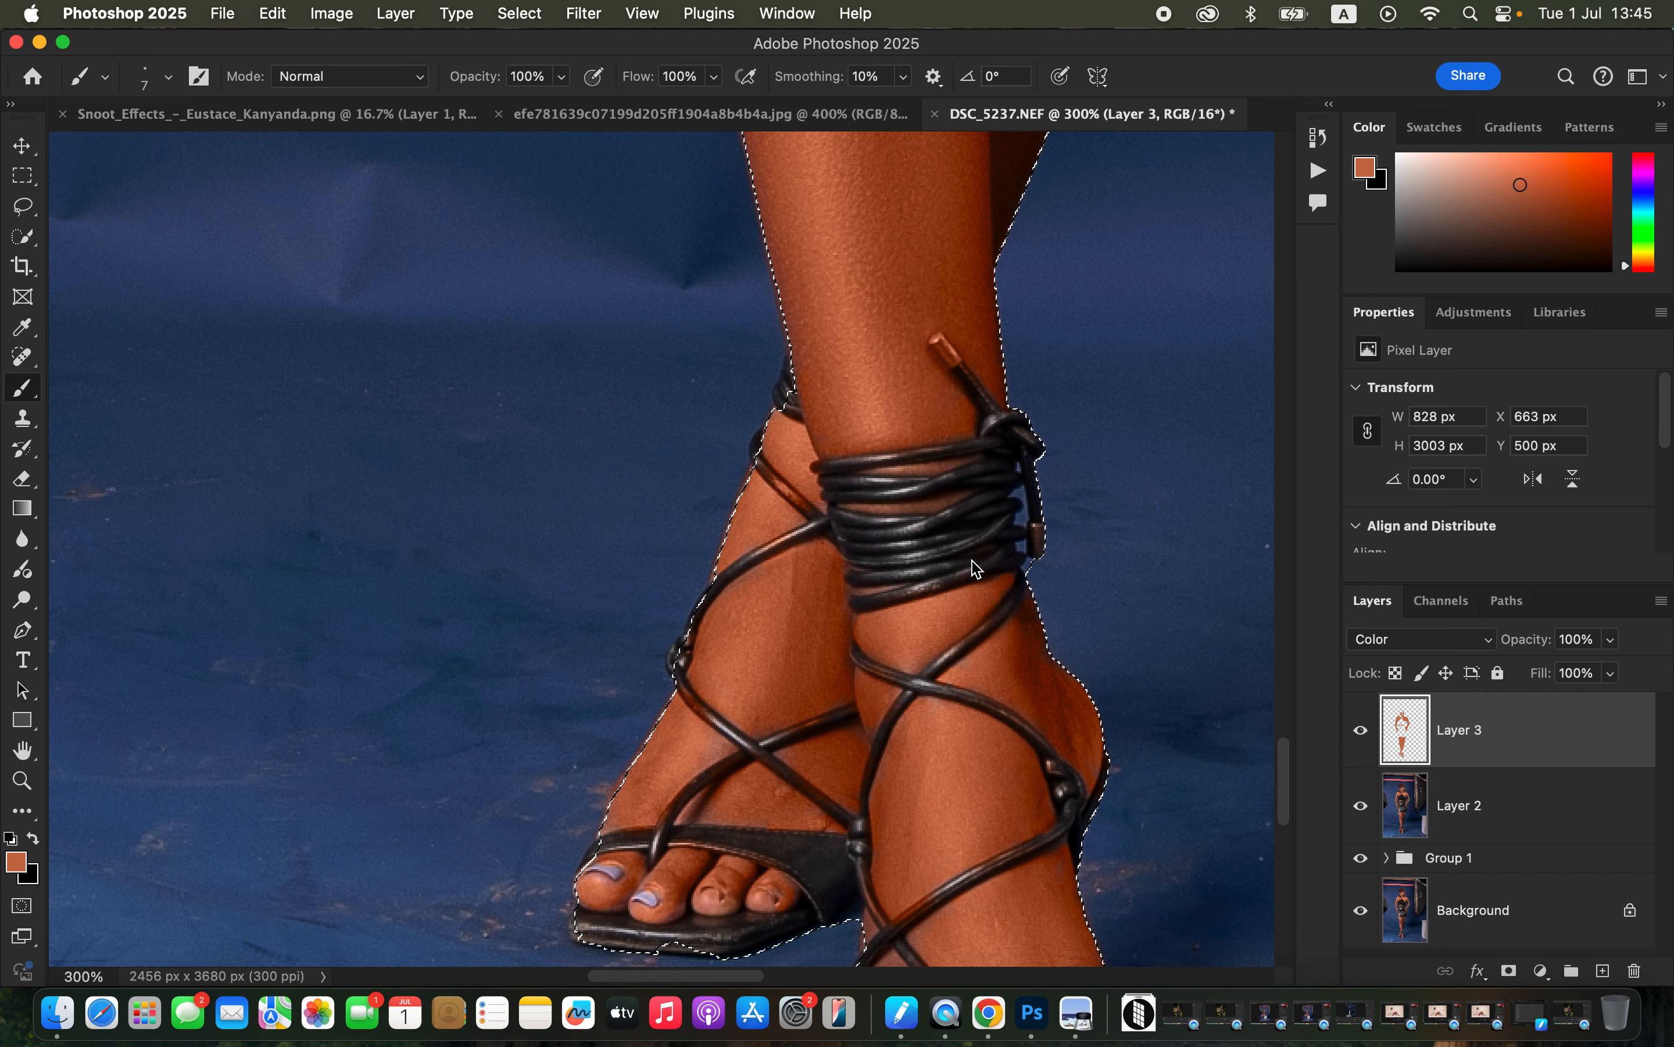
left_click_drag(971, 766, 955, 459)
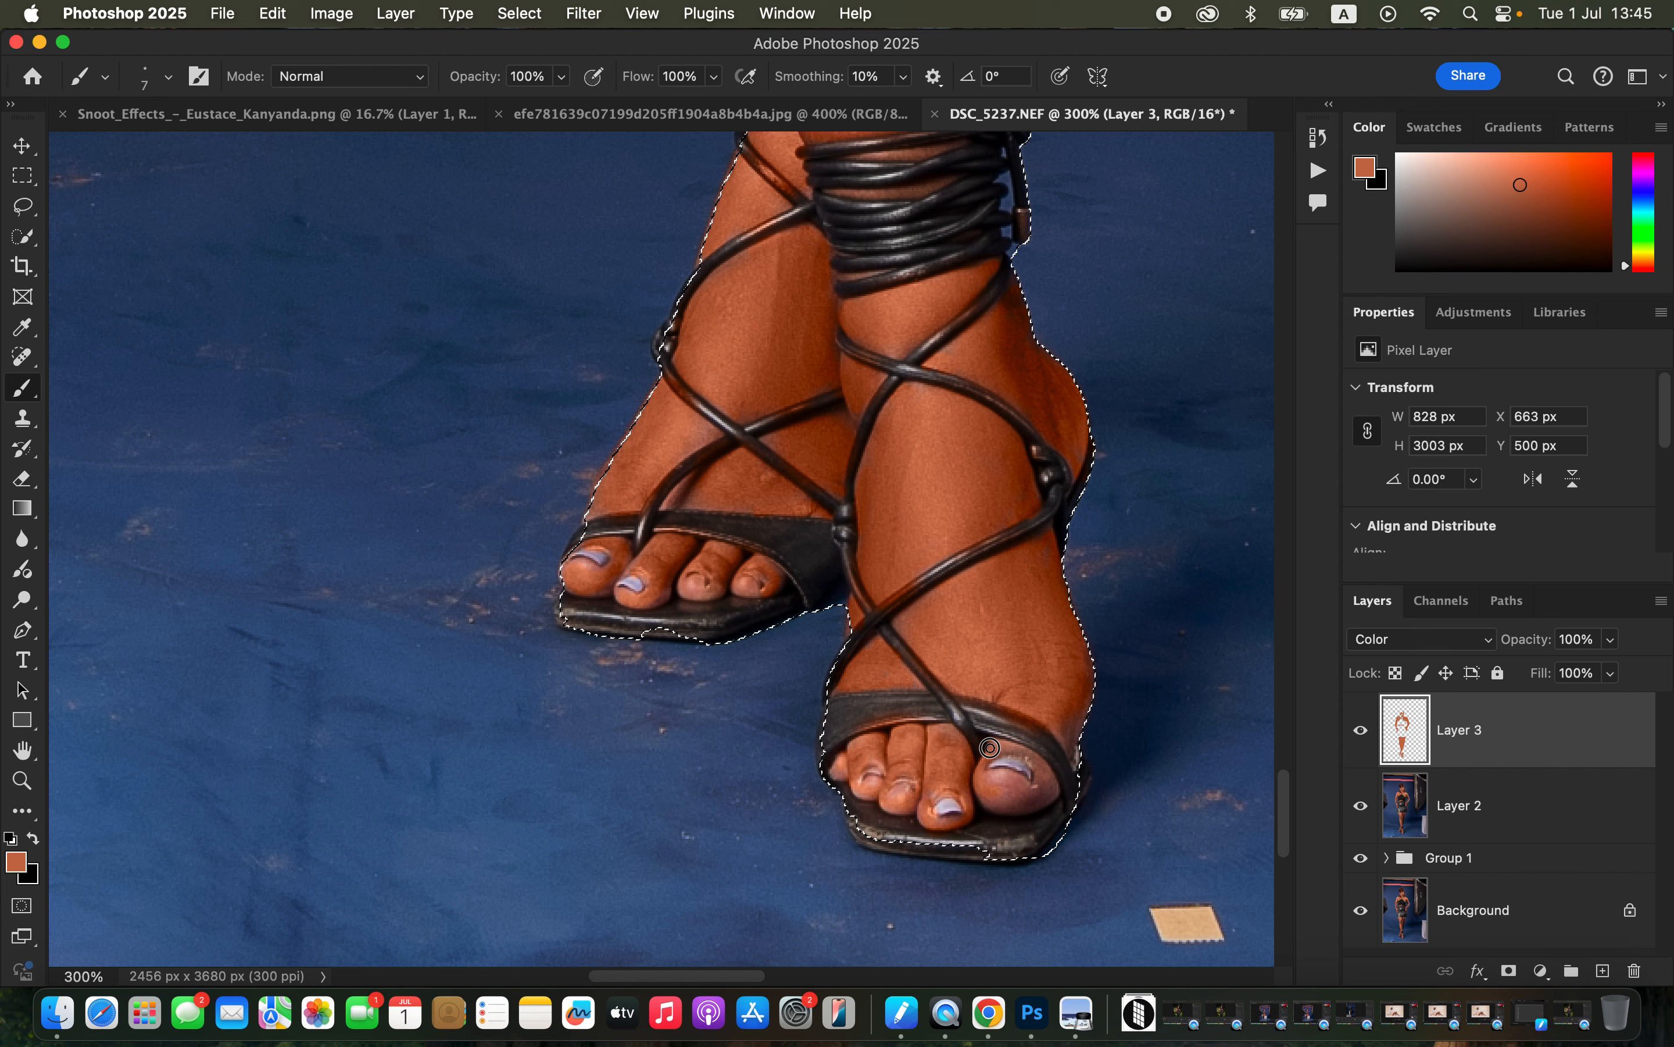
mouse_move(1040, 783)
left_mouse_down()
mouse_move(1007, 753)
mouse_move(1052, 795)
mouse_move(987, 795)
mouse_move(1032, 788)
mouse_move(989, 779)
mouse_move(1032, 775)
mouse_move(1009, 749)
left_mouse_up()
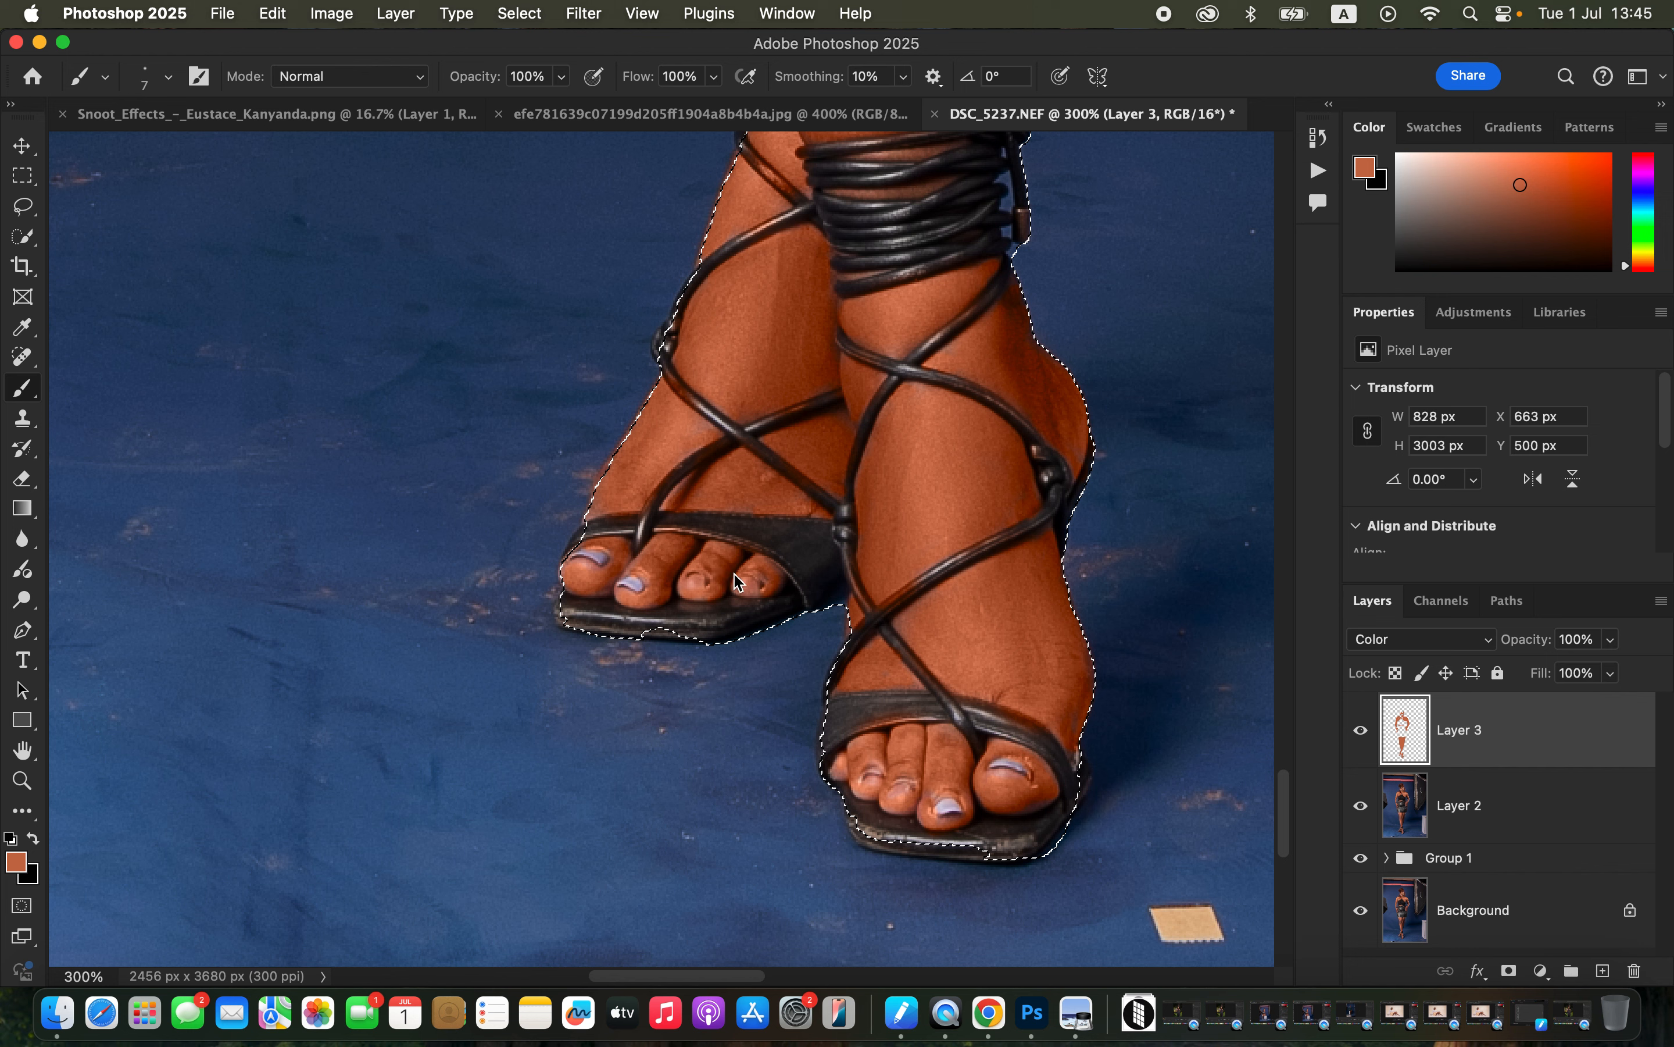
Deselect the subject and erase the skin tone from the toenails, sandal straps and lace tip with a 9 px Eraser.
key("super+d")
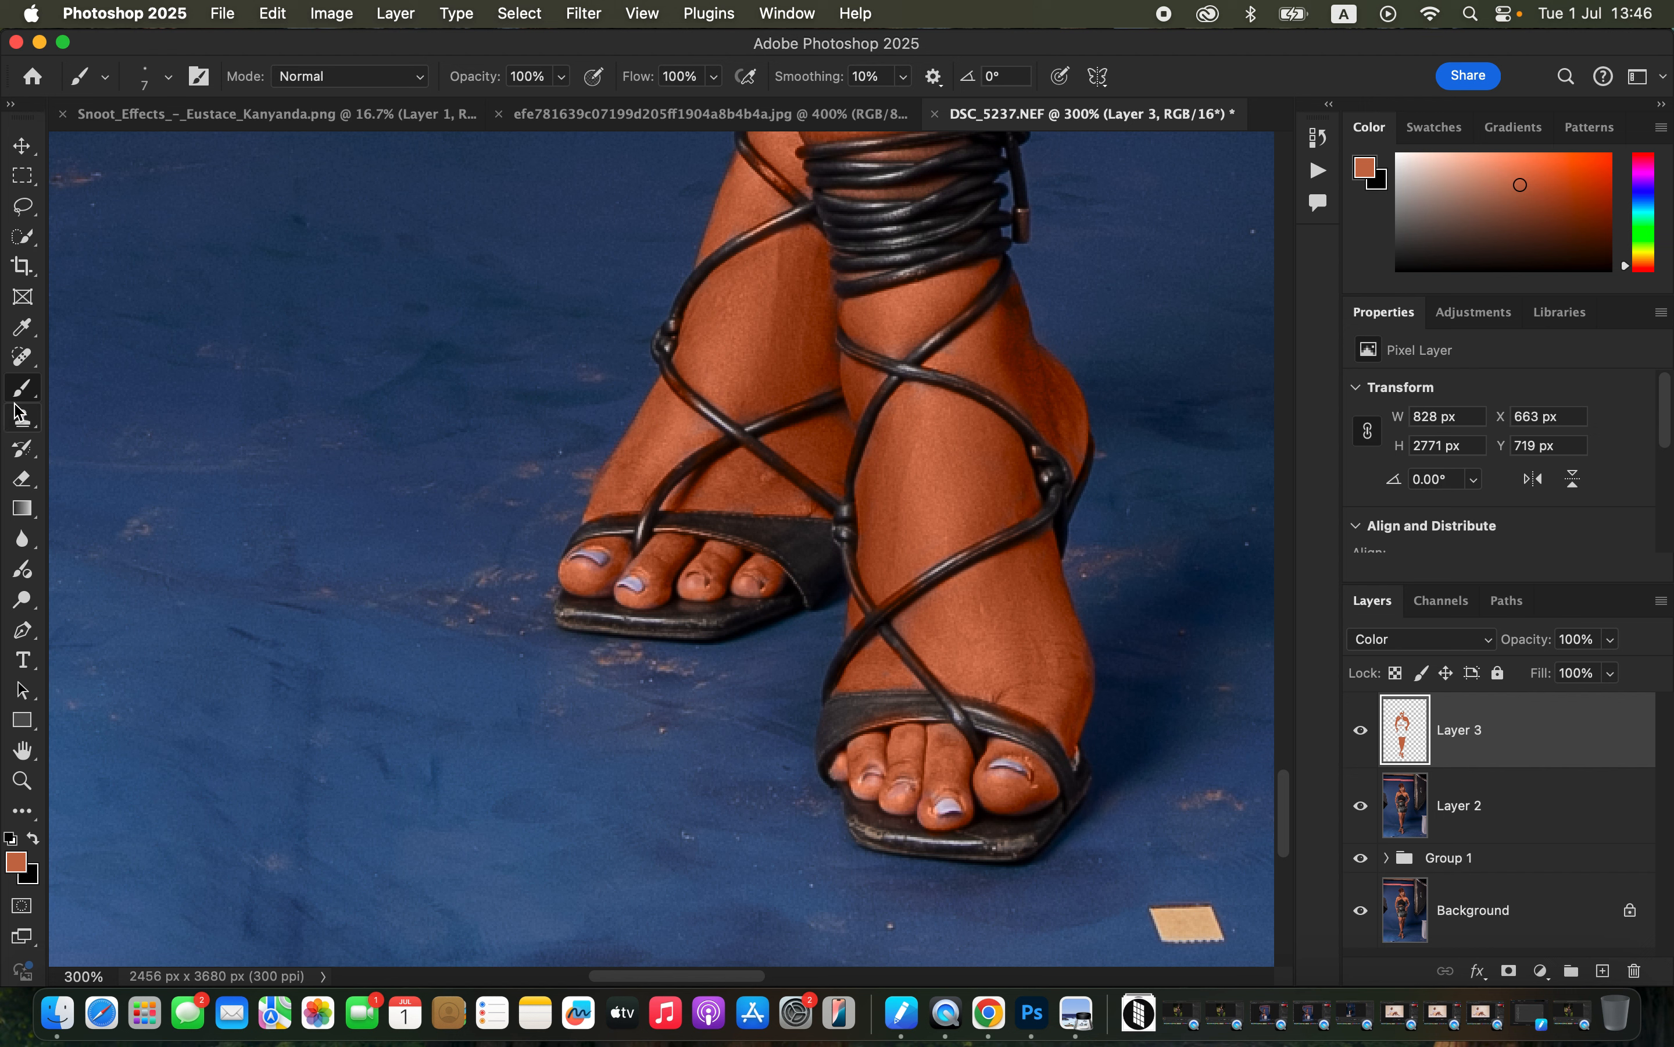
left_click(25, 475)
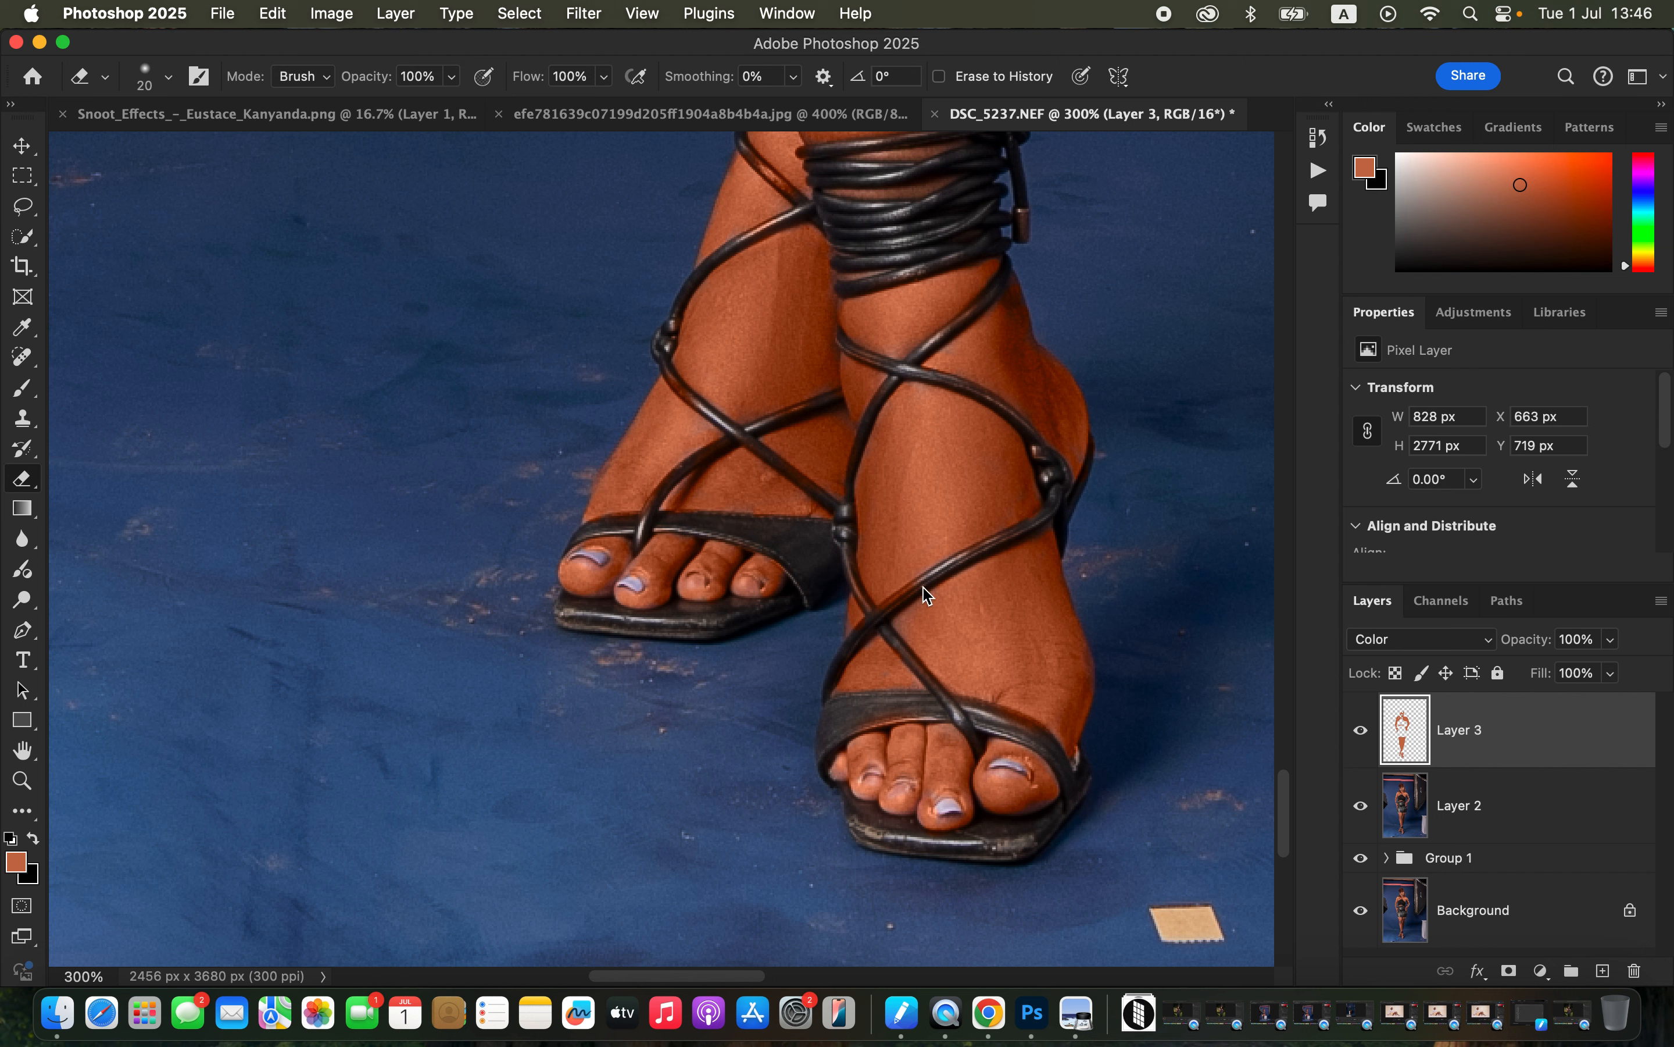
key("bracketleft")
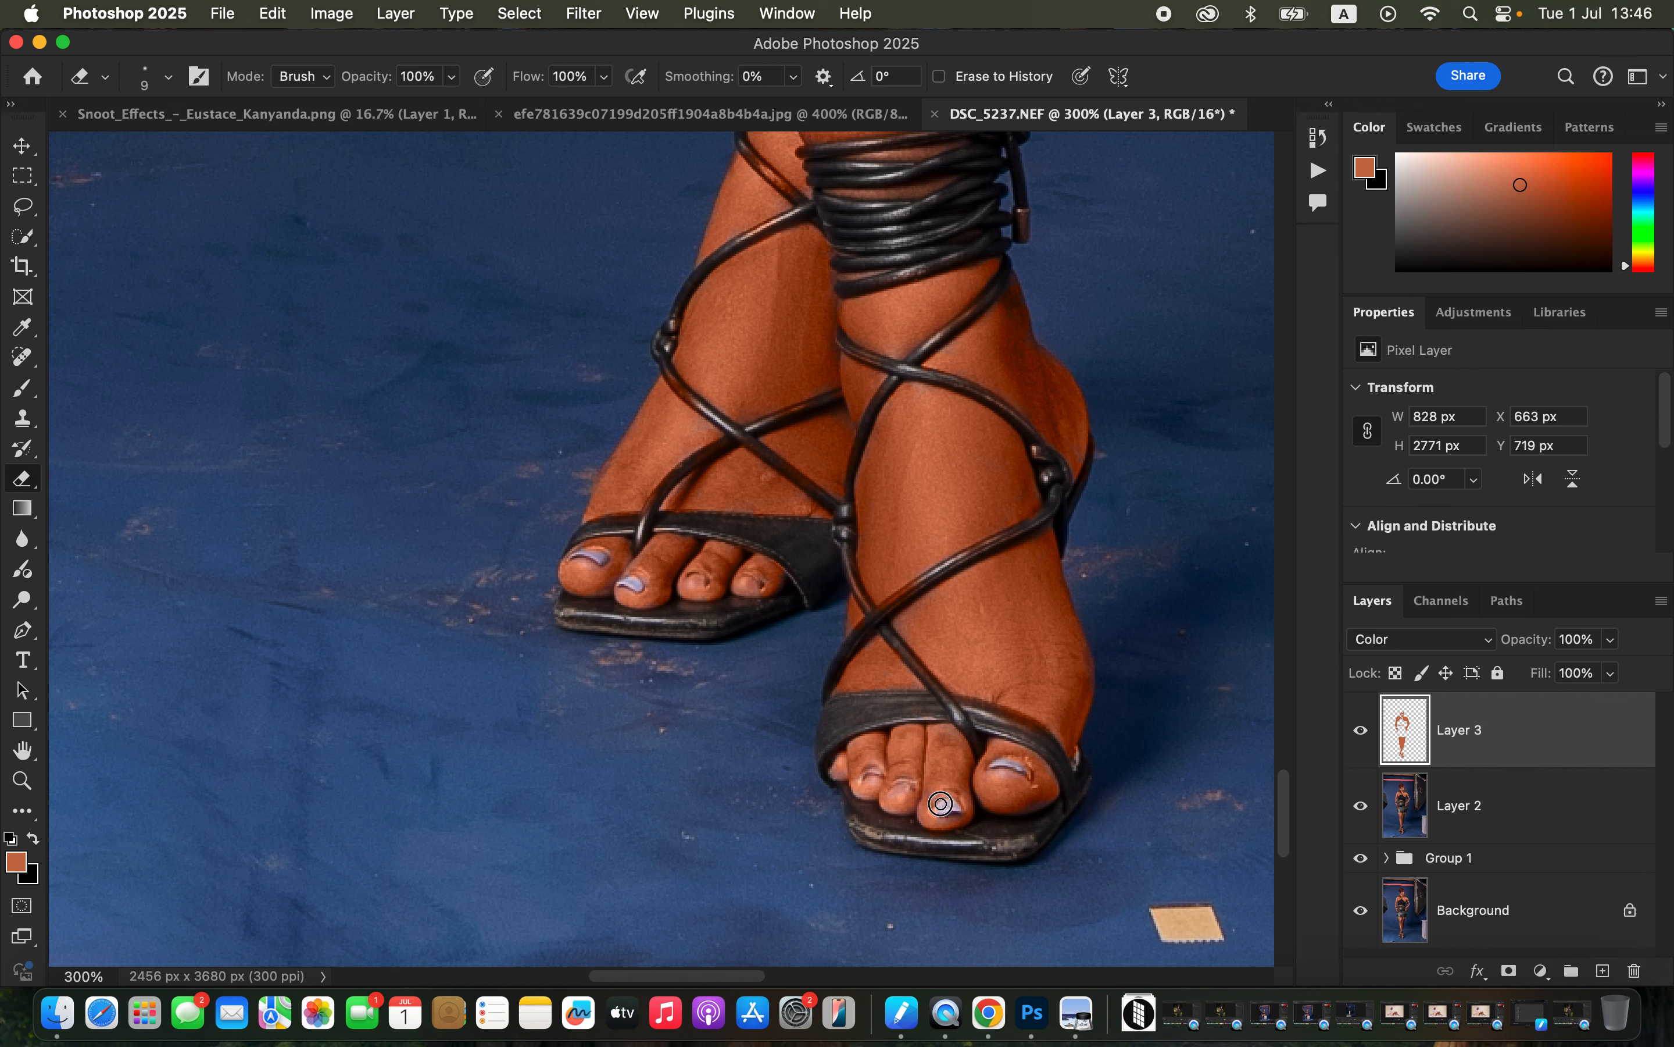
left_click_drag(941, 803, 954, 806)
left_click_drag(587, 554, 608, 560)
scroll(897, 228, "up", 5)
mouse_move(787, 341)
left_mouse_down()
mouse_move(835, 388)
mouse_move(793, 355)
left_mouse_up()
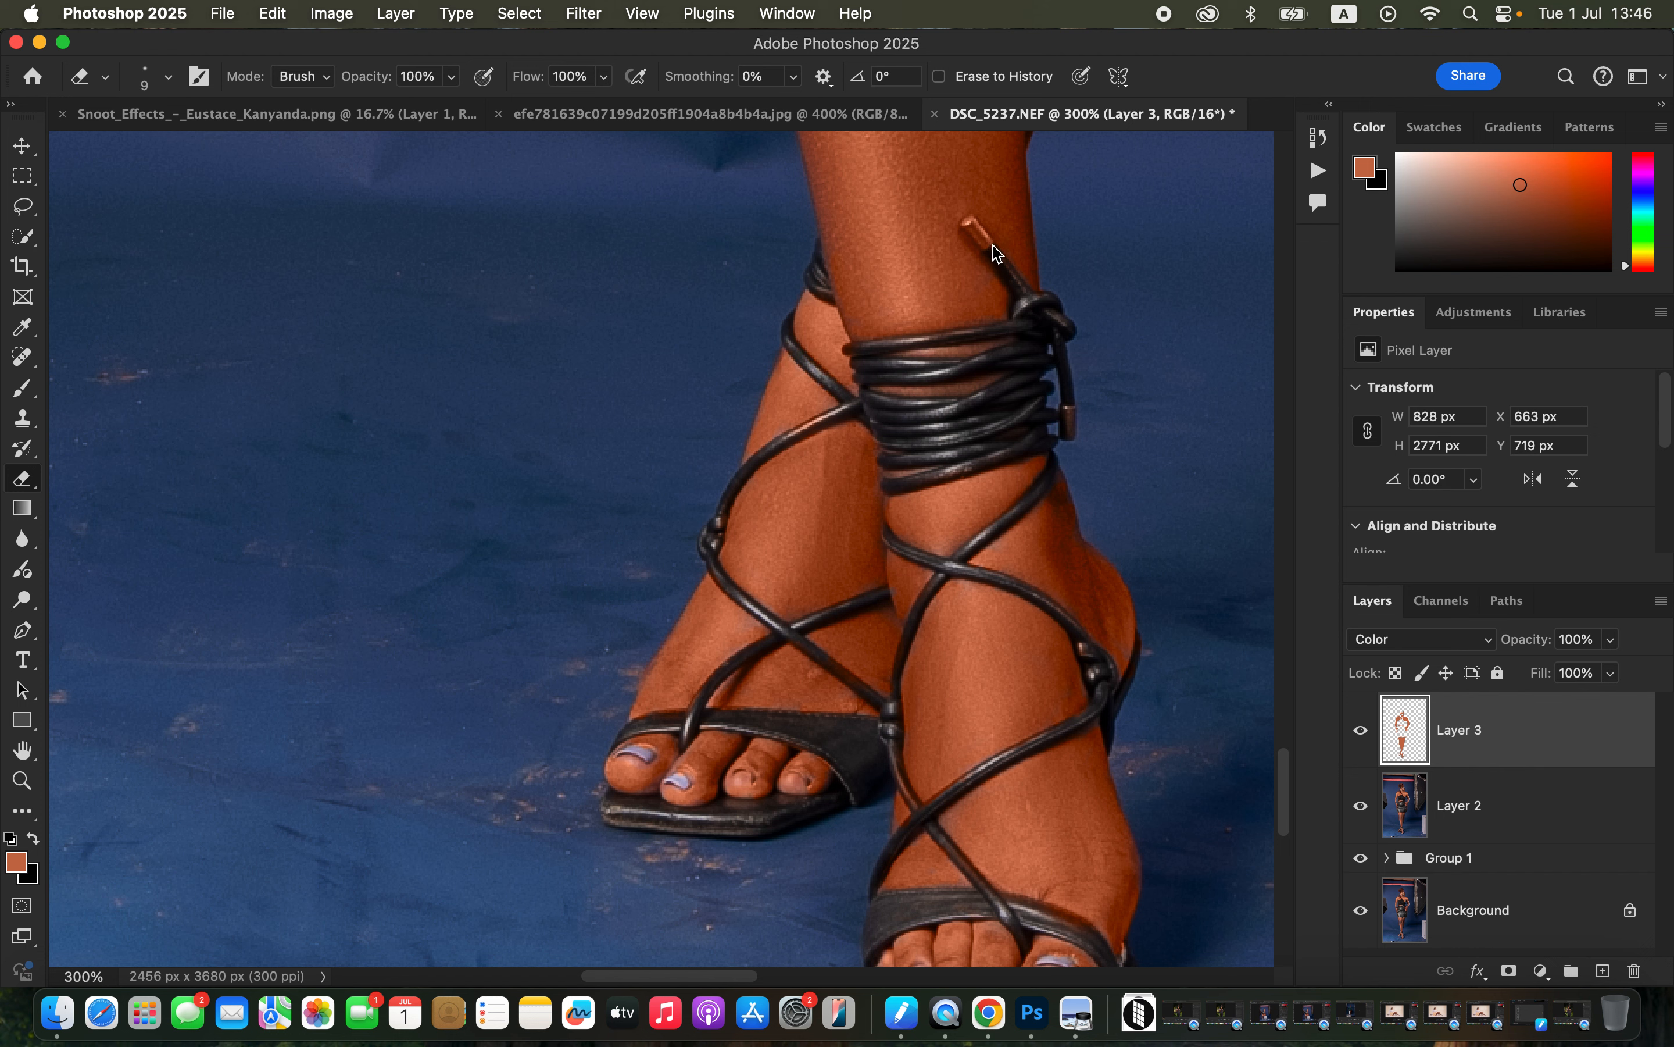
left_click_drag(969, 226, 1049, 331)
left_click_drag(898, 369, 920, 508)
Erase the skin tone spill from the leather skirt's hem with the 9 px Eraser.
key("b")
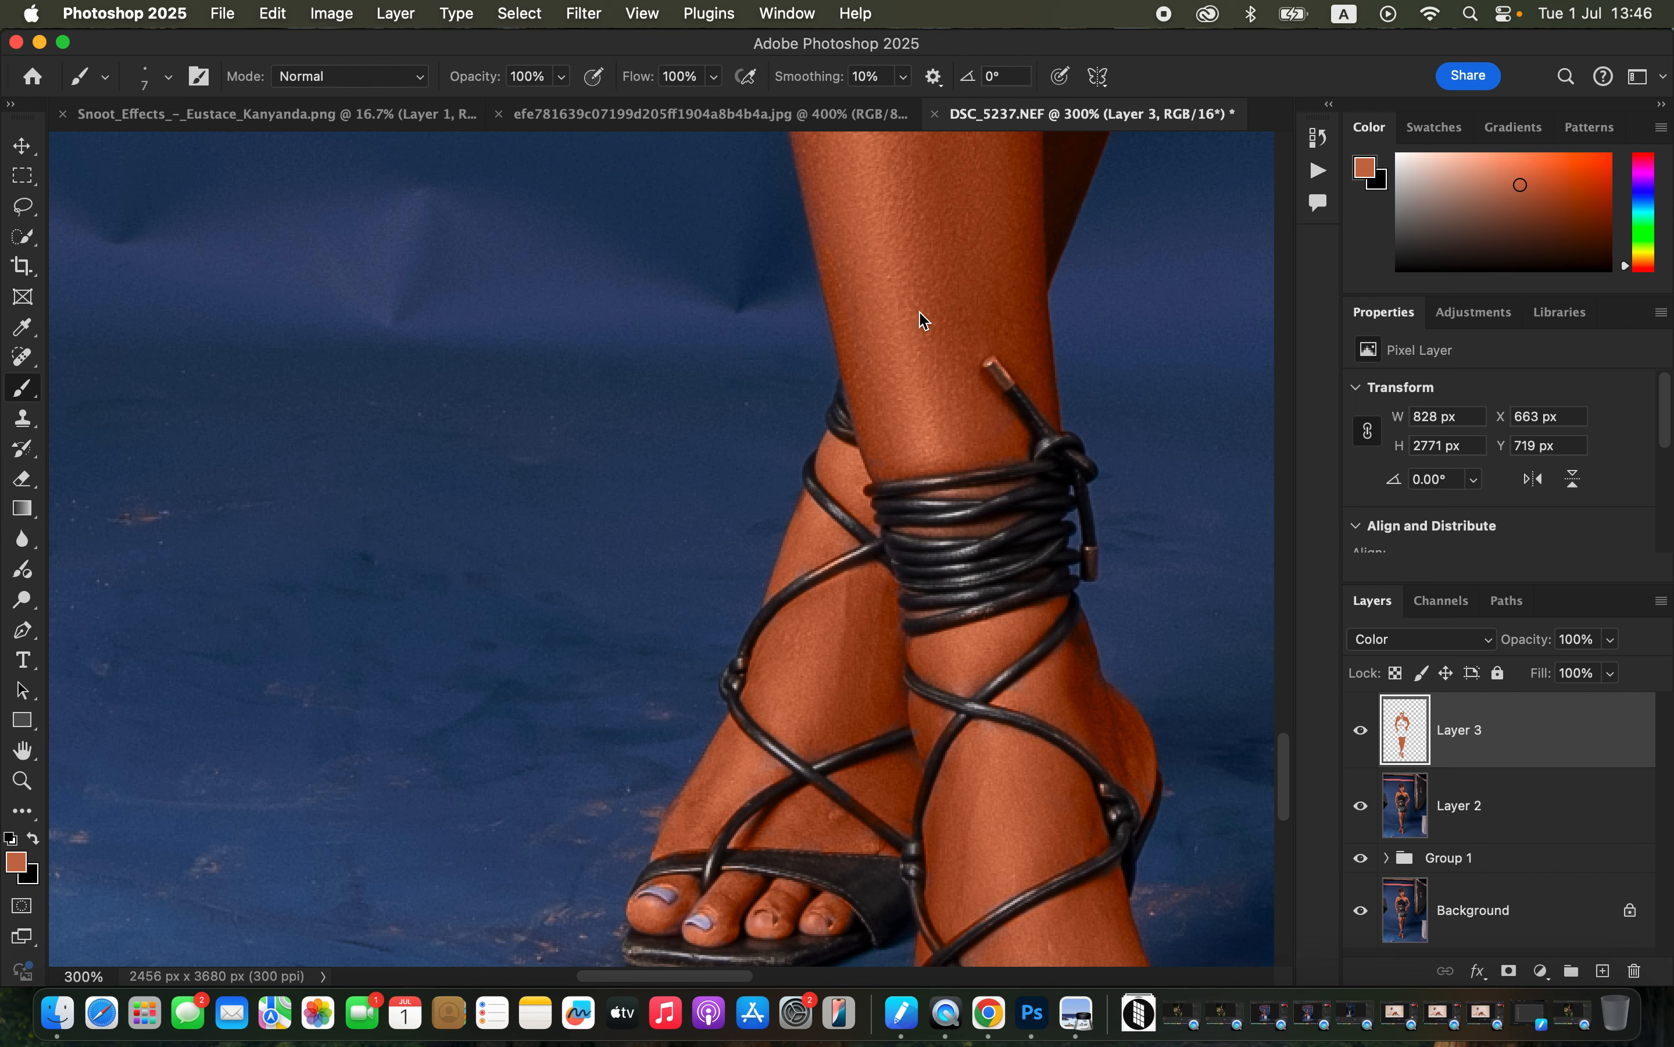
scroll(923, 319, "up", 5)
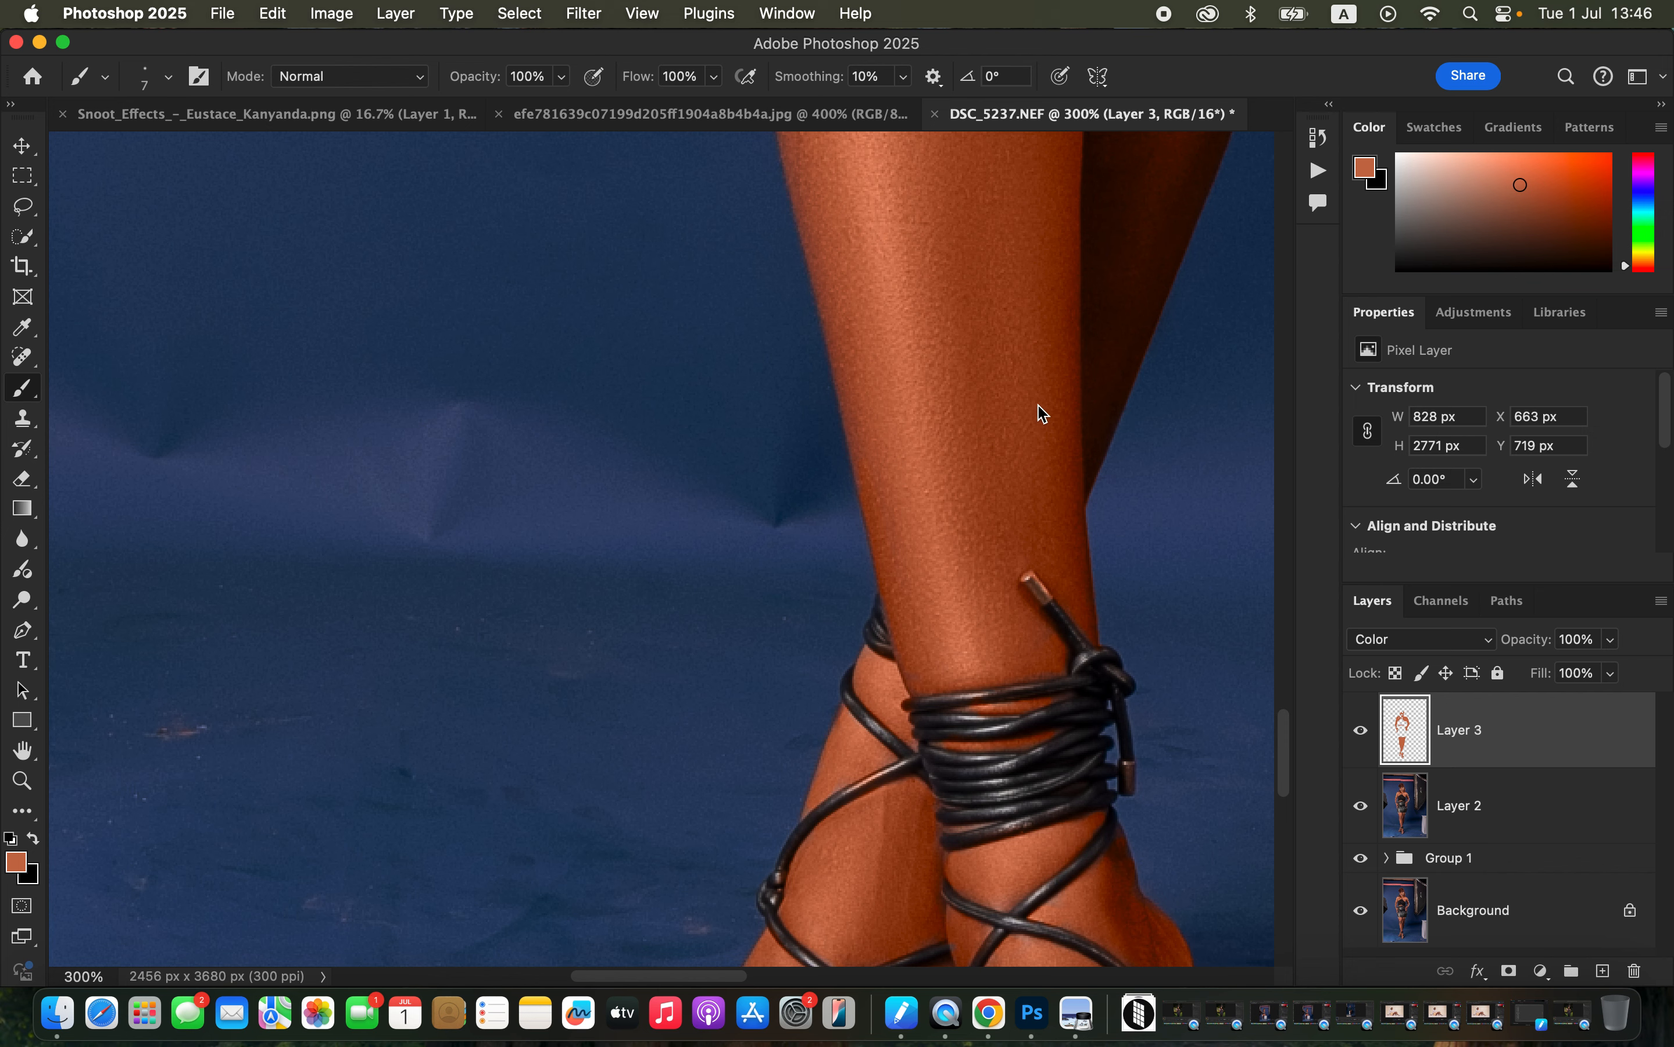
scroll(993, 266, "up", 6)
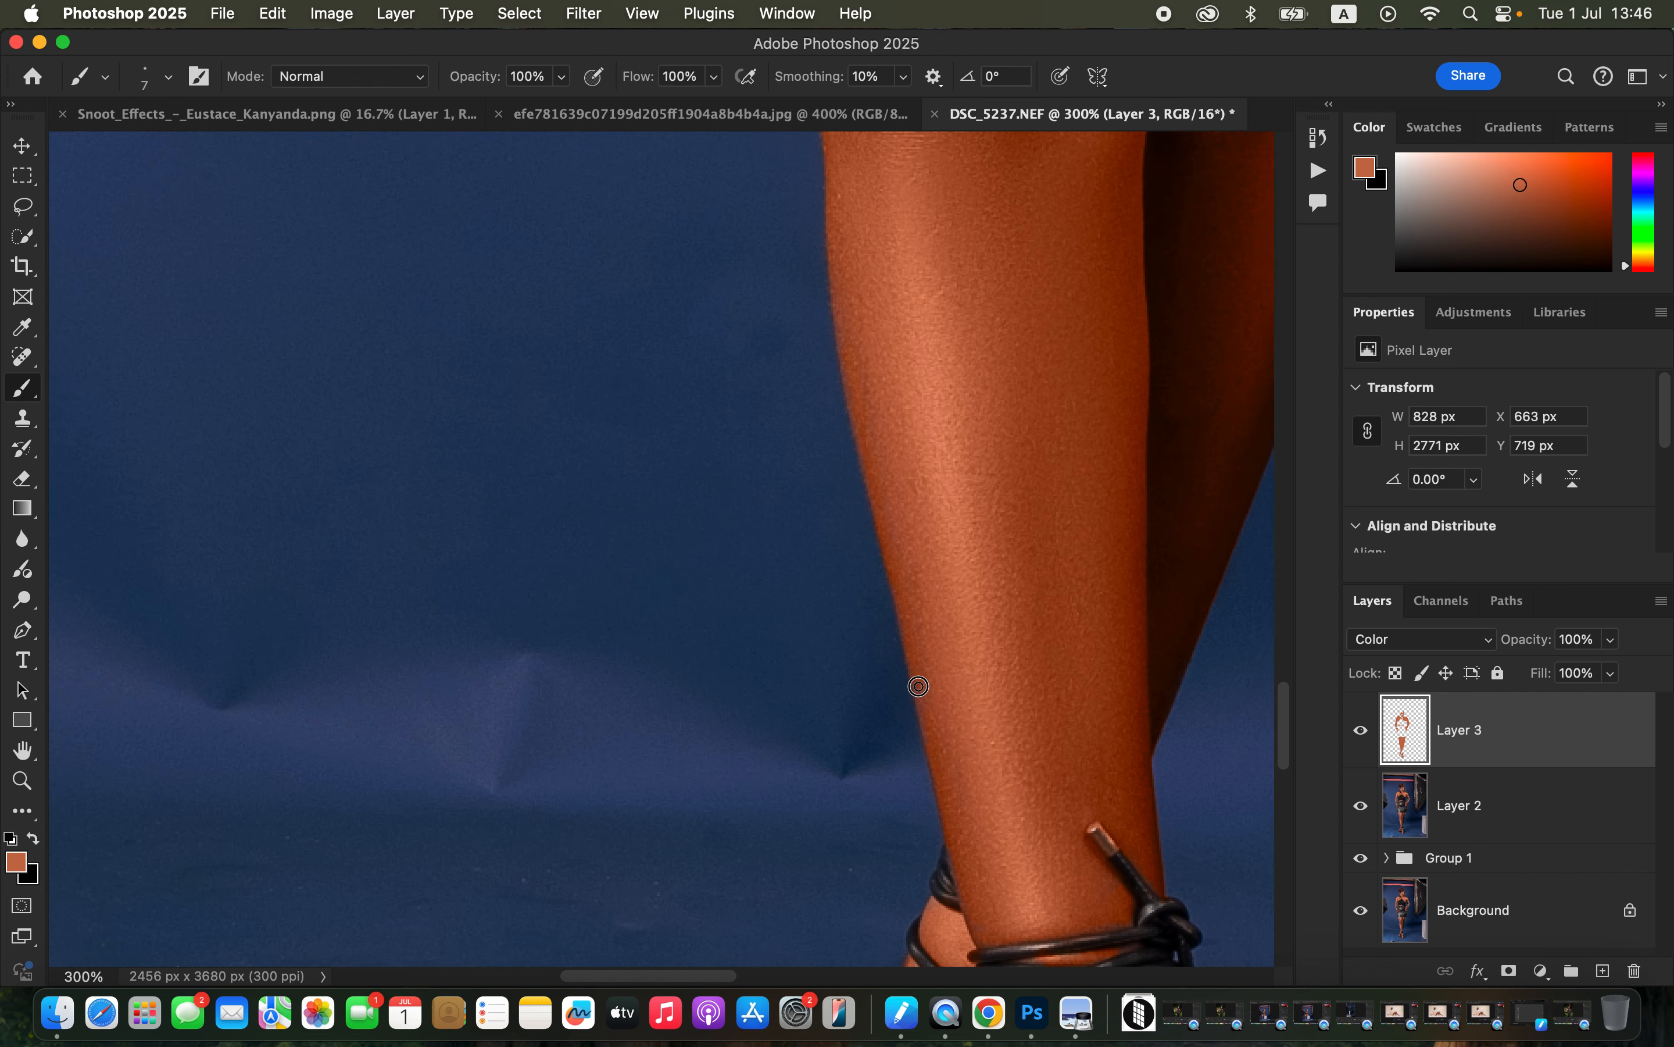
scroll(997, 505, "up", 10)
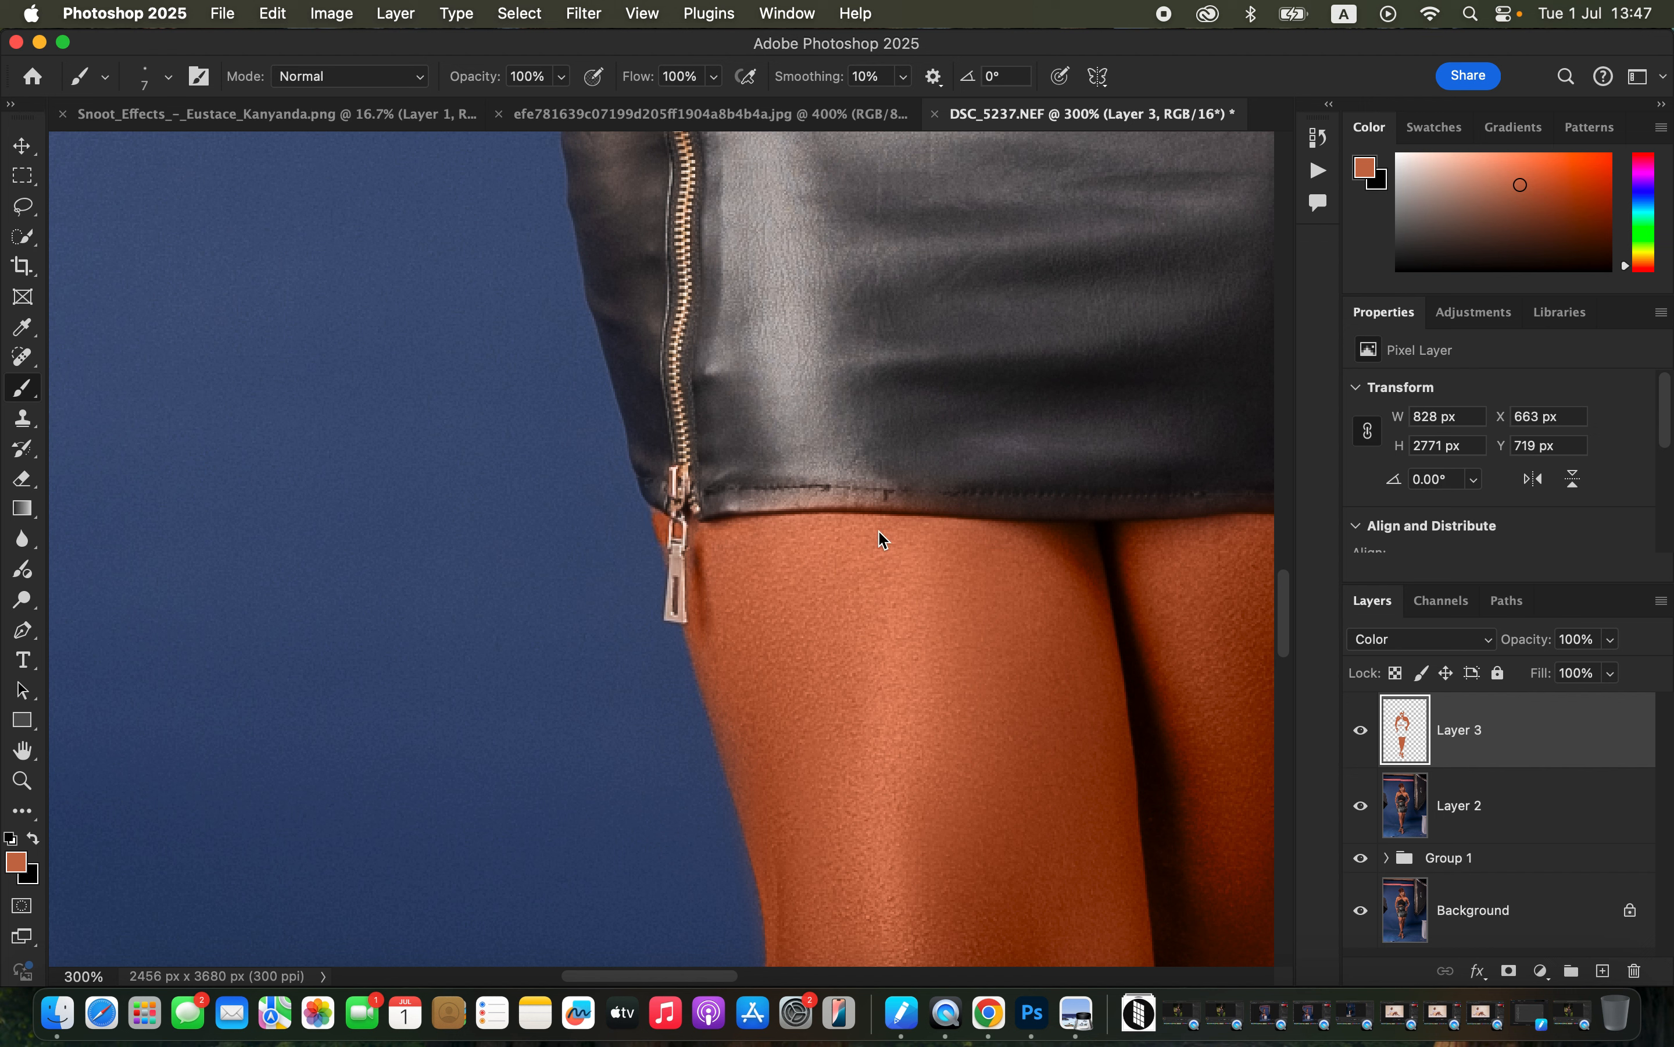
key("e")
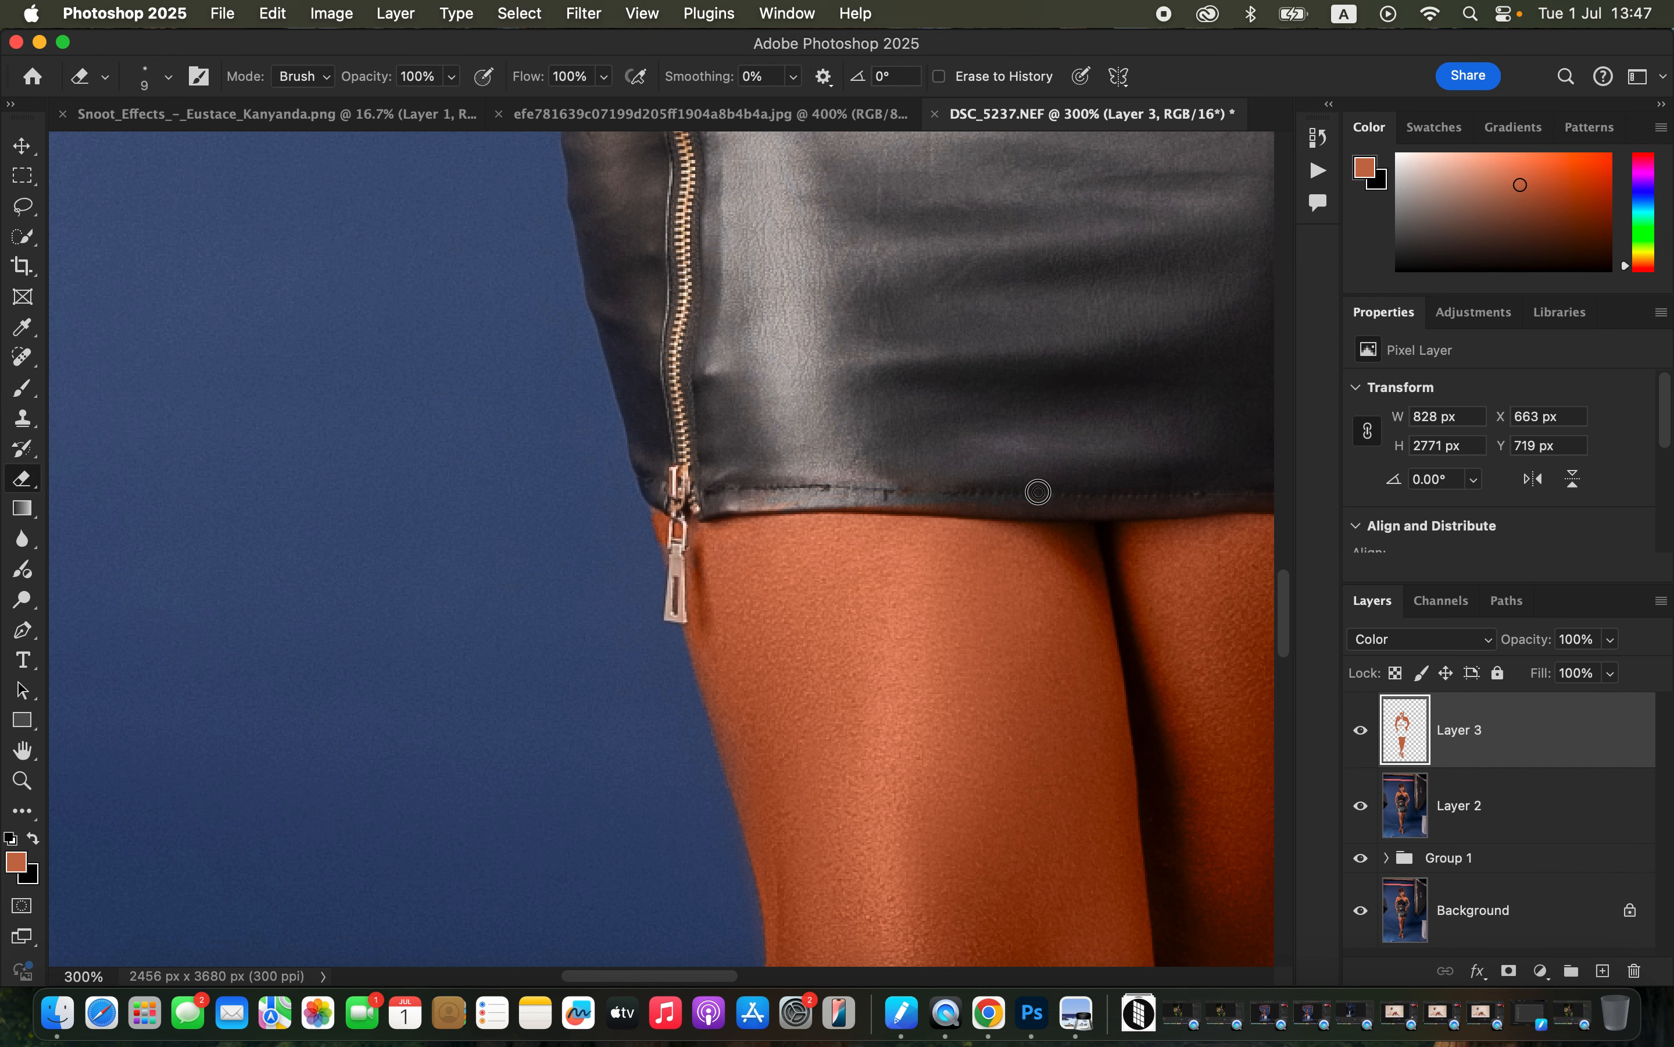
scroll(983, 437, "right", 5)
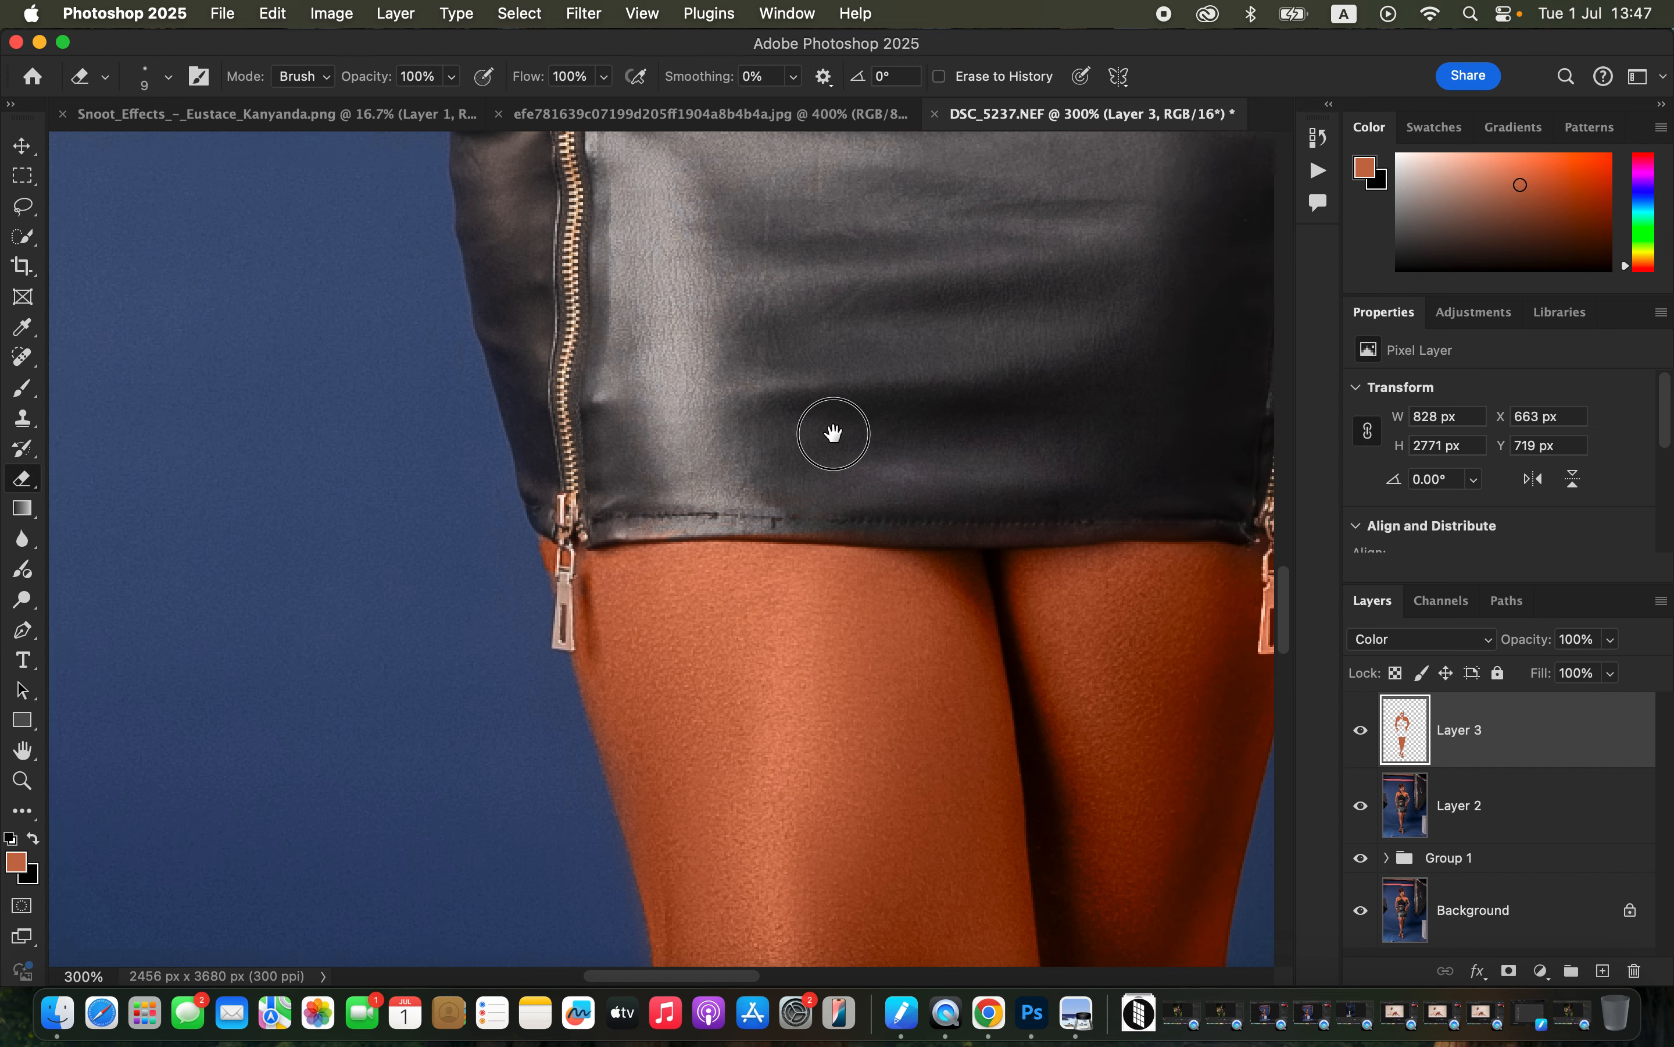
Erase the skin tone from the zipper pull on the skirt's right side with a 20 px Eraser.
key("bracketright")
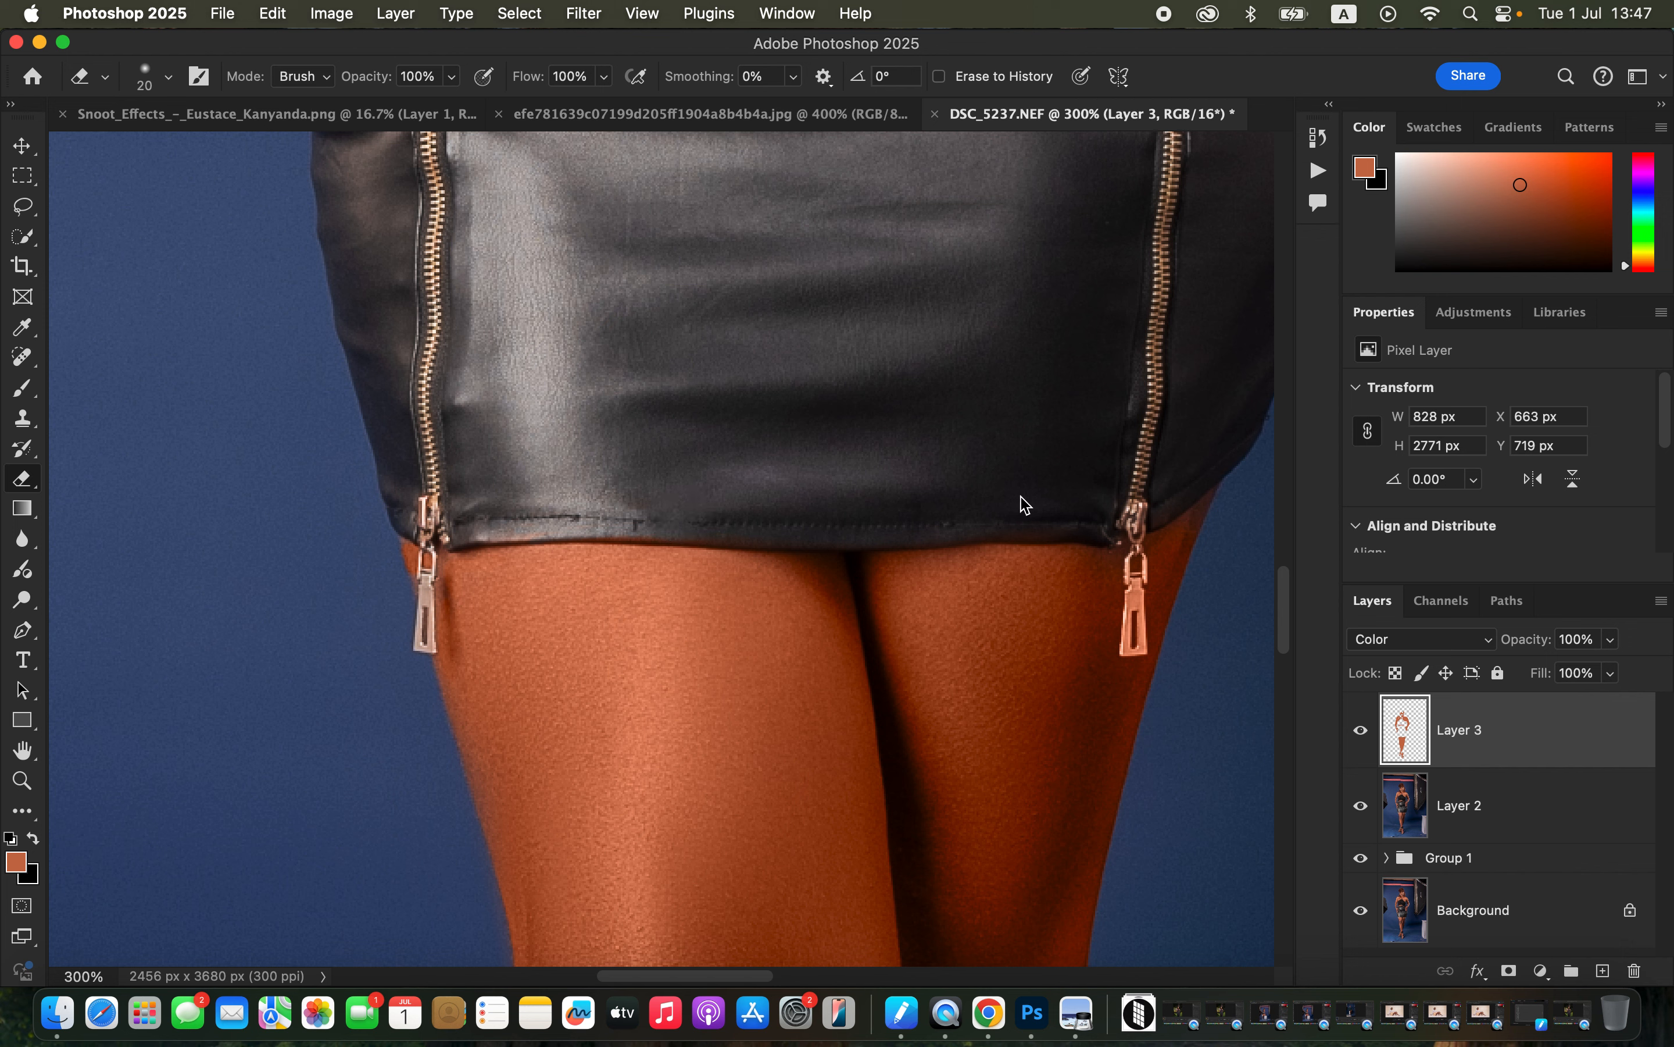
key("b")
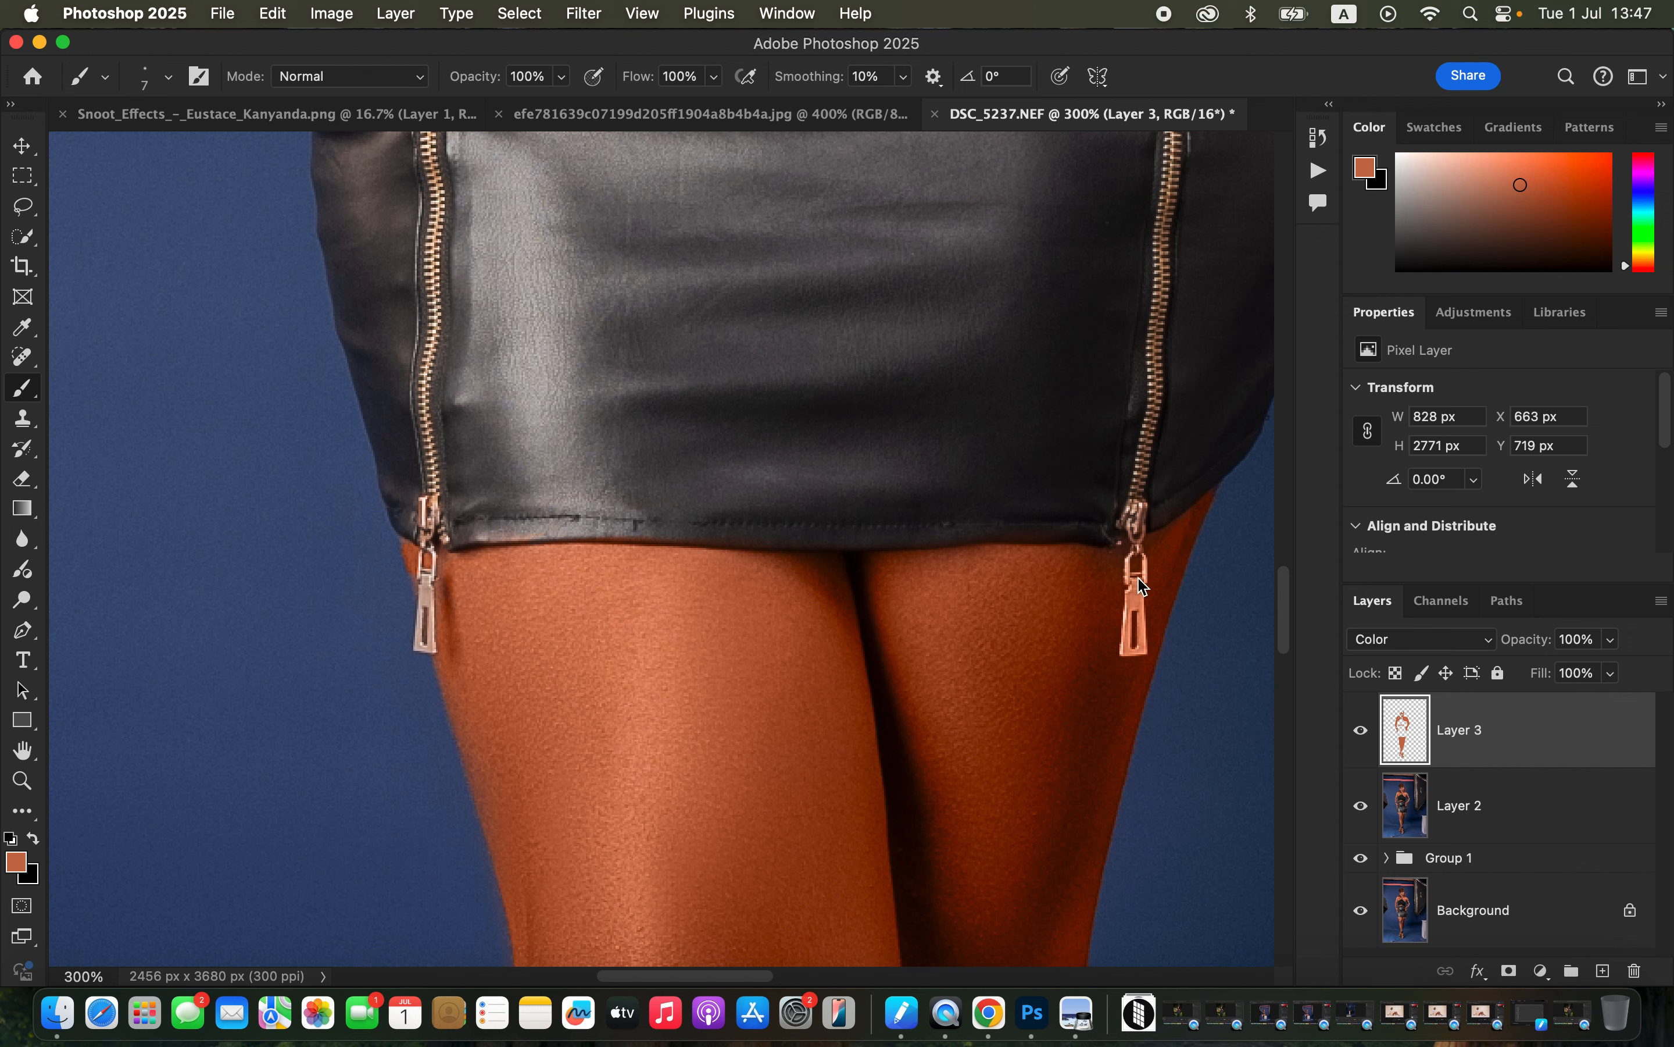
key("e")
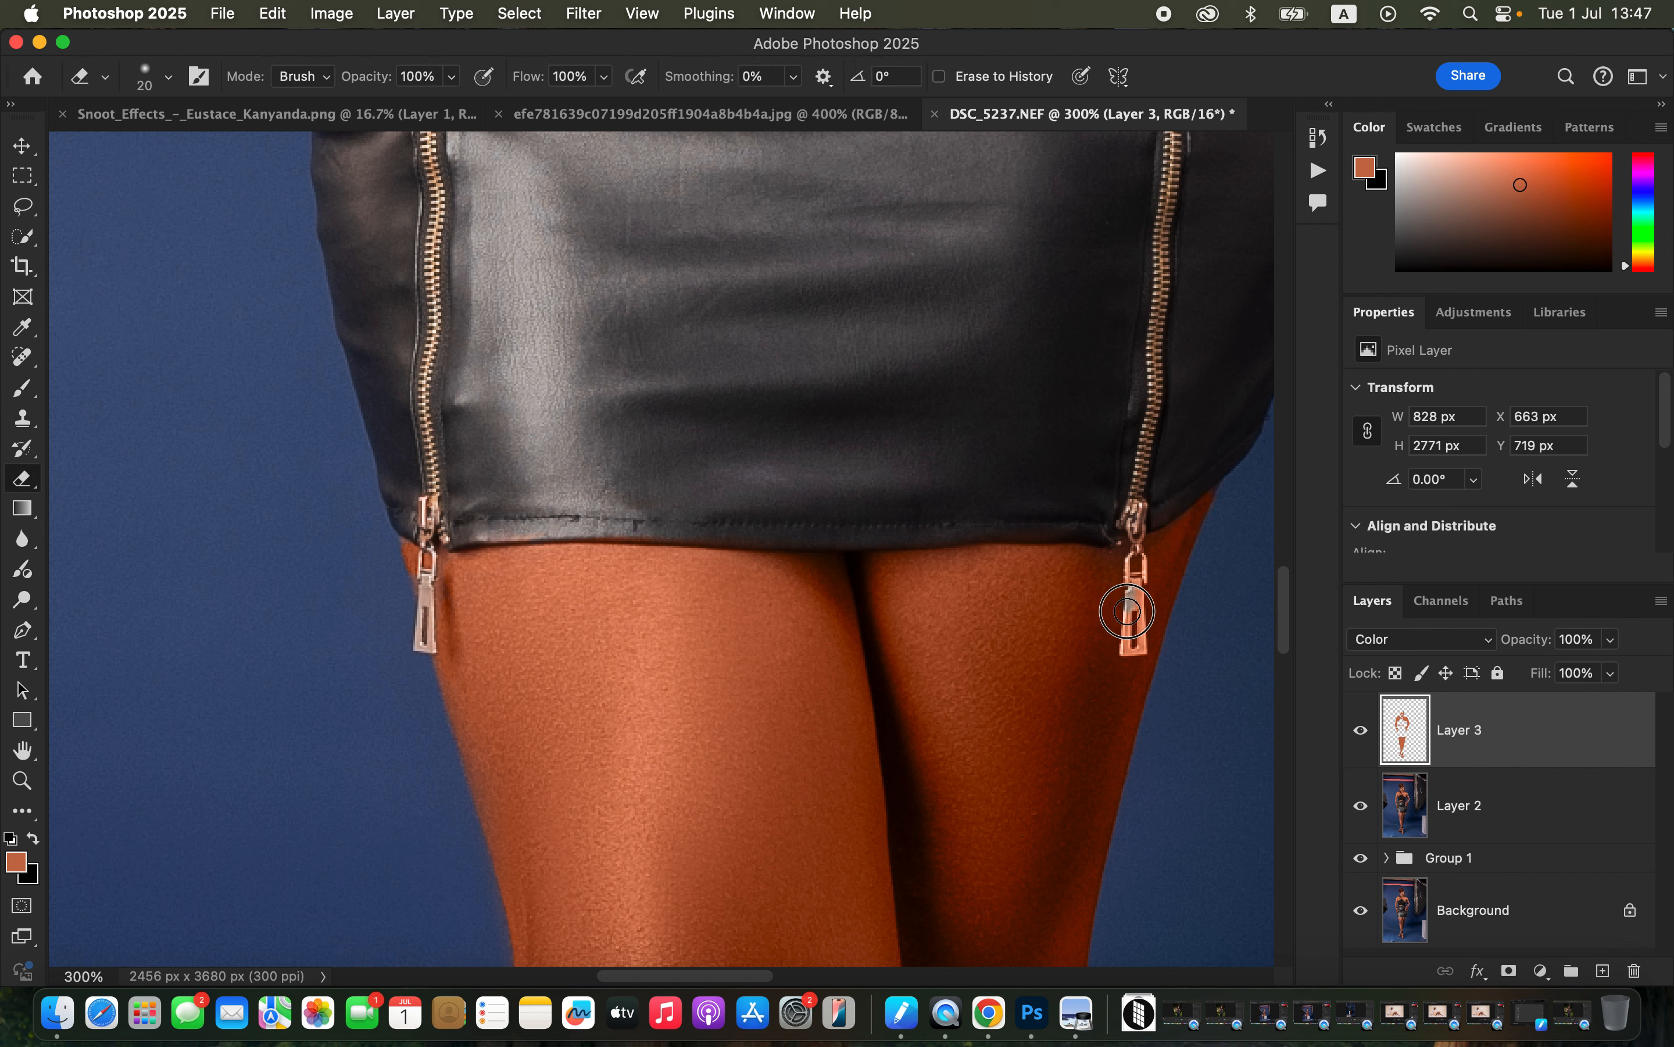
mouse_move(1139, 619)
left_mouse_down()
mouse_move(1136, 643)
mouse_move(1134, 626)
left_mouse_up()
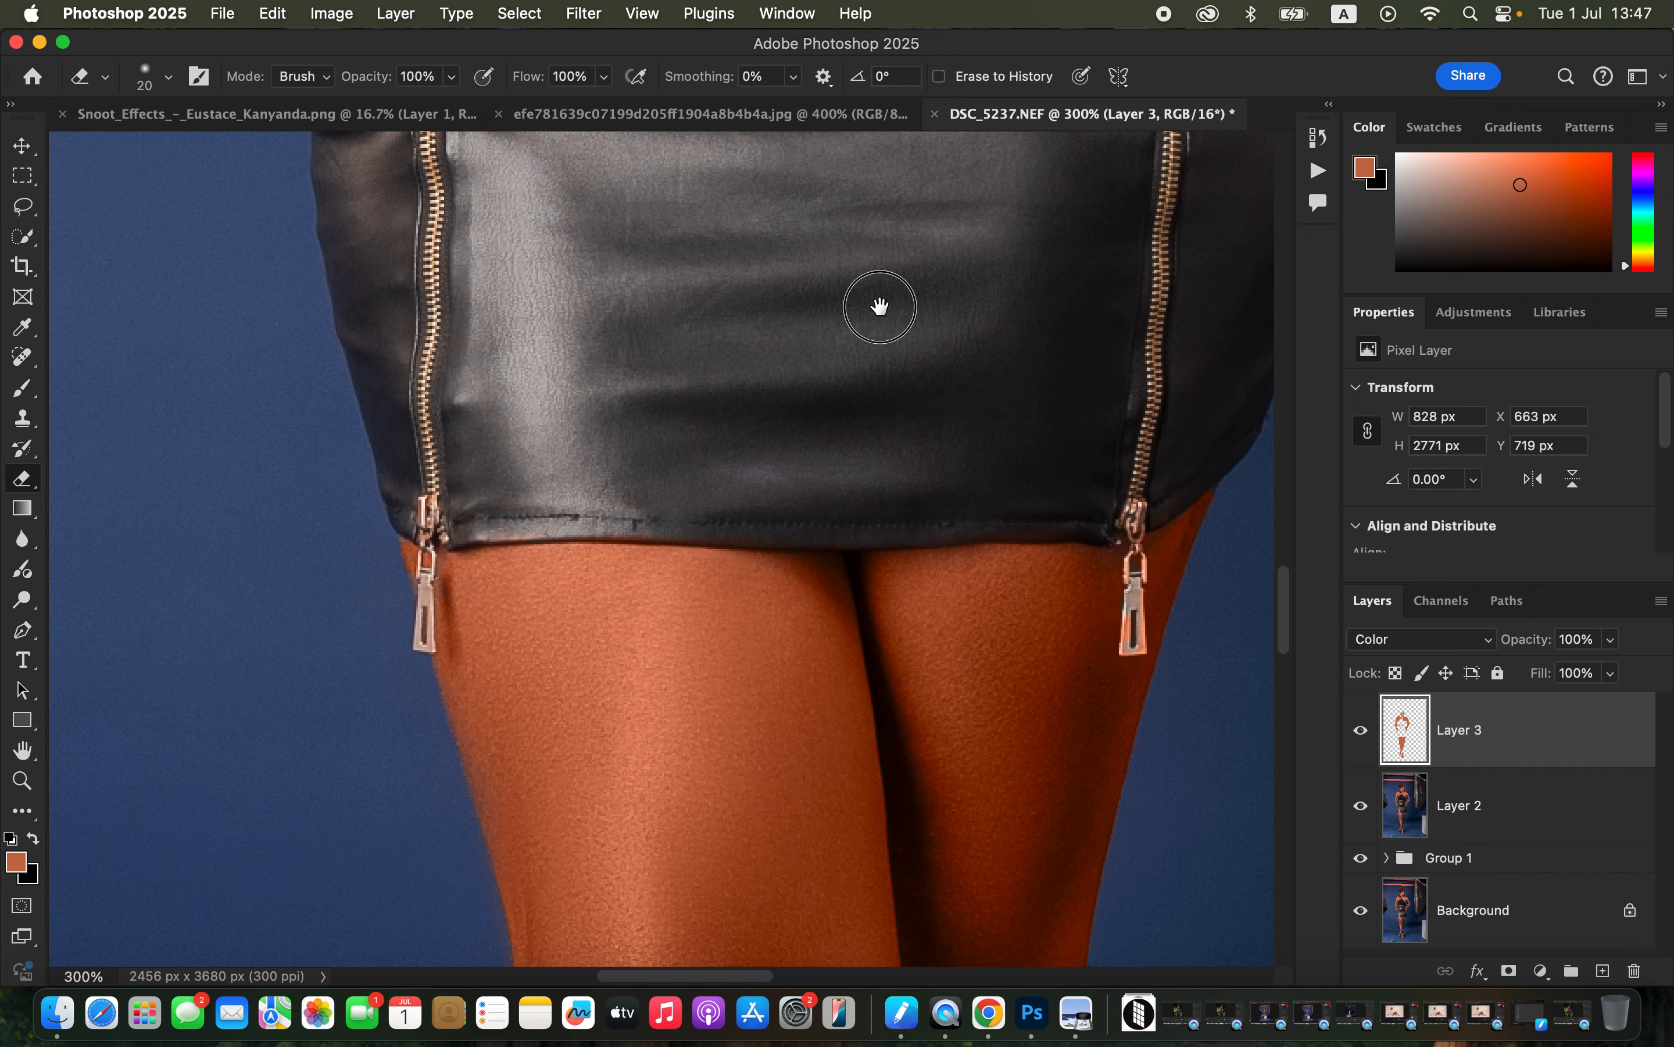
Erase the skin tone spill from the skirt's waistband and the edge of the black top with the 20 px Eraser.
scroll(874, 288, "up", 15)
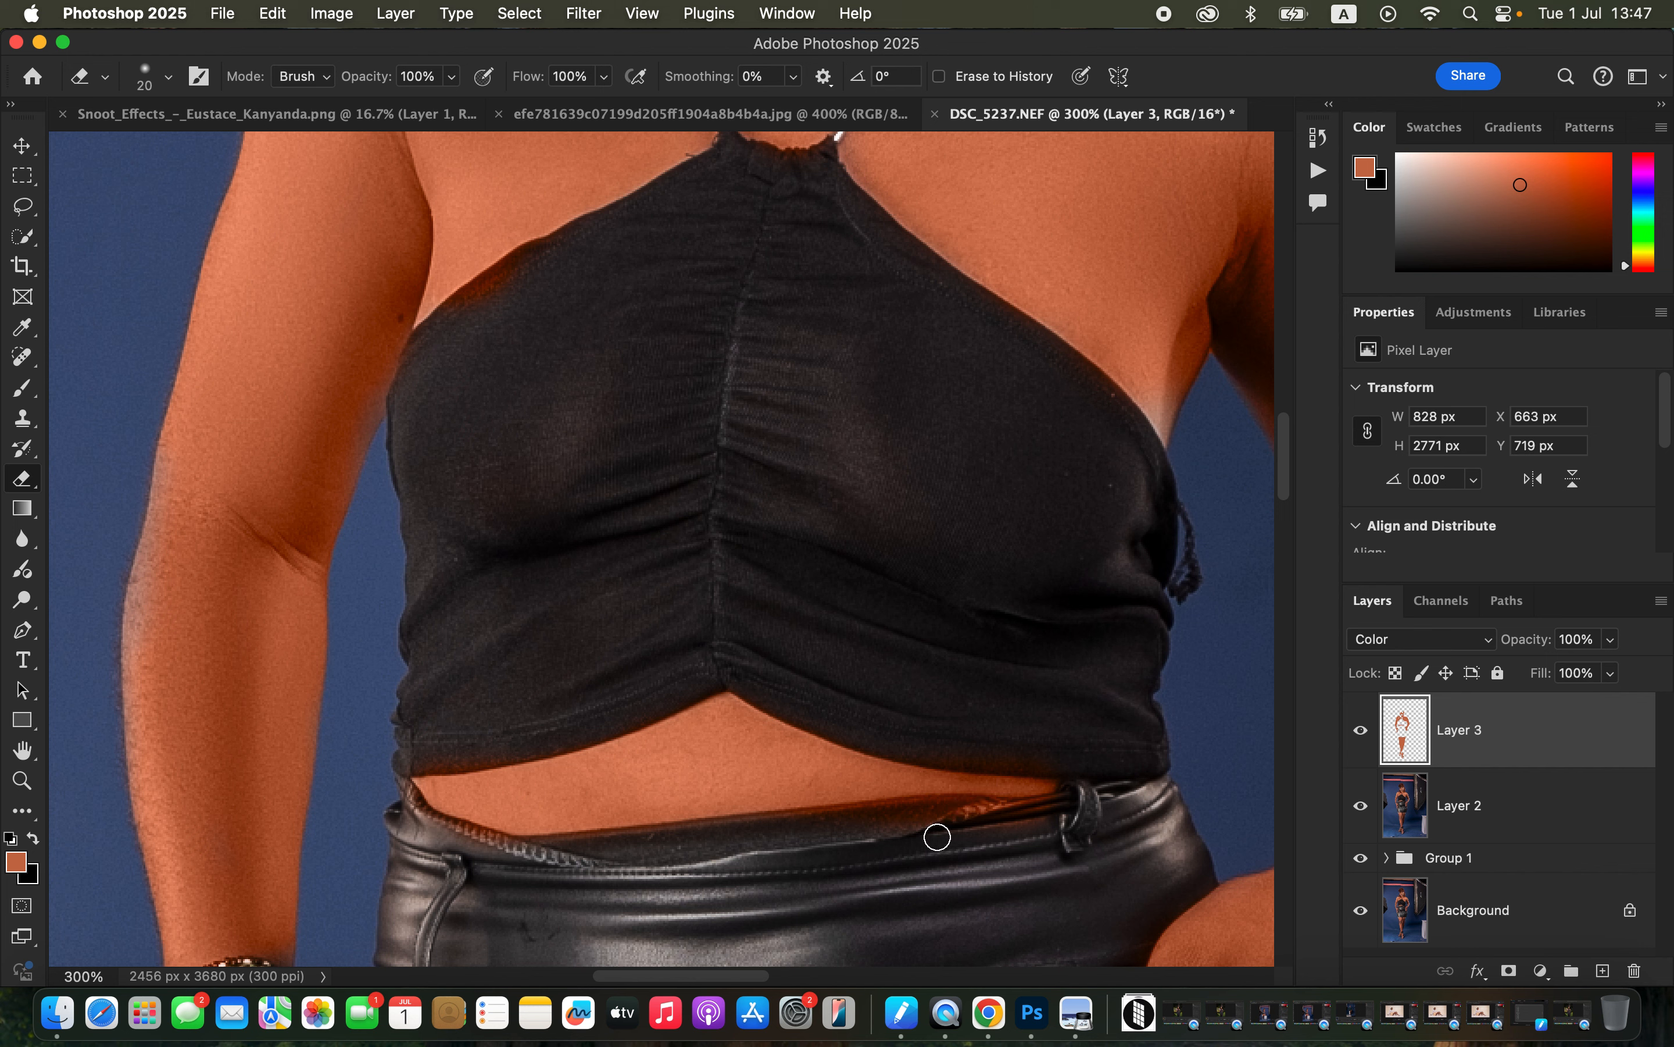
mouse_move(906, 856)
left_mouse_down()
mouse_move(984, 833)
mouse_move(884, 839)
mouse_move(1009, 822)
mouse_move(900, 827)
mouse_move(1074, 806)
mouse_move(608, 845)
mouse_move(453, 832)
mouse_move(478, 747)
mouse_move(441, 755)
mouse_move(658, 694)
left_mouse_up()
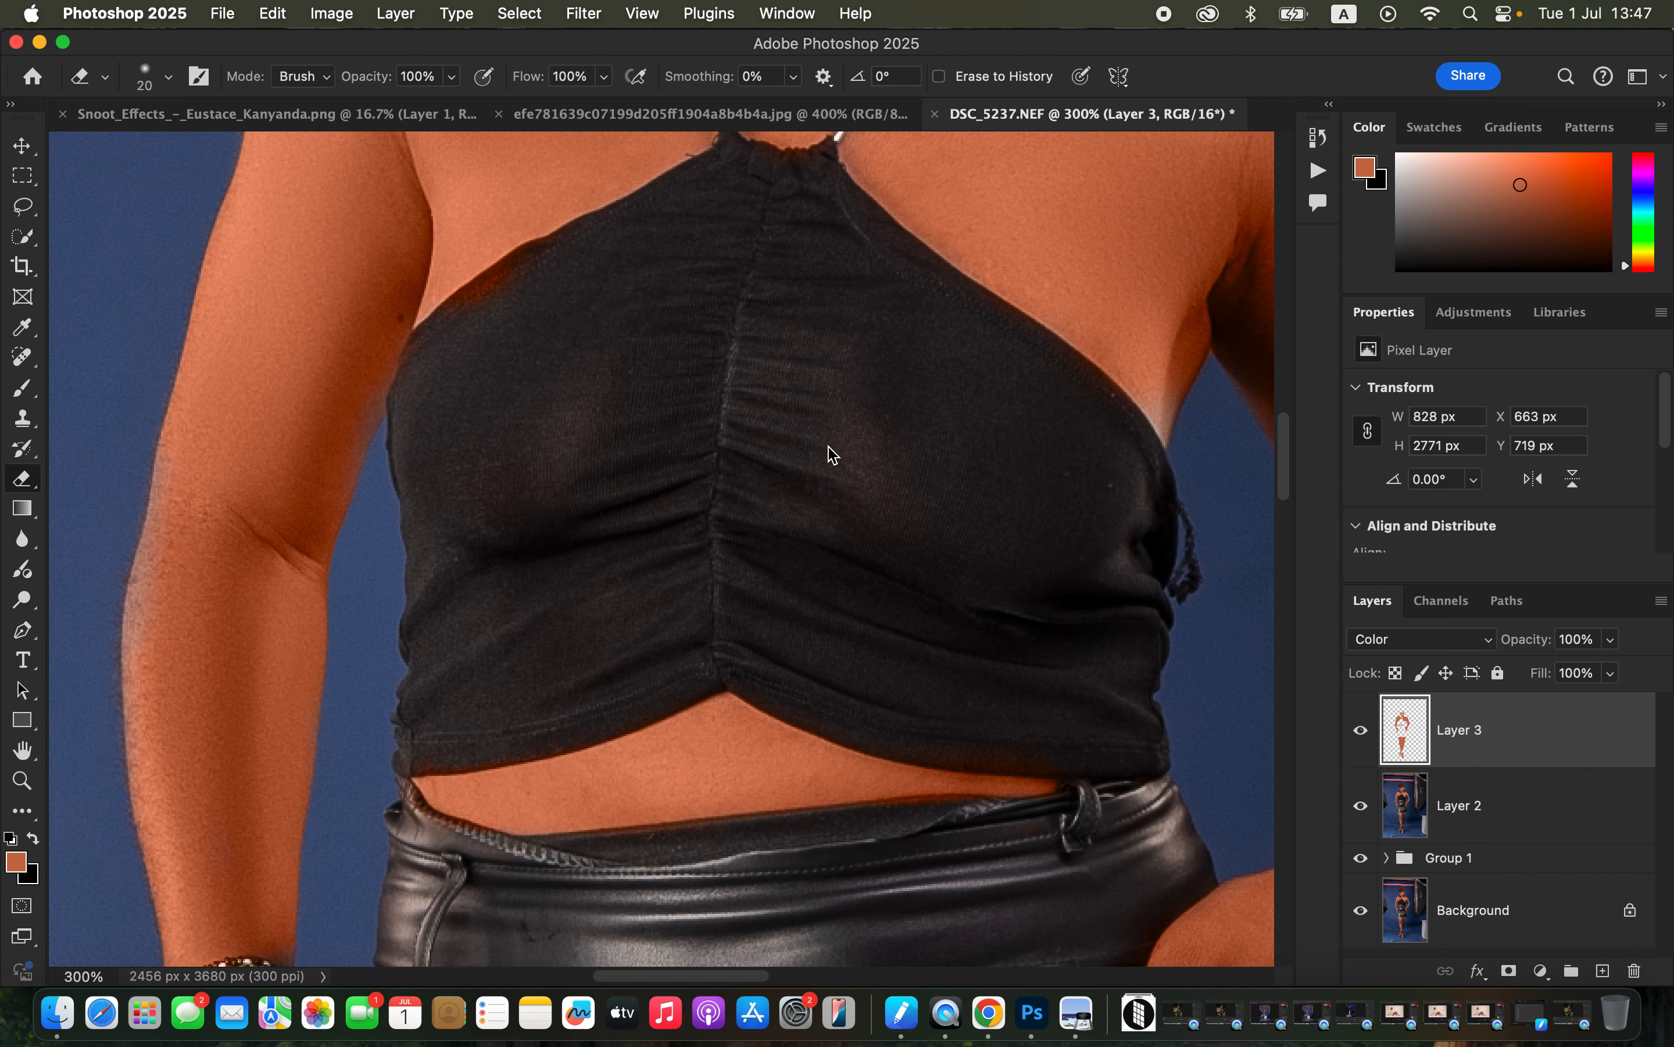
scroll(829, 451, "up", 6)
mouse_move(545, 465)
left_mouse_down()
mouse_move(526, 460)
mouse_move(564, 435)
mouse_move(583, 450)
left_mouse_up()
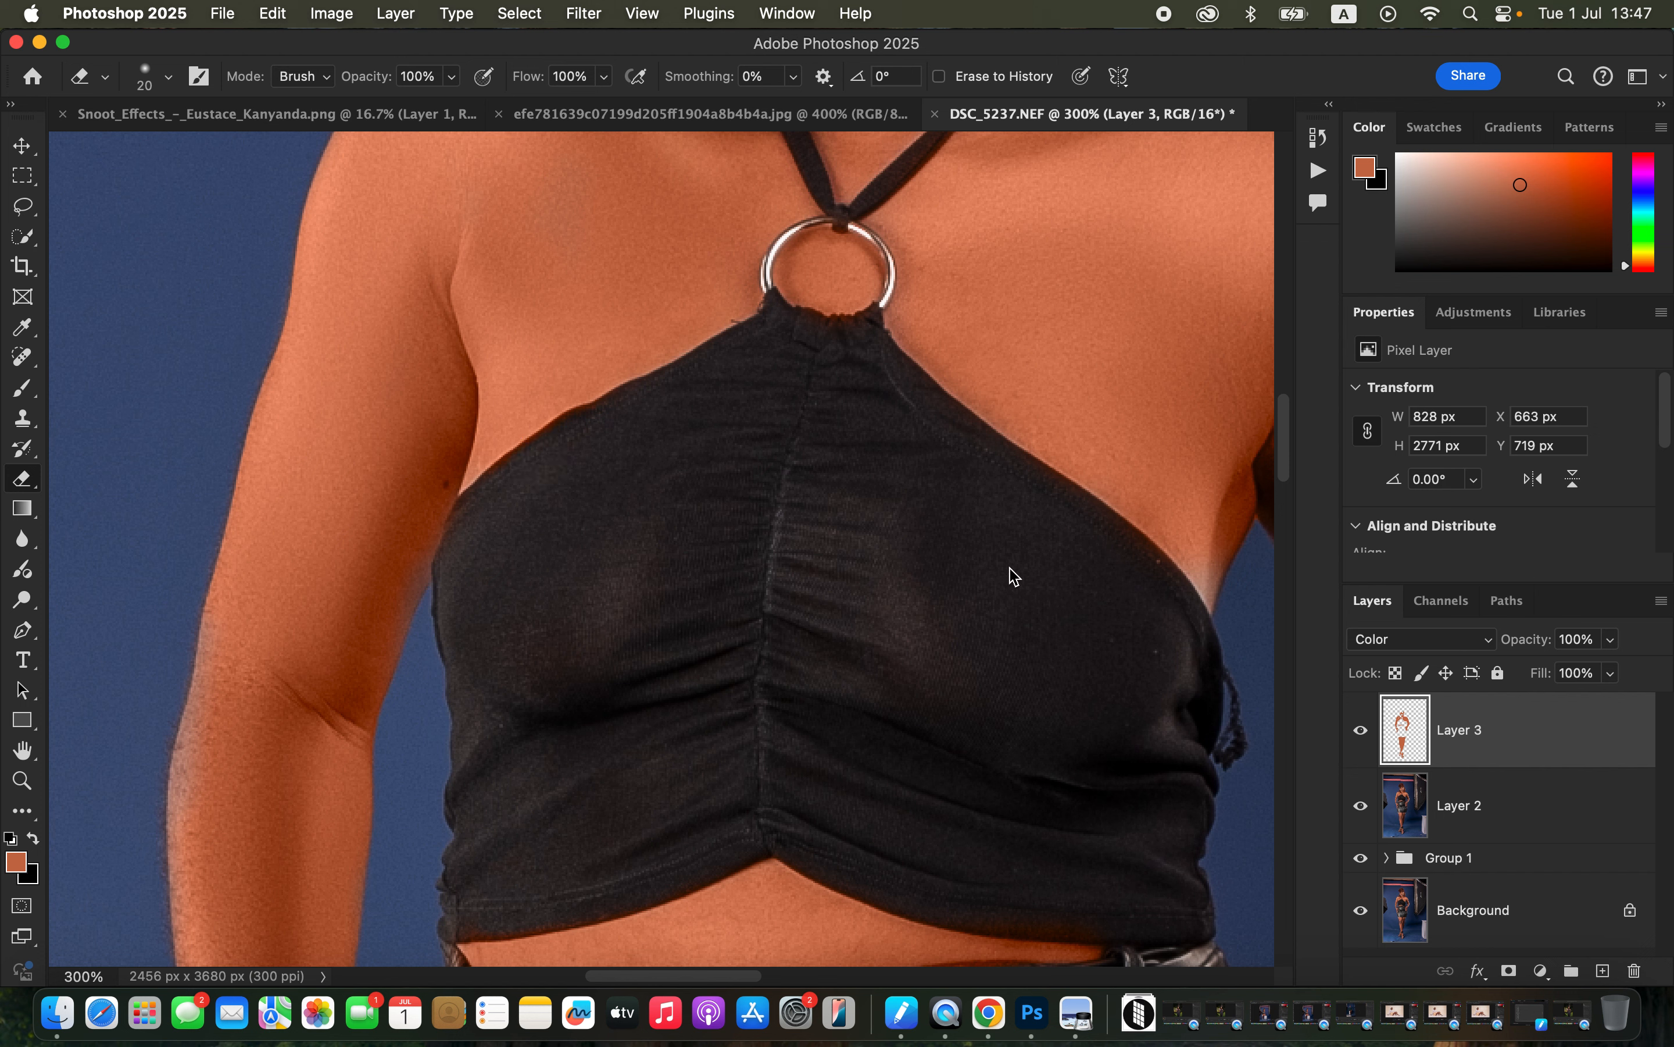
Paint the skin tone over the missed patch of underarm skin beside the black top's edge with a 7 px brush.
key("b")
mouse_move(1203, 589)
left_mouse_down()
mouse_move(1221, 519)
mouse_move(1212, 608)
left_mouse_up()
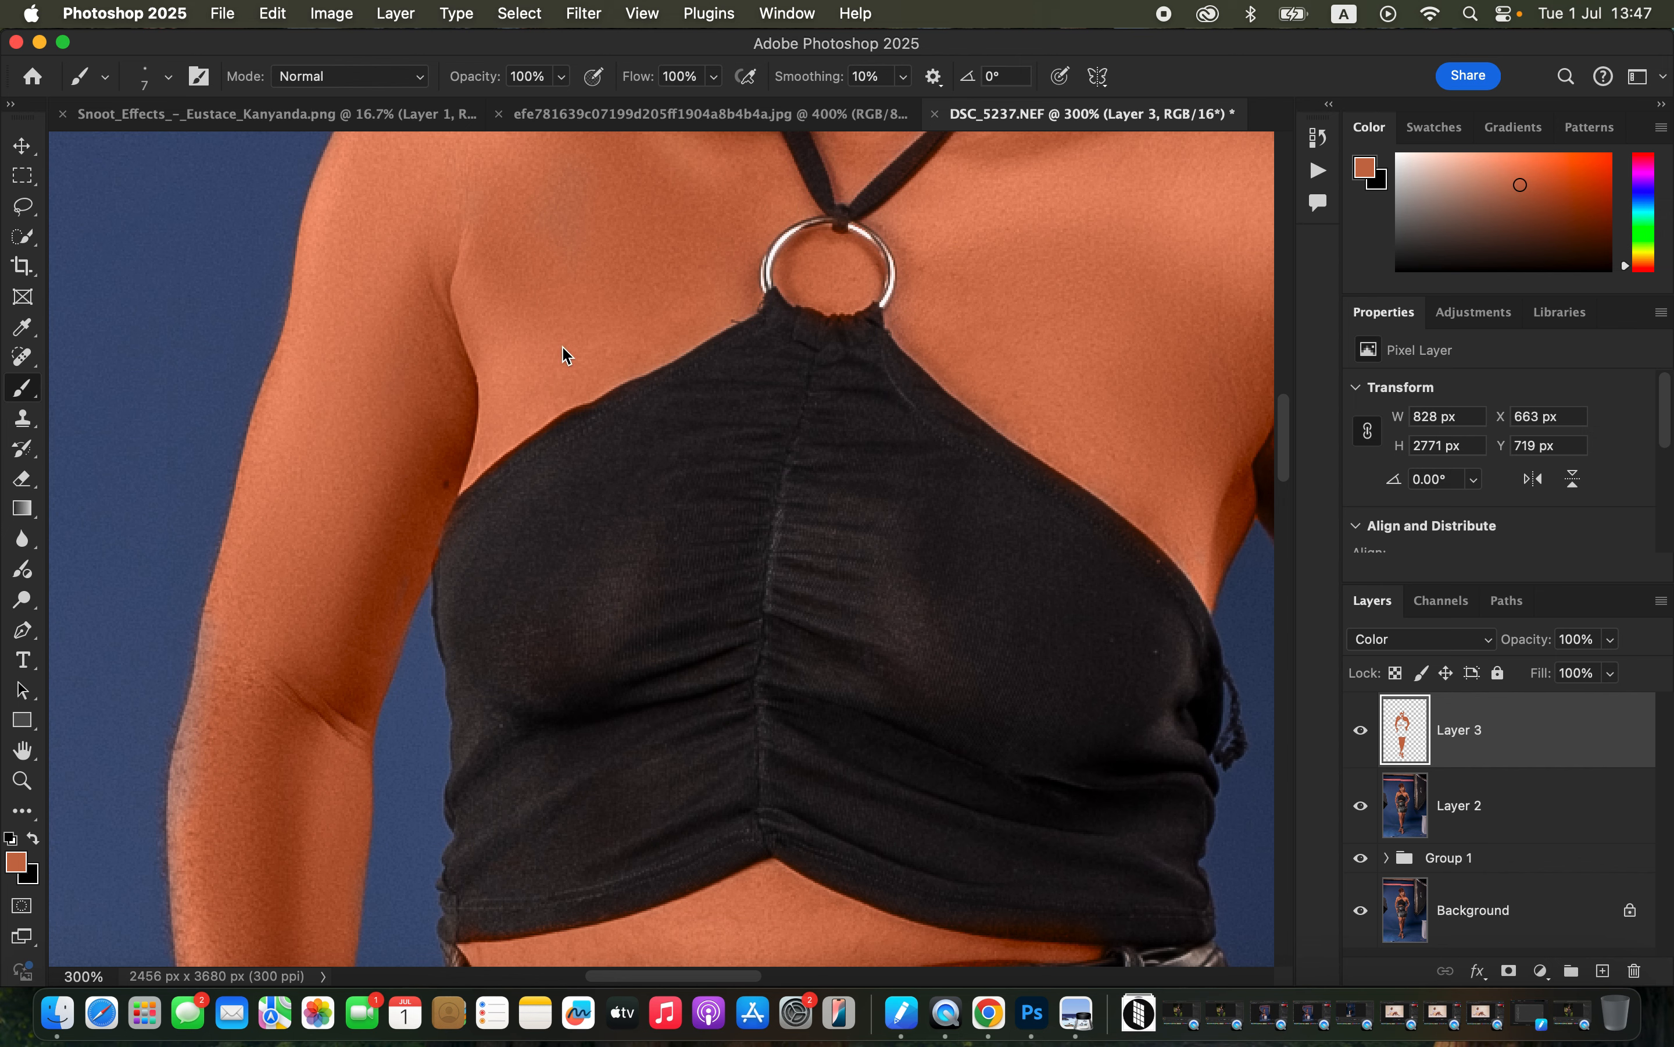
scroll(682, 533, "up", 5)
scroll(682, 533, "up", 3)
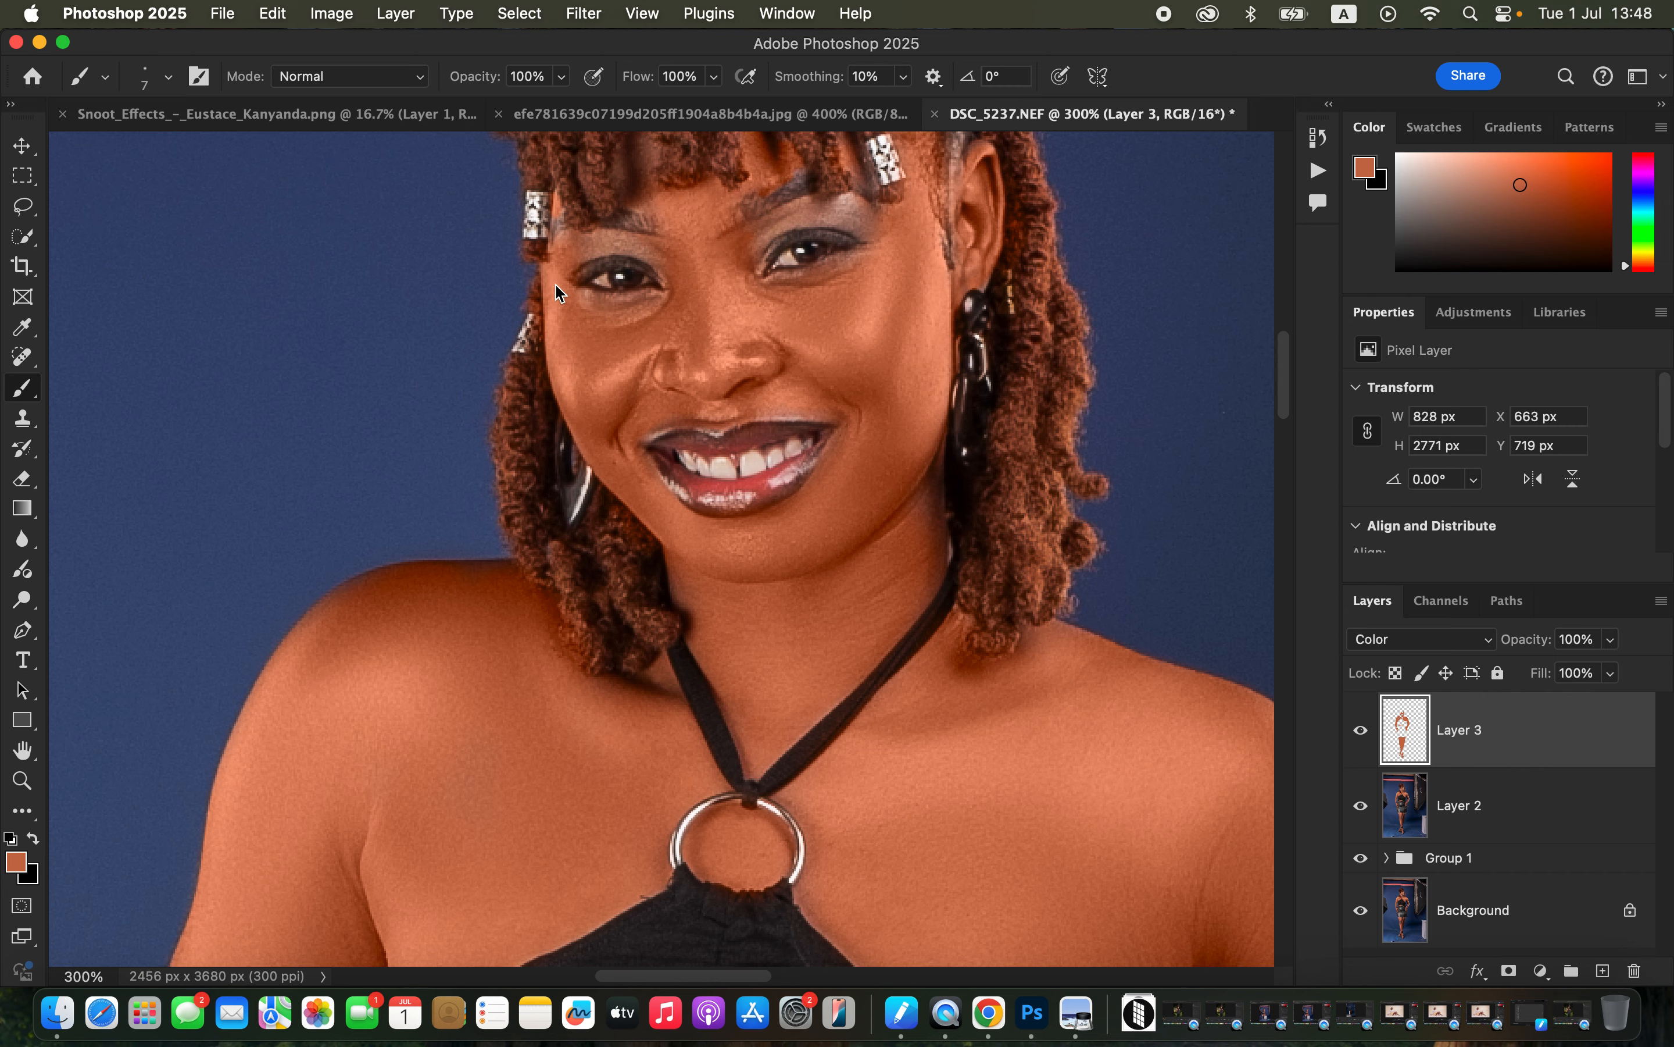
Lower the opacity of the painted skin tone layer, Layer 3, to 77%.
key("super+minus")
key("super+minus")
key("super+minus")
key("super+minus")
key("super+minus")
key("super+minus")
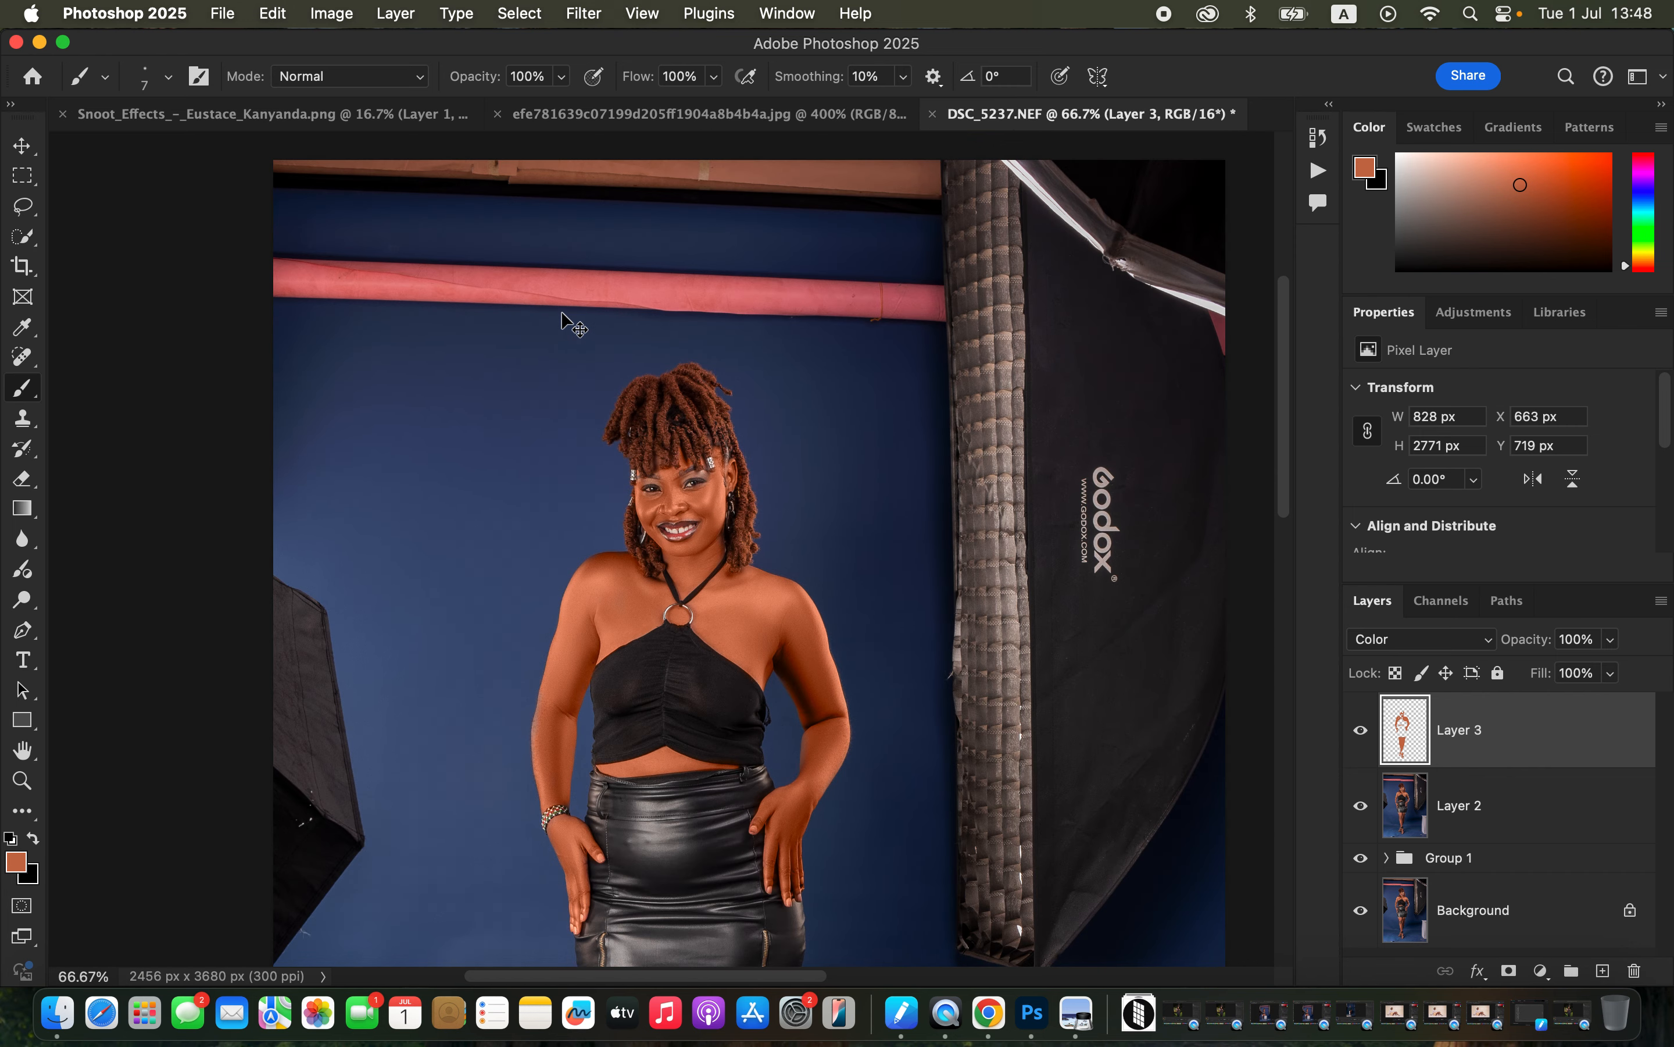
key("super+plus")
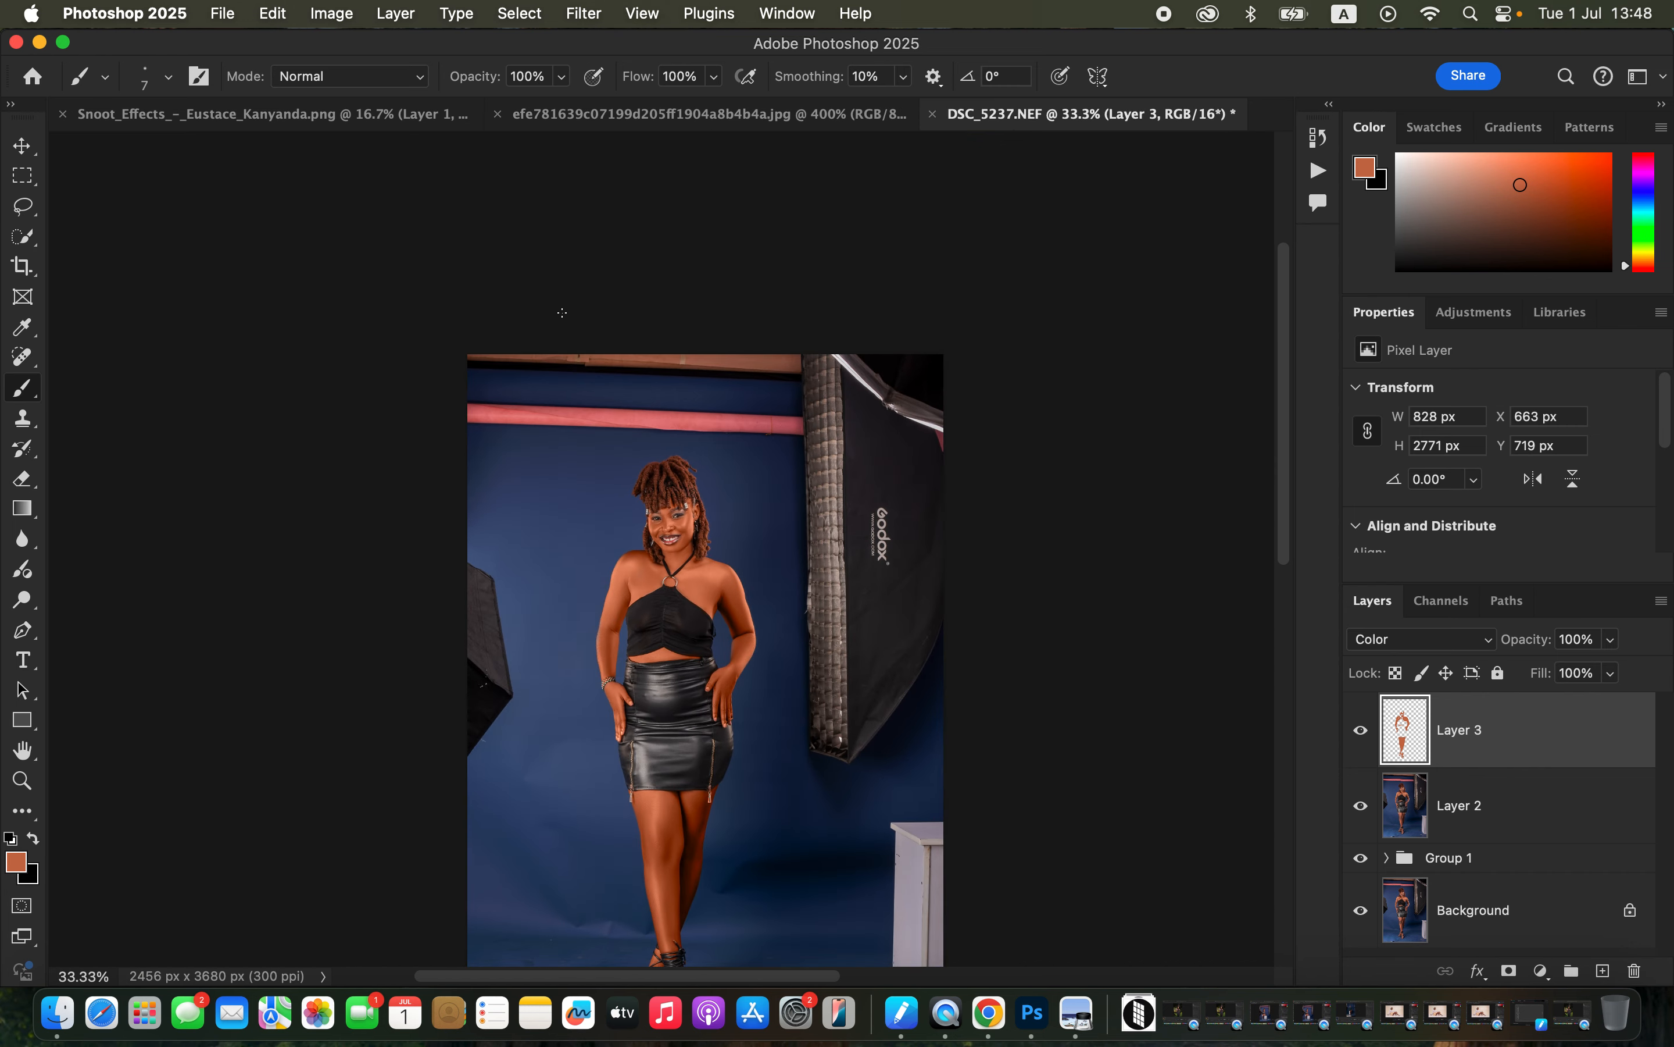
left_click(1615, 651)
left_click_drag(1614, 666, 1590, 671)
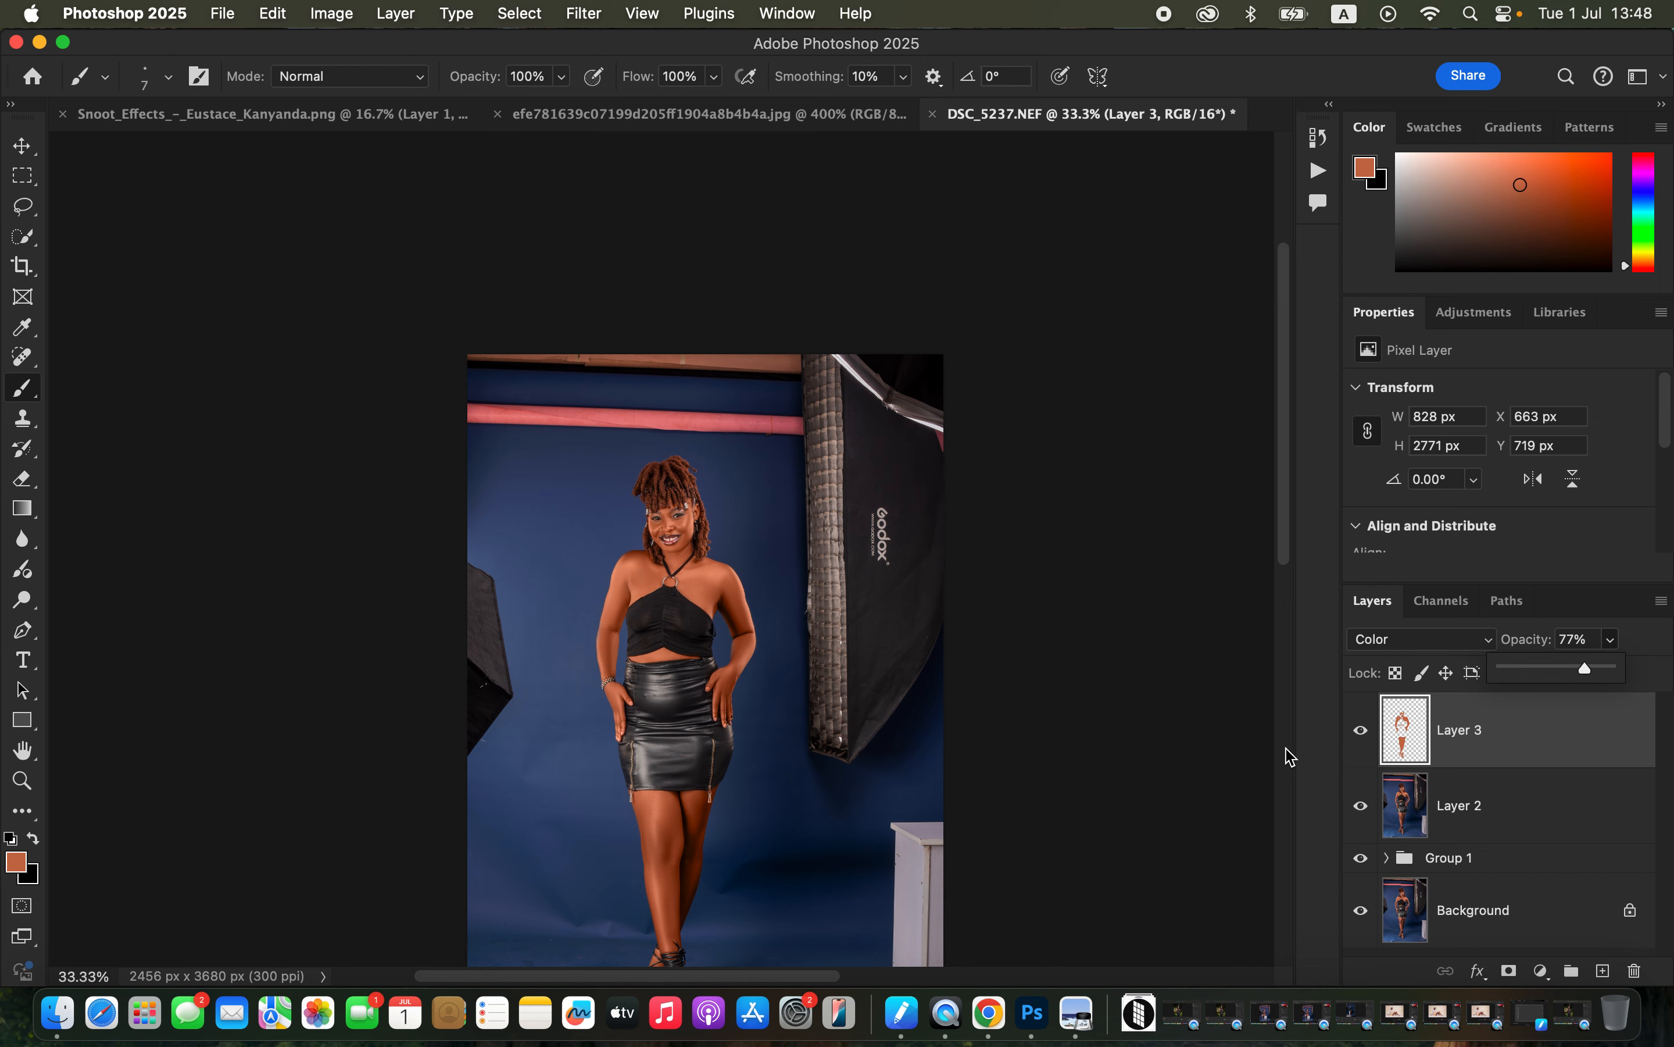
Add a Hue/Saturation adjustment layer above Layer 3 and target its Reds range.
key("super+equal")
scroll(1291, 756, "down", 5)
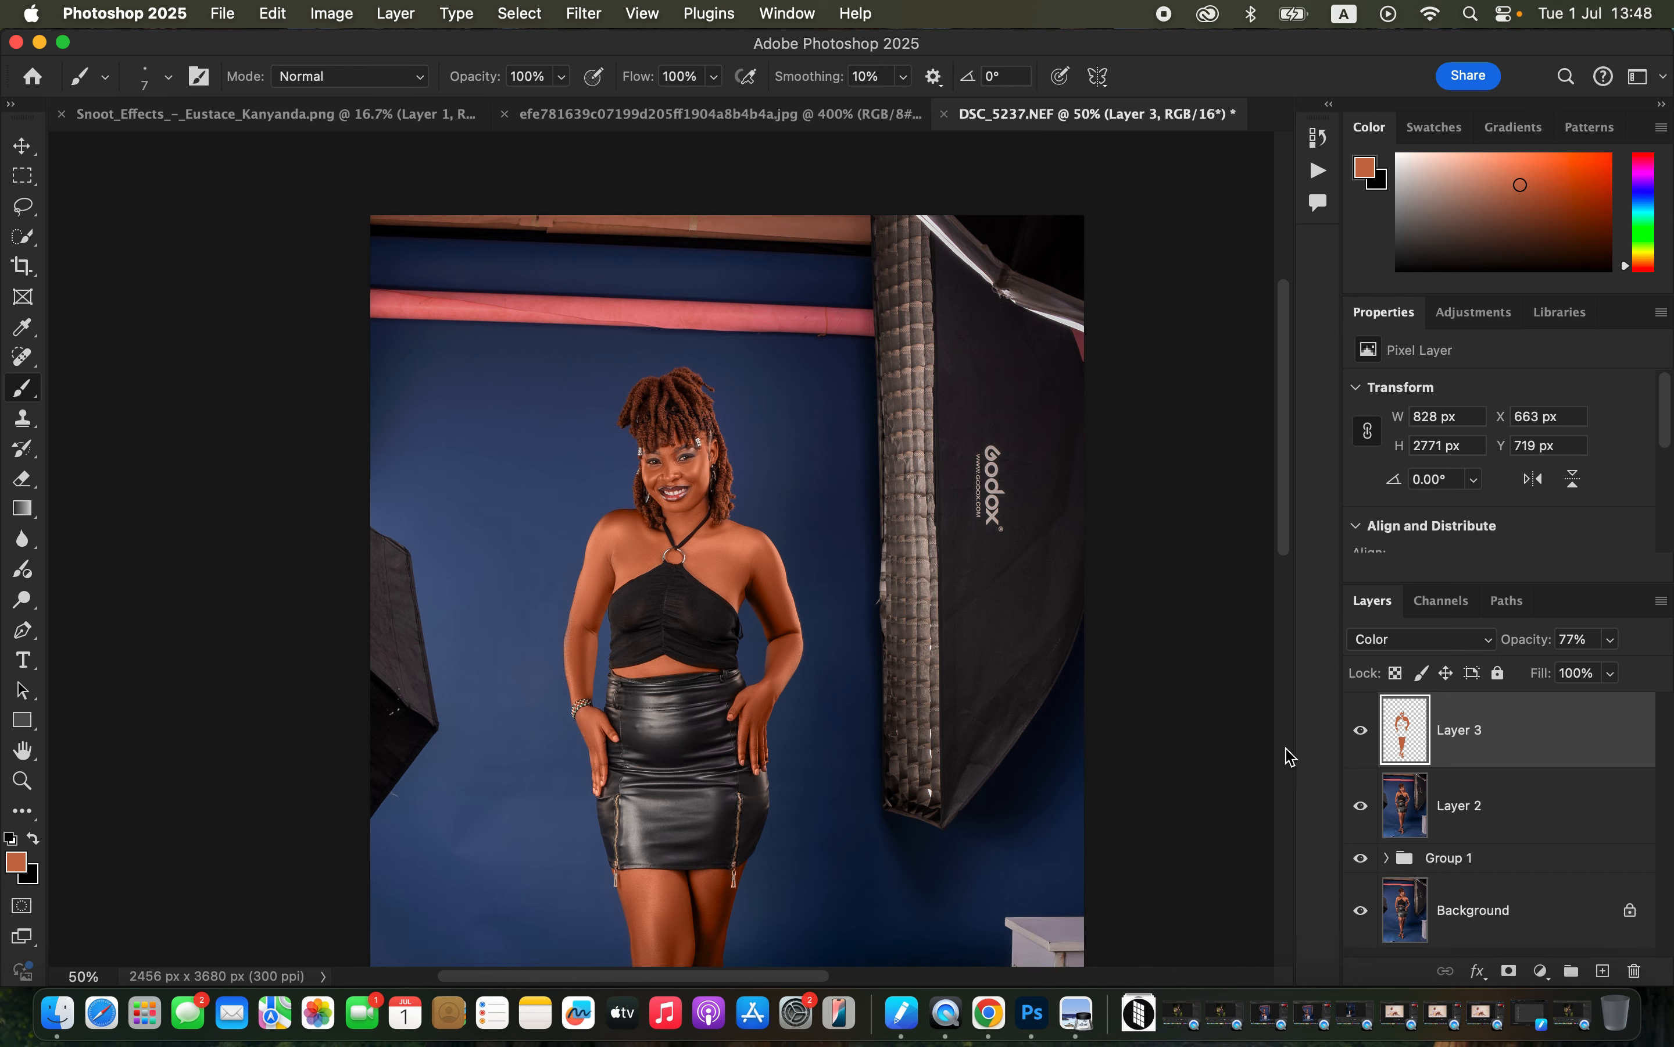
scroll(1291, 756, "down", 1)
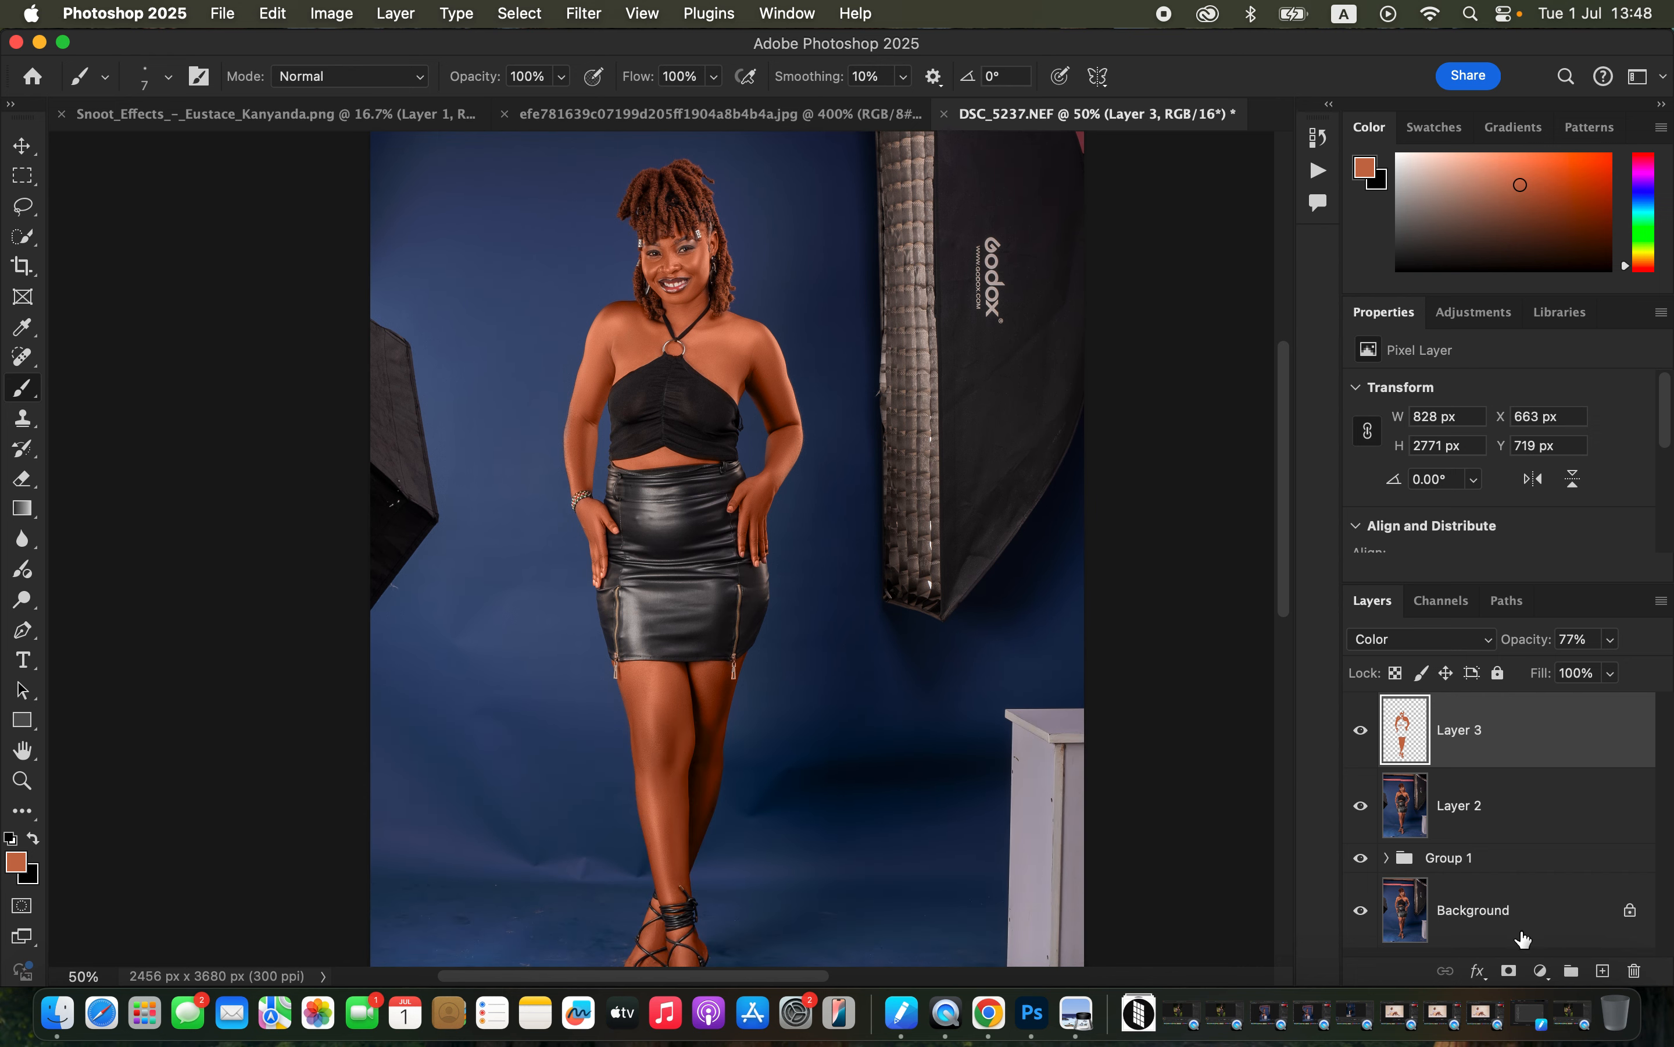
left_click(1541, 970)
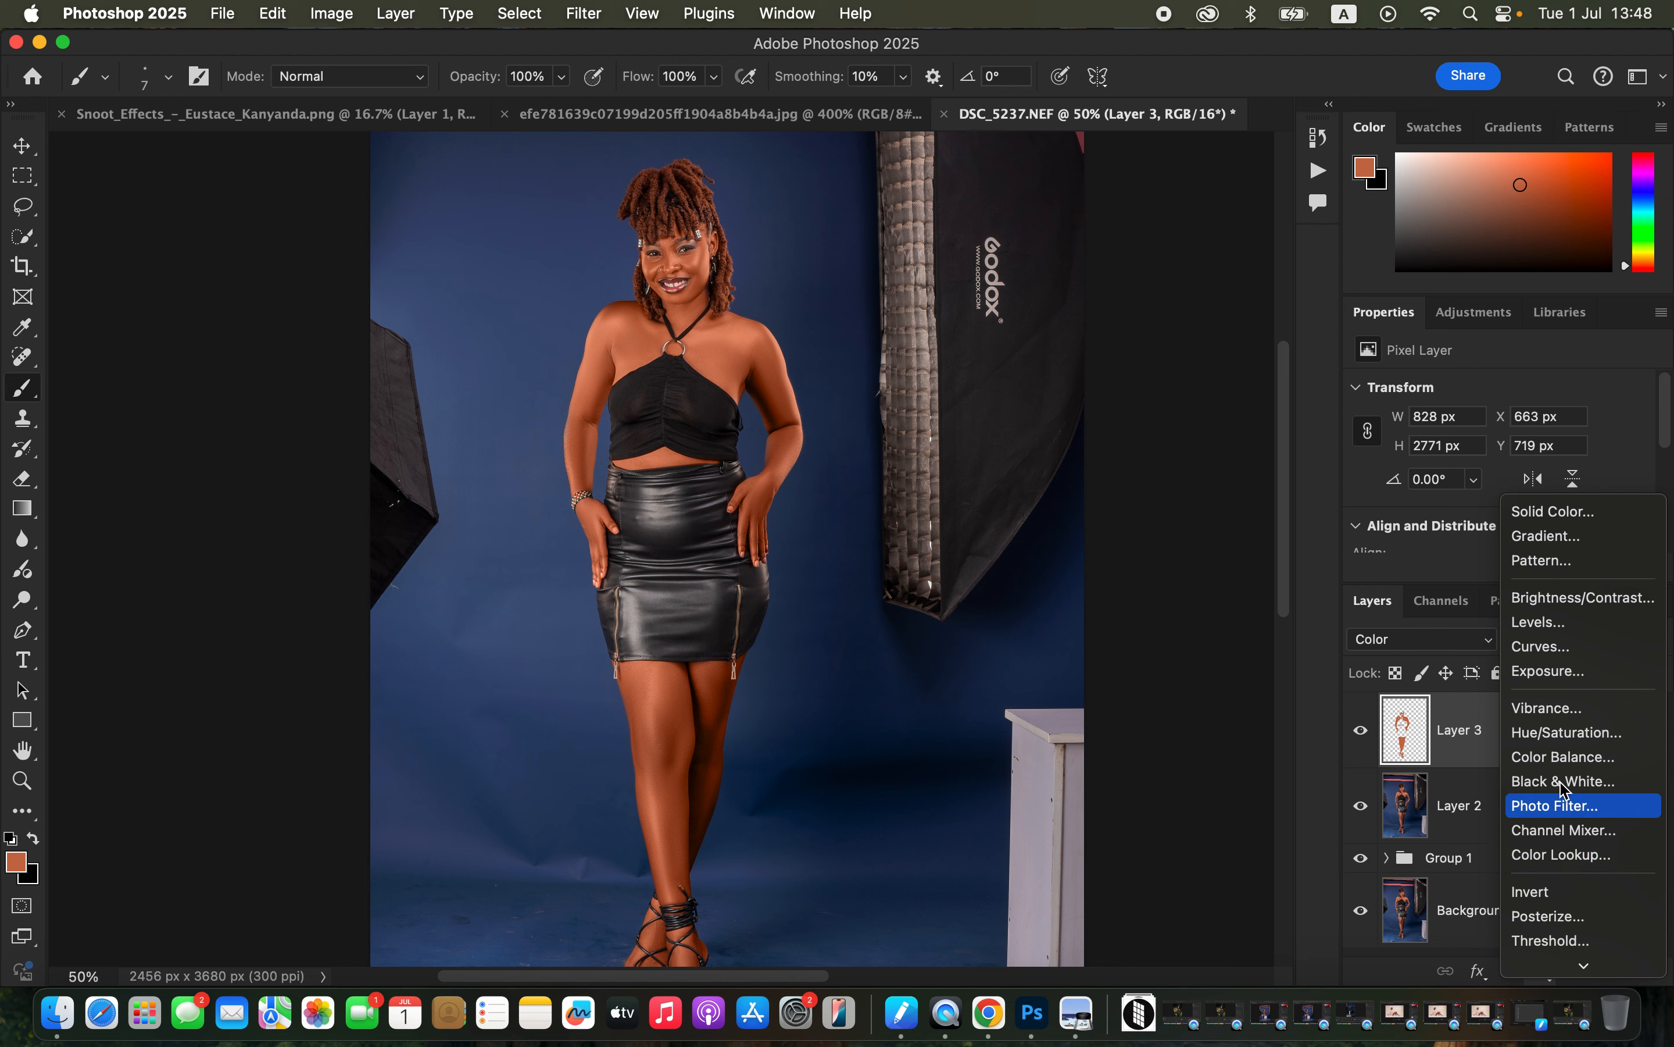
left_click(1569, 733)
left_click(1507, 421)
left_click(1508, 447)
left_click_drag(1667, 439, 1669, 449)
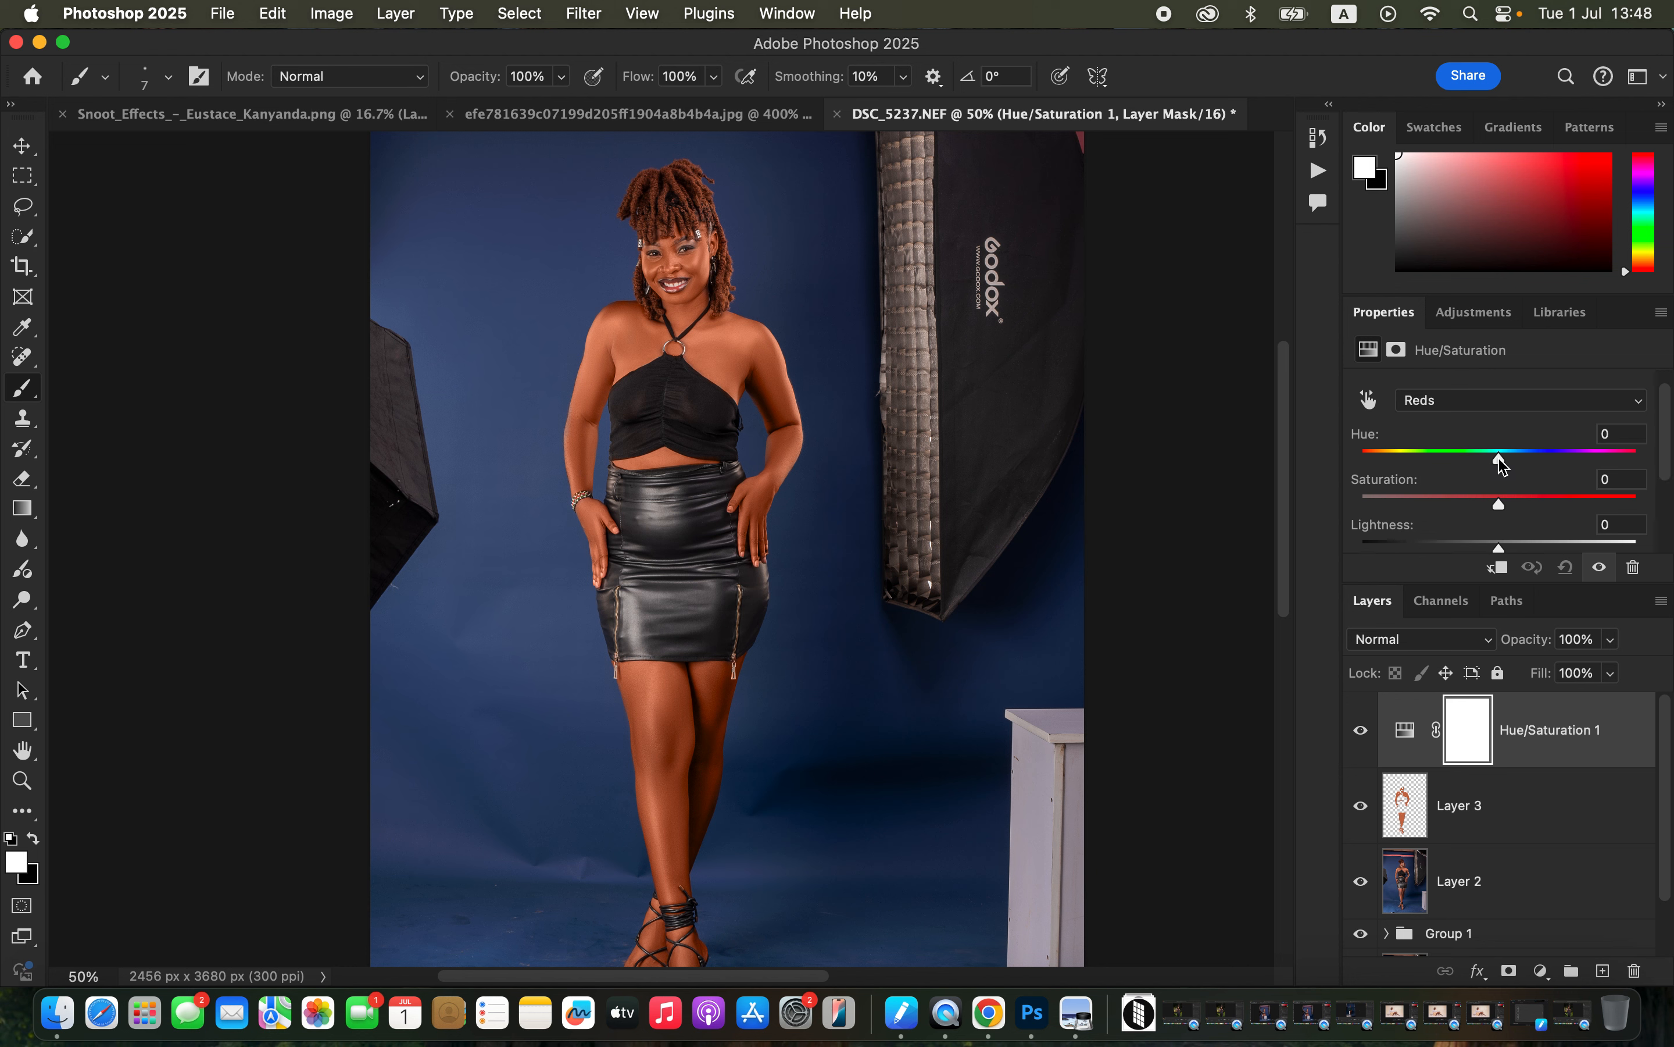
Set the Reds hue to +1 and slightly lower the Reds lightness on the Hue/Saturation adjustment.
left_click_drag(1503, 464, 1511, 466)
left_click_drag(1505, 464, 1499, 459)
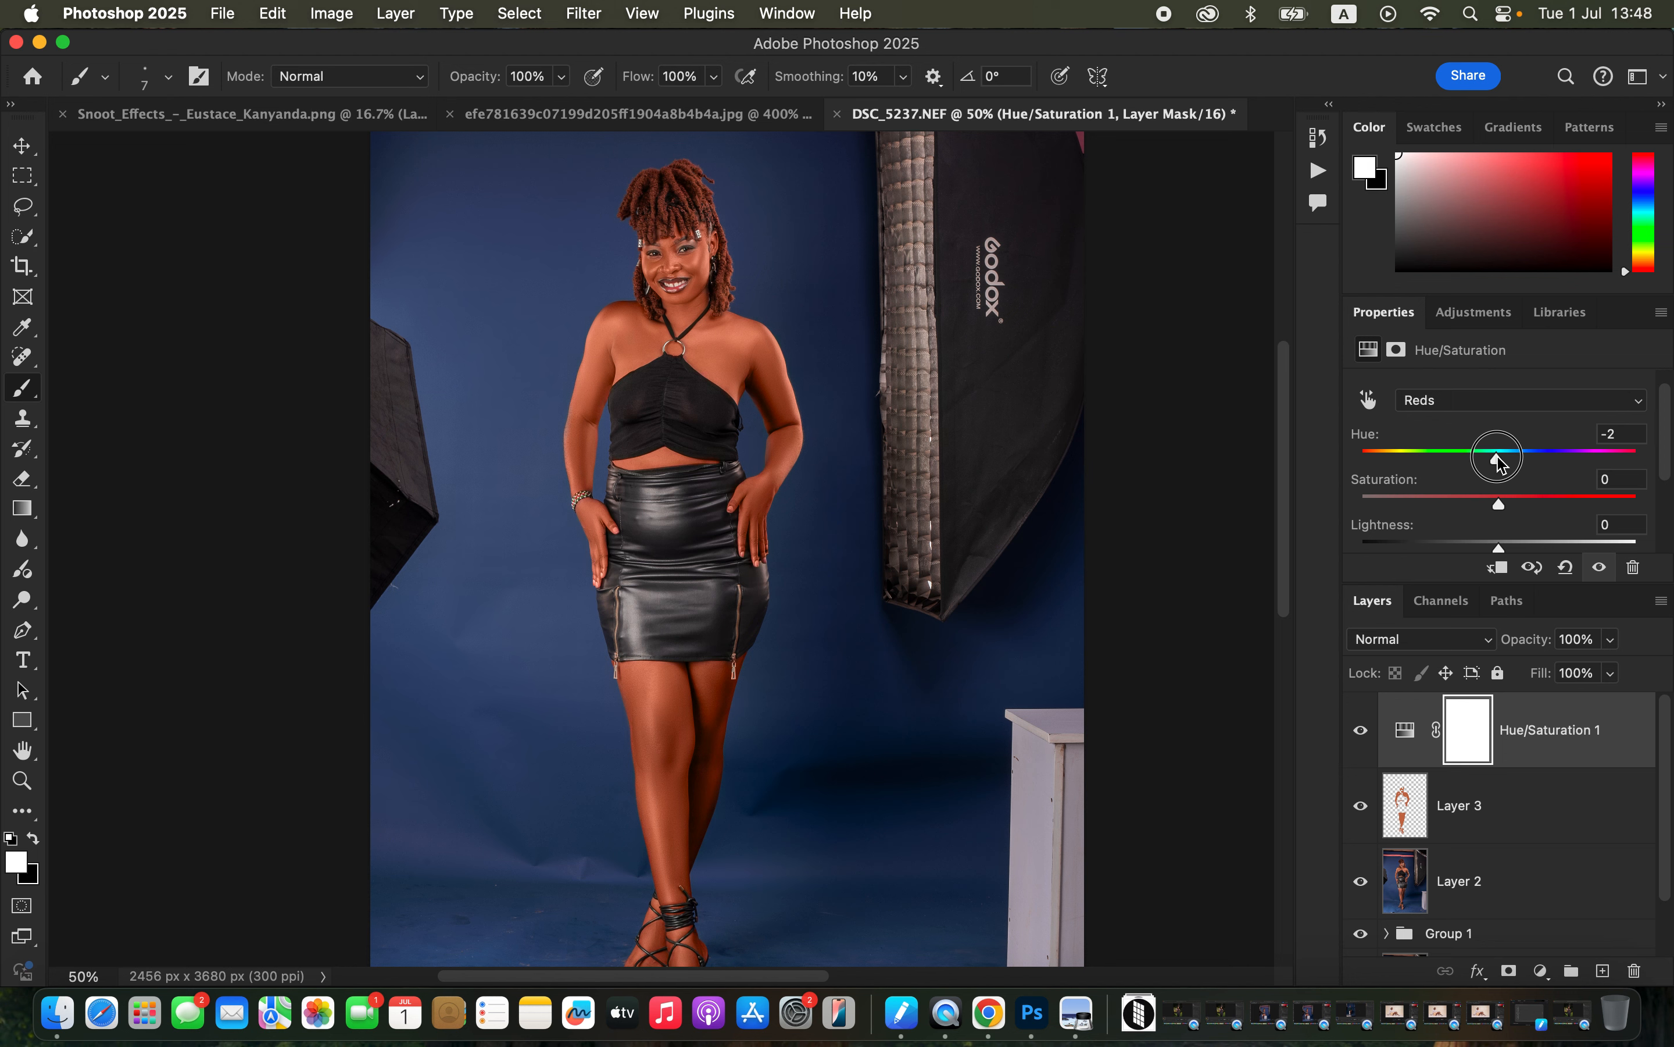
left_click_drag(1497, 455, 1500, 460)
key("super+minus")
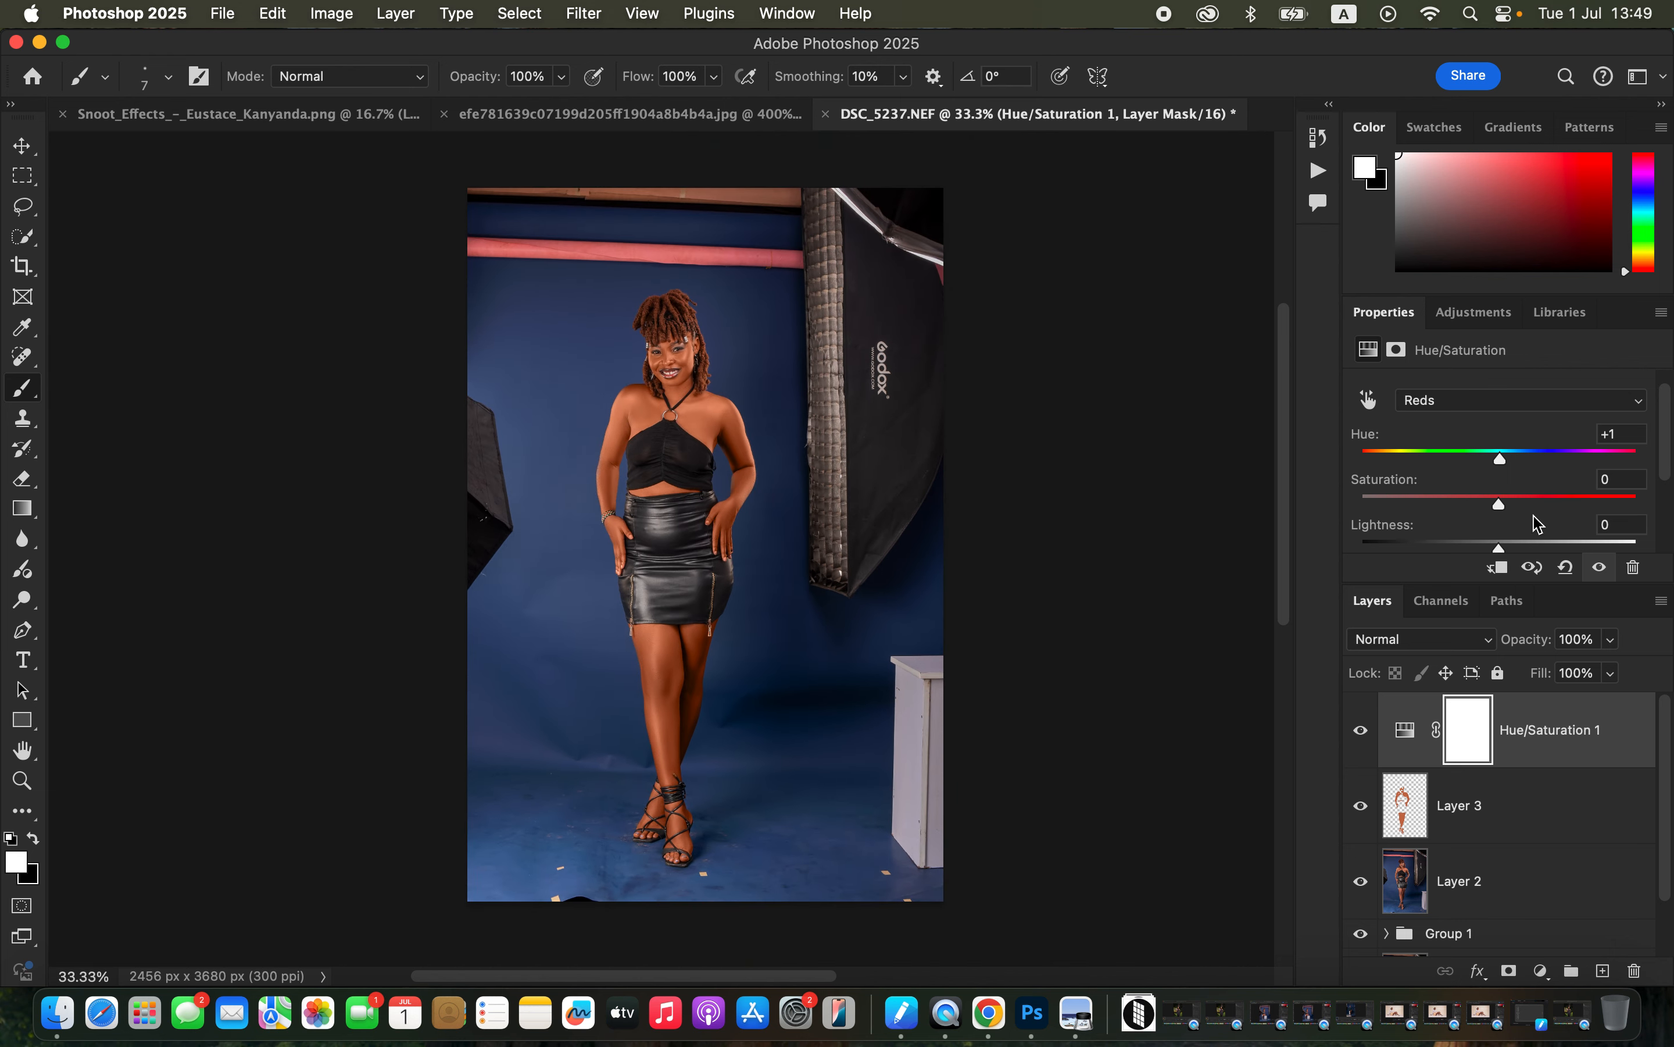
left_click_drag(1500, 548, 1492, 544)
left_click(1362, 735)
left_click(1362, 735)
Select both legs from the skirt hem to the ankles on Layer 2 with the Quick Selection tool, adding to the selection.
left_click(1529, 893)
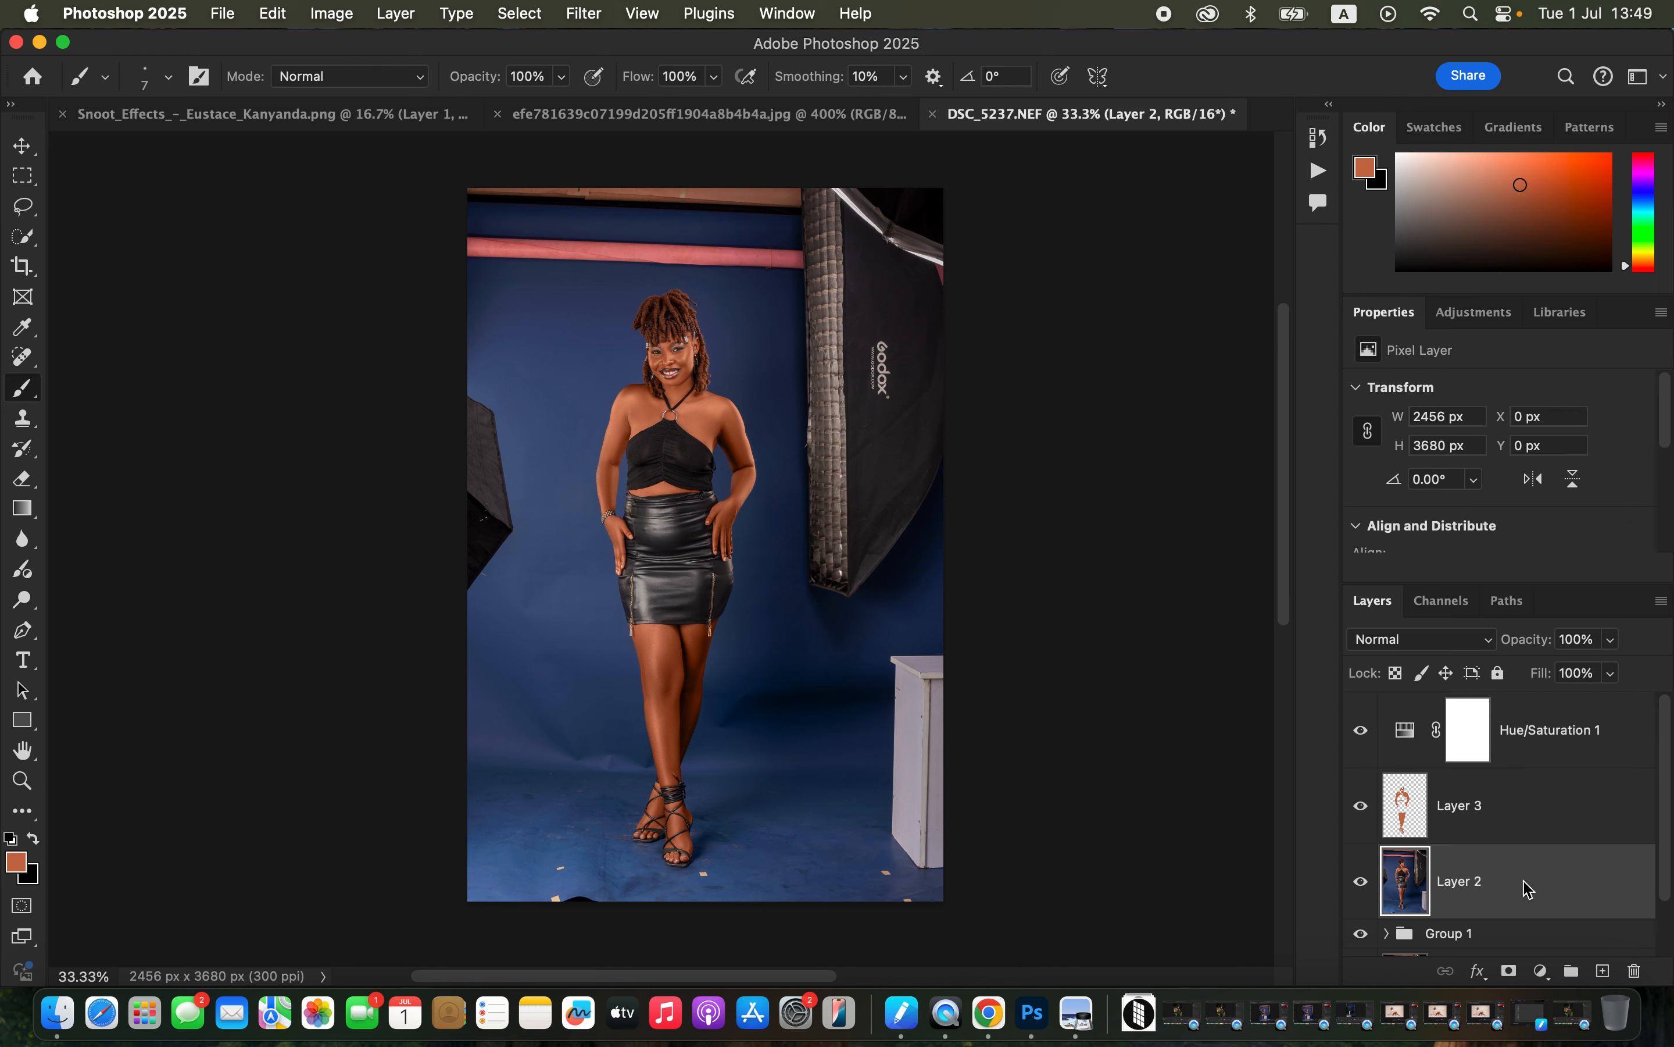
left_click(26, 237)
mouse_move(654, 651)
left_mouse_down()
mouse_move(673, 732)
mouse_move(685, 686)
left_mouse_up()
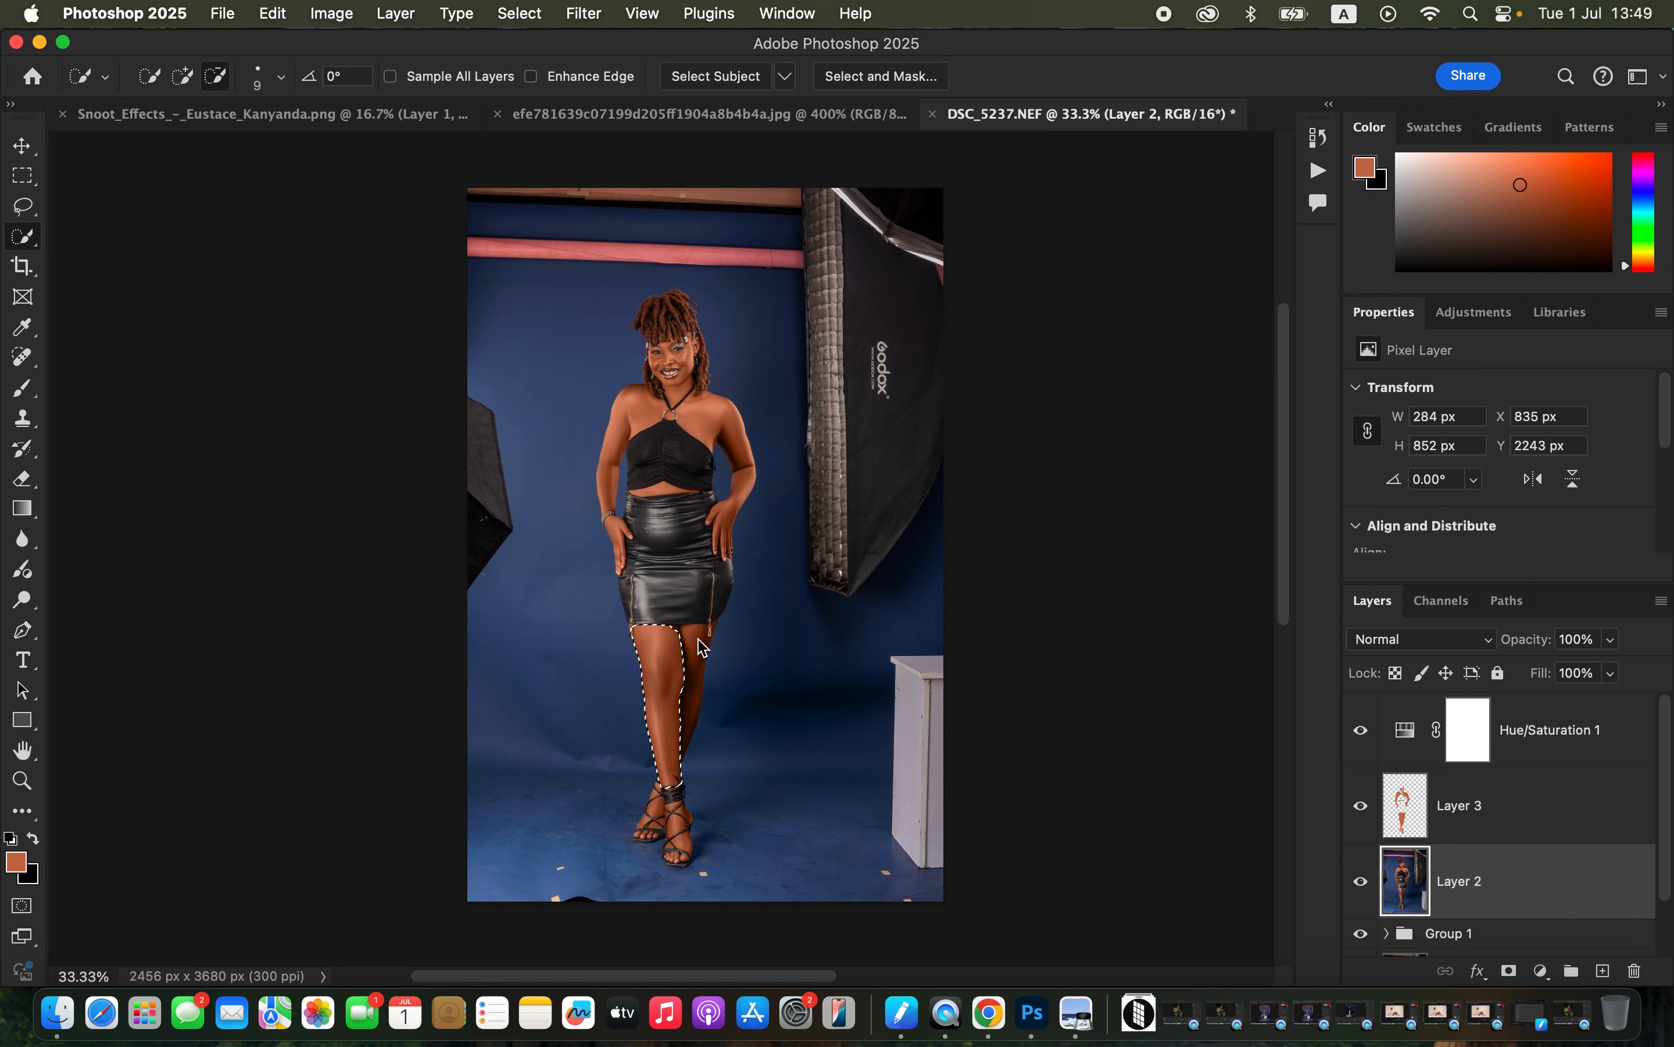
left_click(191, 80)
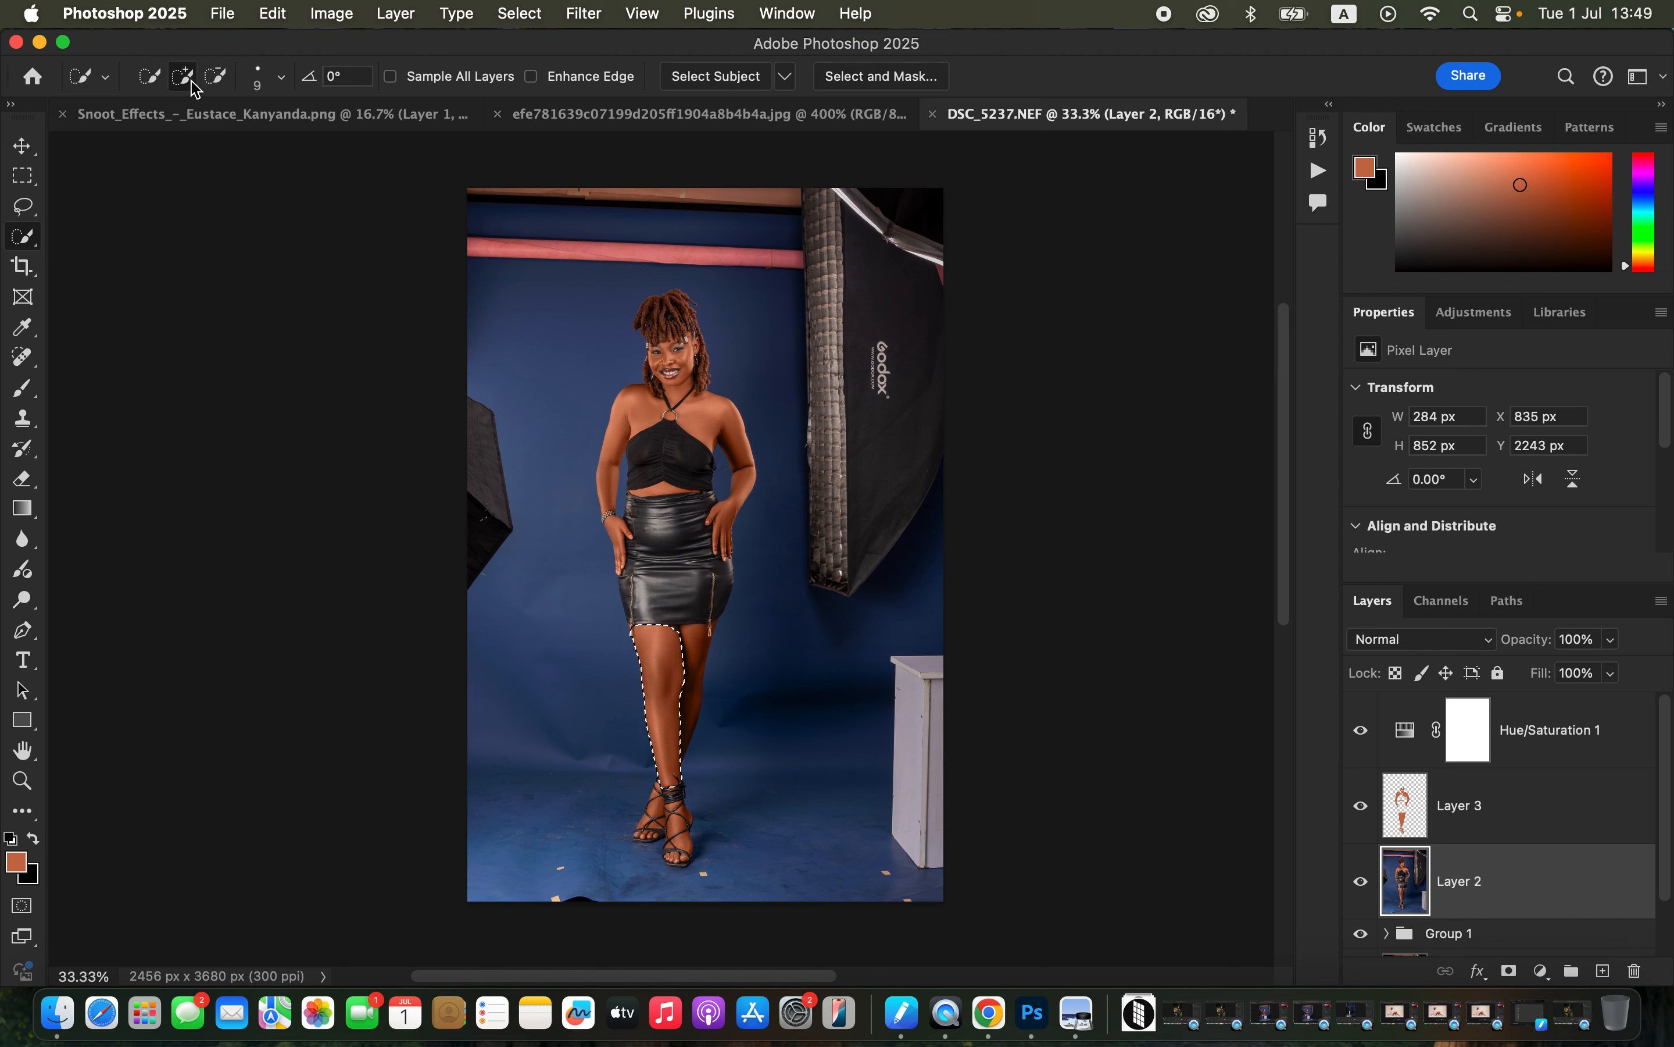
left_click(692, 655)
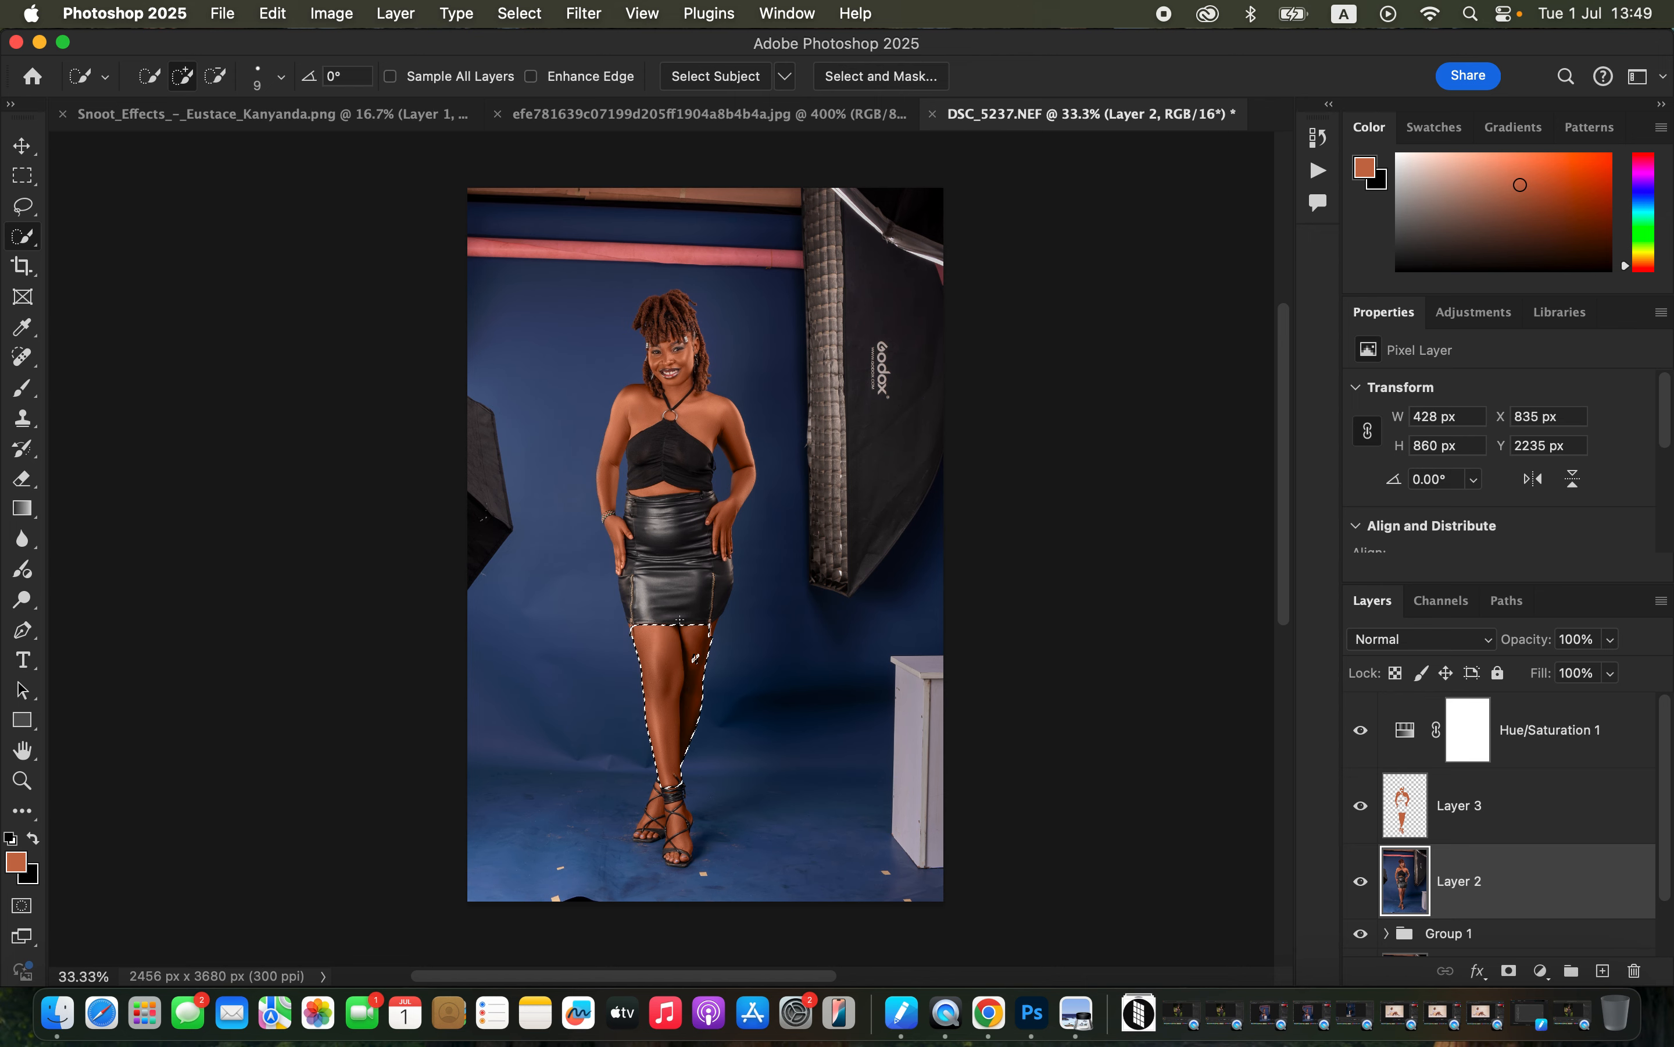
key("super+plus")
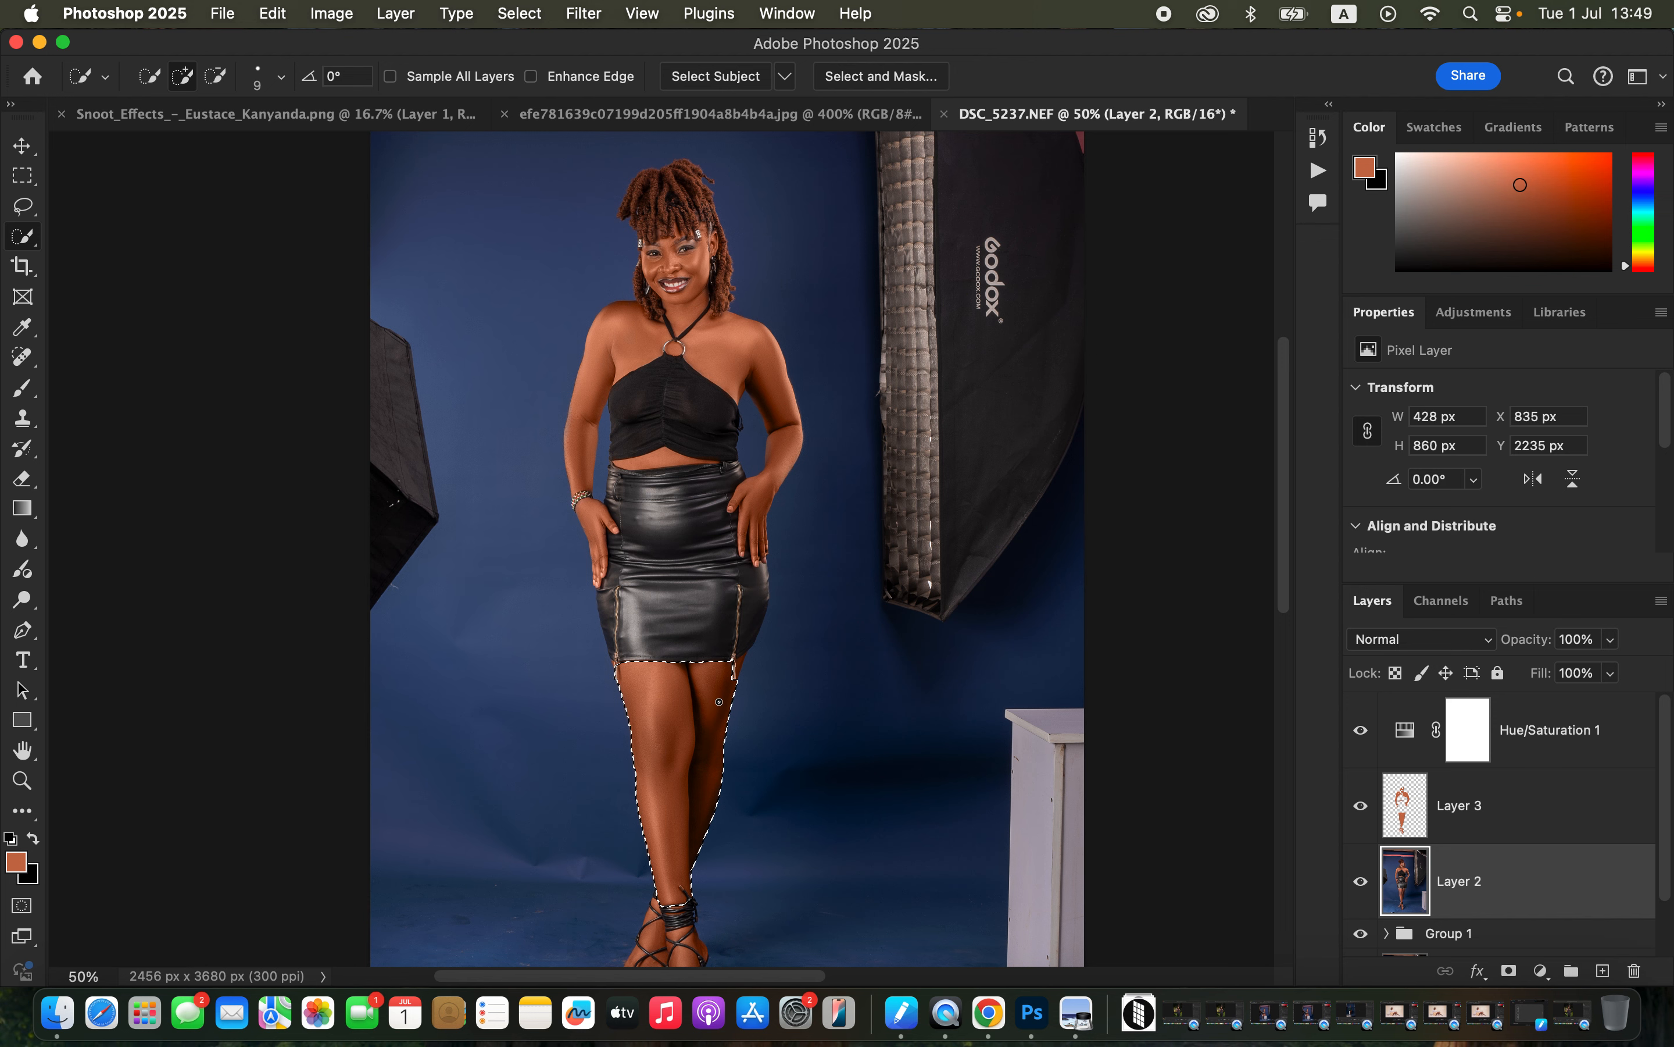
left_click(738, 669)
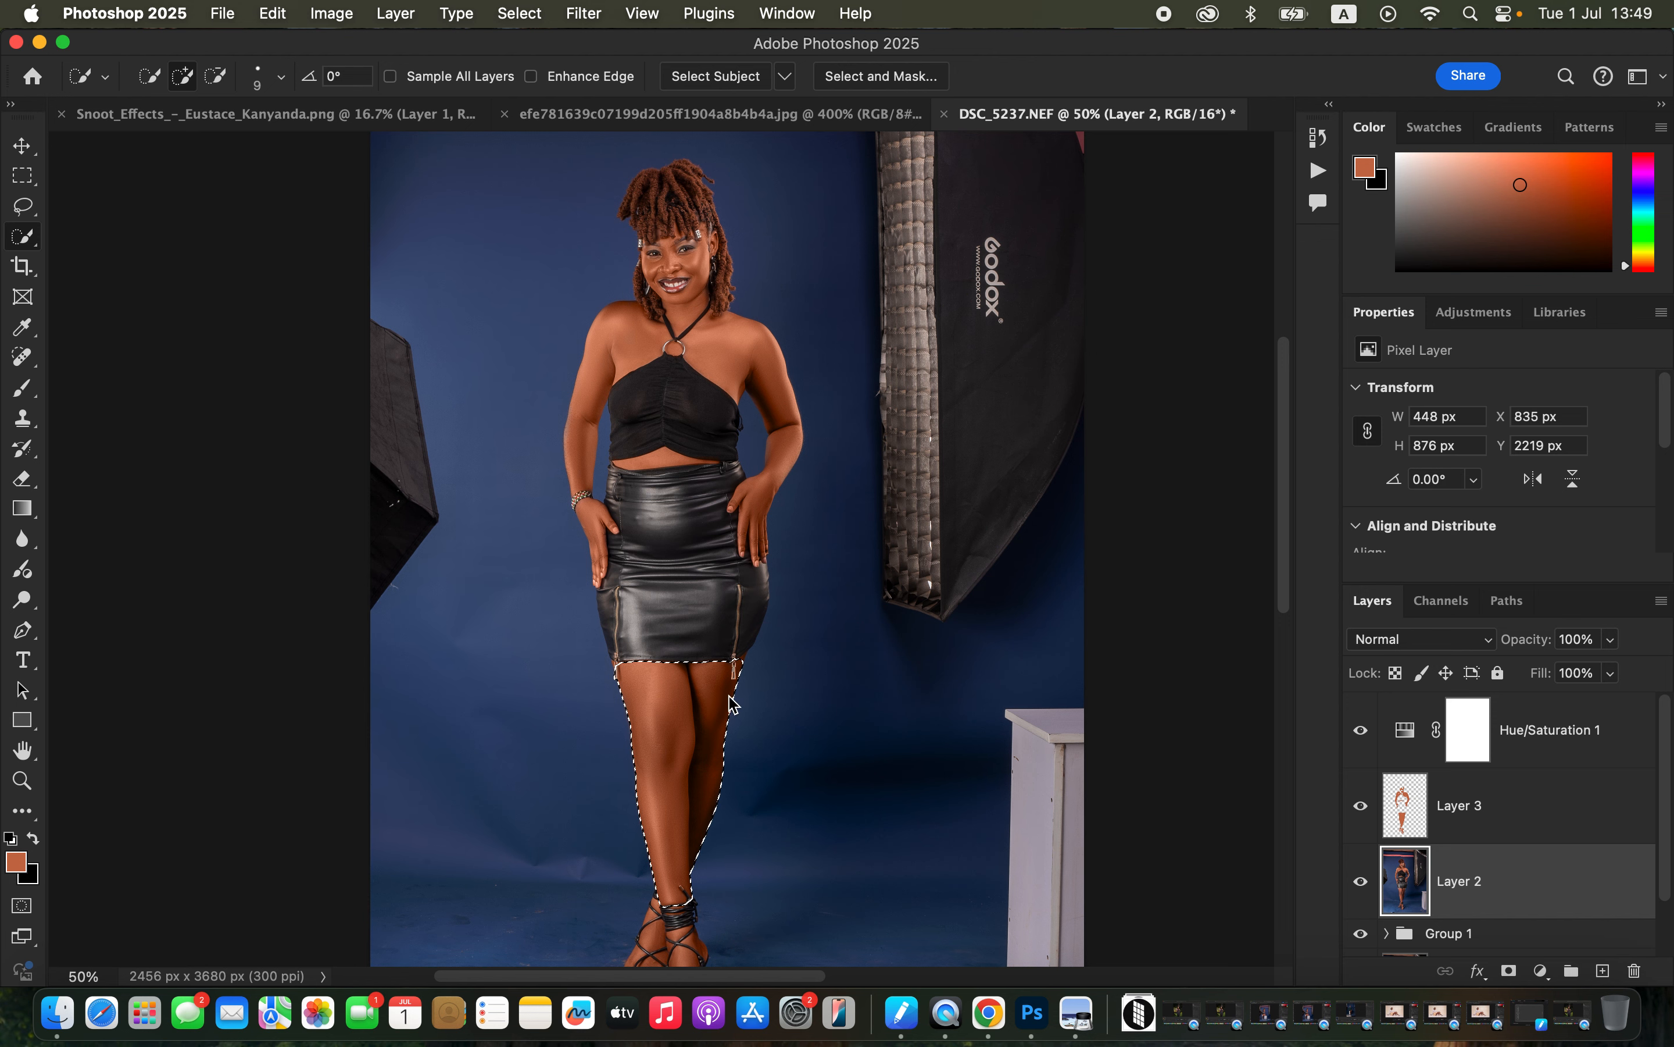
Add both feet with their sandals to the leg selection.
scroll(761, 664, "down", 5)
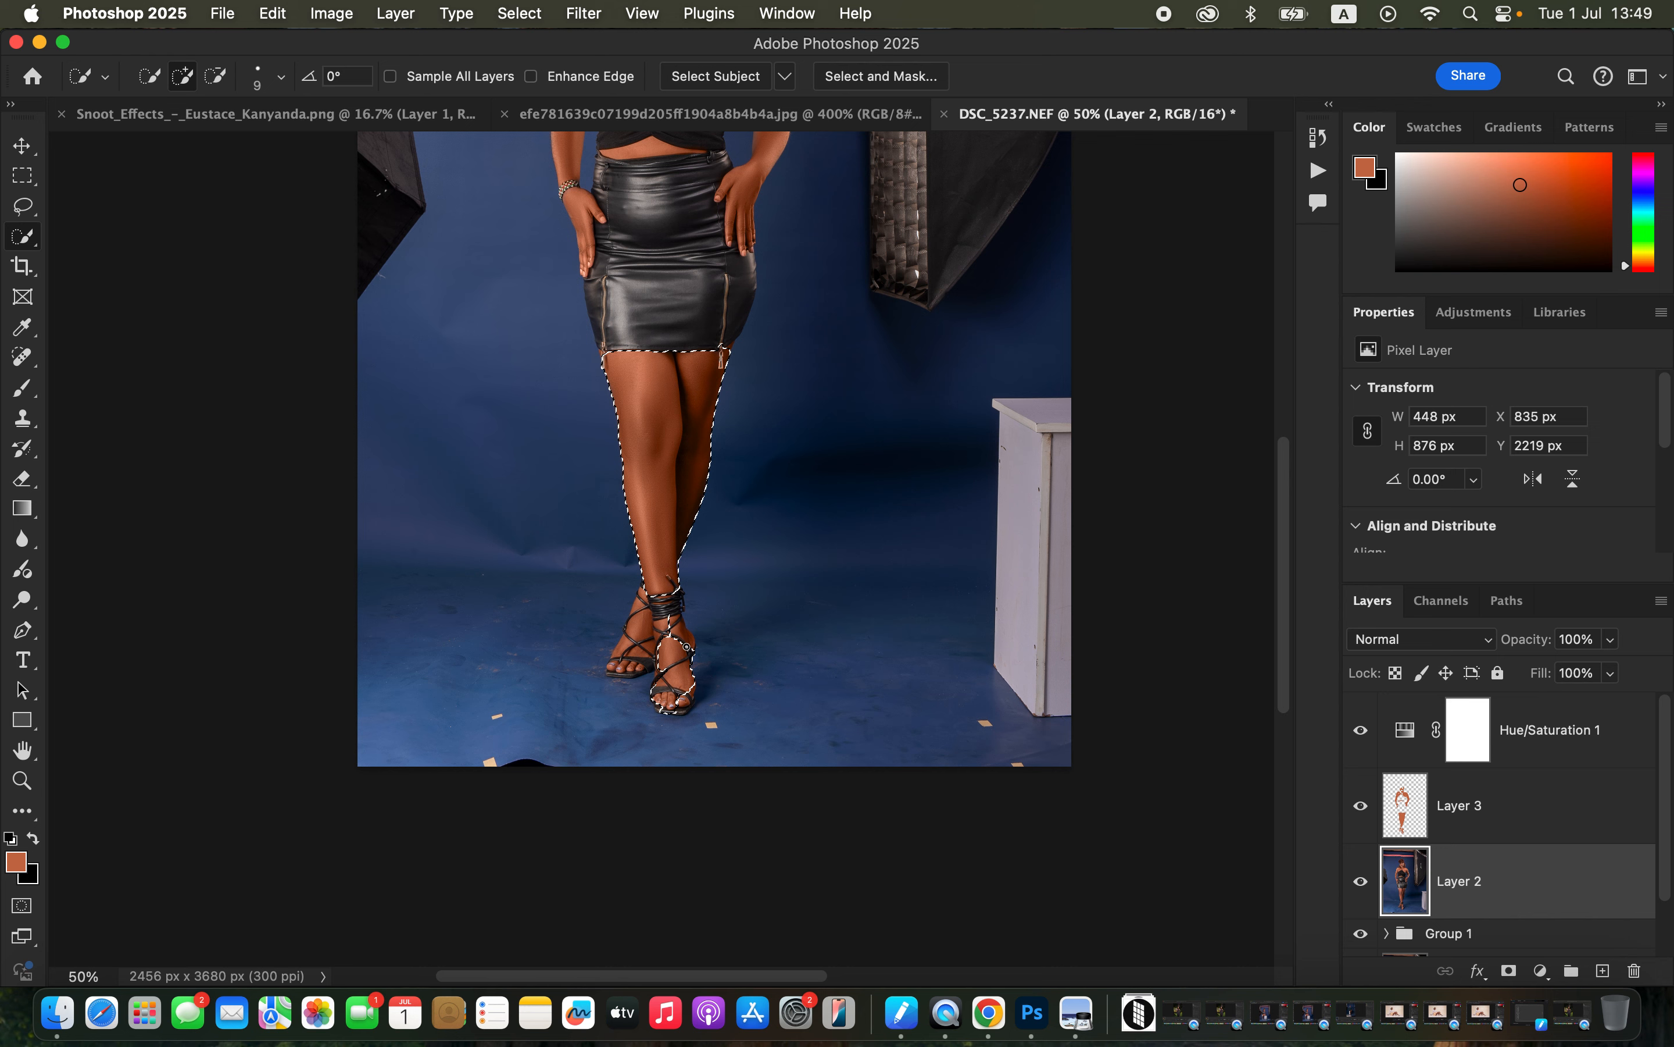
left_click(648, 611)
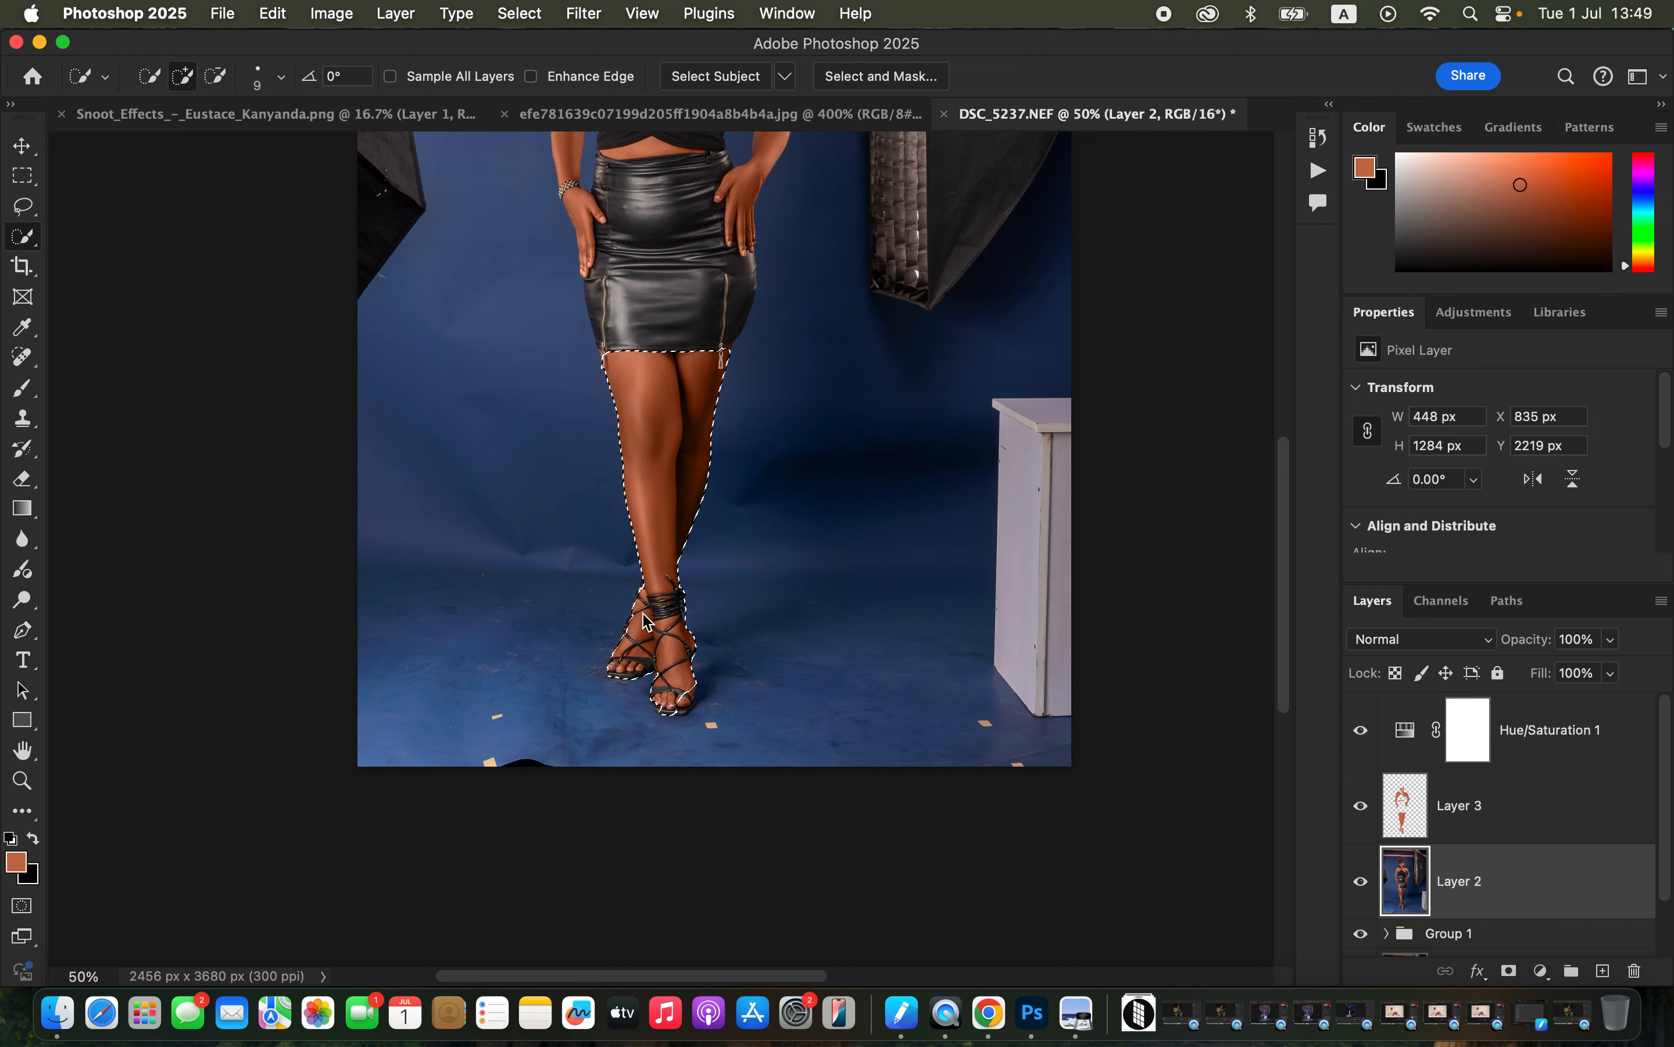
key("super+equal")
key("super+equal")
key("super+equal")
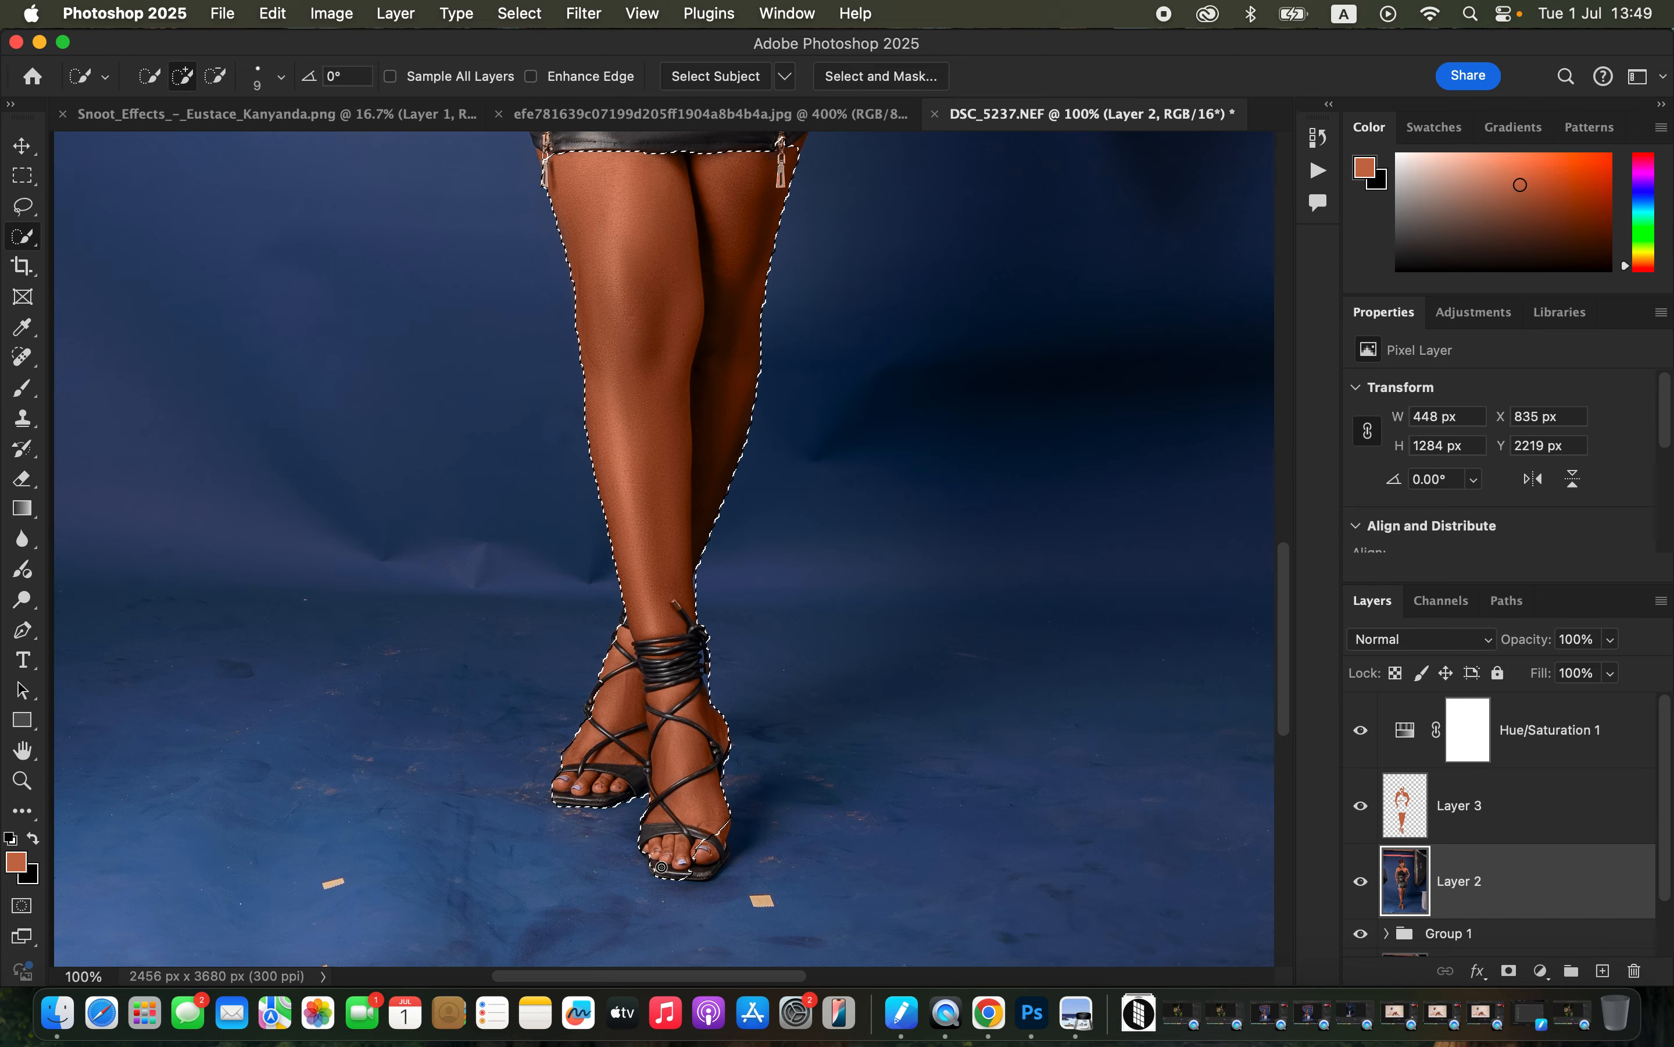
left_click(720, 832)
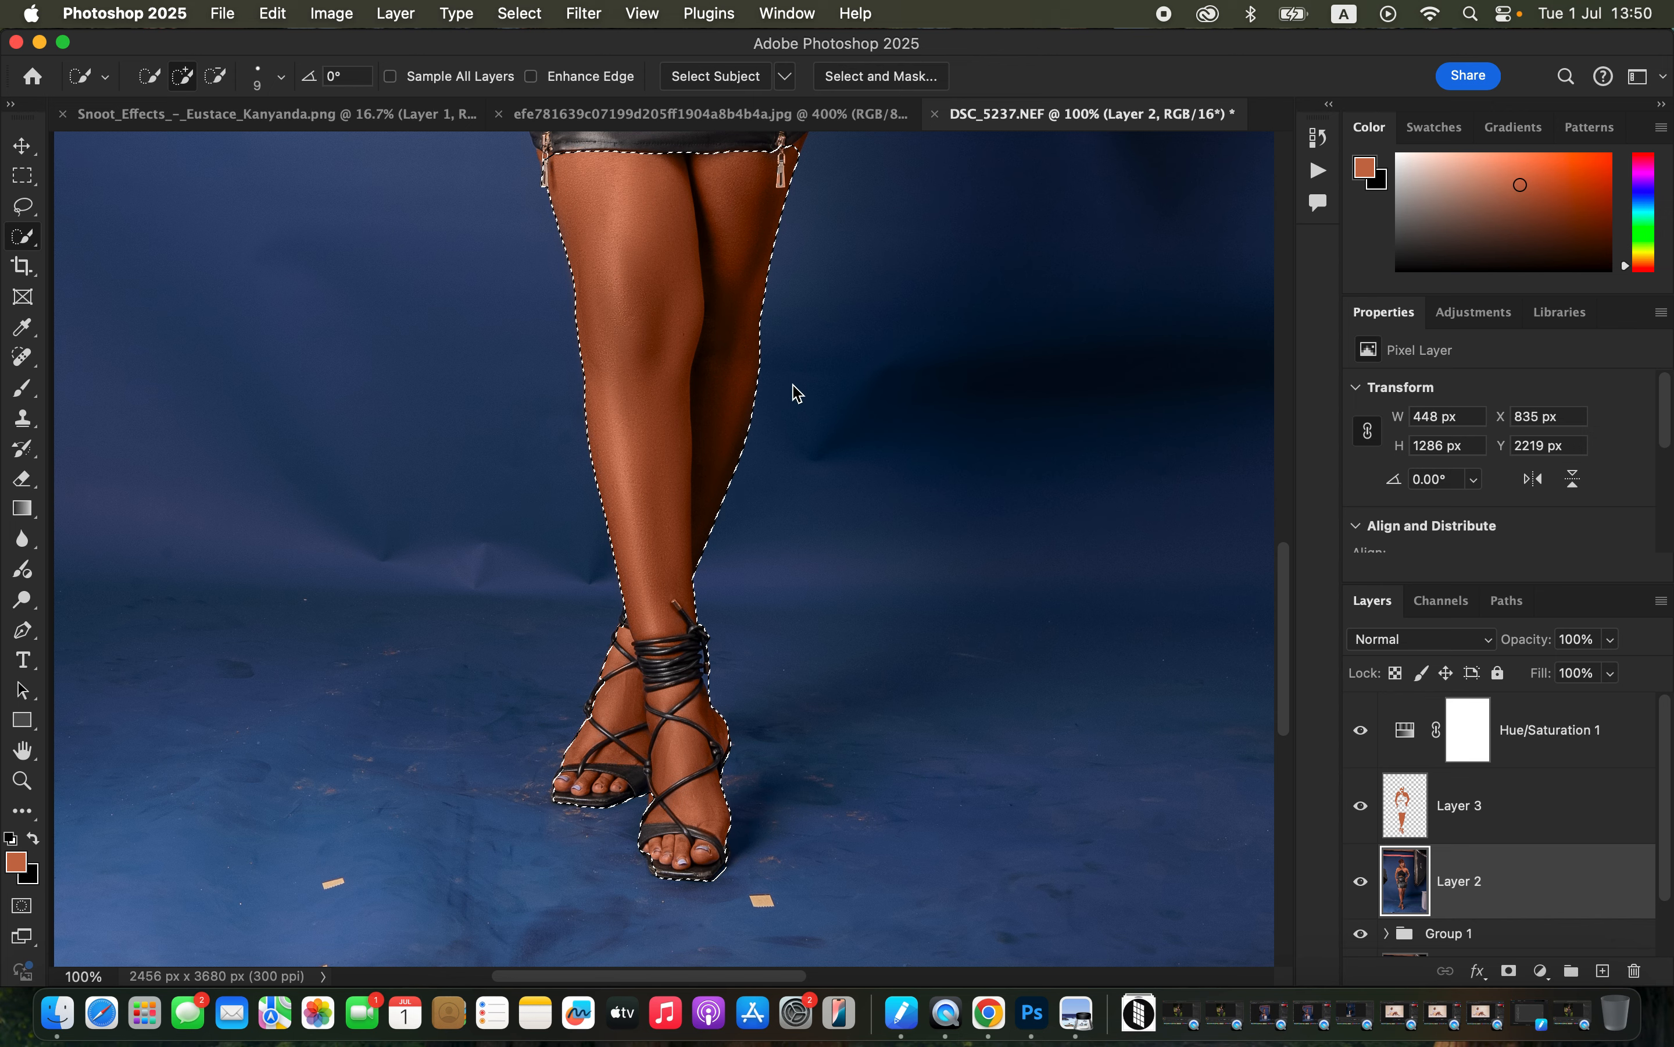
scroll(830, 360, "up", 4)
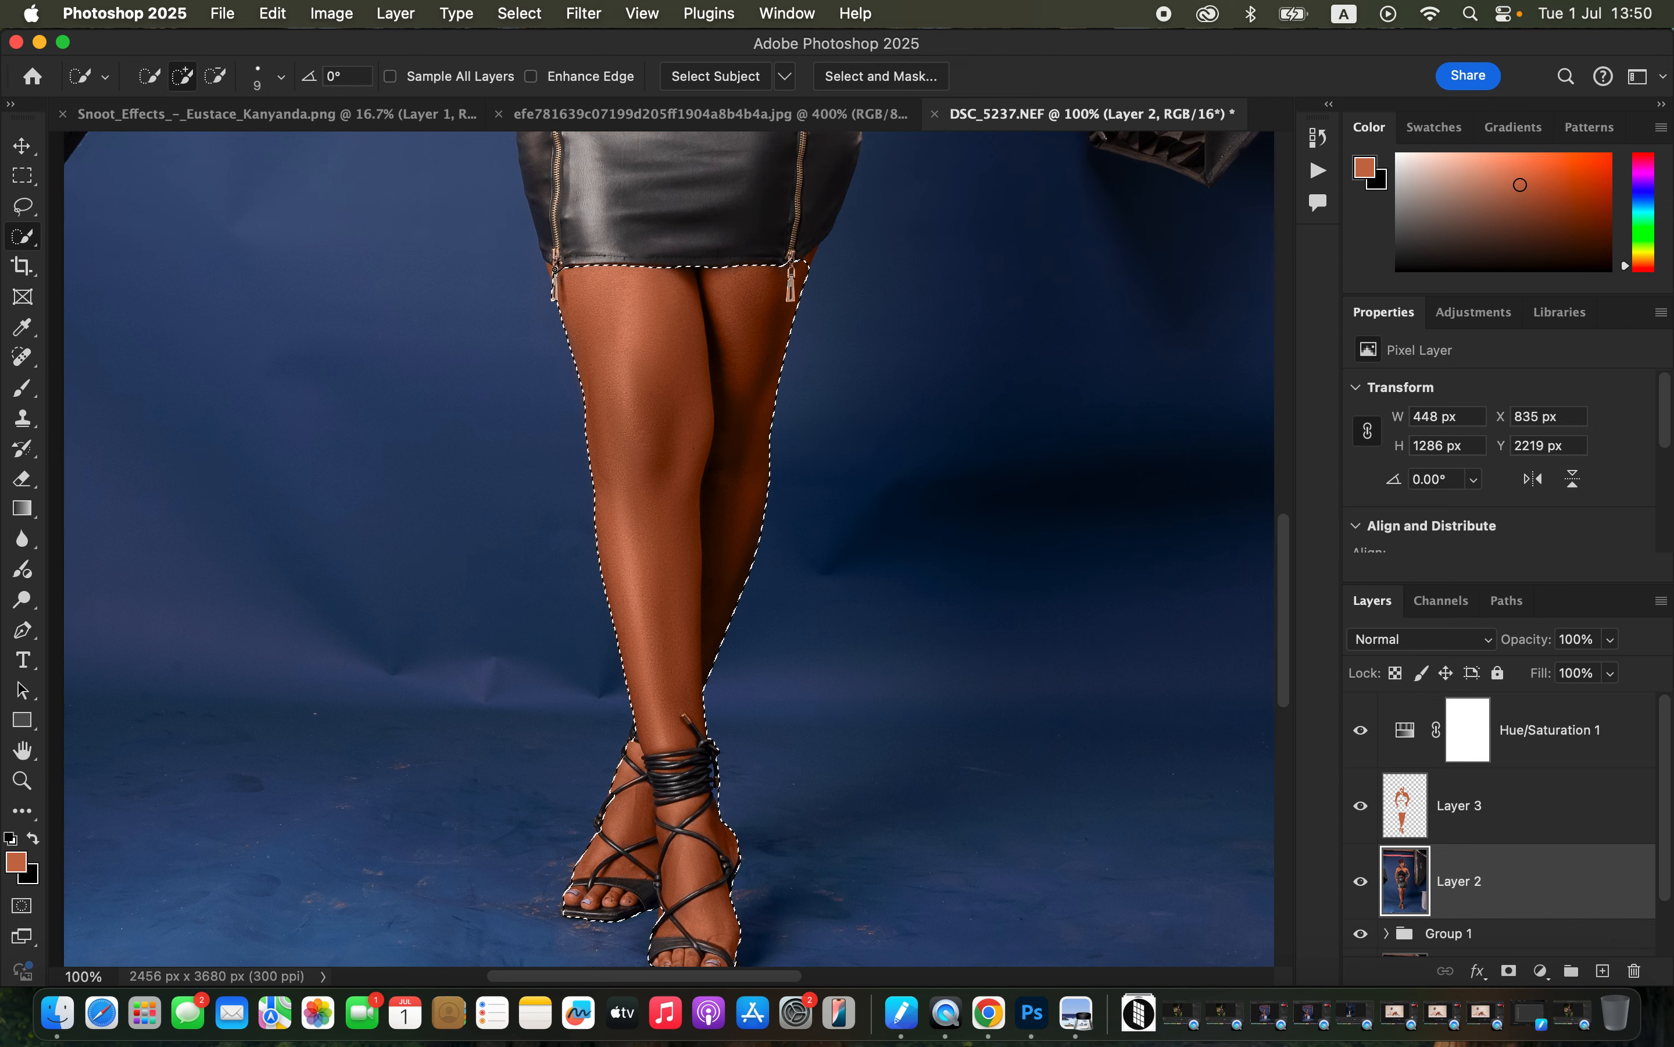
Extend the leg selection into the missed corners along the skirt hem on both sides.
left_click(554, 270)
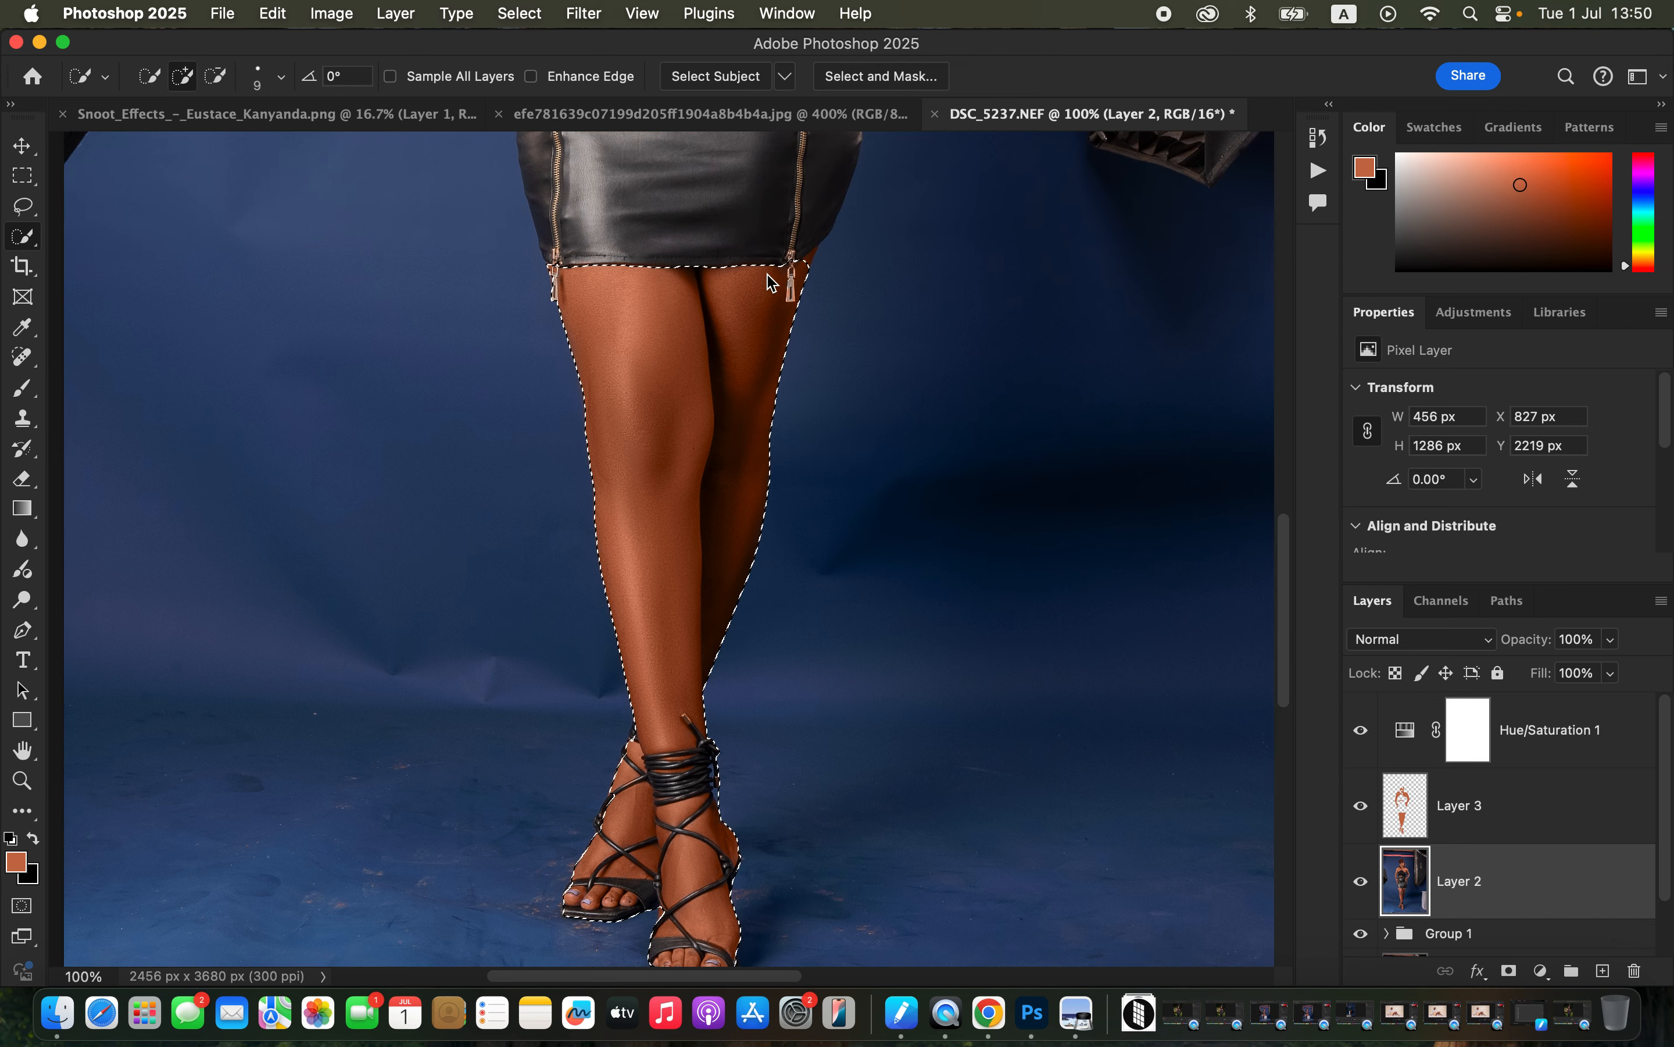
left_click(813, 261)
left_click(814, 251)
left_click(814, 250)
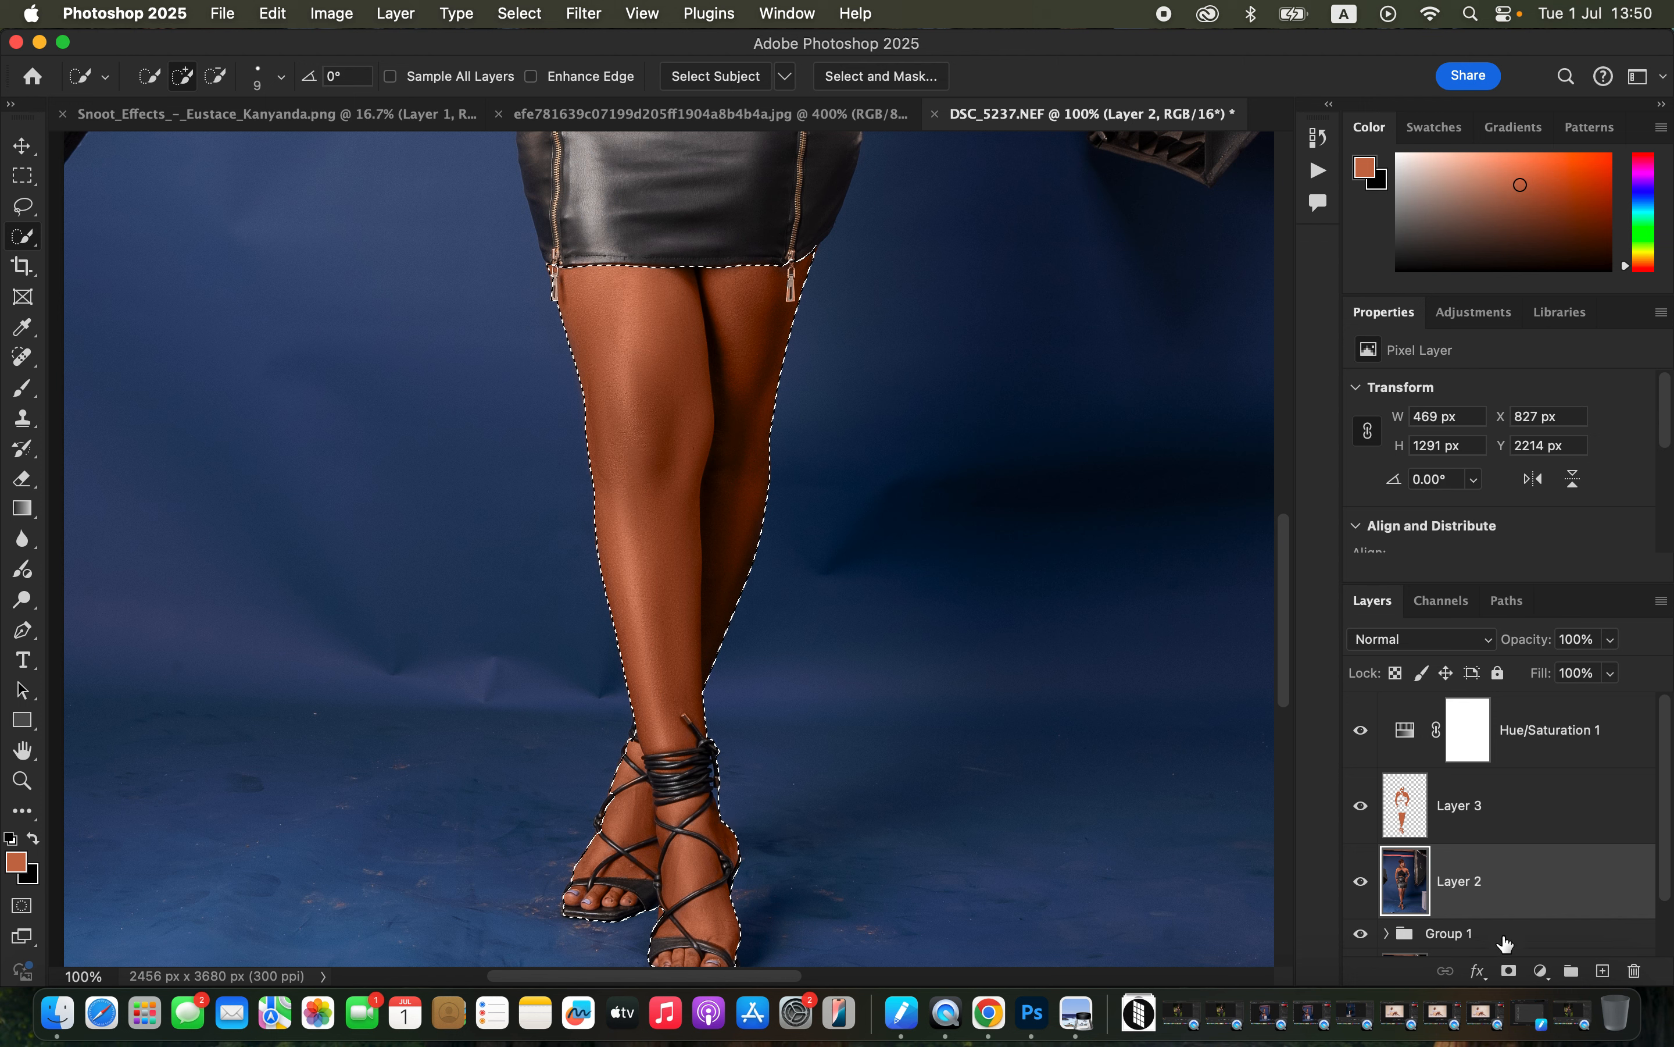
Add a Brightness/Contrast adjustment masked to the selected legs, with brightness about 19 and contrast about -9.
left_click(1542, 970)
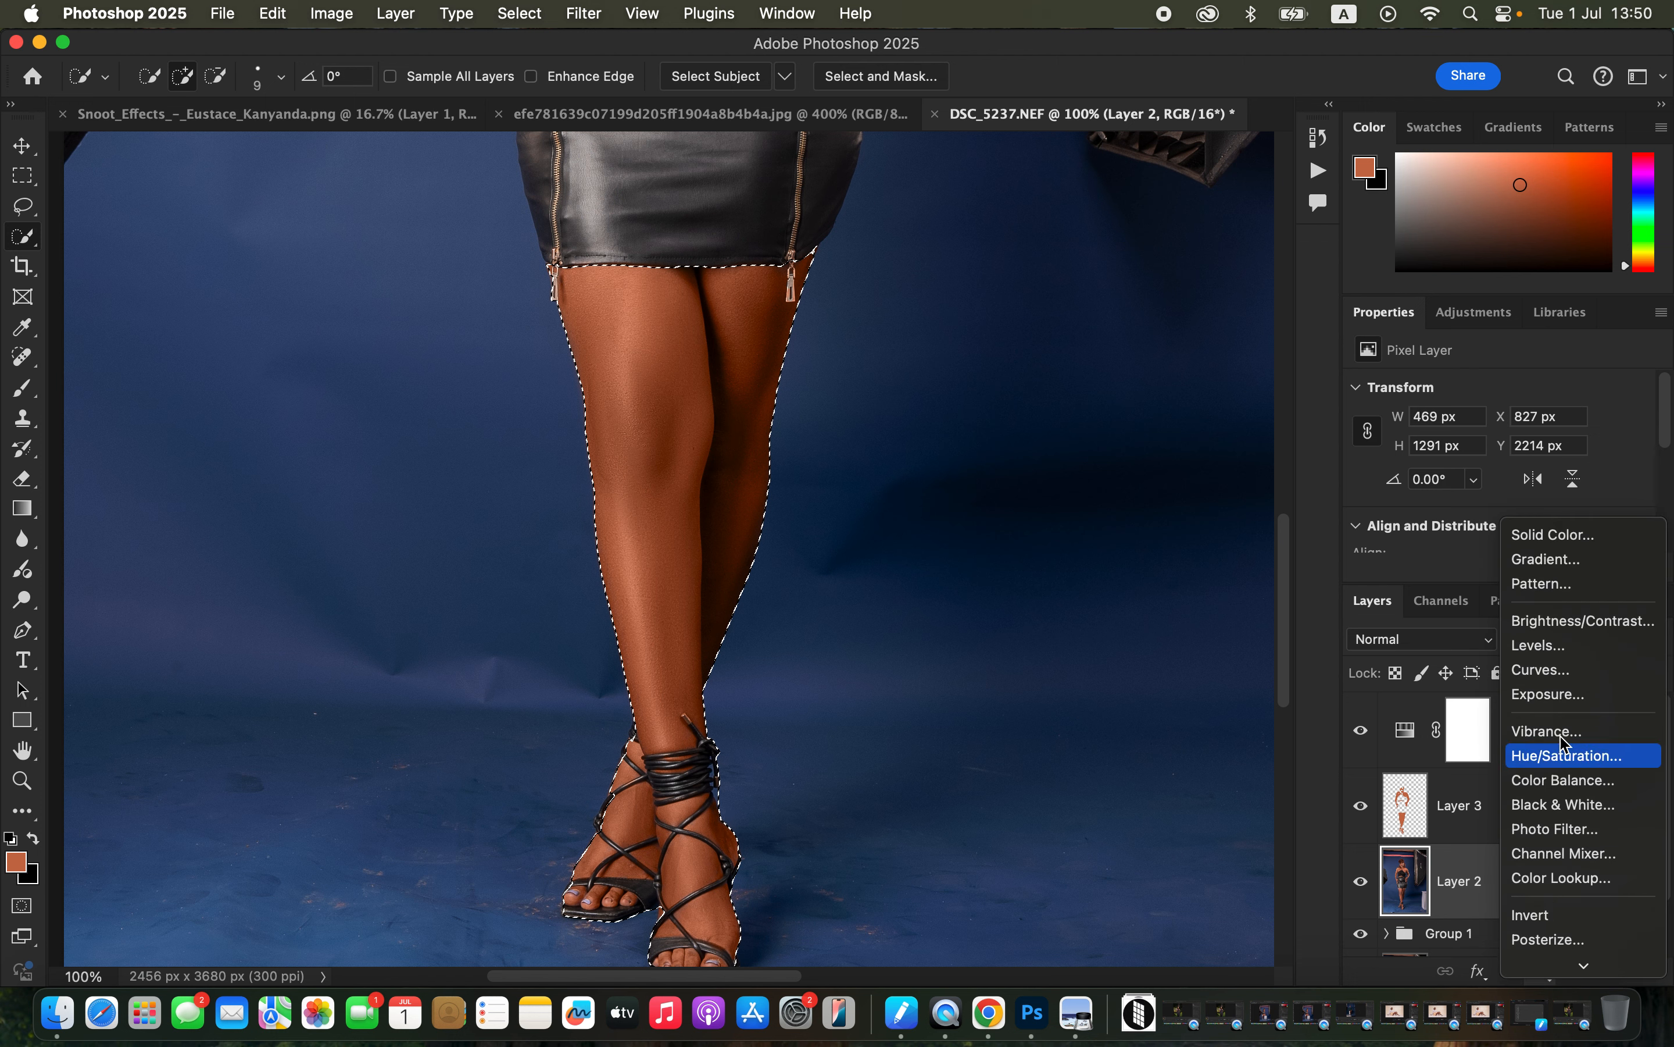
left_click(1557, 621)
left_click_drag(1481, 497, 1520, 460)
key("super+minus")
key("super+minus")
key("super+minus")
key("super+minus")
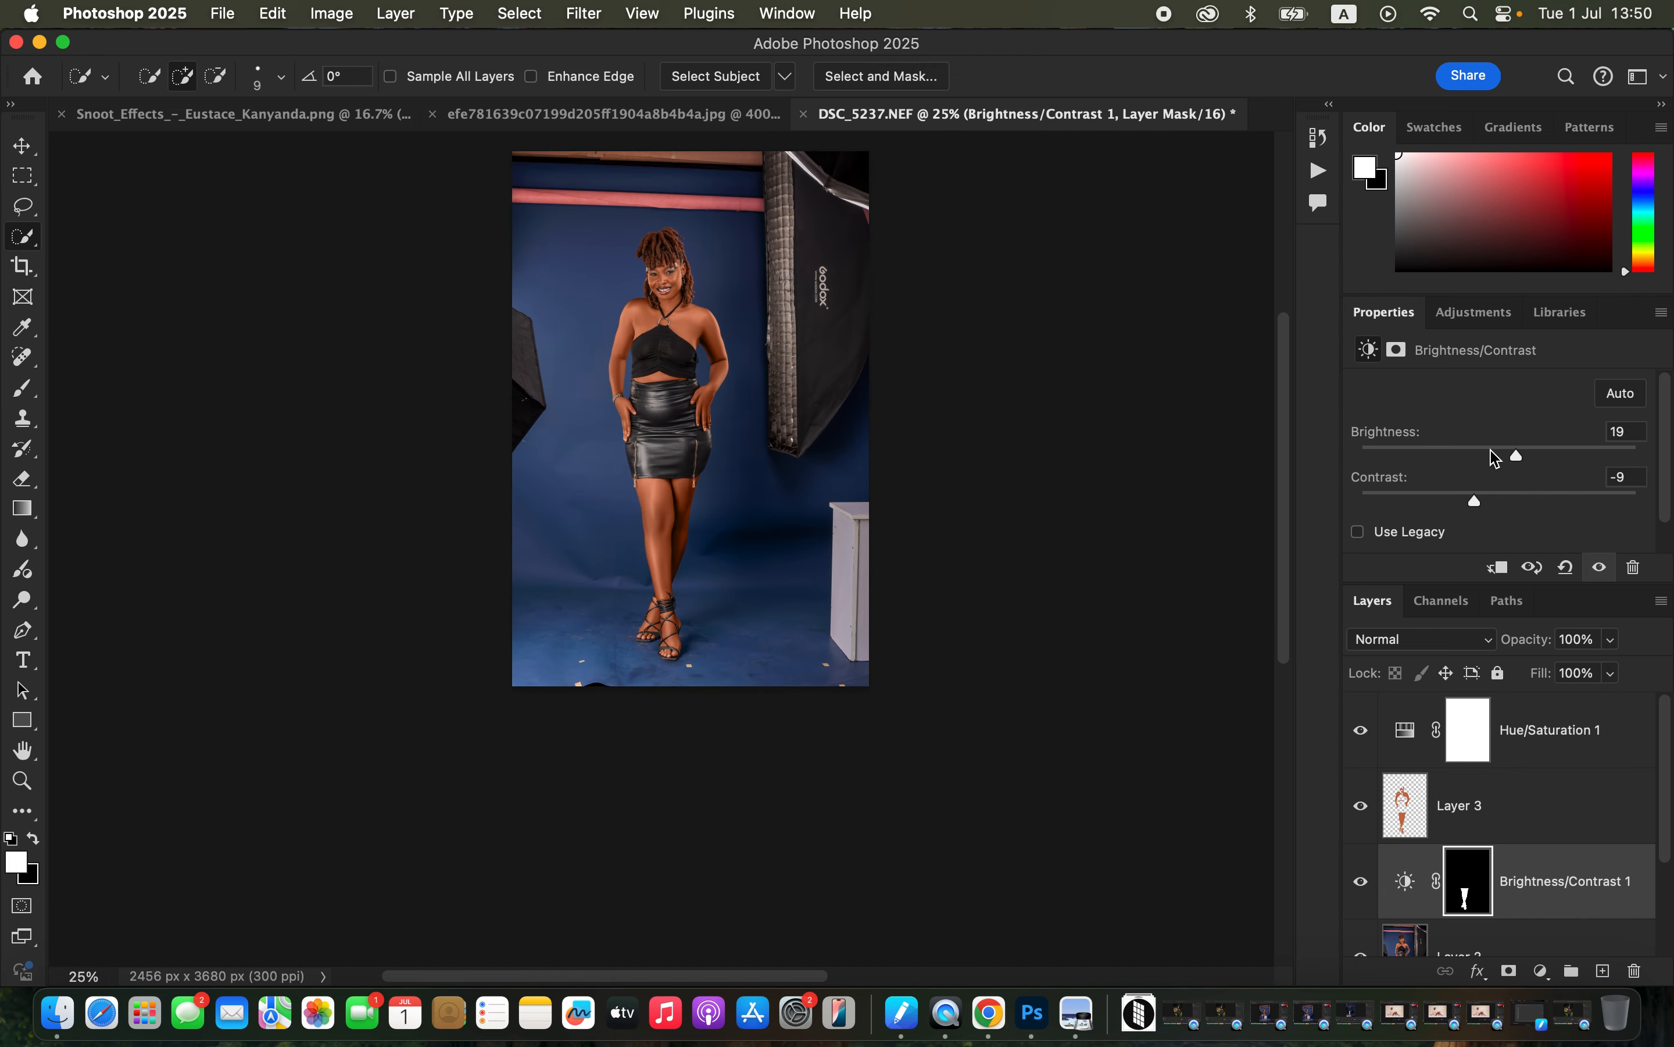
left_click_drag(1521, 461, 1514, 459)
Add a Selective Color adjustment above Hue/Saturation 1 and set Cyan to +9% in the Blacks.
left_click(1590, 736)
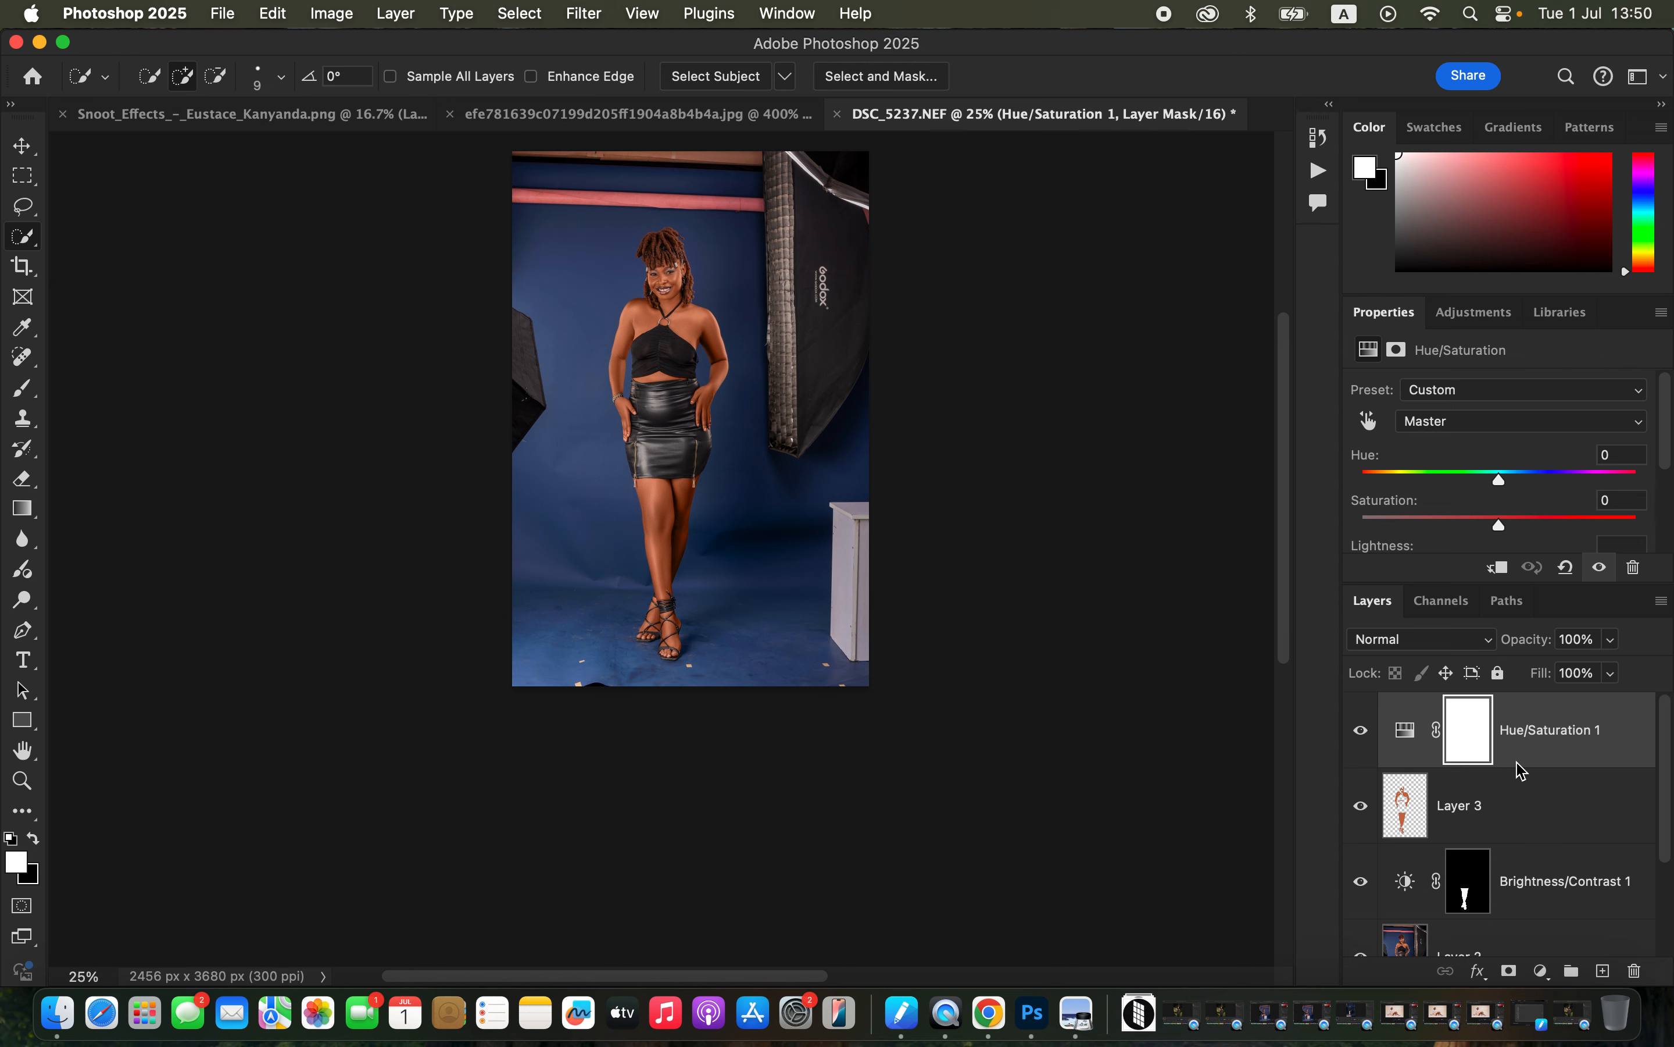
left_click(1543, 973)
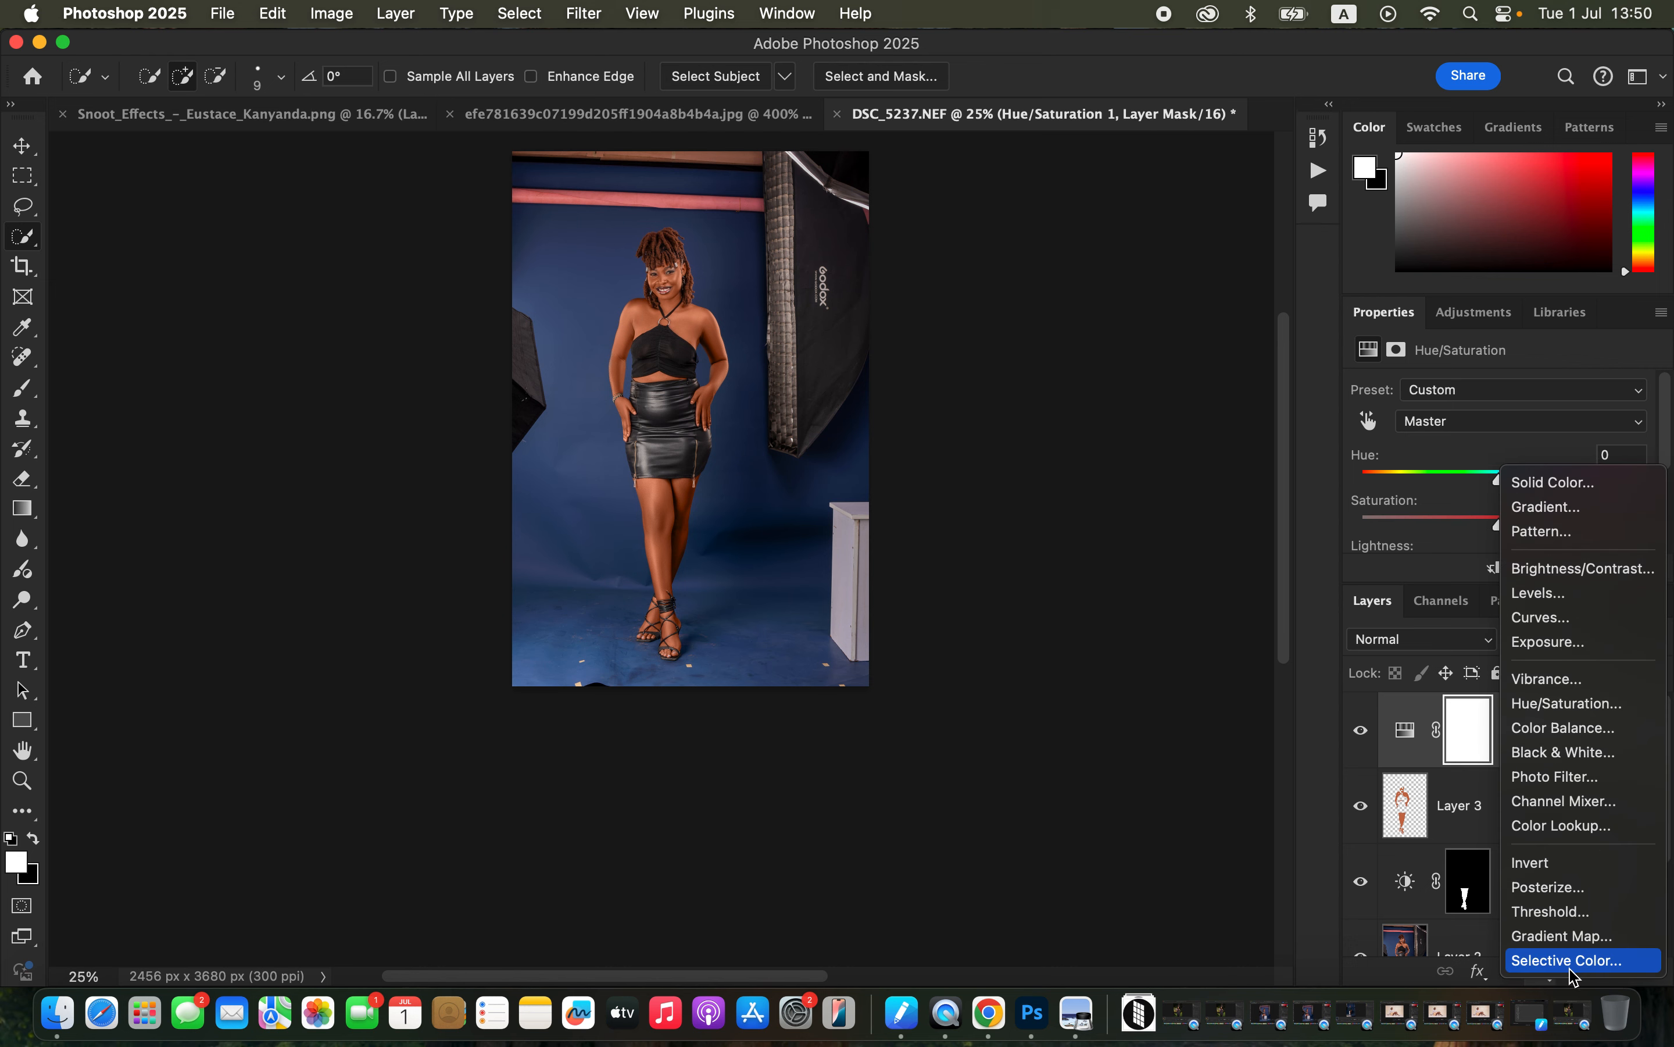
left_click(1578, 957)
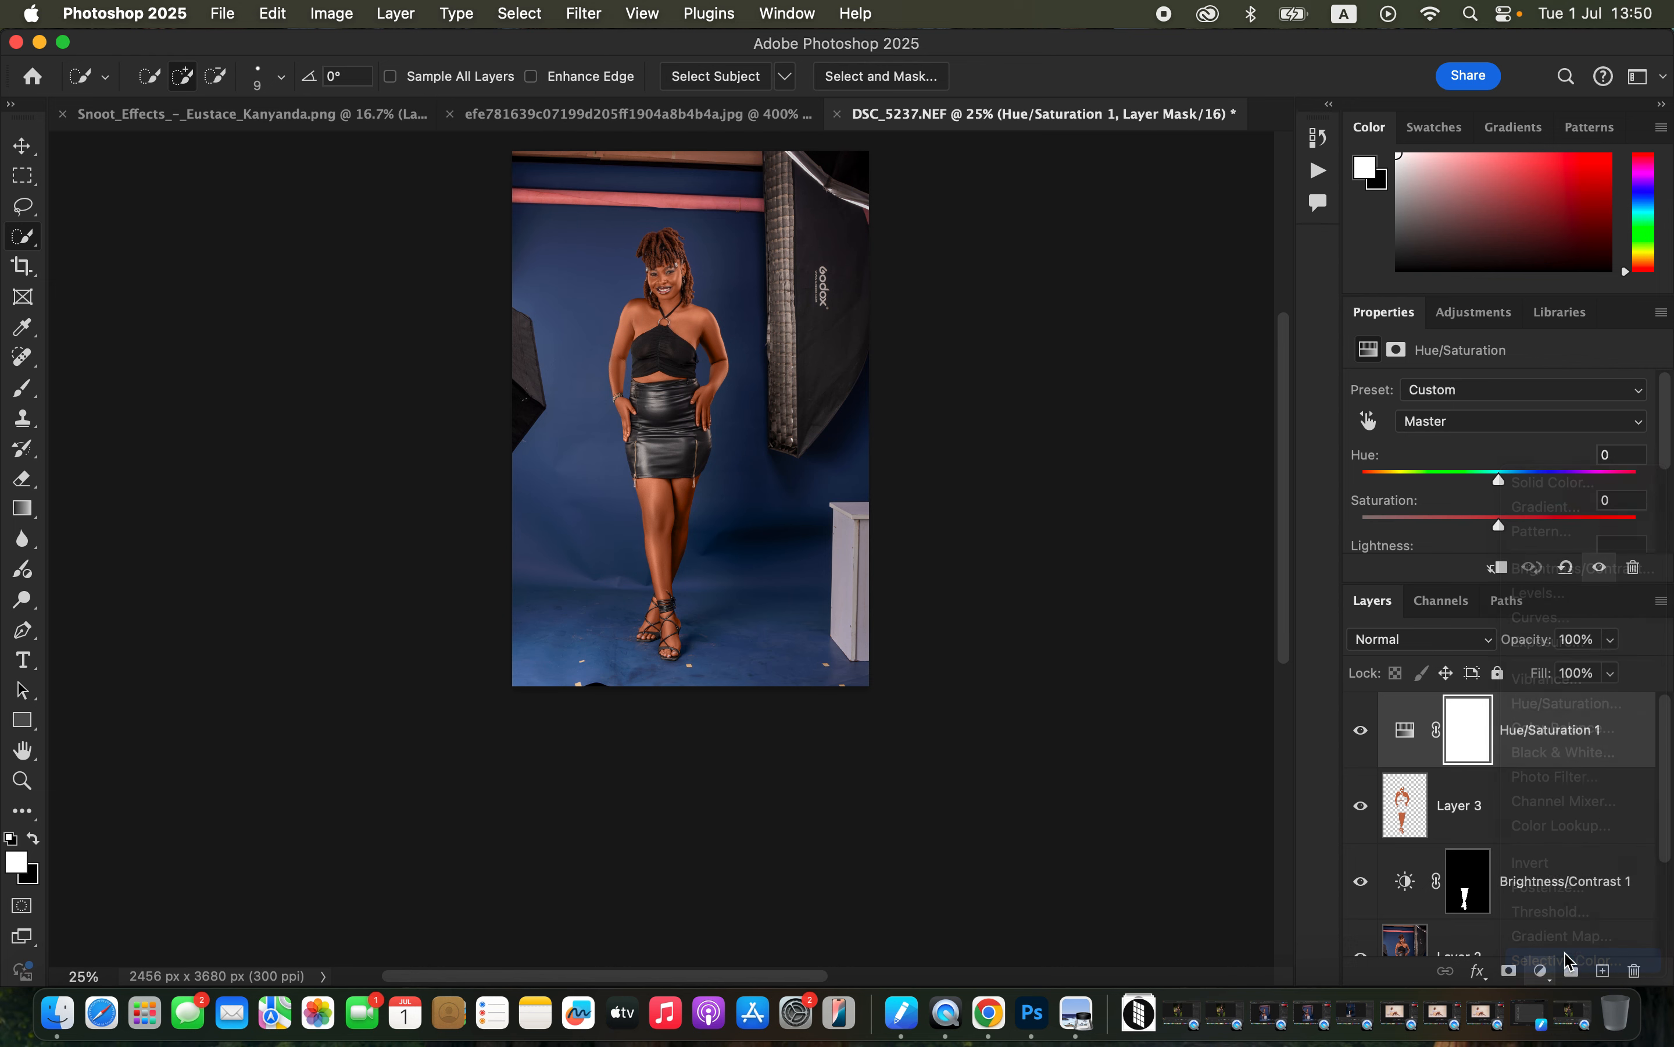
left_click(1491, 429)
left_click(1498, 554)
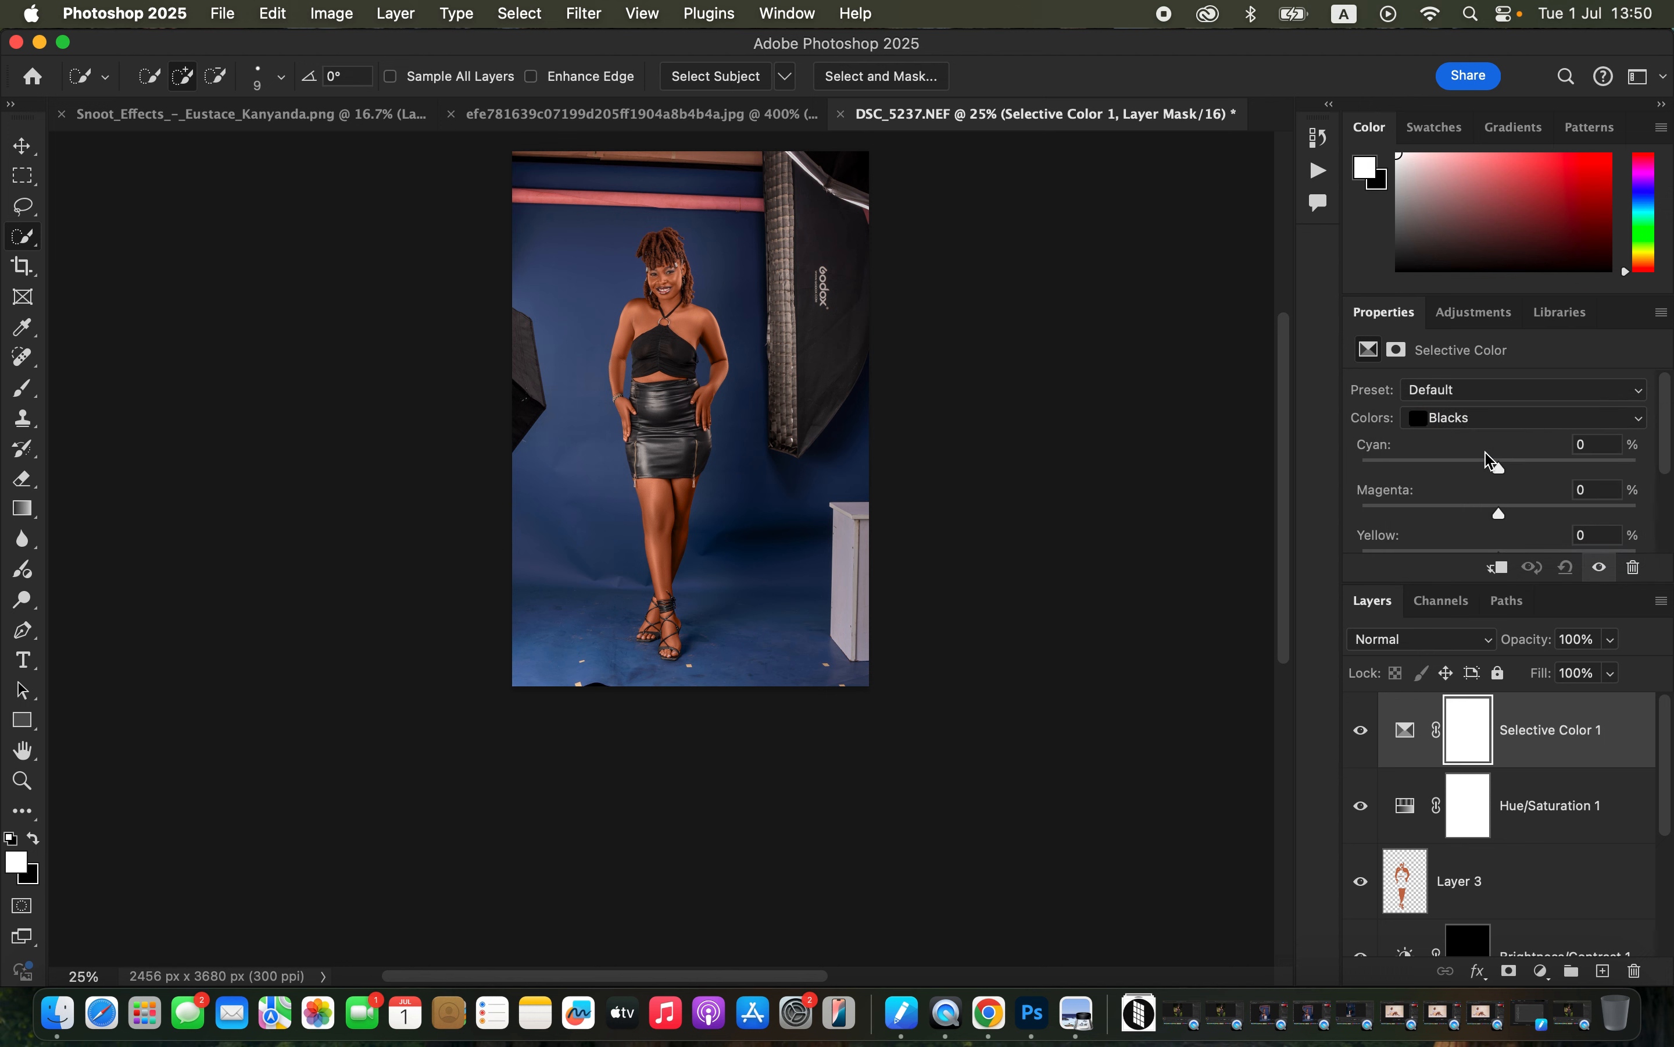
left_click(1511, 471)
left_click_drag(1511, 469, 1513, 469)
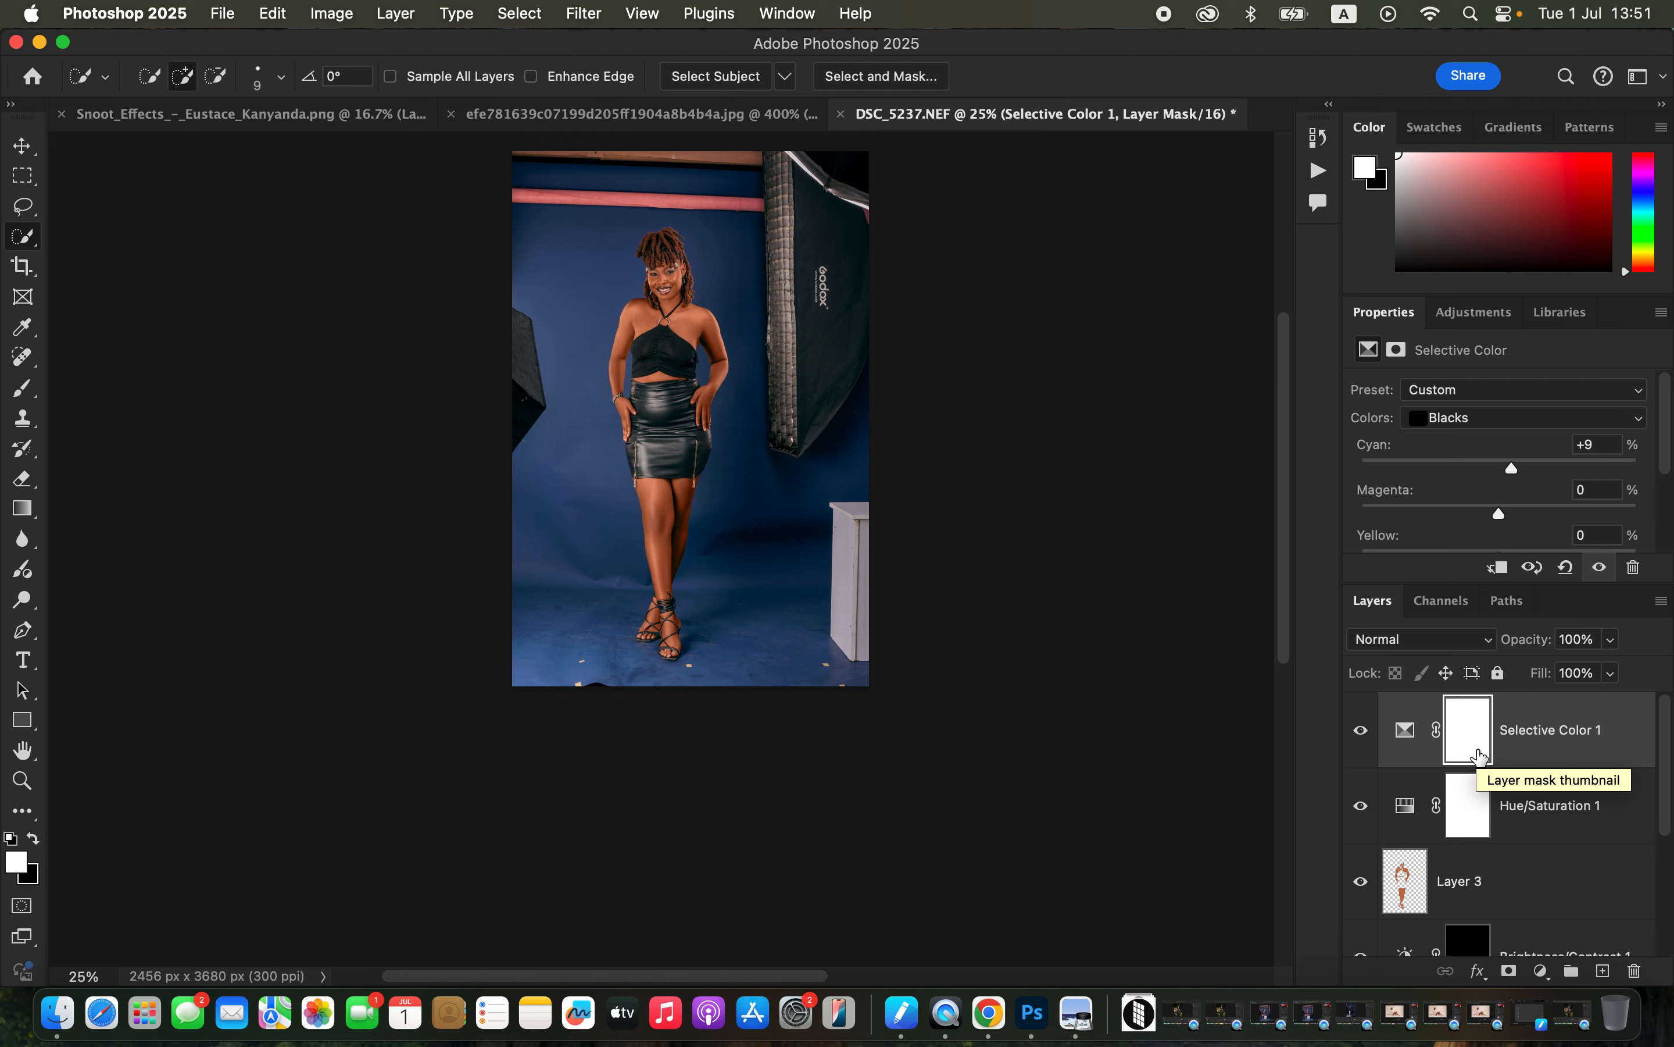
Stamp all visible layers into a new top layer and select its background by inverting a Subject selection.
key("super+alt+shift+e")
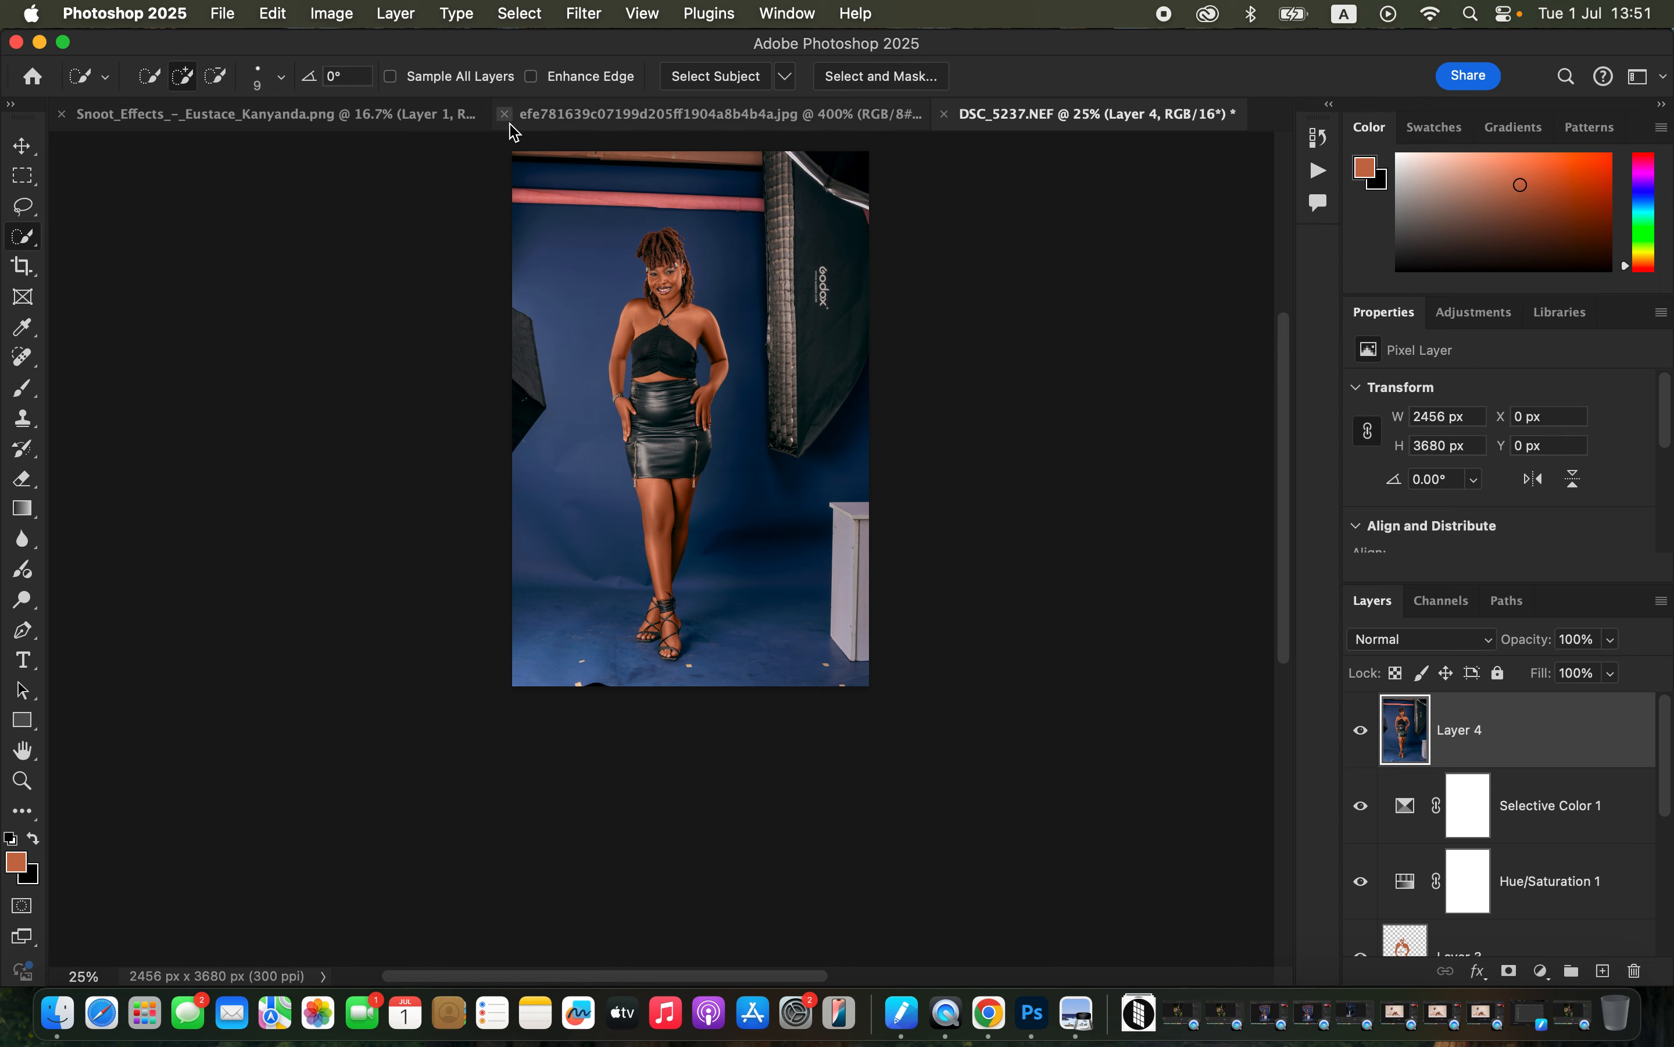
left_click(518, 14)
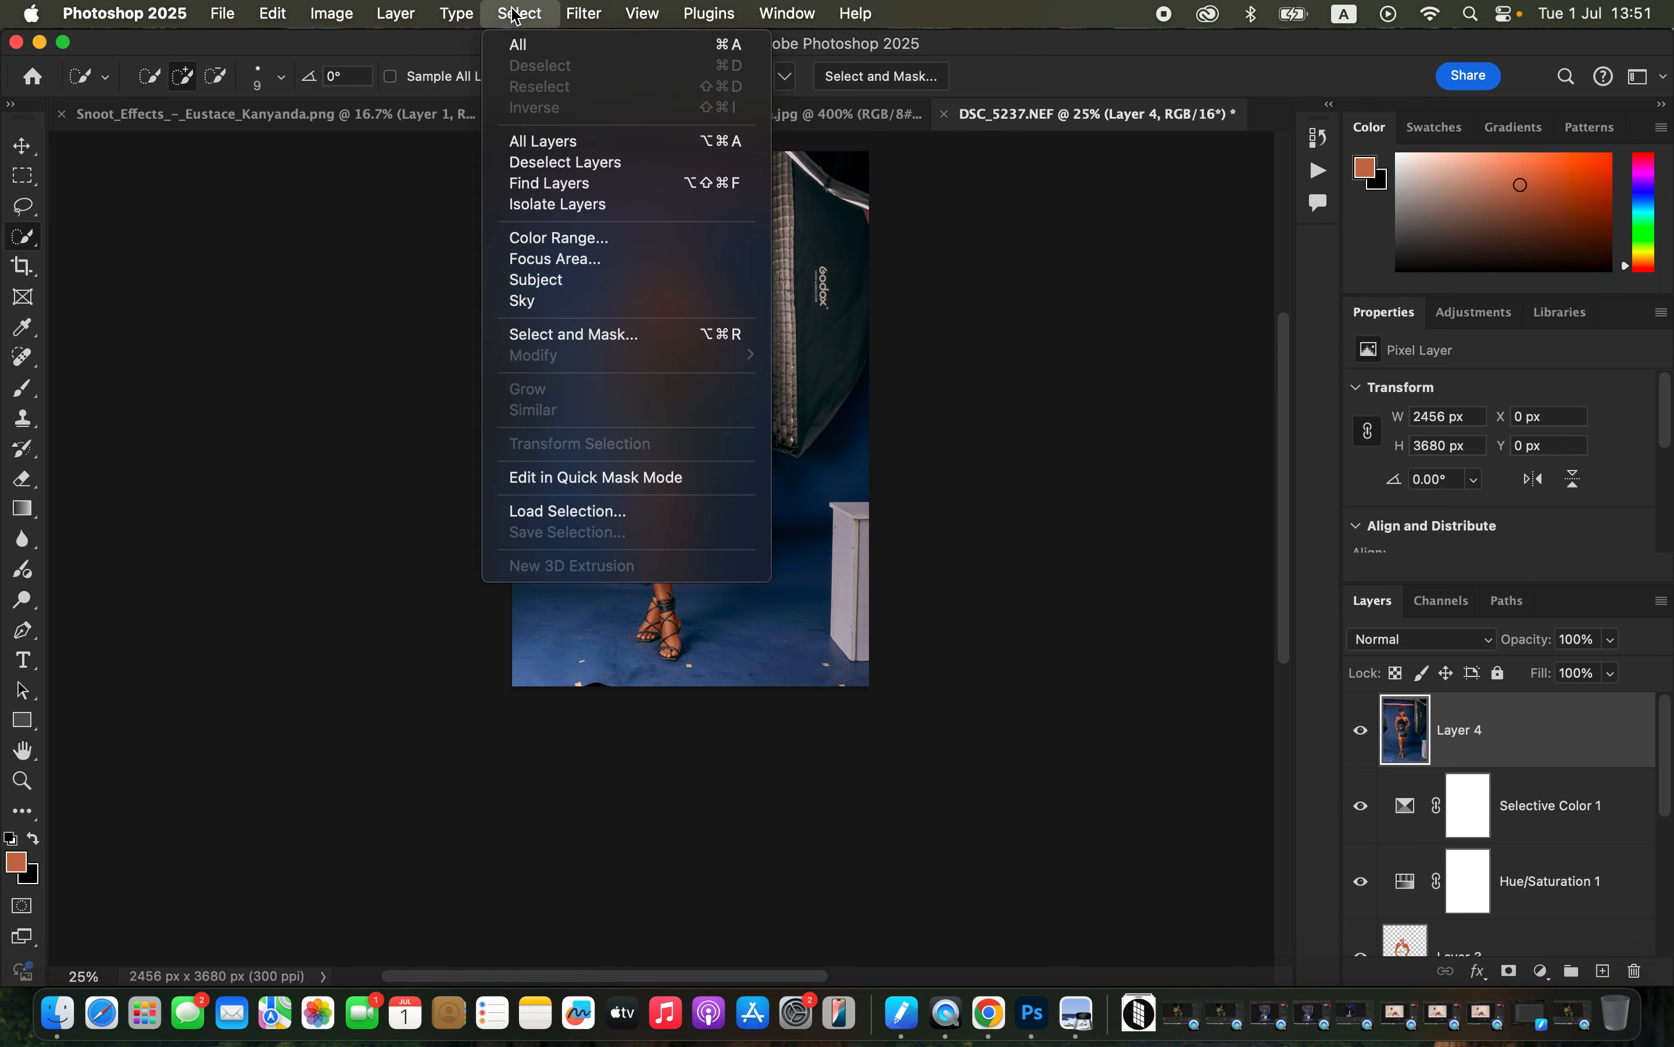
left_click(571, 285)
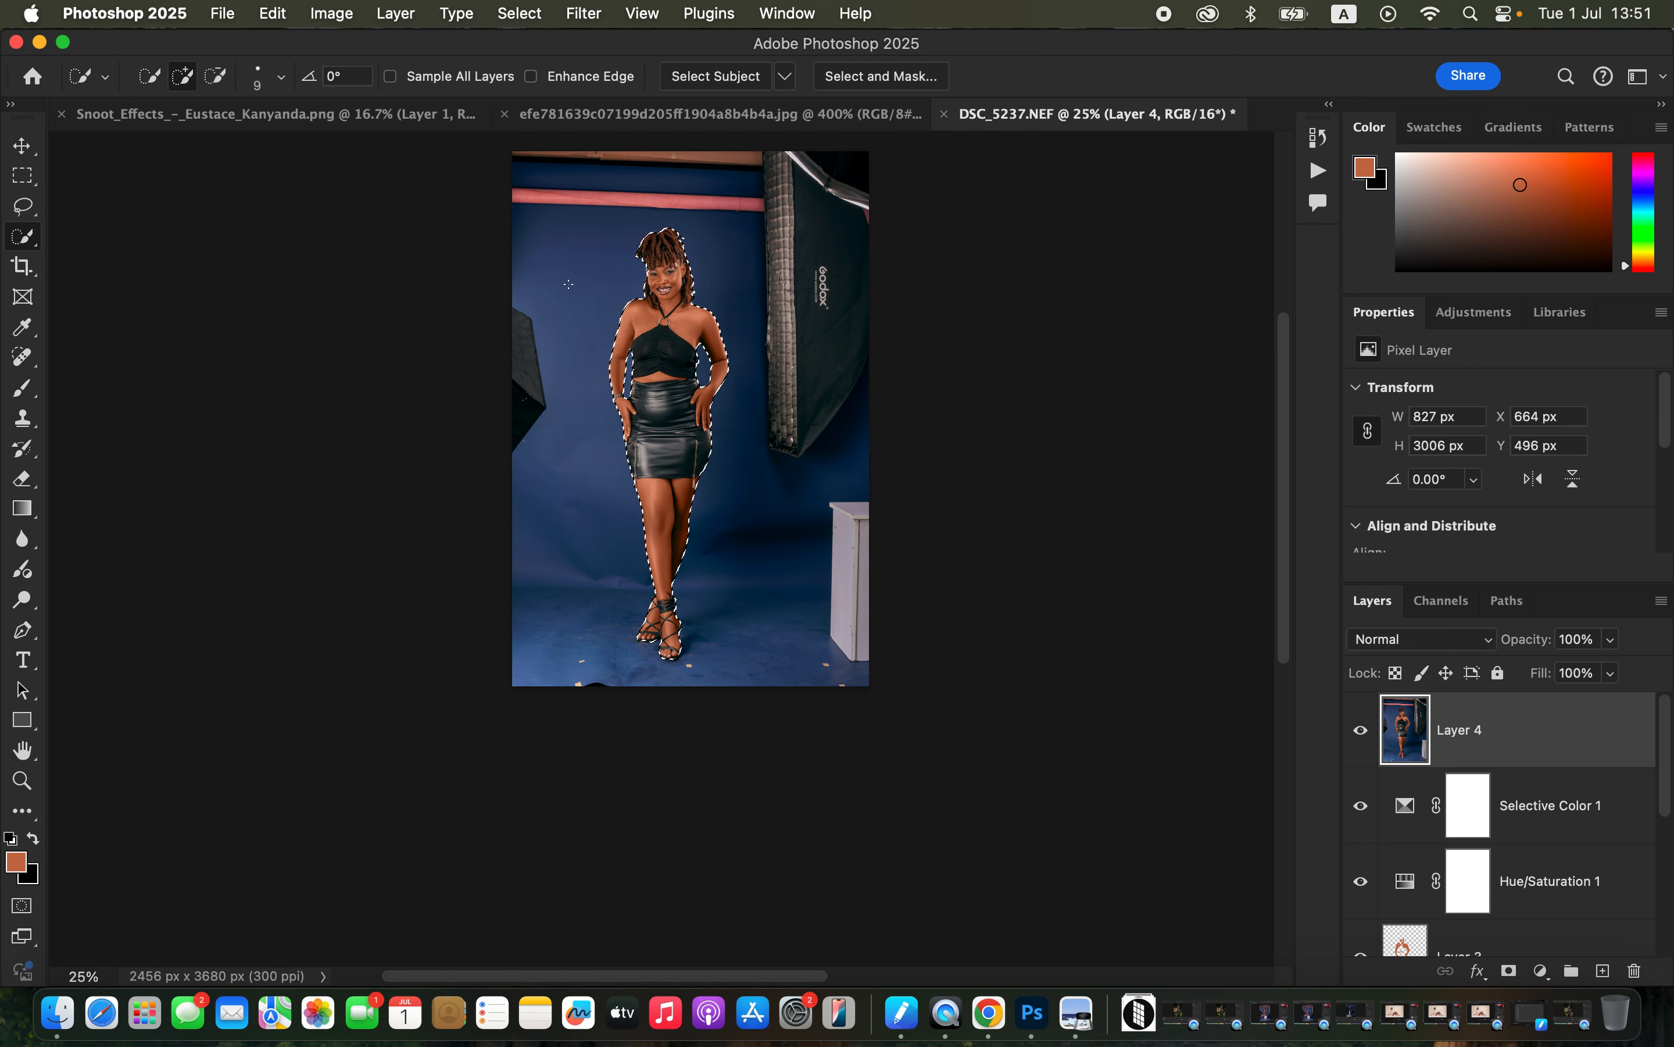
left_click(521, 14)
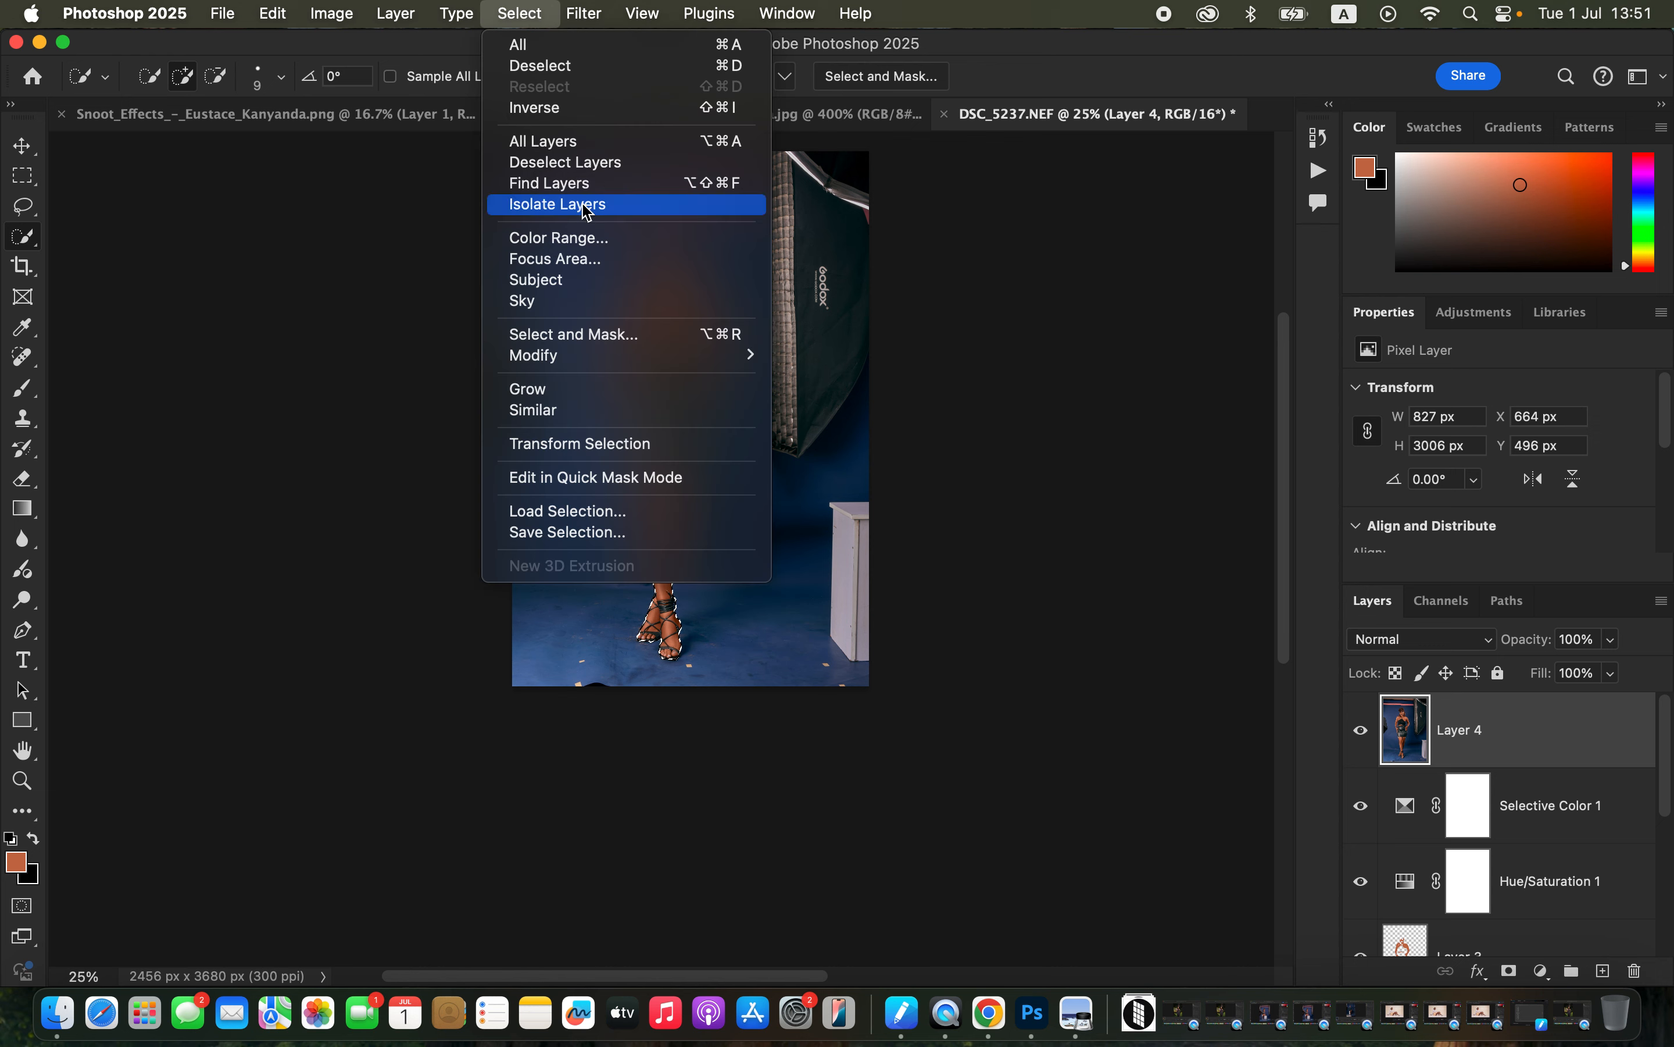
left_click(565, 108)
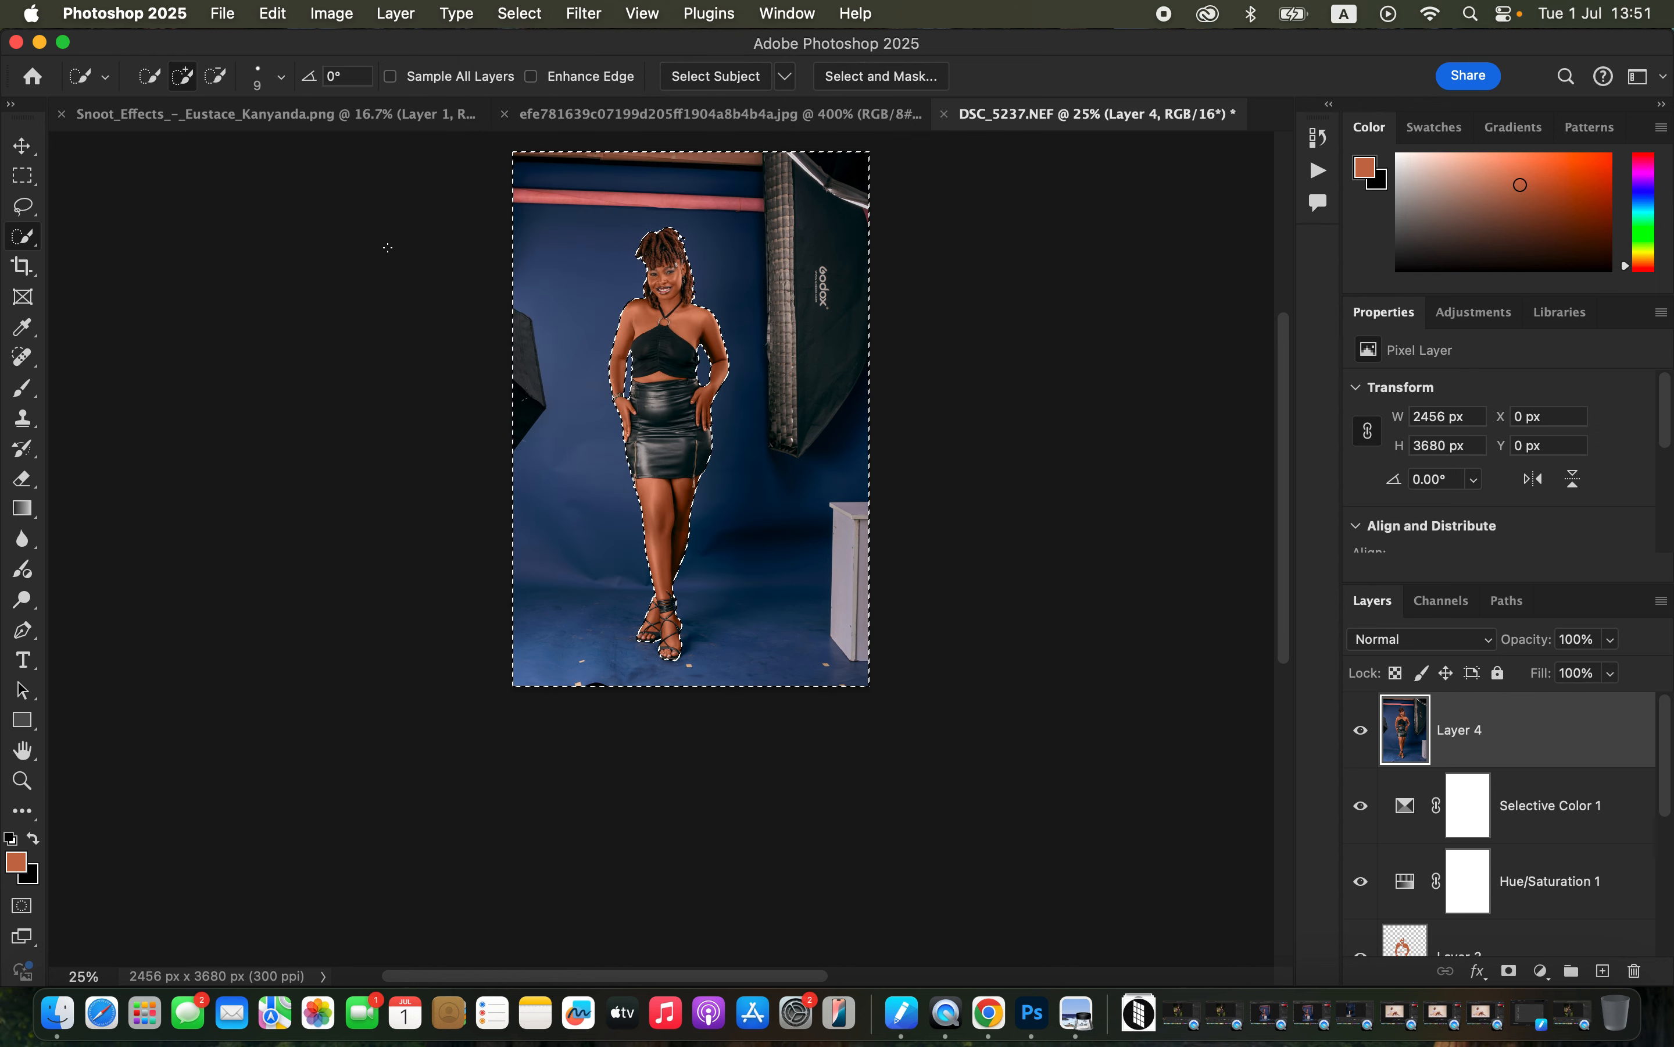
Remove the small softbox at the photo's left edge and the white box near the floor with the Spot Healing Brush.
left_click(16, 363)
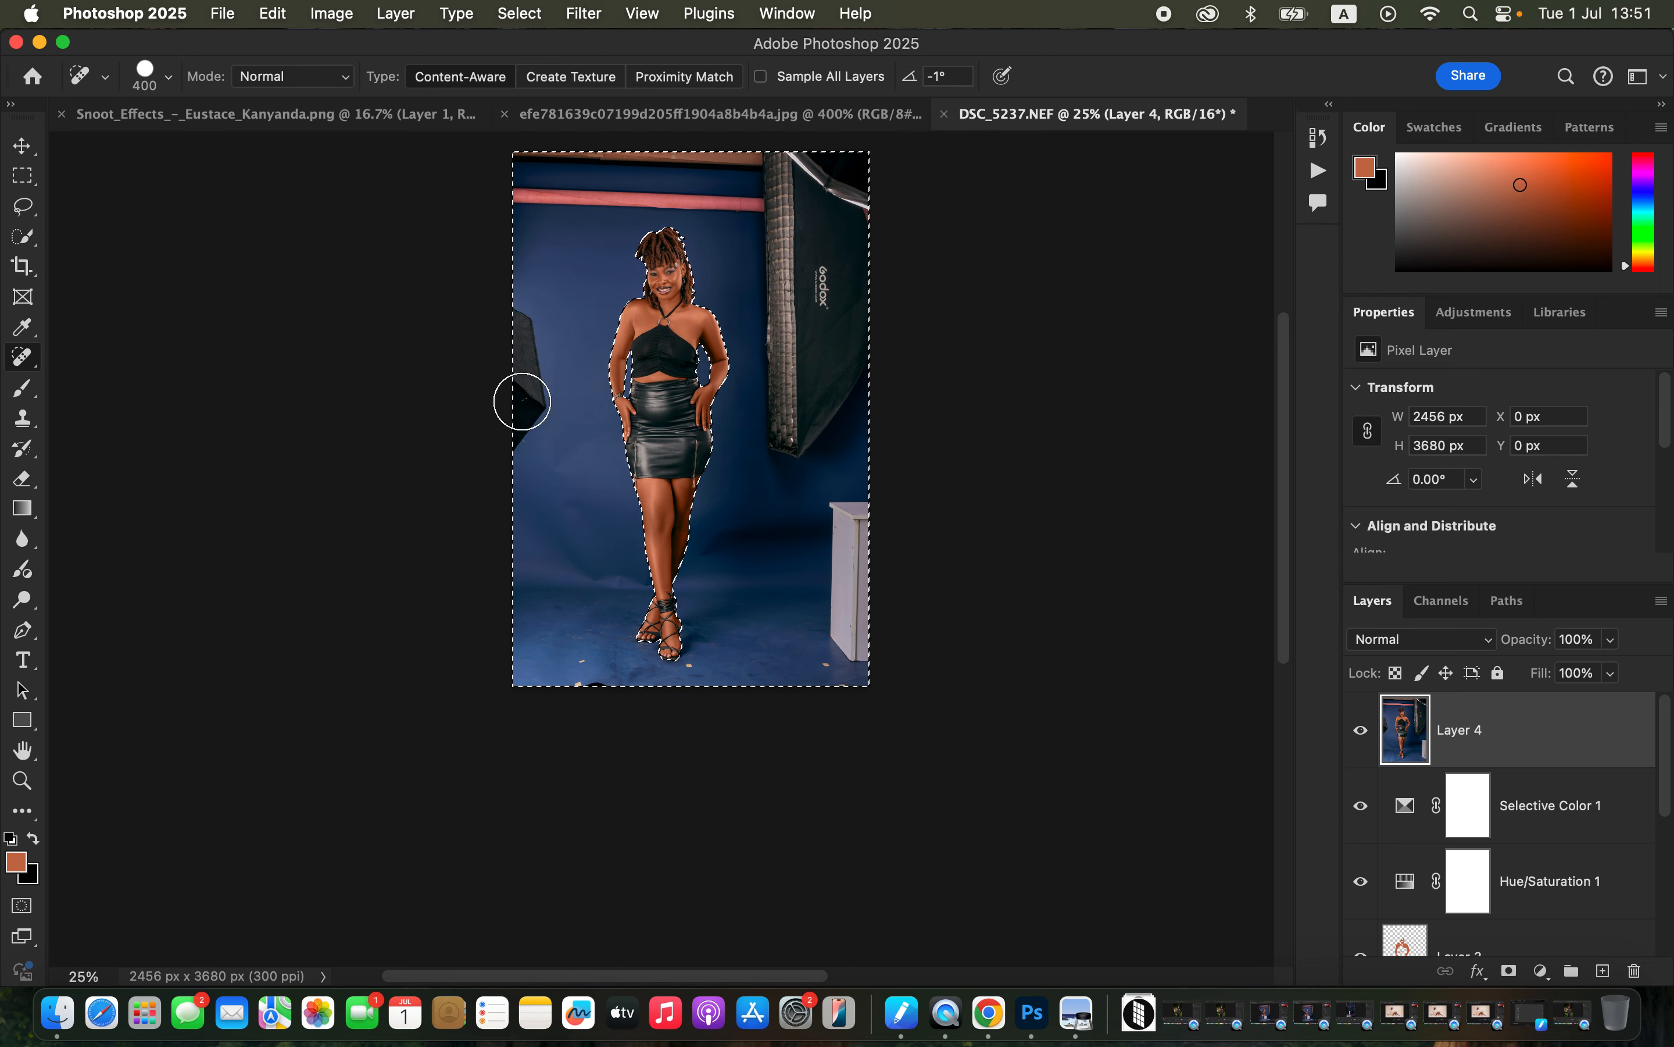
mouse_move(529, 405)
left_mouse_down()
mouse_move(516, 329)
mouse_move(523, 449)
mouse_move(522, 433)
left_mouse_up()
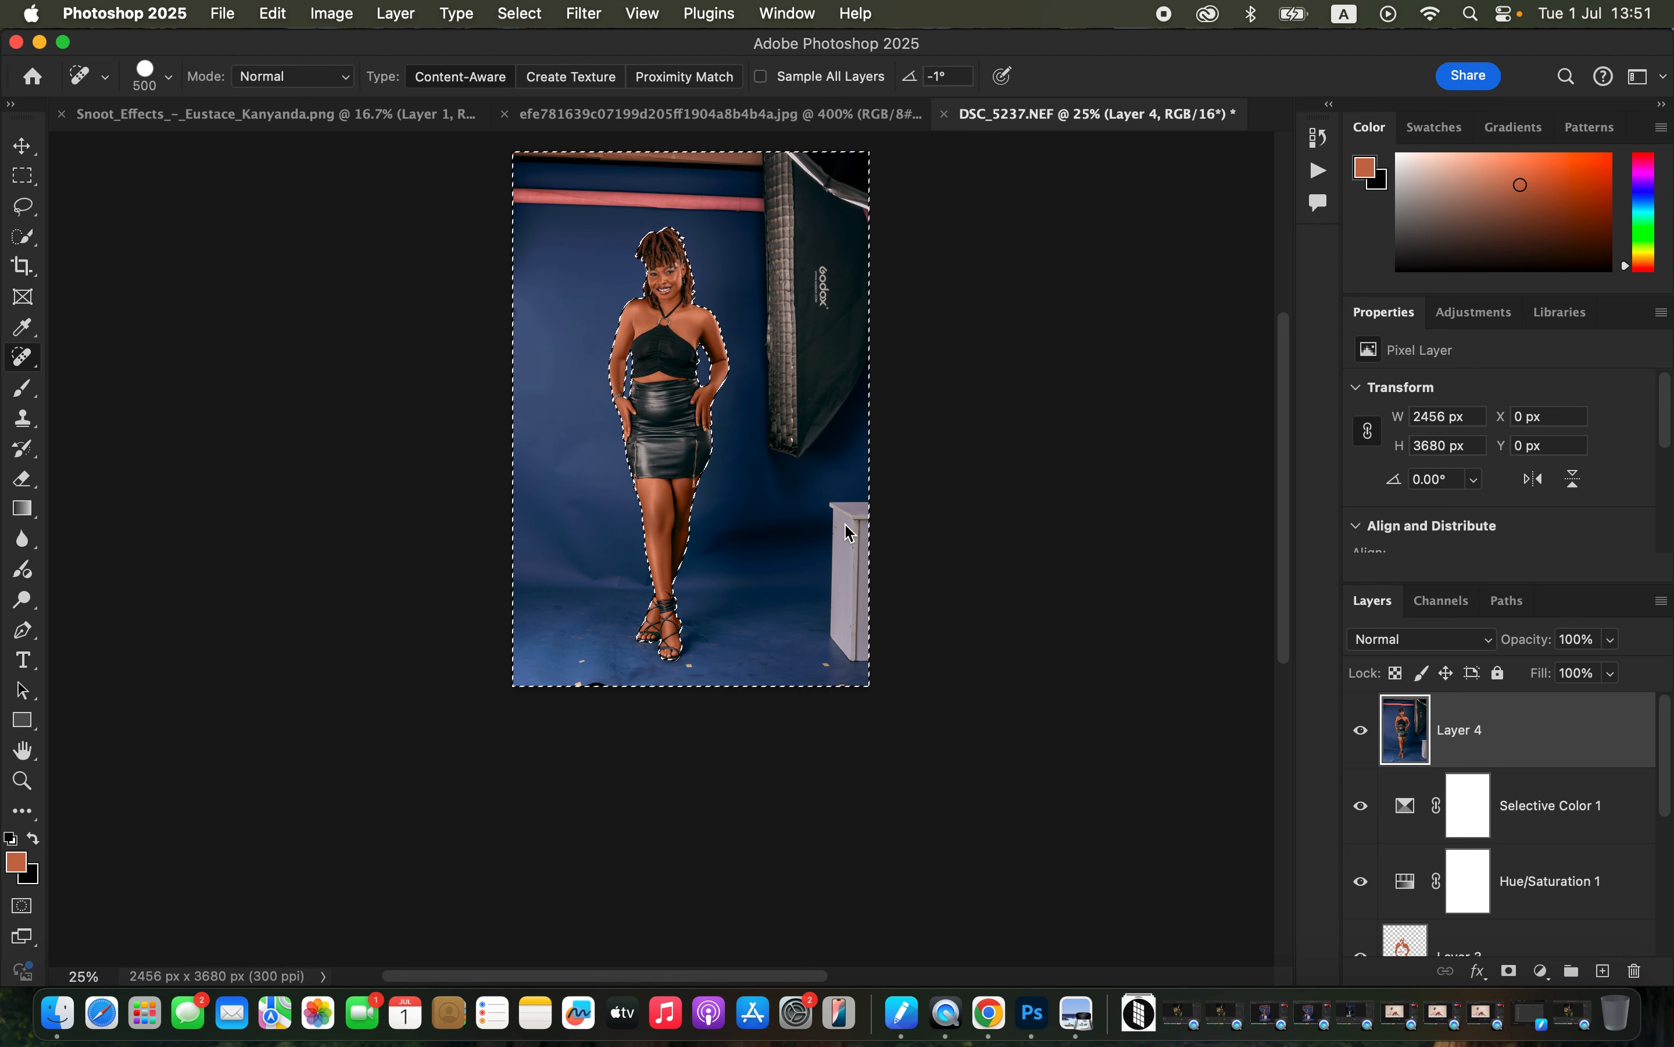
left_click(850, 632)
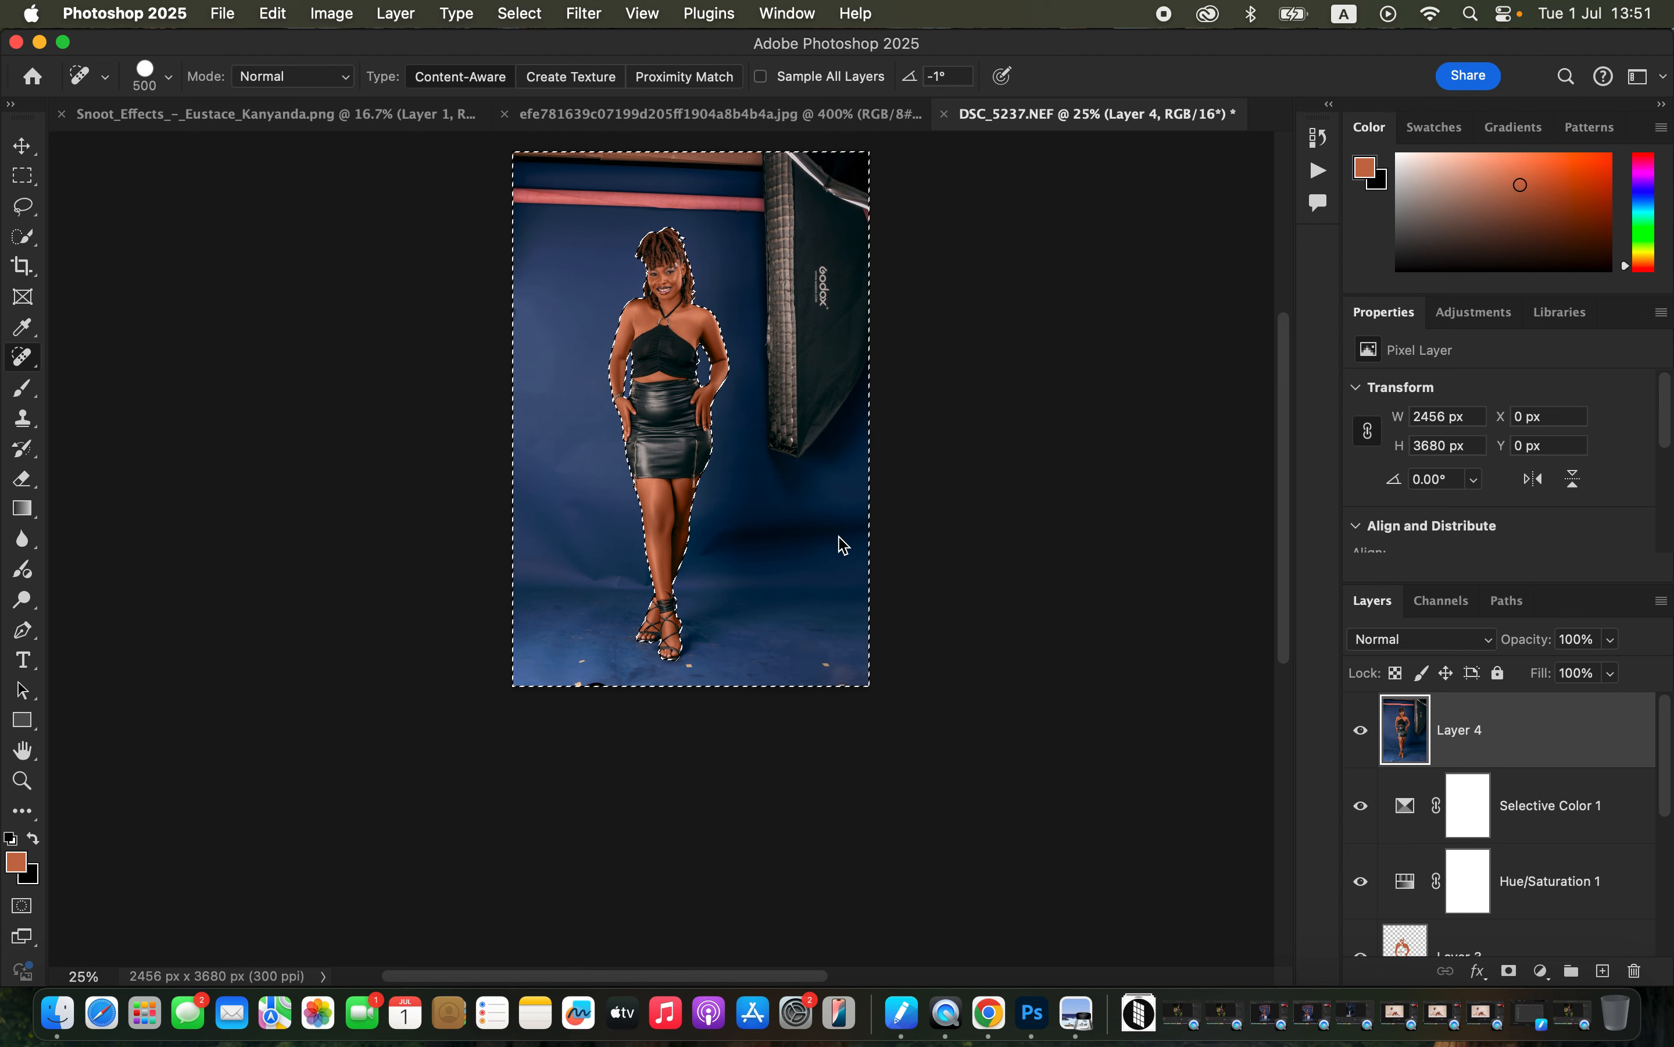
Heal away the large Godox softbox and its dark remnants from the right side of the backdrop.
mouse_move(772, 192)
left_mouse_down()
mouse_move(777, 176)
mouse_move(785, 449)
left_mouse_up()
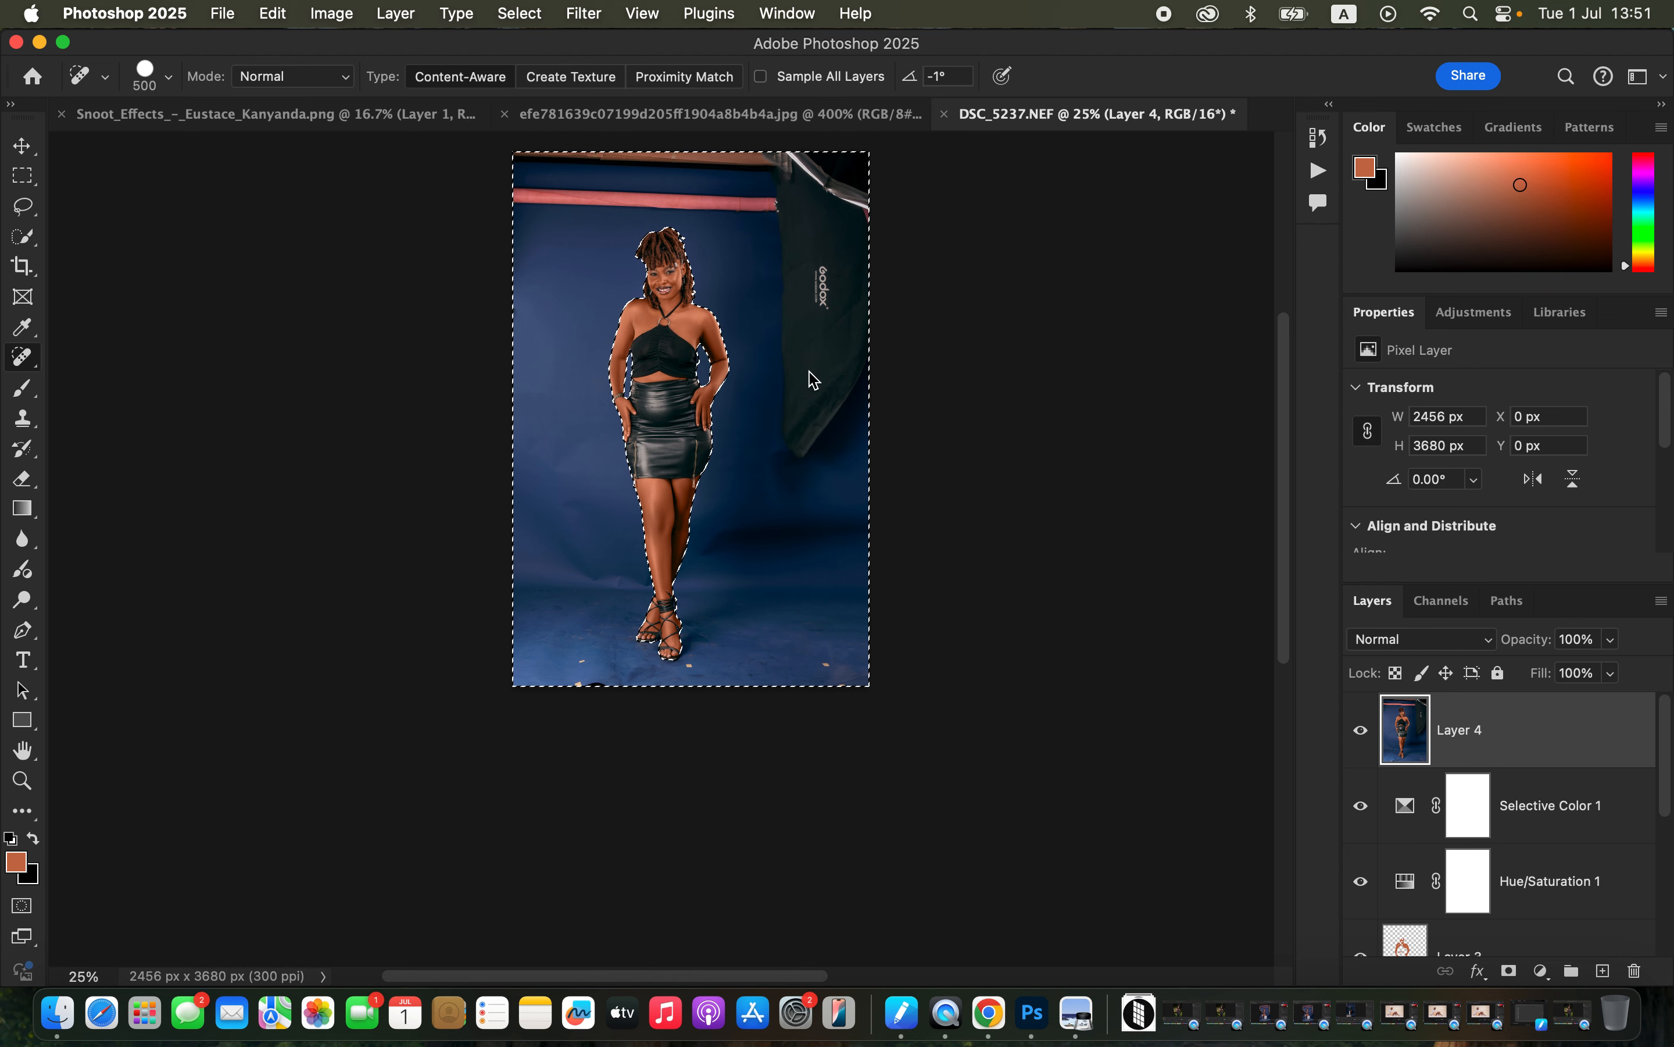
mouse_move(787, 149)
left_mouse_down()
mouse_move(810, 437)
mouse_move(849, 246)
mouse_move(813, 155)
mouse_move(869, 188)
mouse_move(875, 263)
left_mouse_up()
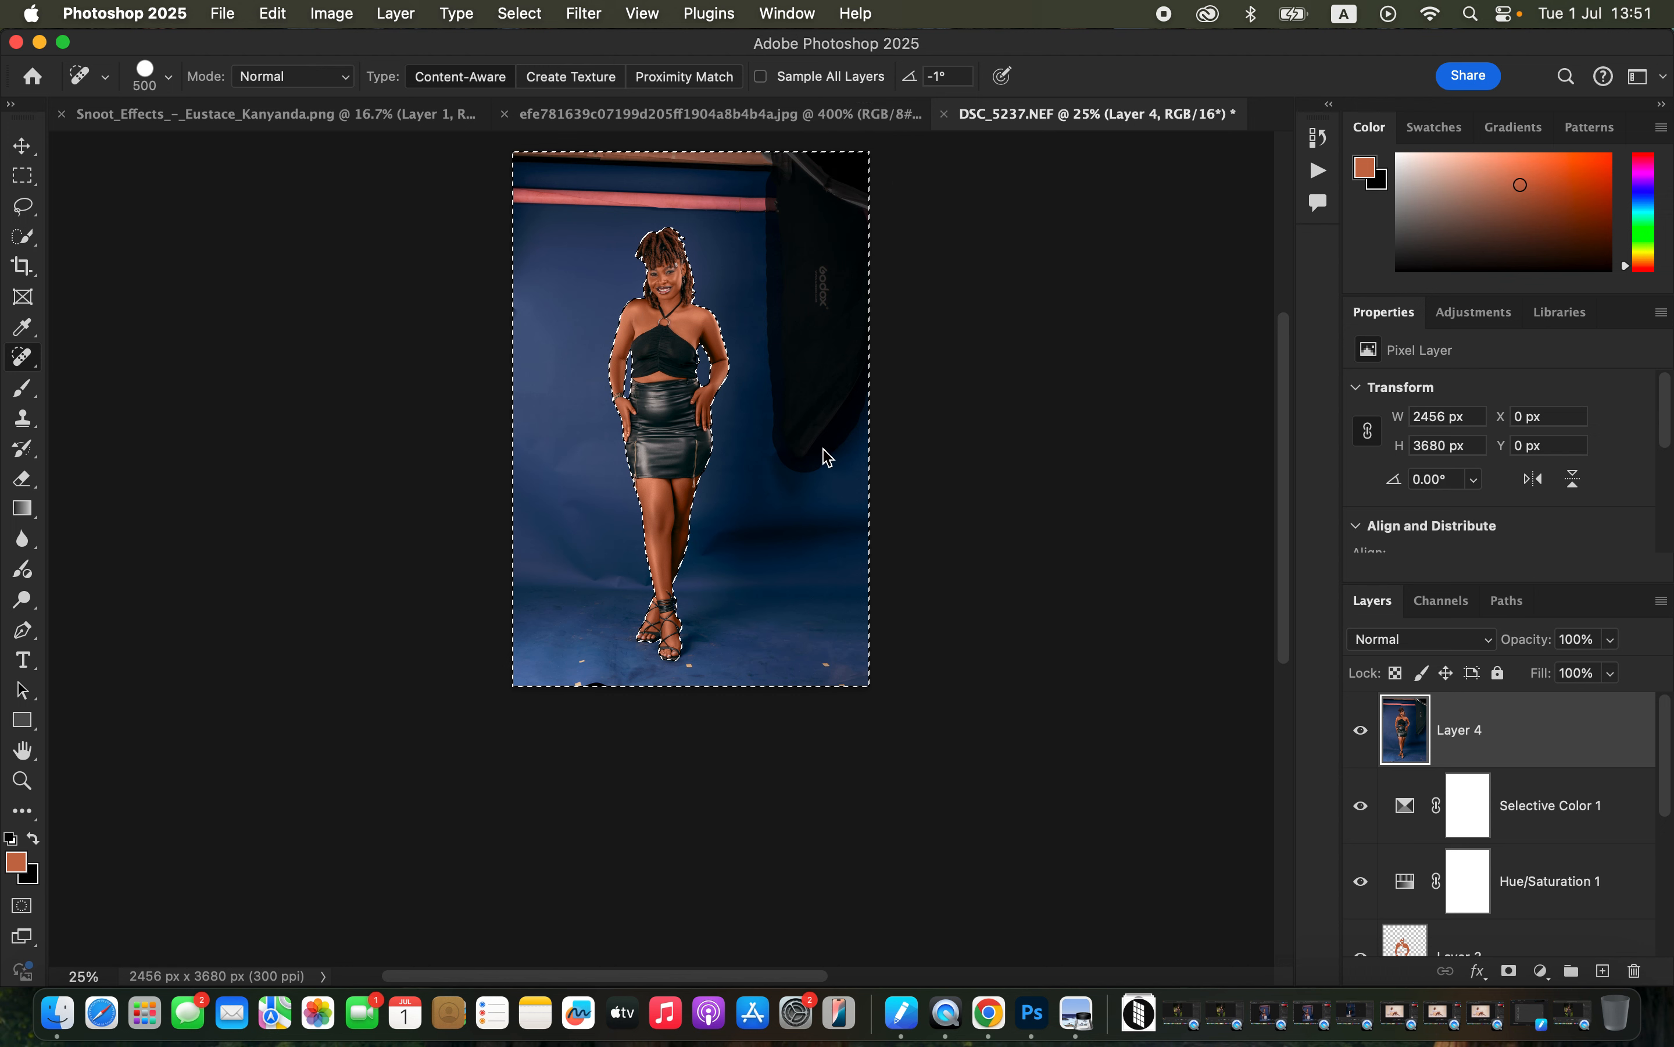
mouse_move(810, 457)
left_mouse_down()
mouse_move(863, 405)
mouse_move(815, 444)
left_mouse_up()
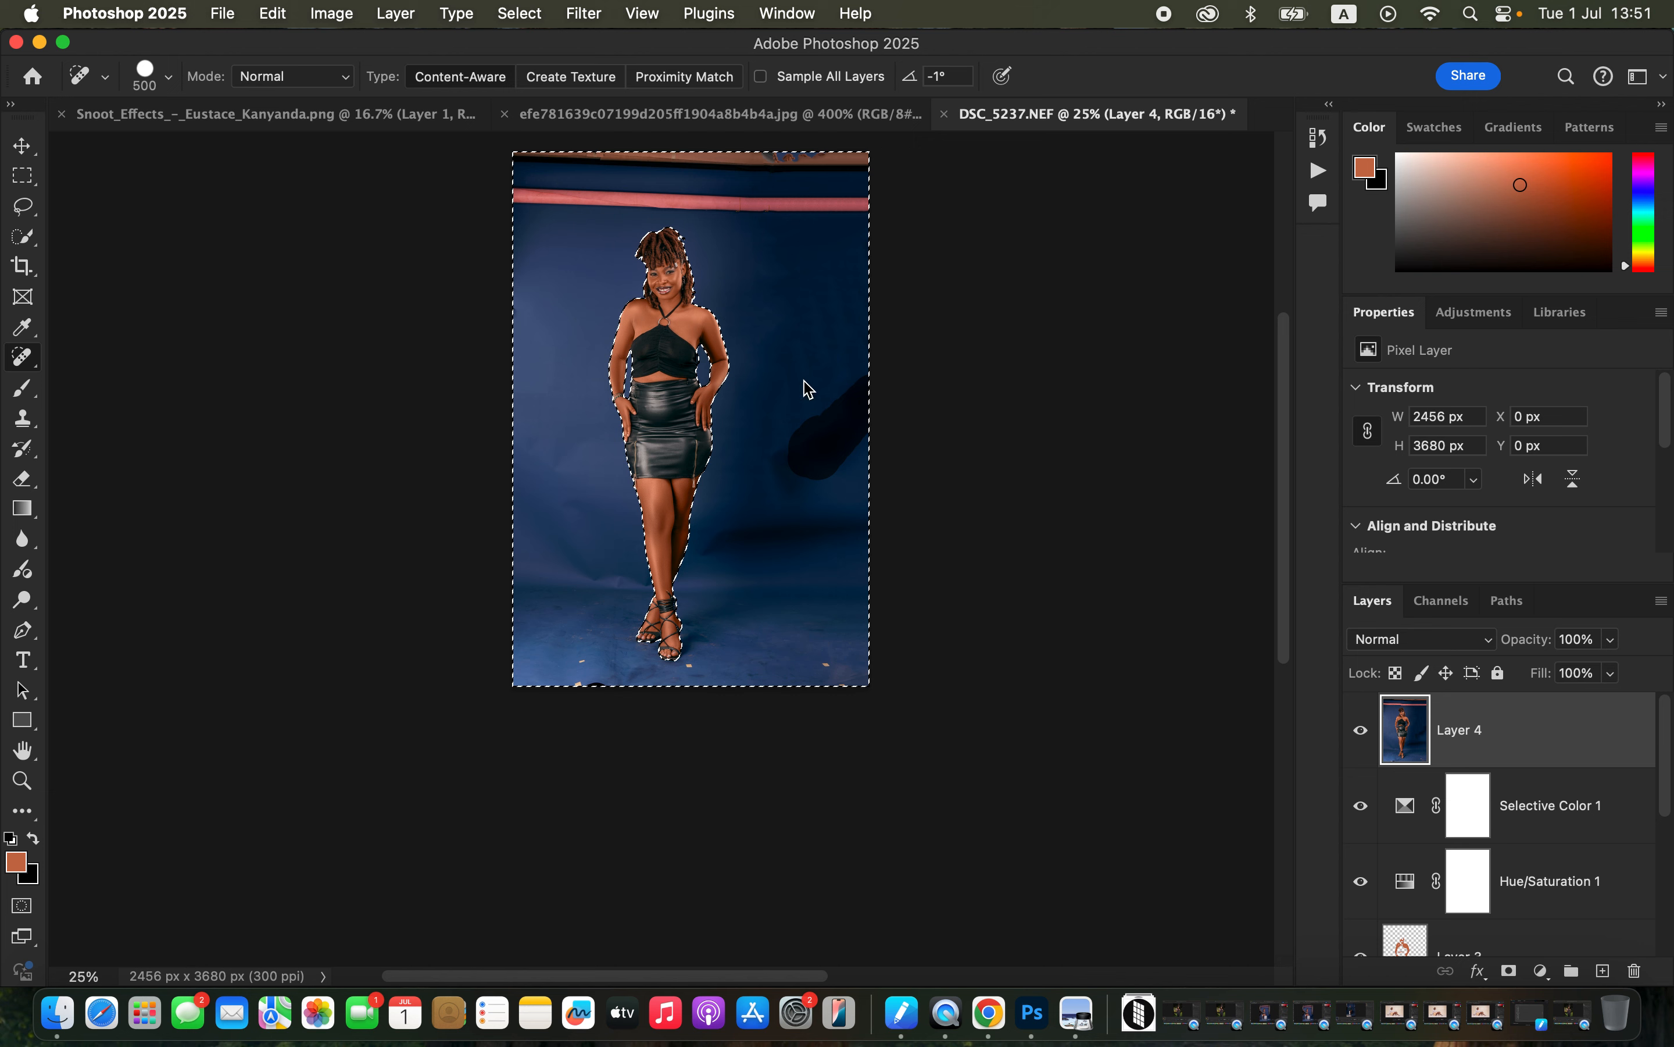
Heal away the pink pole, the strip along the photo's upper edge and the floor specks with a 200 px brush.
key("bracketleft")
key("bracketleft")
key("bracketleft")
key("bracketleft")
key("bracketleft")
key("bracketleft")
key("bracketleft")
key("bracketleft")
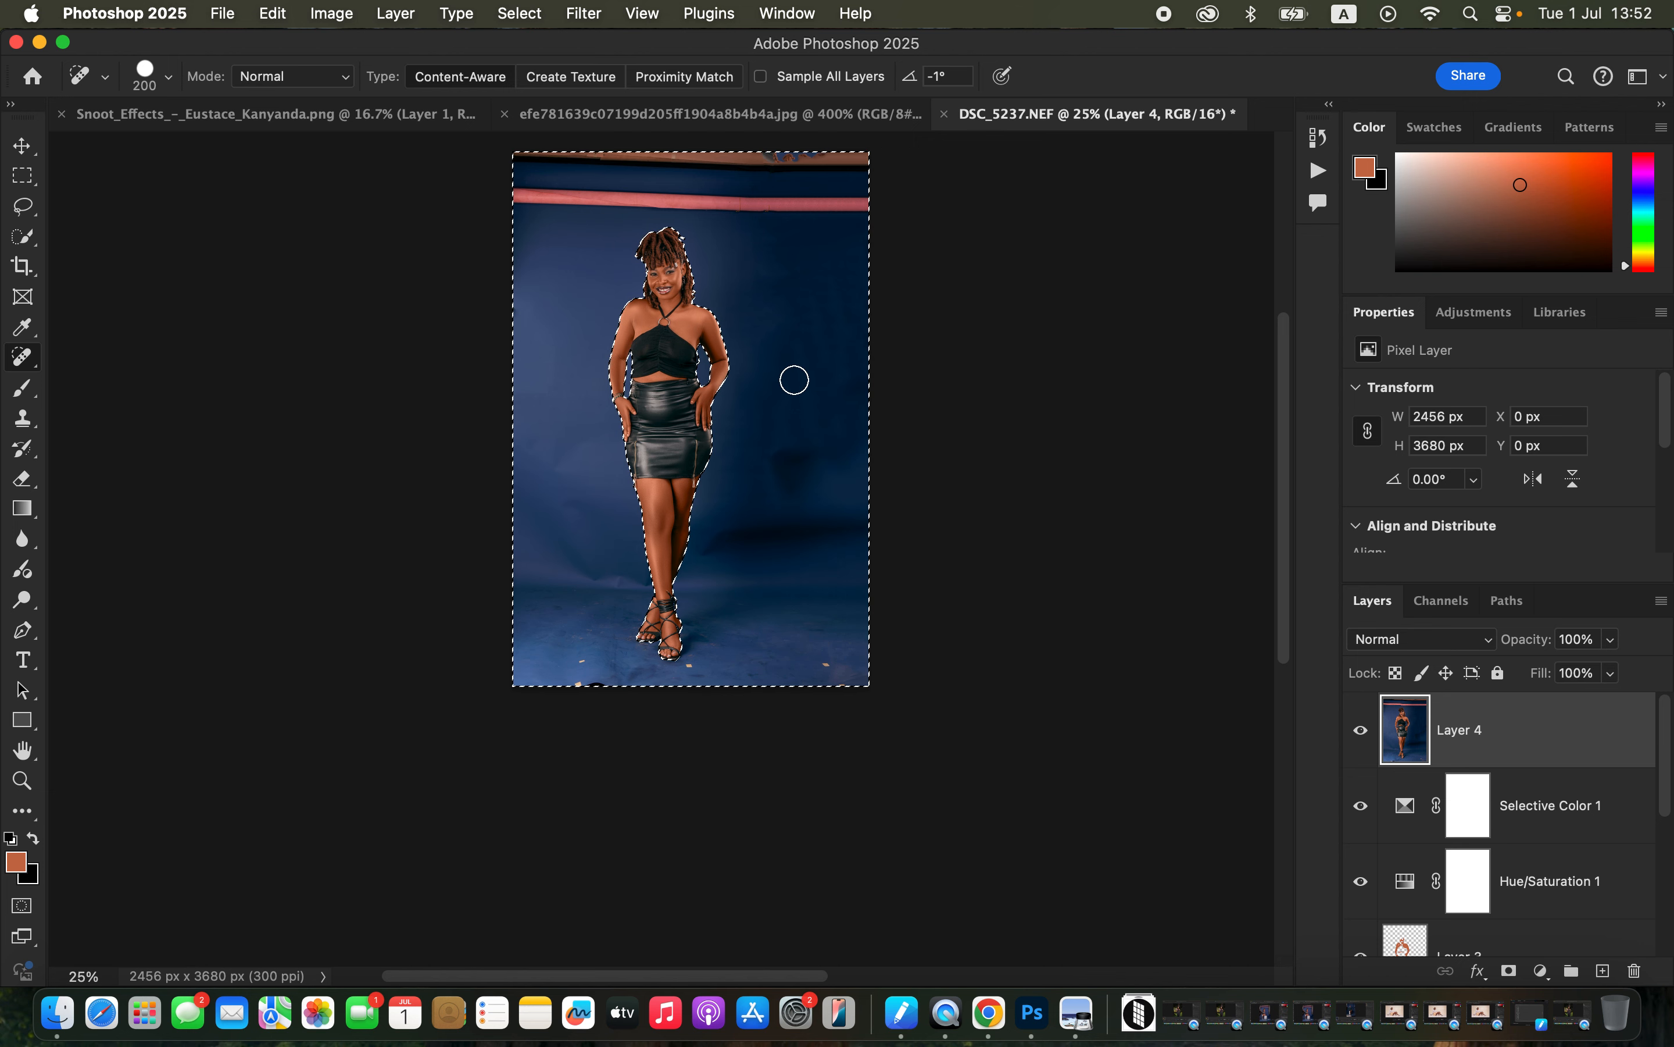
mouse_move(516, 190)
left_mouse_down()
mouse_move(581, 193)
mouse_move(505, 208)
mouse_move(587, 194)
mouse_move(875, 209)
mouse_move(748, 200)
mouse_move(875, 182)
left_mouse_up()
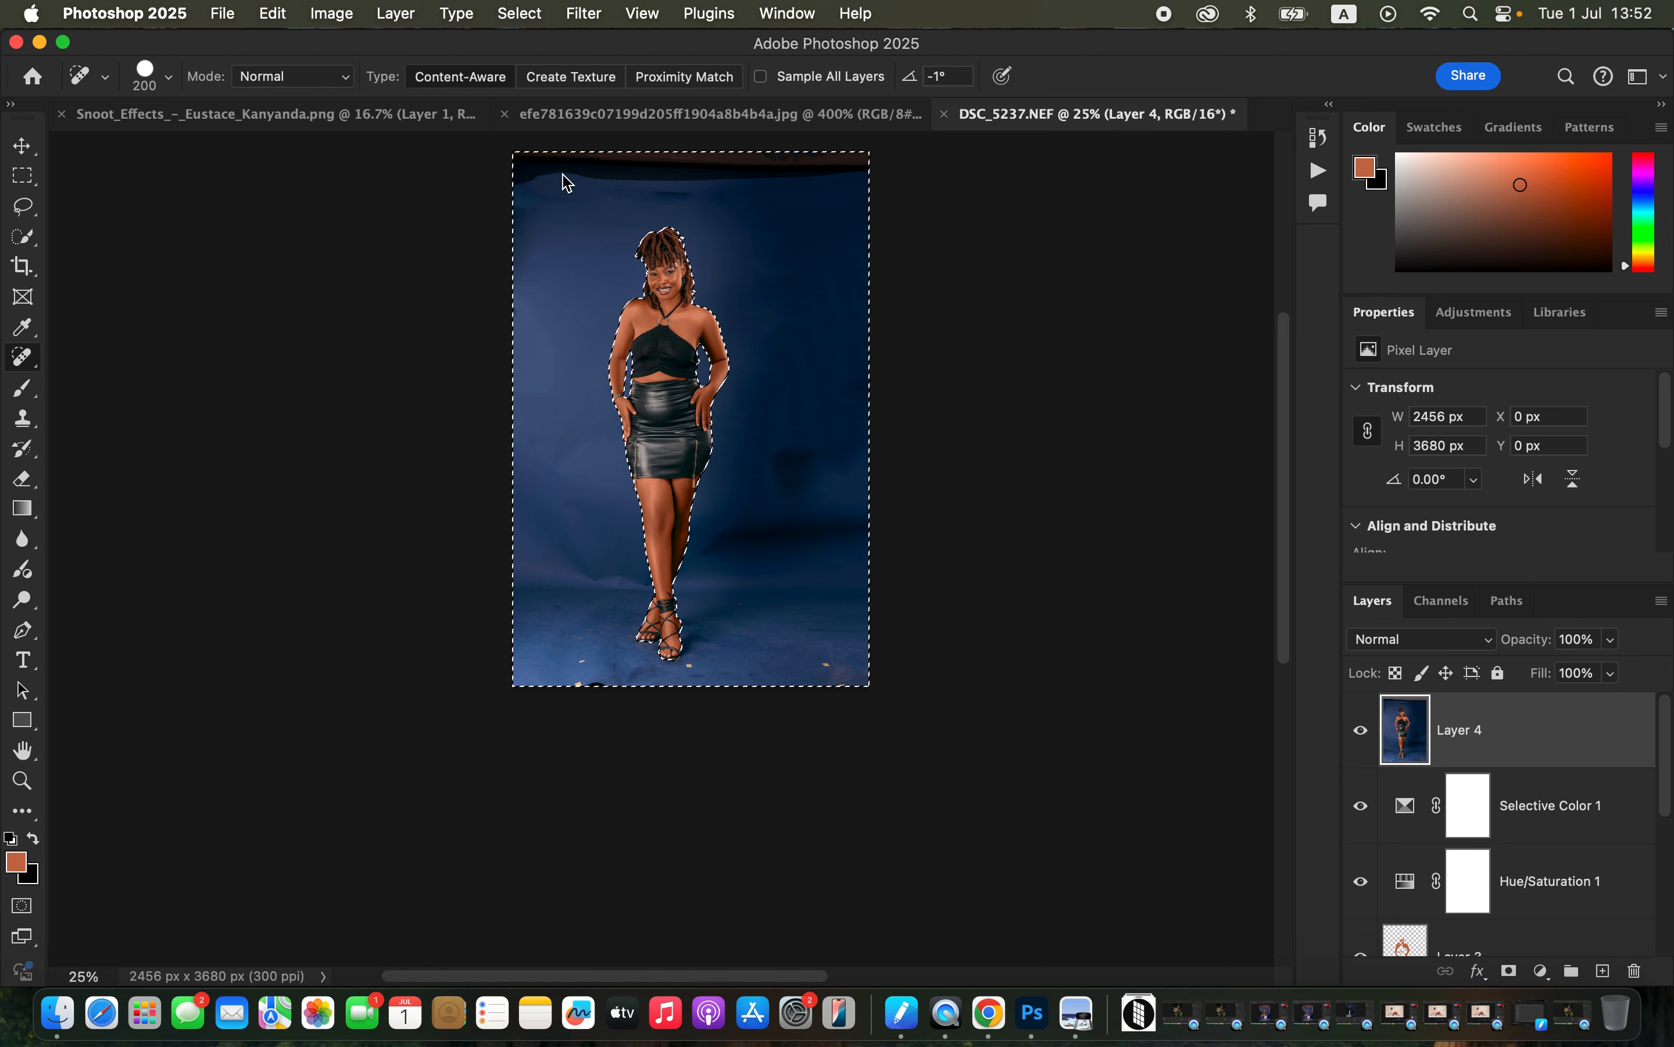
left_click(826, 662)
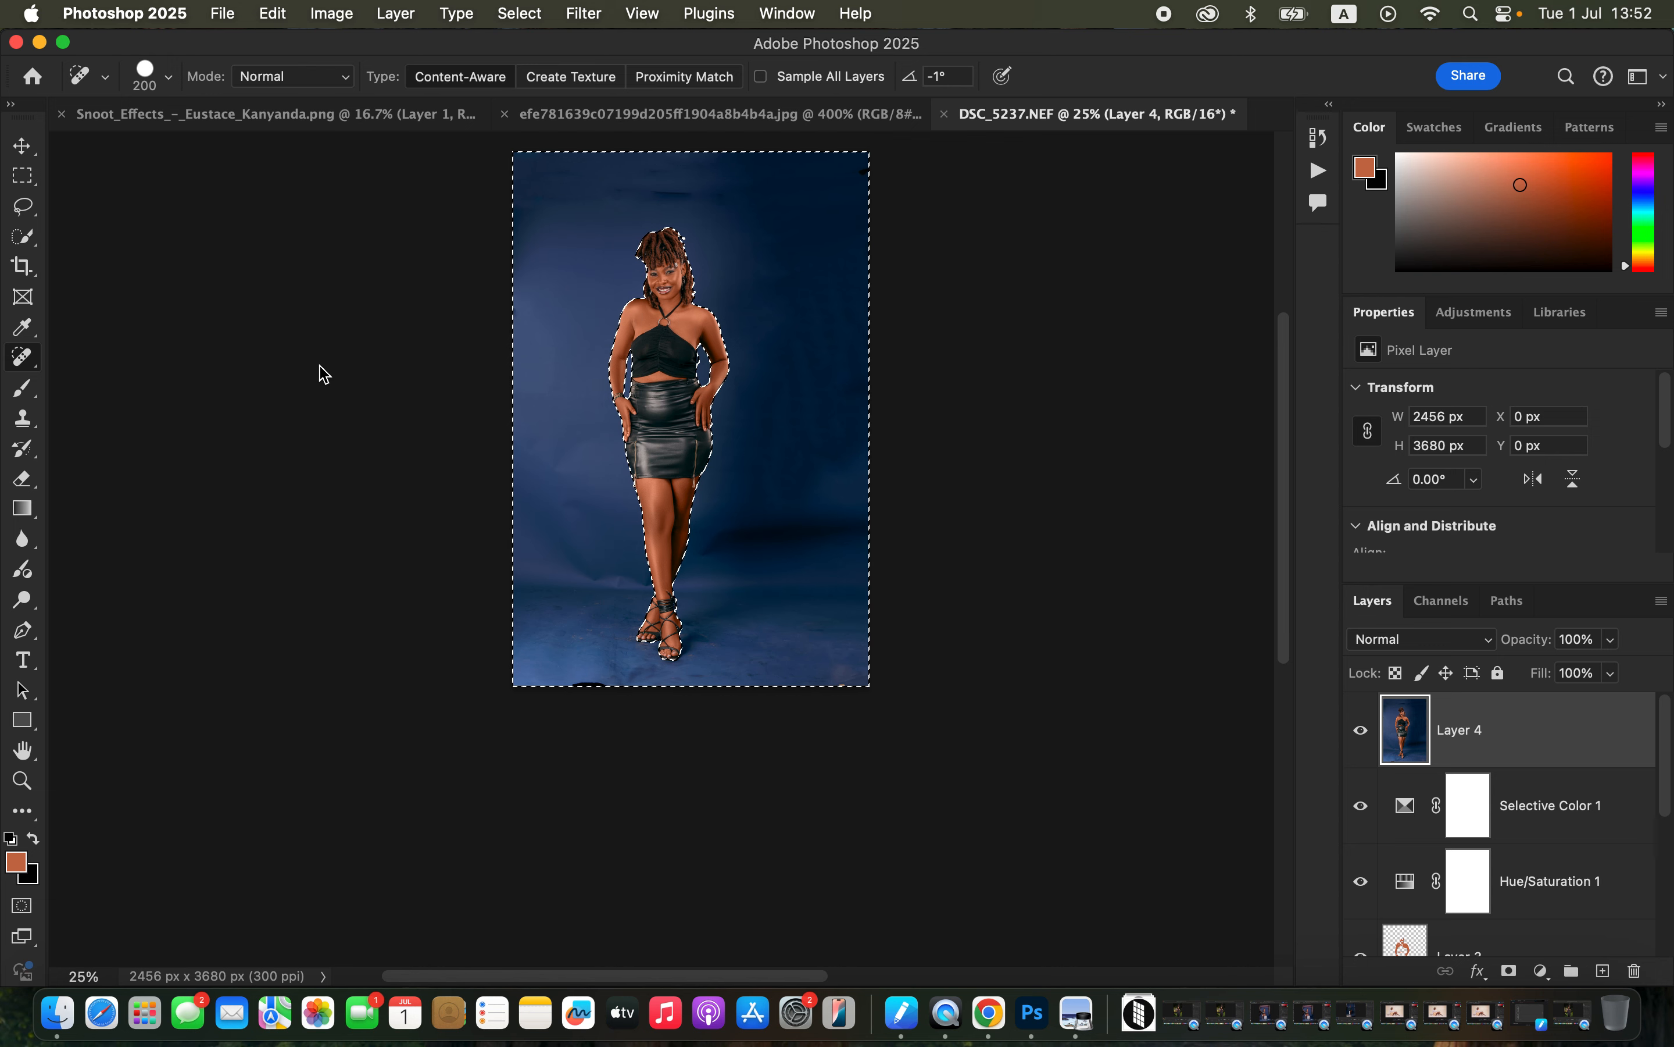
Paint sampled backdrop blue over the dark smudge beside the woman's legs with a 250 px Brush at 64% flow.
left_click(22, 388)
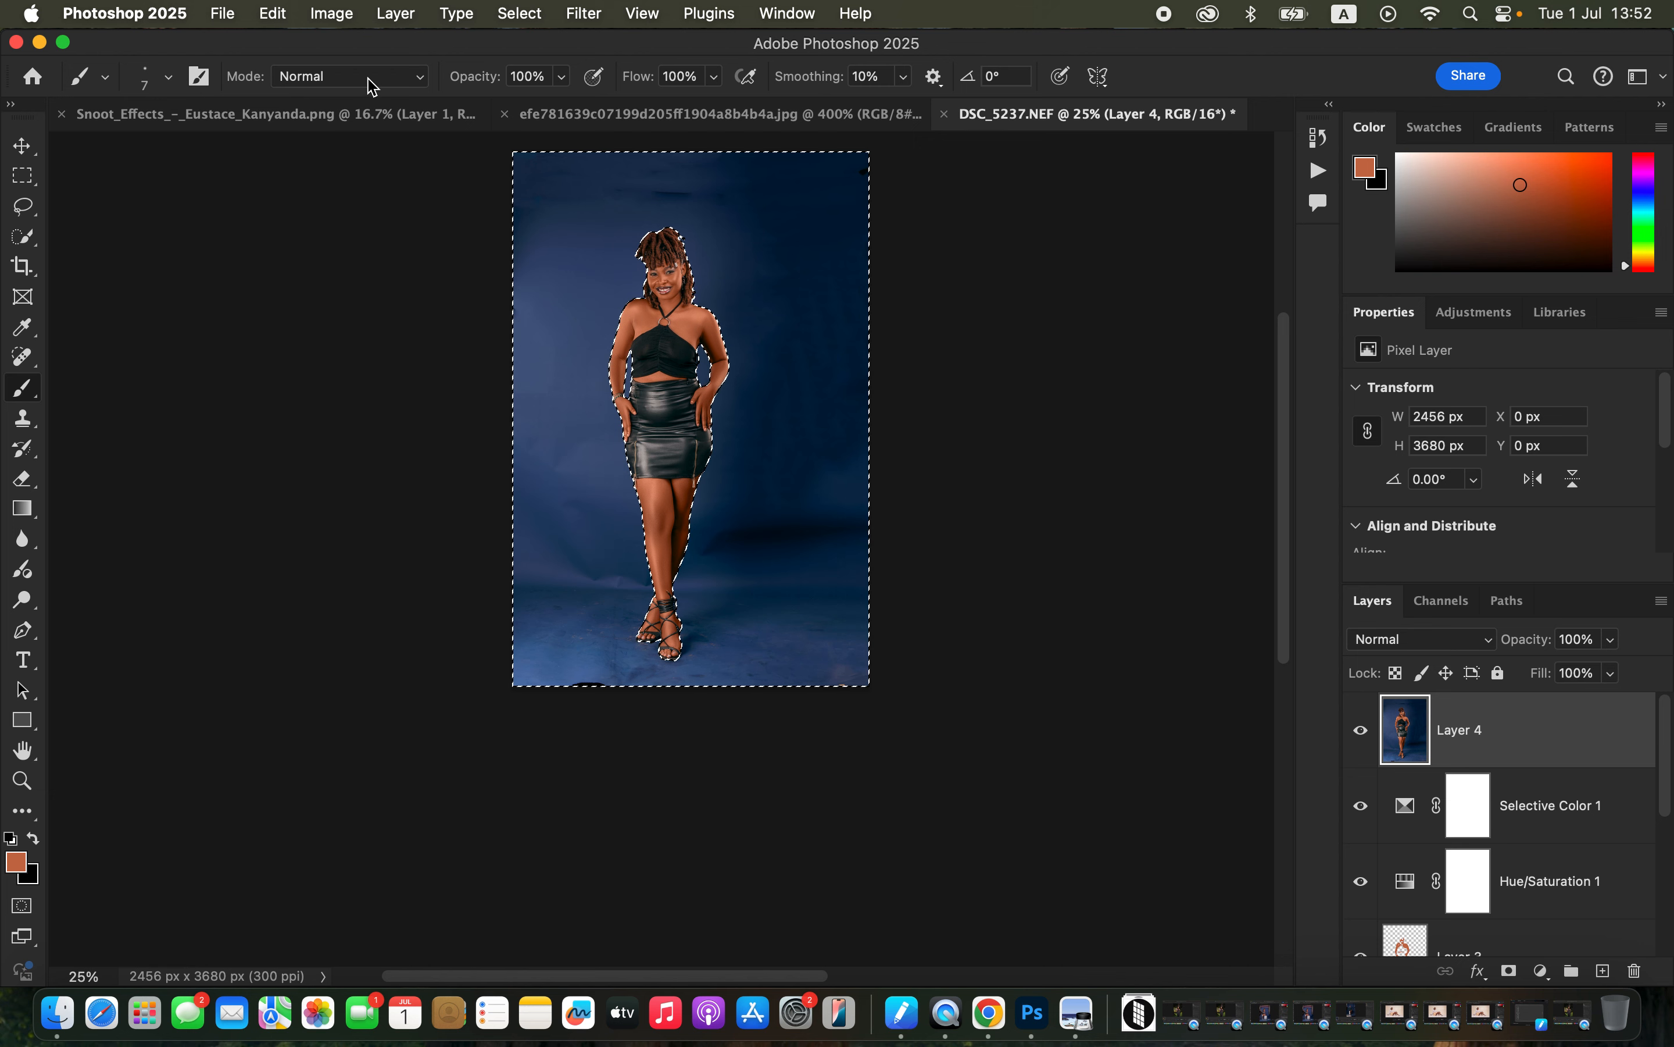
left_click(400, 82)
left_click(400, 80)
left_click_drag(713, 76, 679, 114)
key("super+equal")
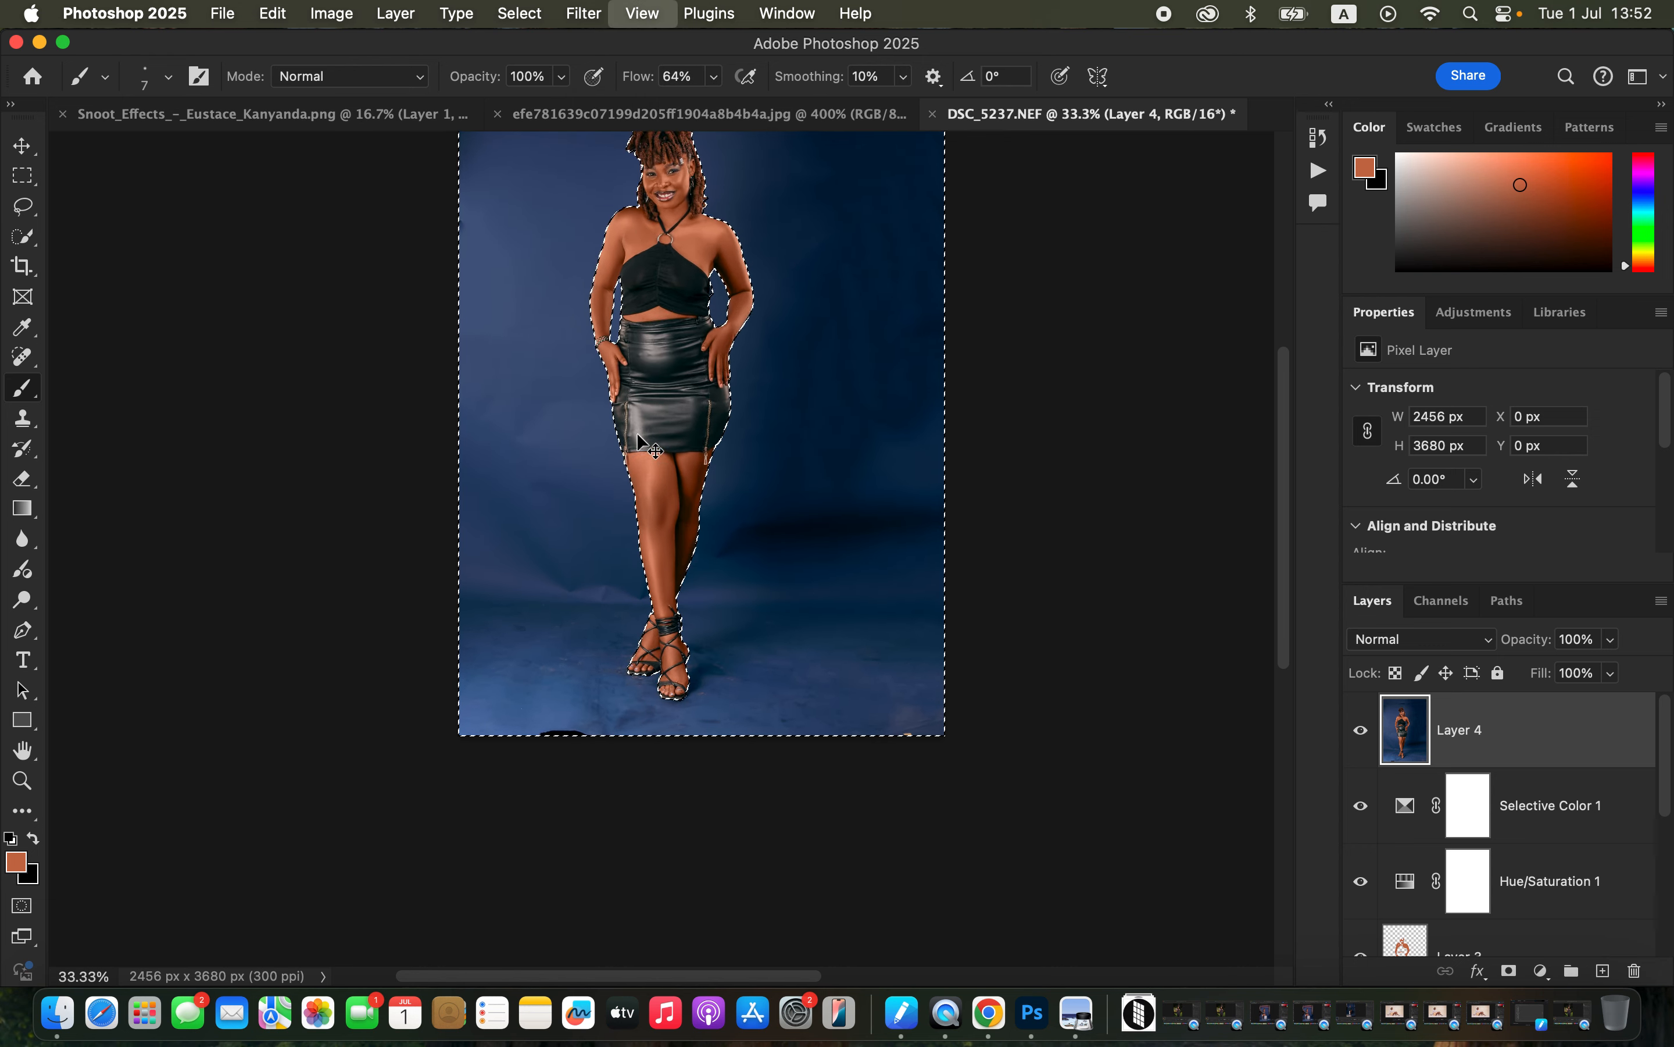
key("super+equal")
left_click_drag(763, 542, 778, 729)
key("bracketright")
key("bracketright")
key("bracketright")
key("bracketright")
key("bracketright")
key("bracketright")
key("bracketright")
key("bracketright")
key("bracketright")
key("bracketright")
key("bracketright")
key("bracketright")
key("bracketright")
key("bracketright")
key("bracketright")
key("bracketright")
key("bracketright")
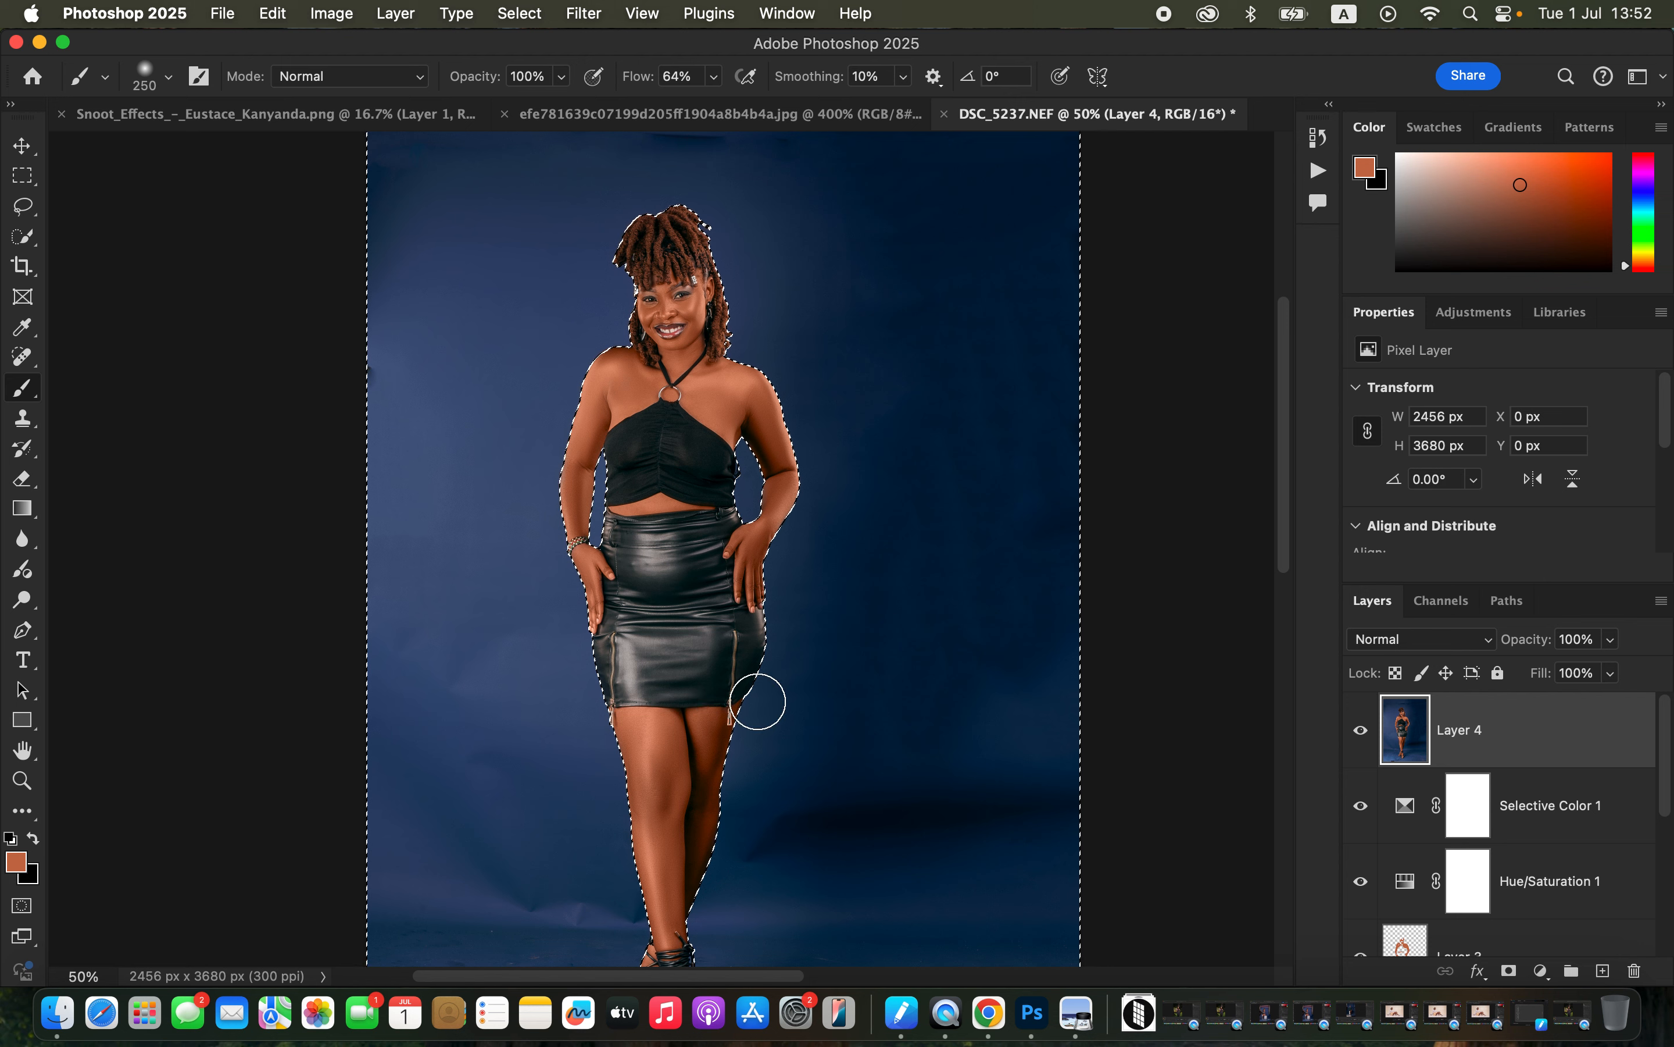
left_click(769, 737, "alt")
mouse_move(808, 765)
left_mouse_down()
mouse_move(789, 831)
mouse_move(831, 794)
mouse_move(870, 834)
mouse_move(882, 799)
left_mouse_up()
Enlarge the brush to 700 px and smooth the backdrop to the right of the skirt with the sampled blue.
key("bracketright")
key("bracketright")
key("bracketright")
key("bracketright")
key("bracketright")
mouse_move(869, 697)
left_mouse_down()
mouse_move(904, 770)
mouse_move(987, 766)
left_mouse_up()
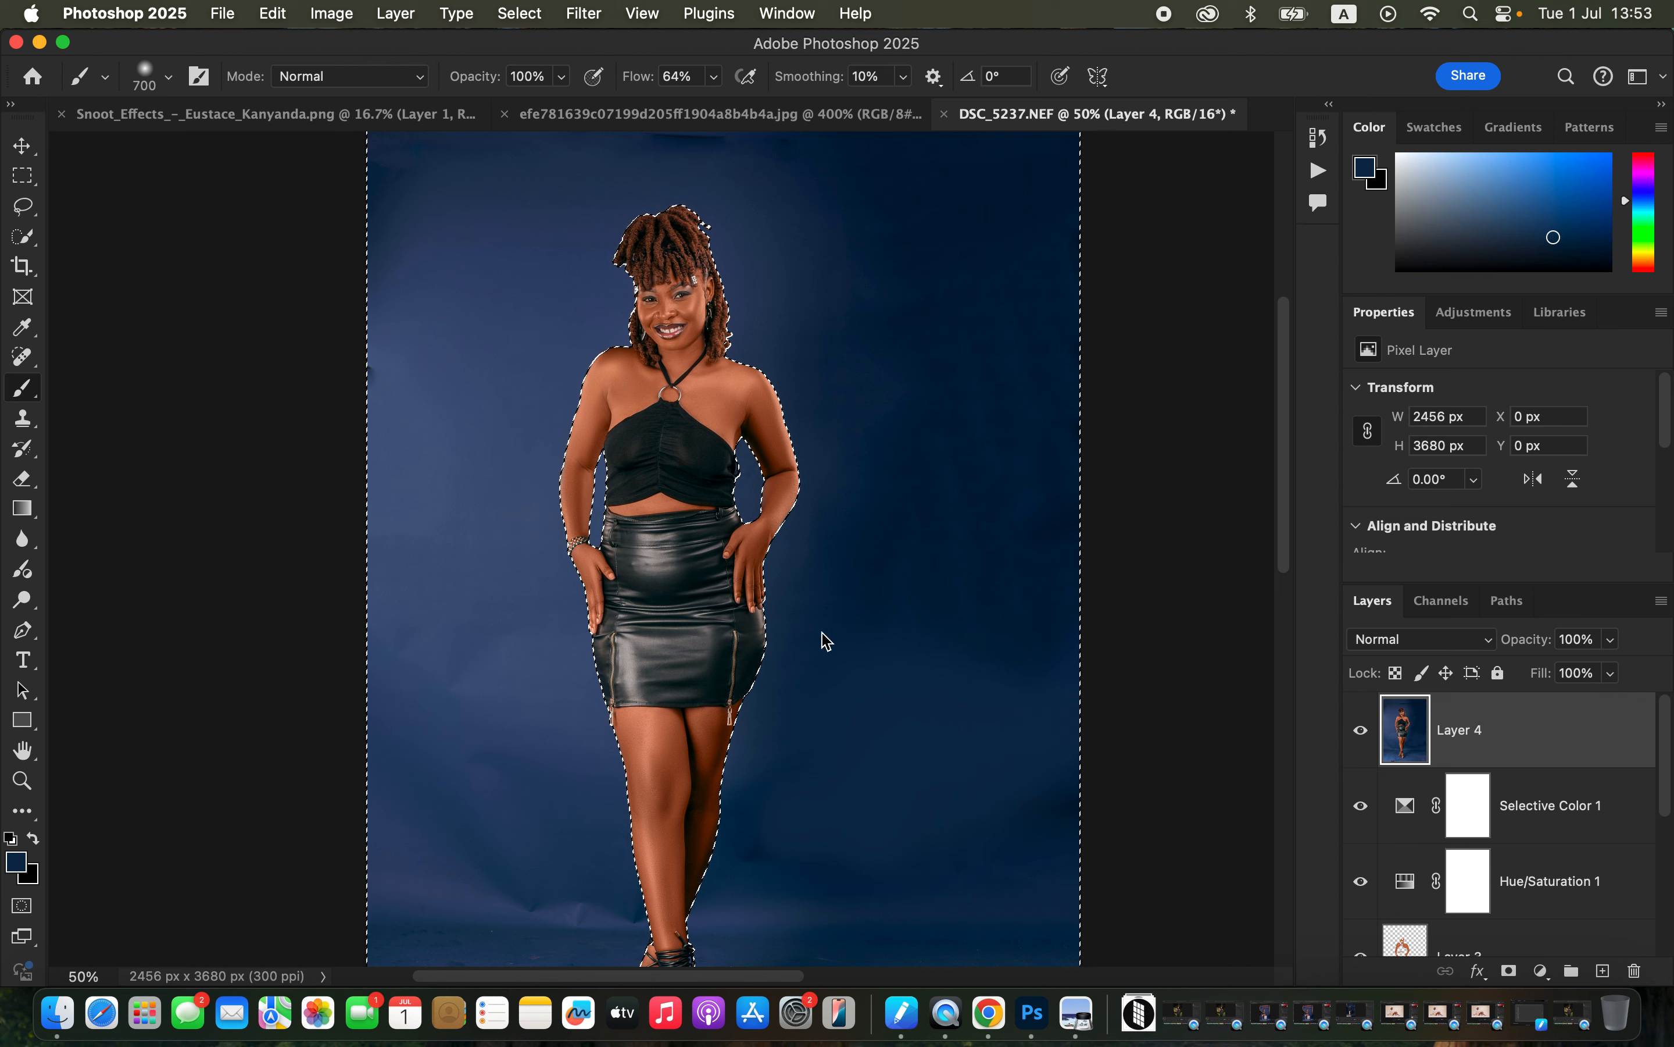
Even out the right half of the backdrop with the 700 px brush, resampling nearby blues at several heights.
left_click(803, 652, "alt")
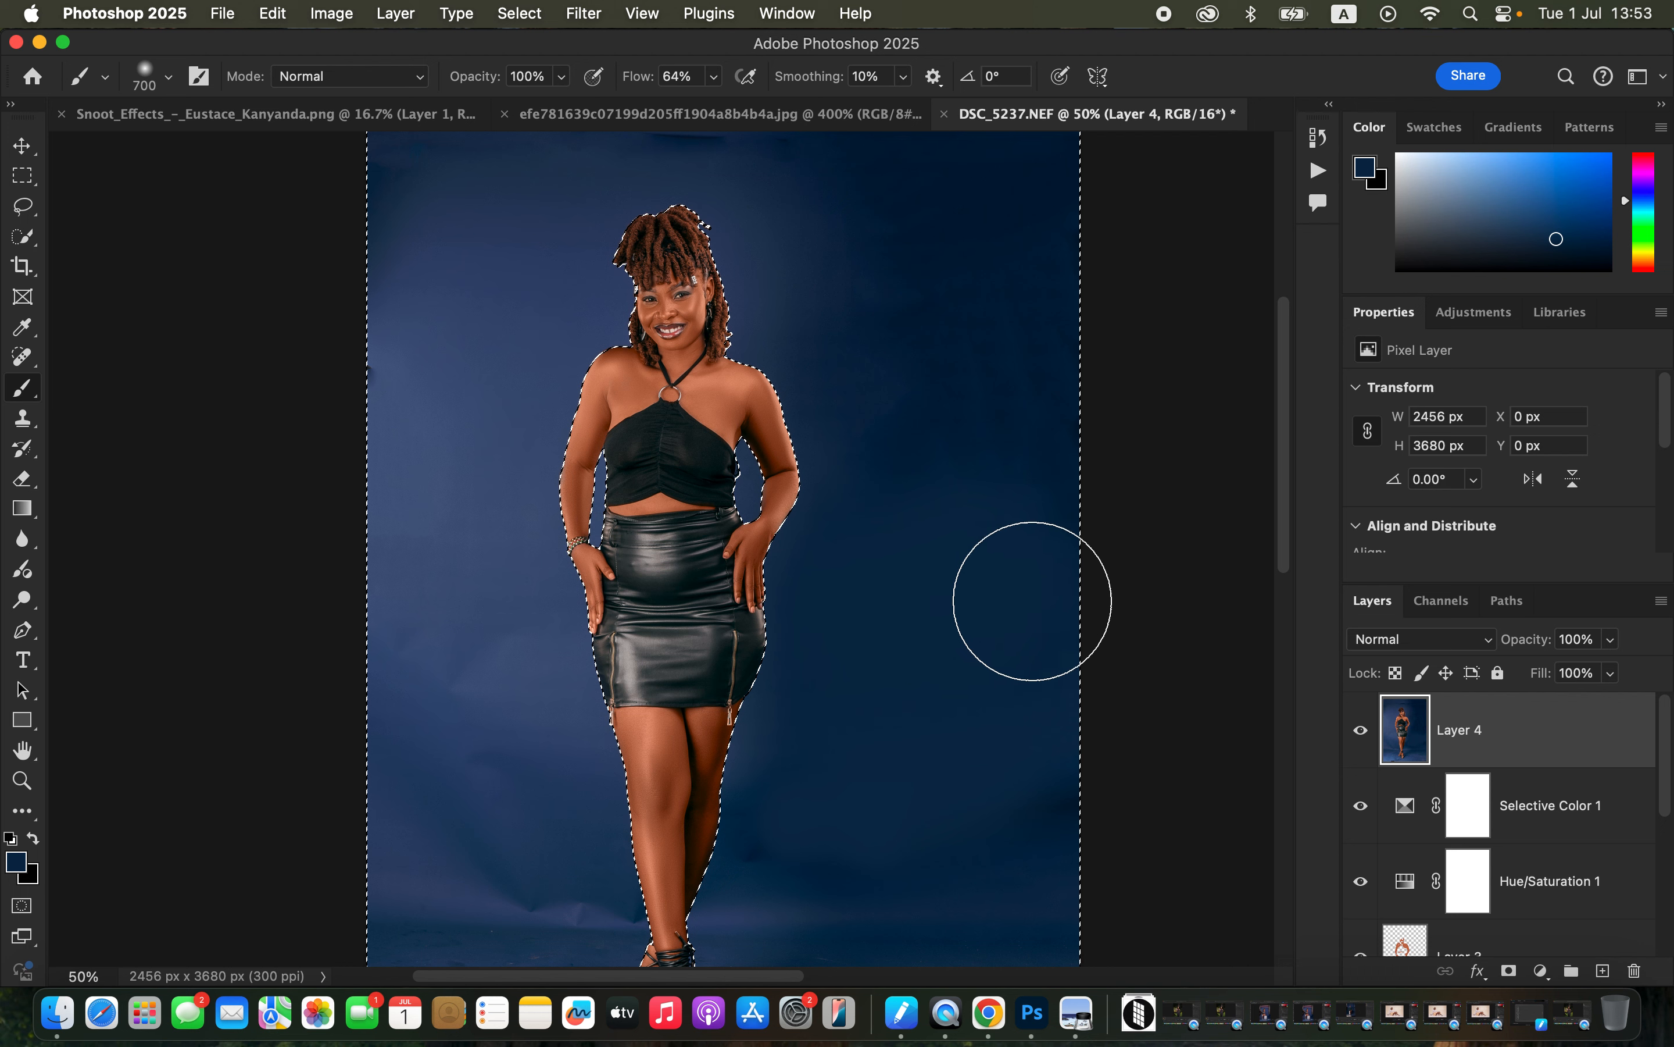
left_click(856, 407, "alt")
left_click(876, 377, "alt")
left_click(944, 225, "alt")
left_click(958, 537, "alt")
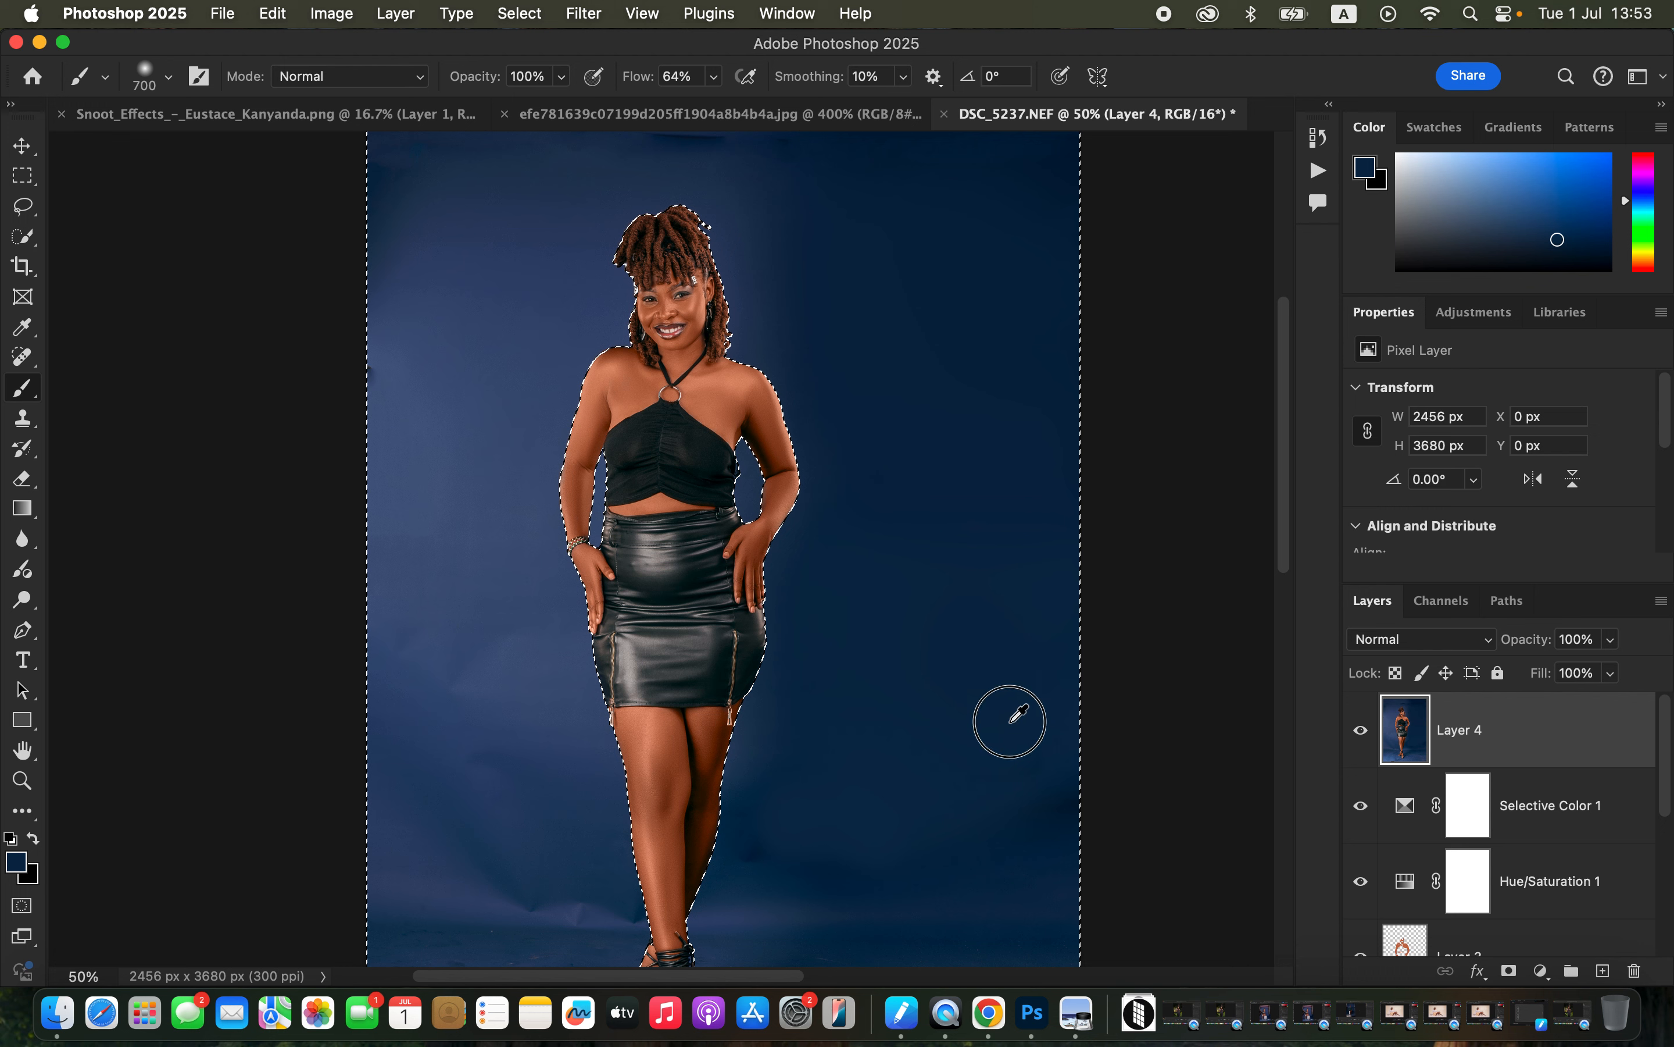
Sample the blue beside the thighs and paint it down along the legs with a 500 px brush.
left_click(845, 730, "alt")
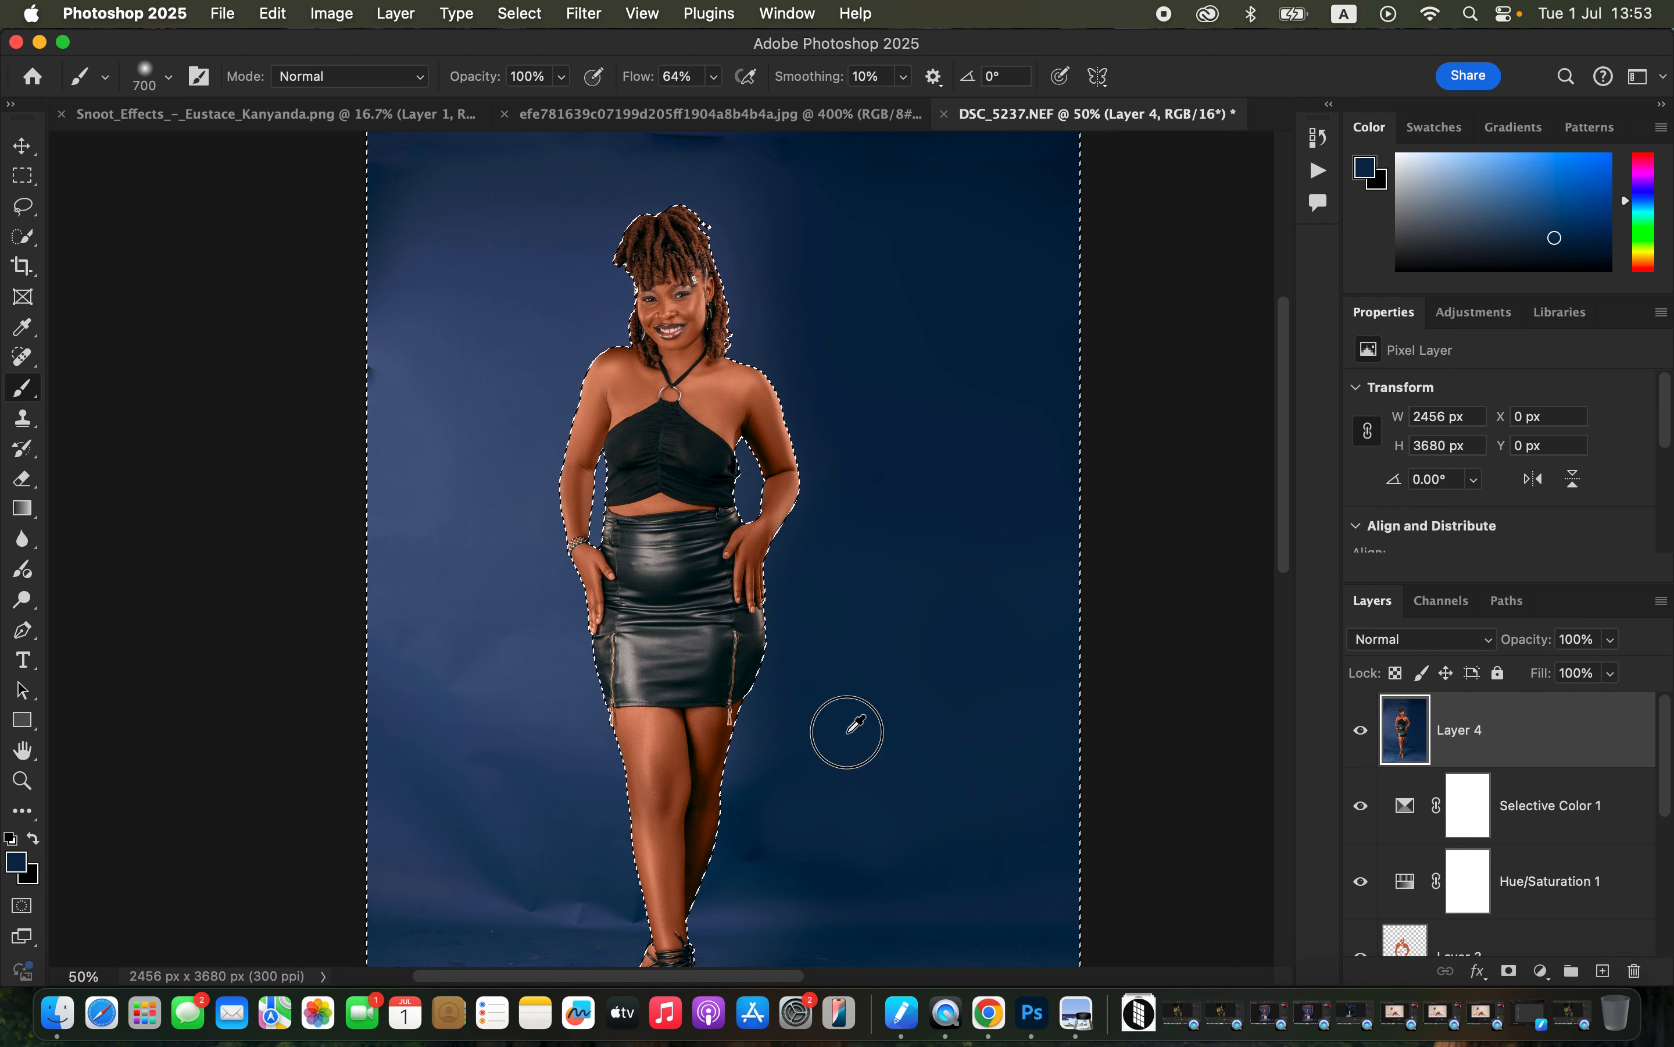
key("bracketleft")
key("bracketleft")
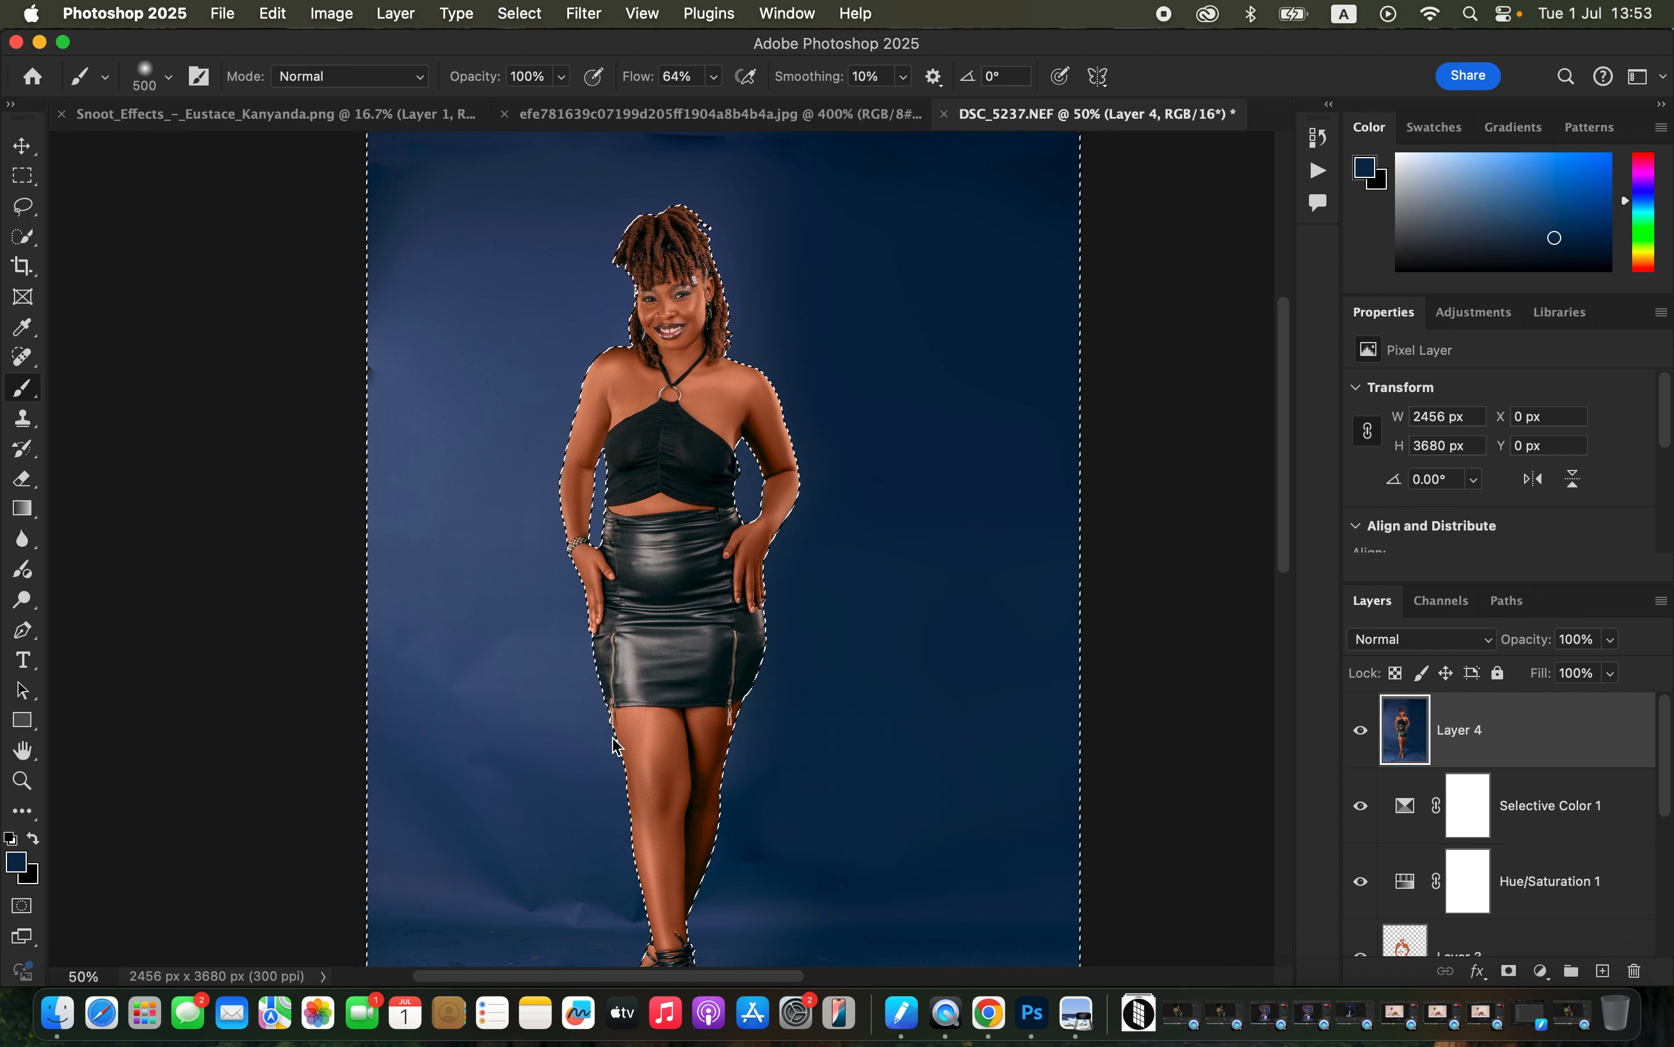
left_click_drag(771, 777, 772, 855)
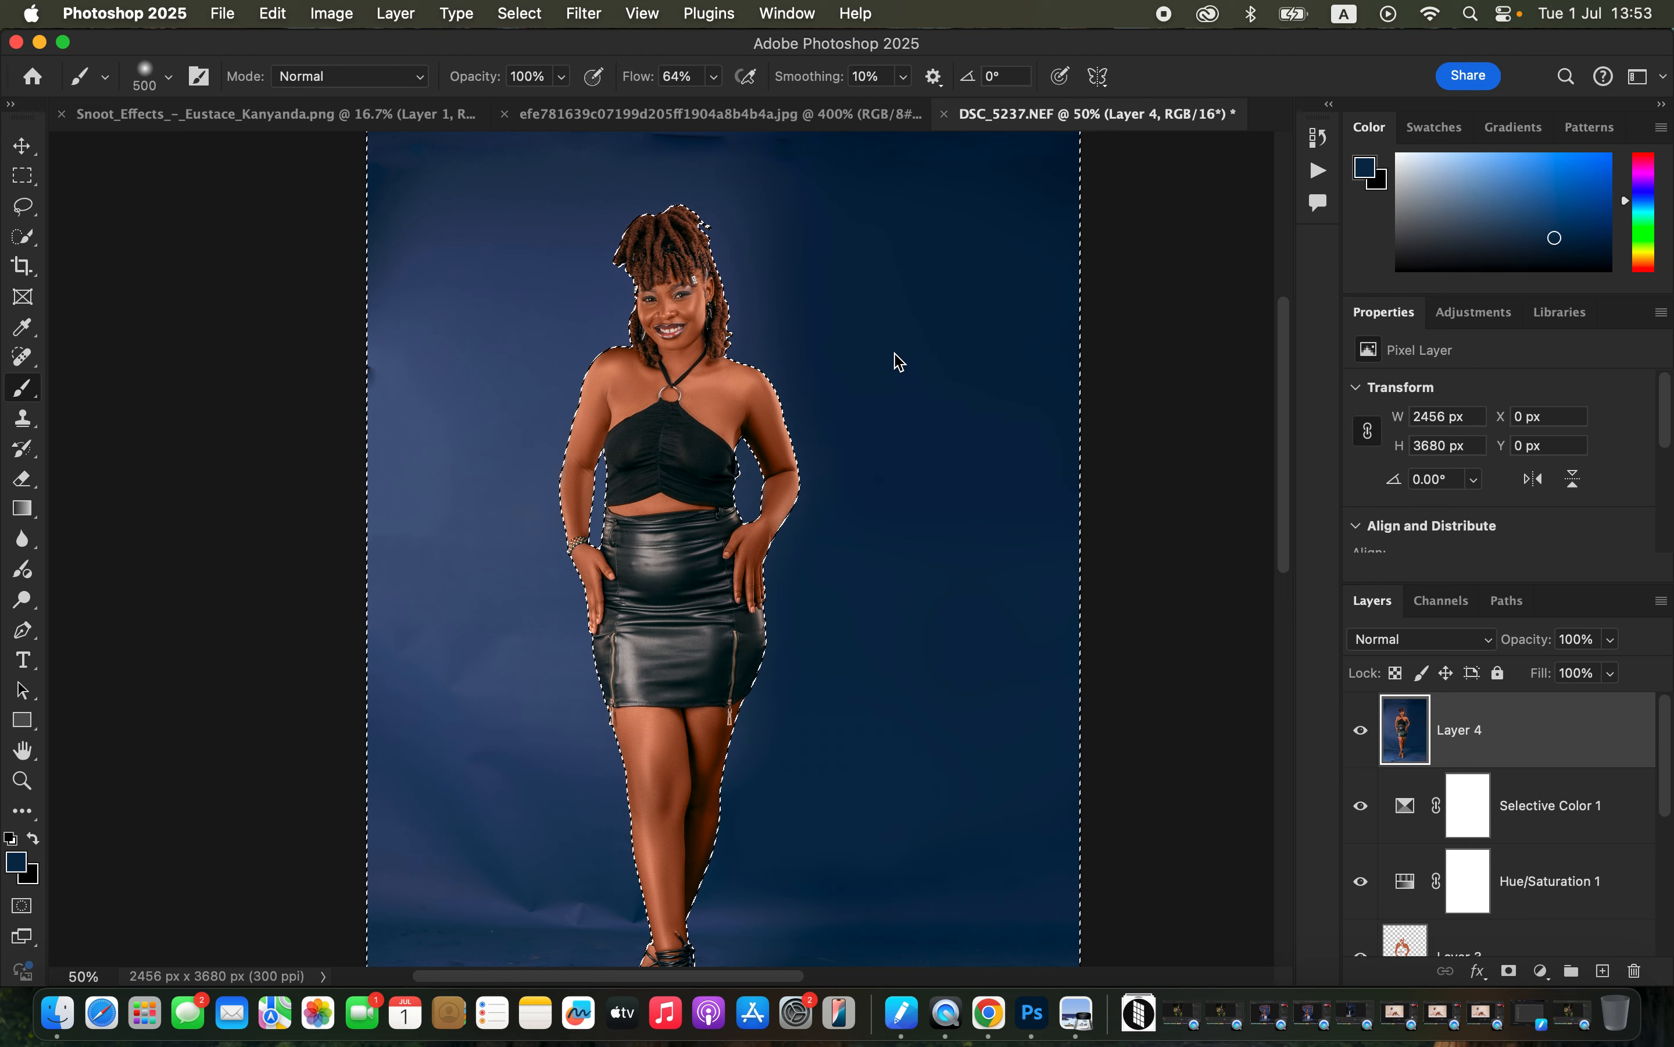
Blend the backdrop beside the woman's head with the 500 px brush, resampling the surrounding blues.
left_click(829, 284, "alt")
left_click_drag(793, 279, 797, 250)
left_click(872, 262, "alt")
left_click(842, 239, "alt")
left_click(986, 281, "alt")
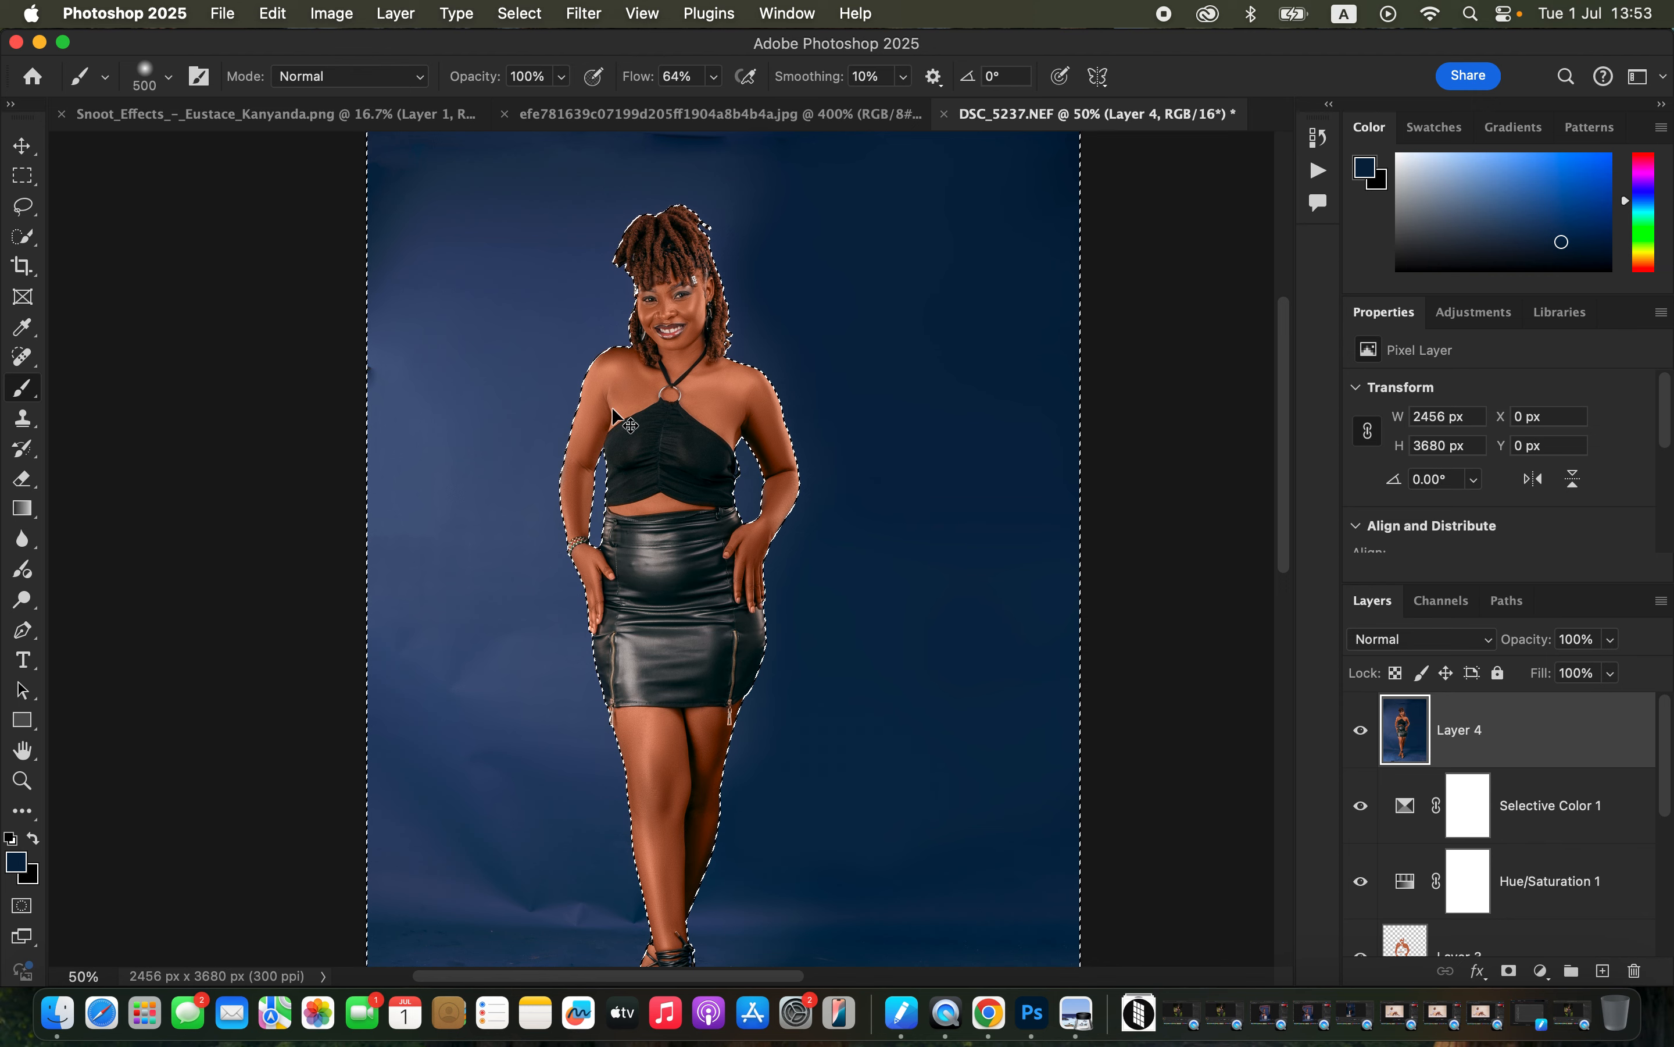
Smooth the backdrop beside the head and cover the dark spot in the photo's upper-right corner with sampled blues.
key("super+minus")
left_click(761, 331, "alt")
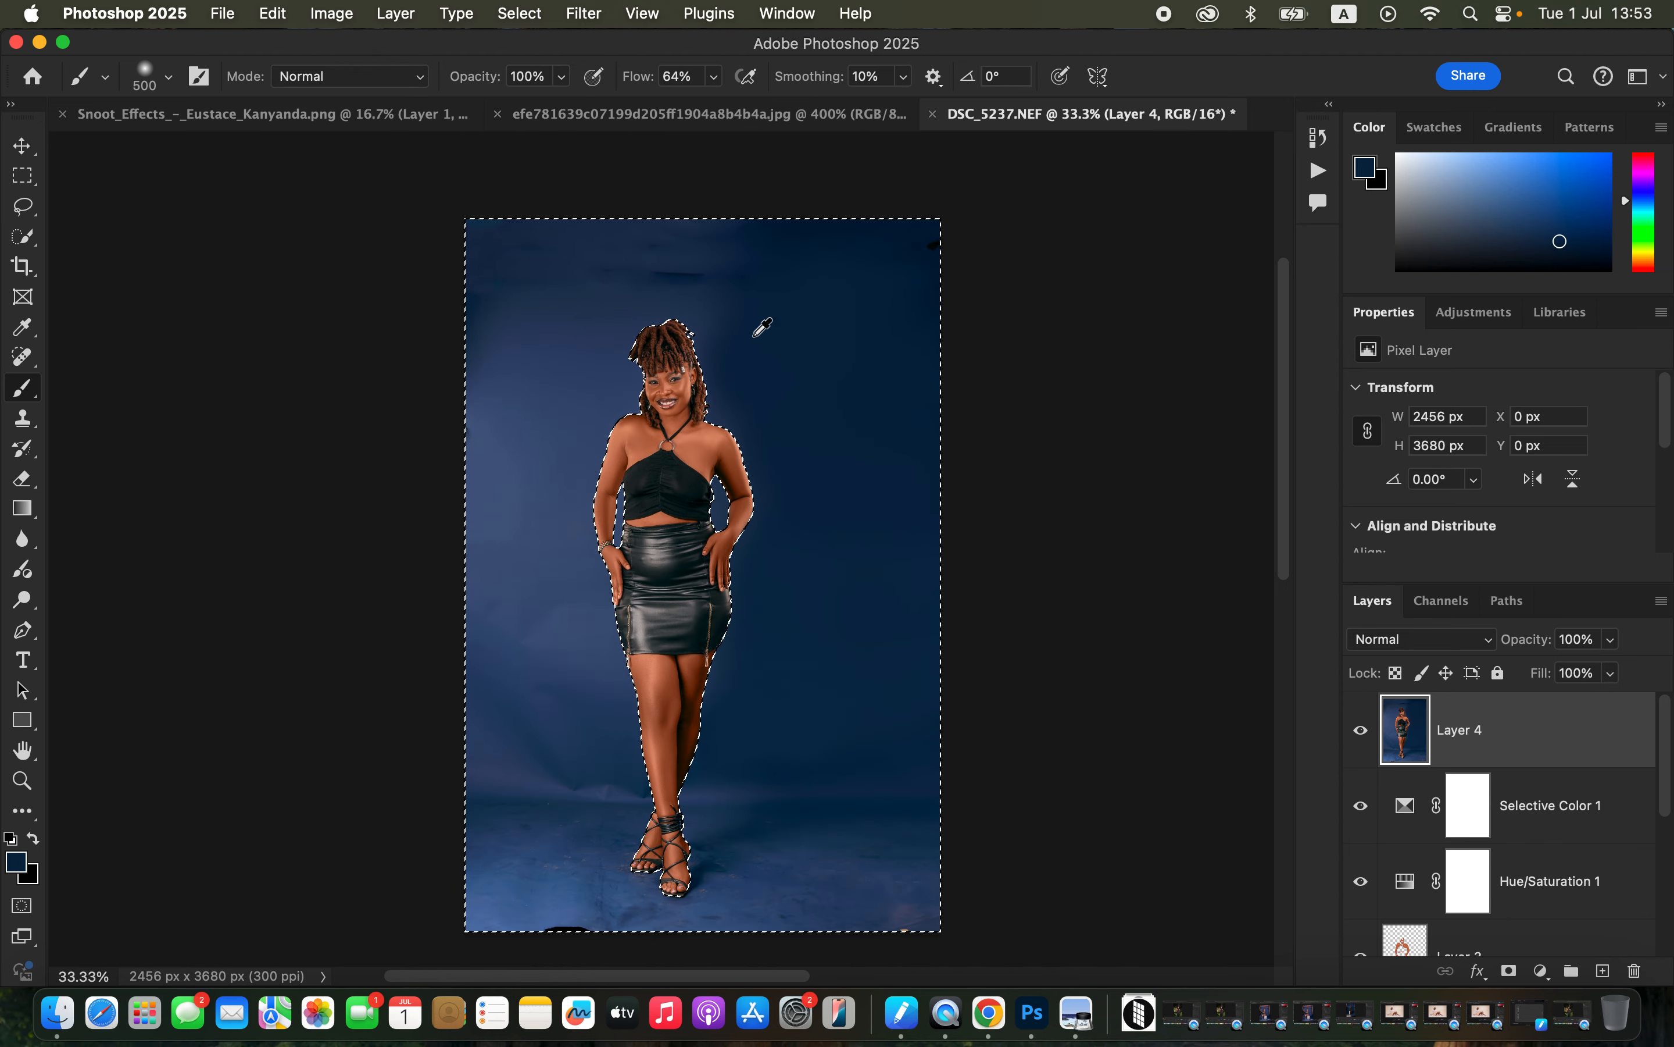
left_click(738, 324, "alt")
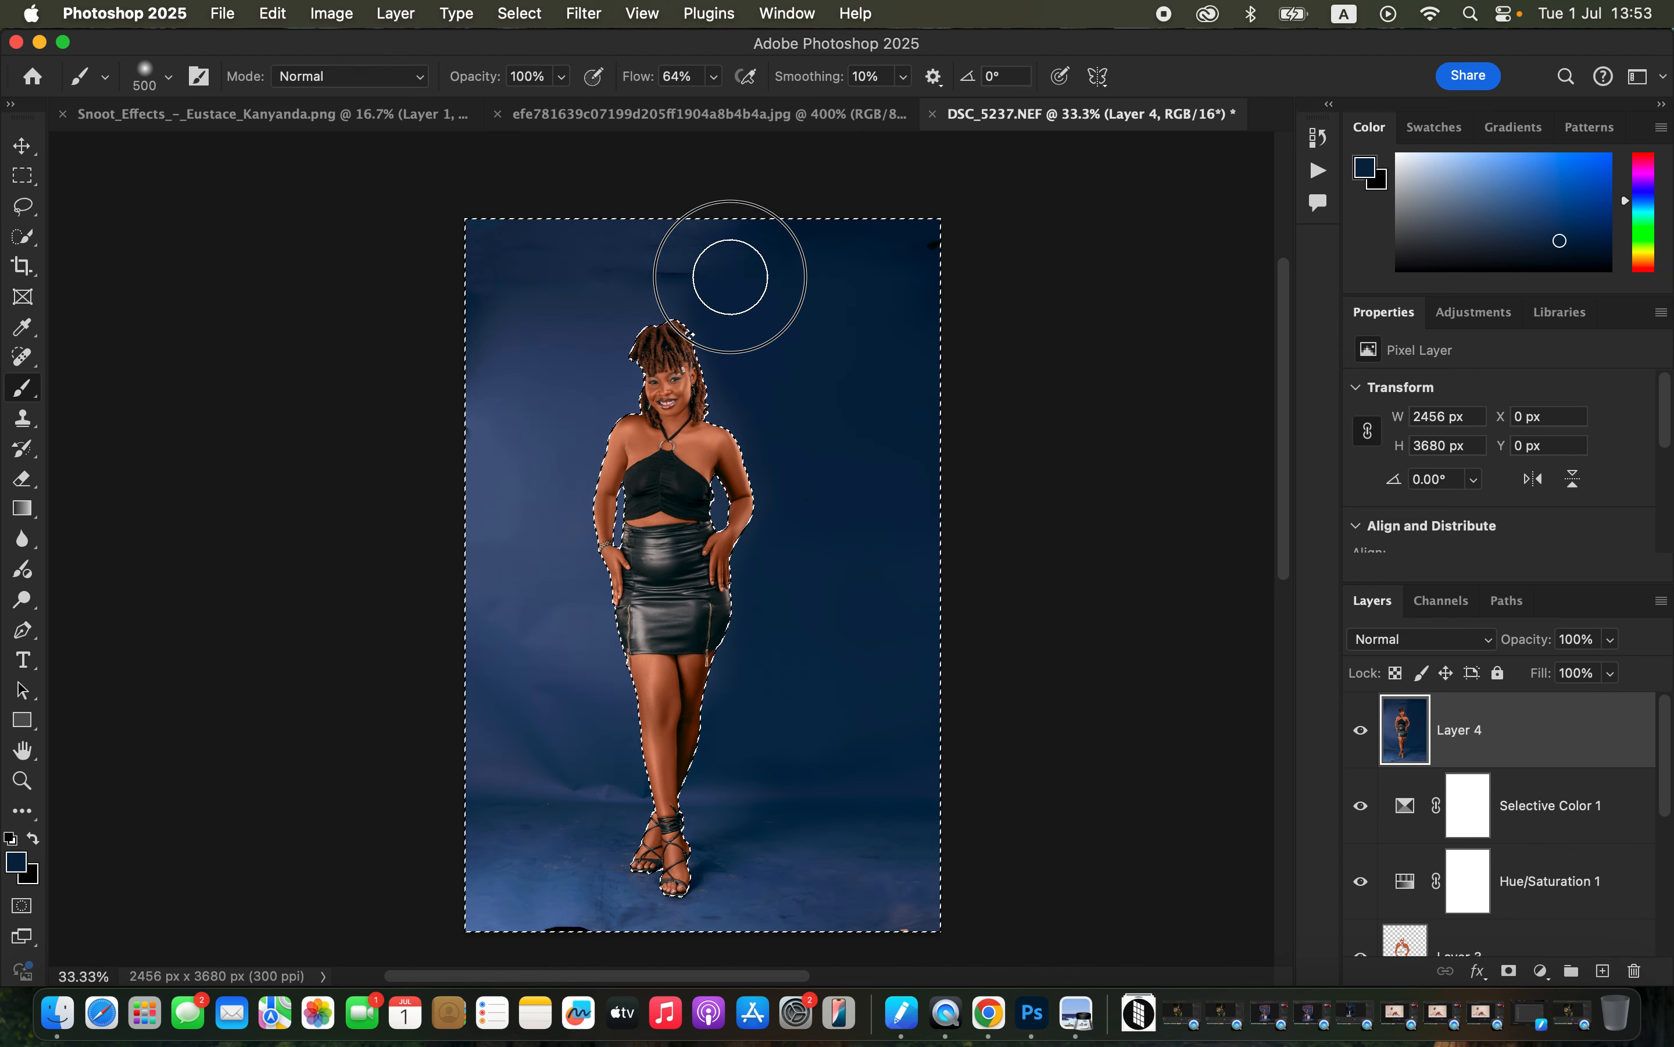
left_click(908, 232, "alt")
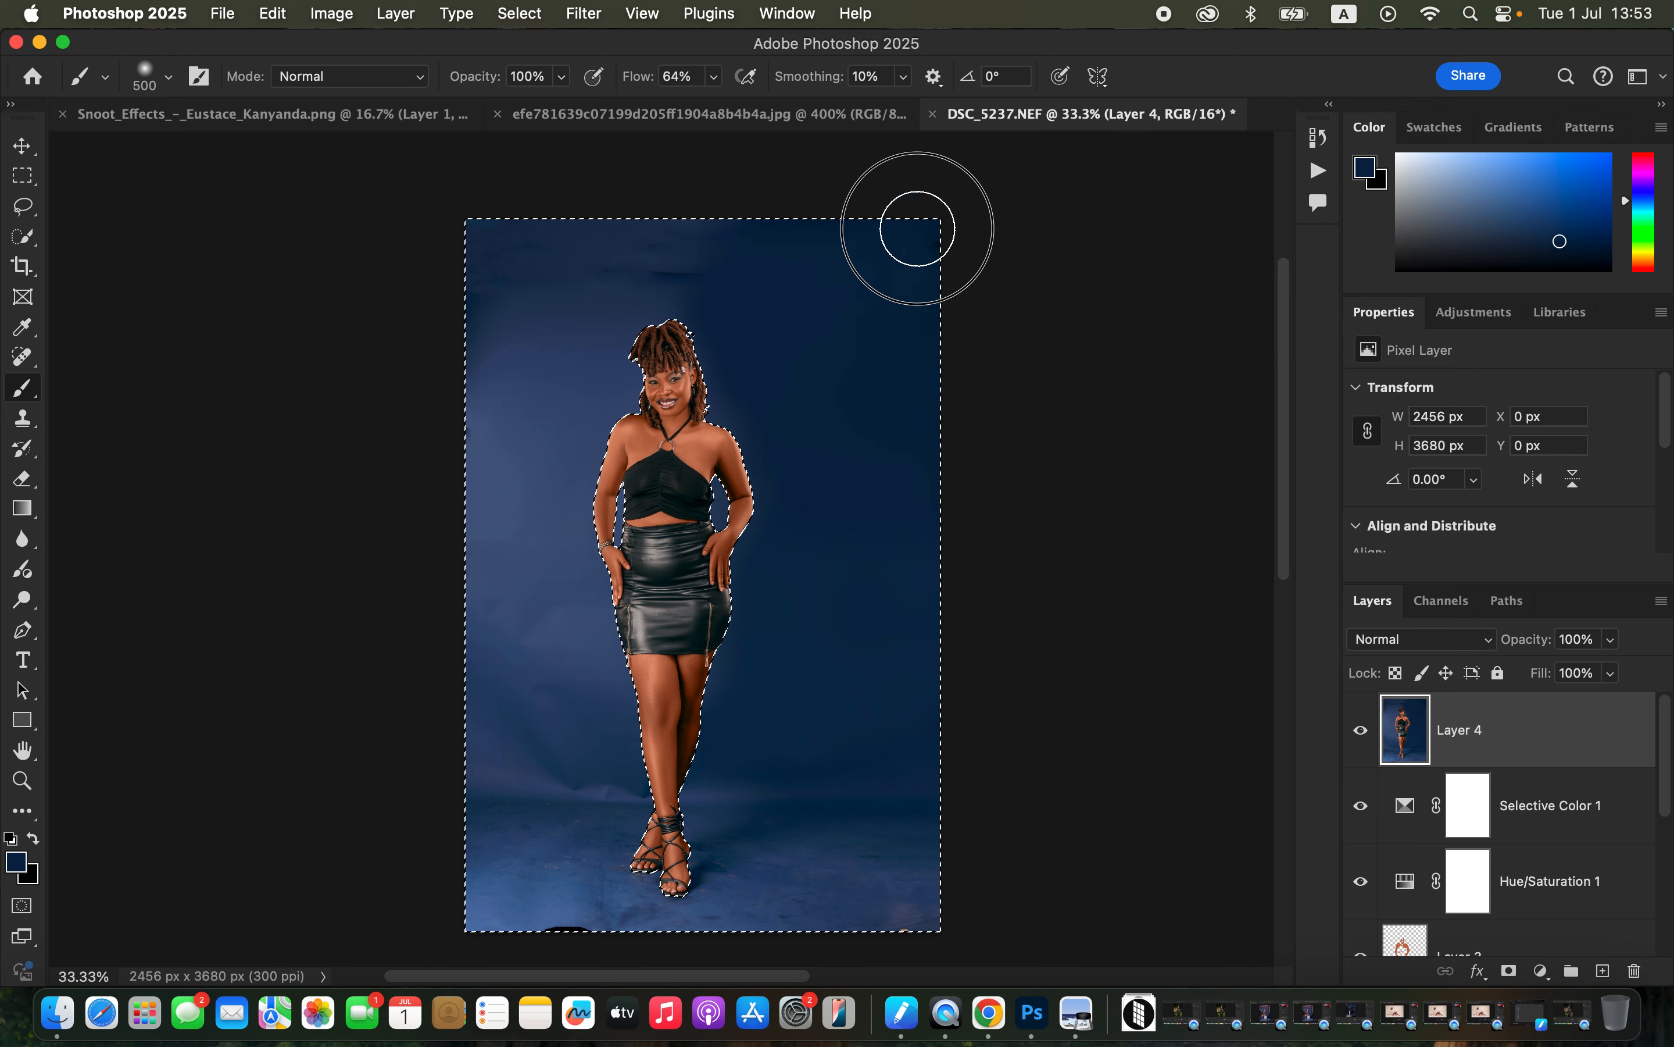
left_click(908, 487, "alt")
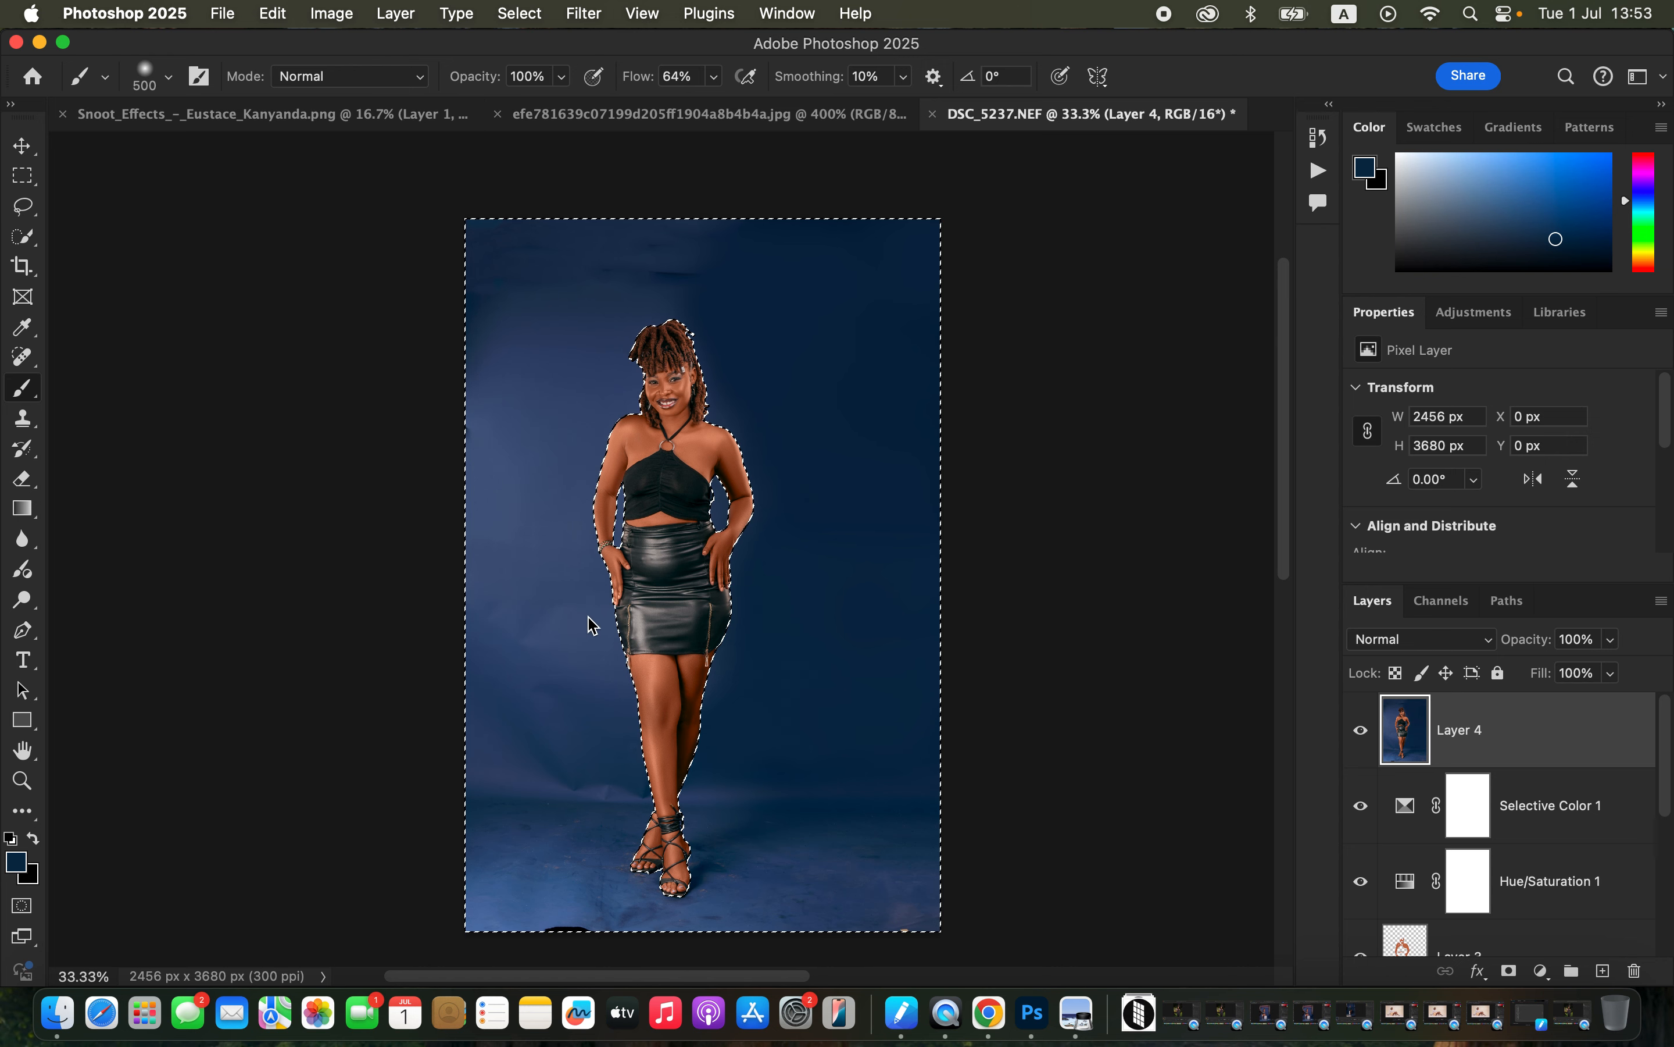
Even out the backdrop left of the woman and above her head with the 500 px brush, resampling nearby blues.
left_click(594, 332, "alt")
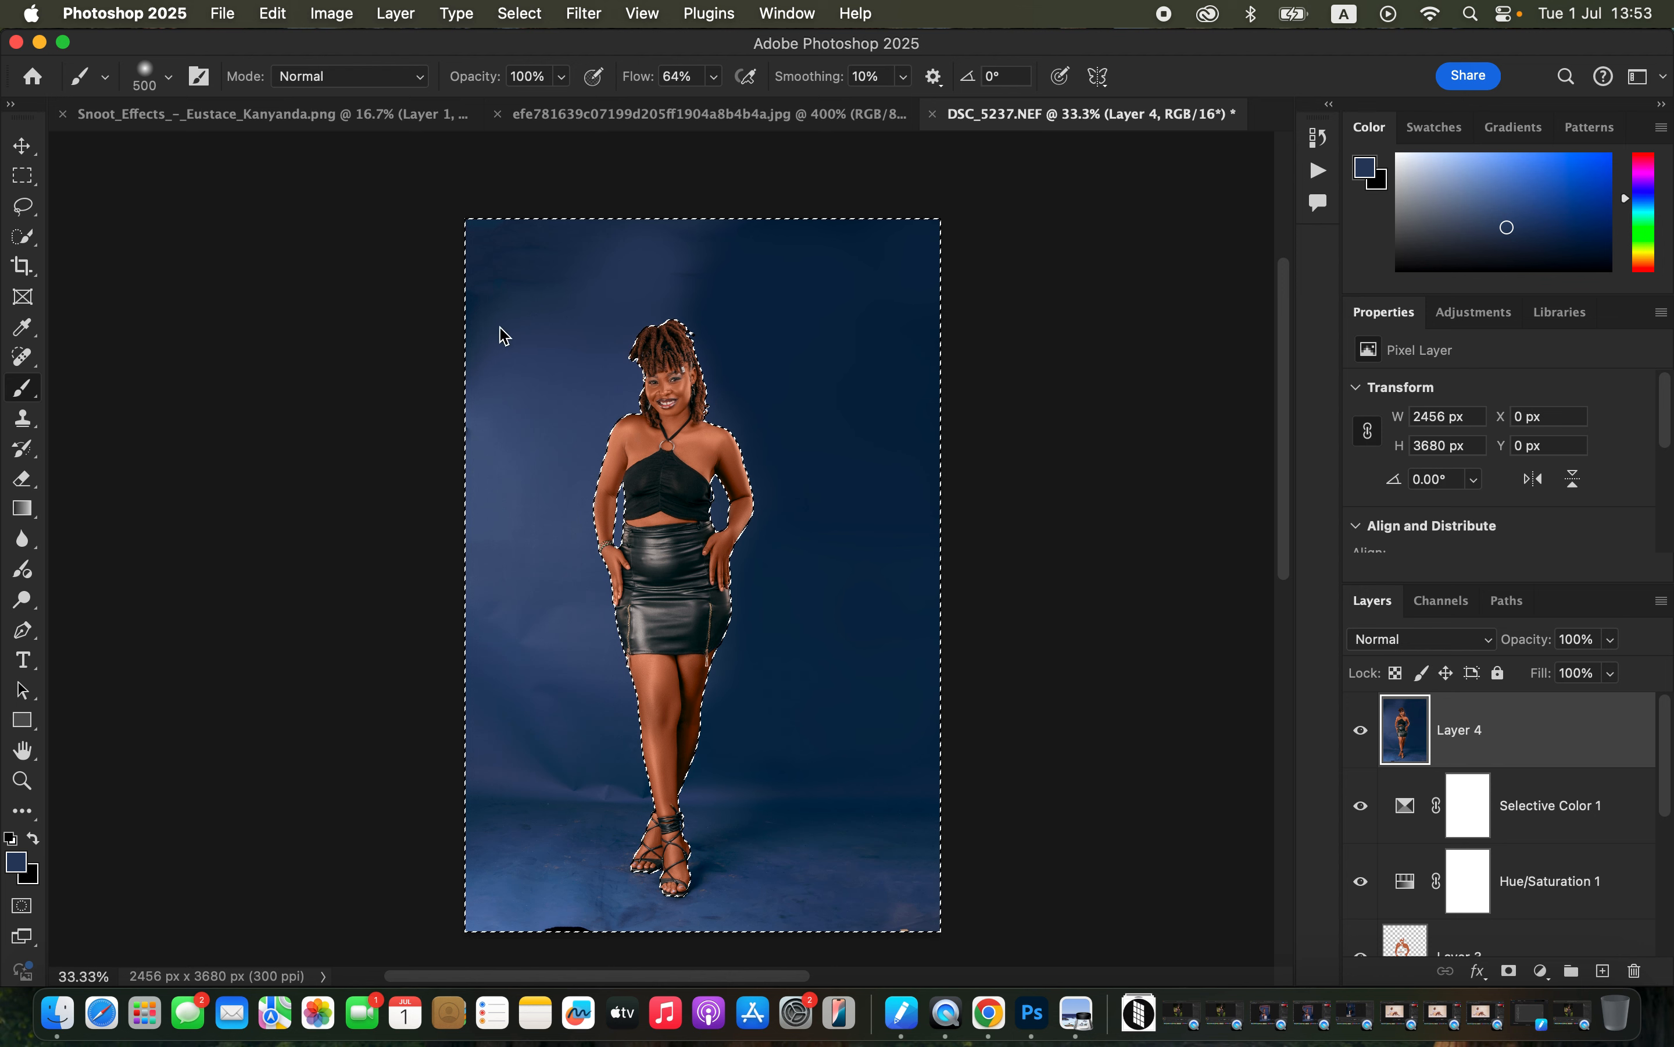
left_click(611, 717, "alt")
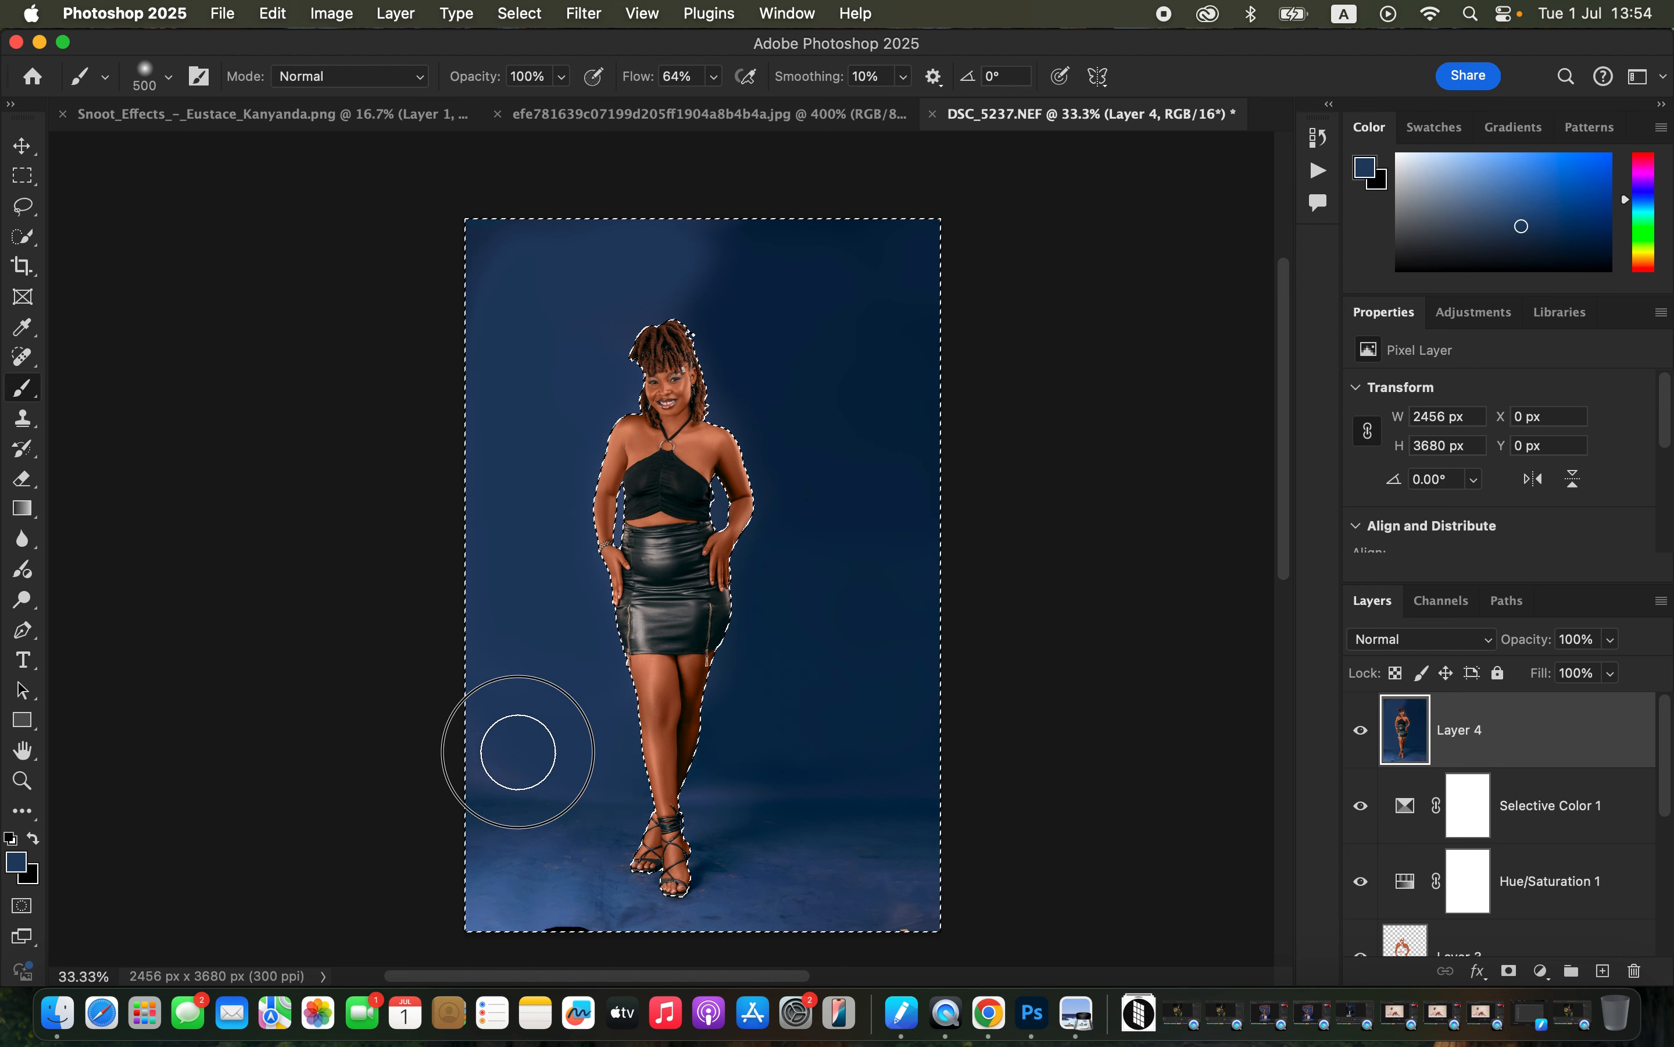
left_click(741, 300, "alt")
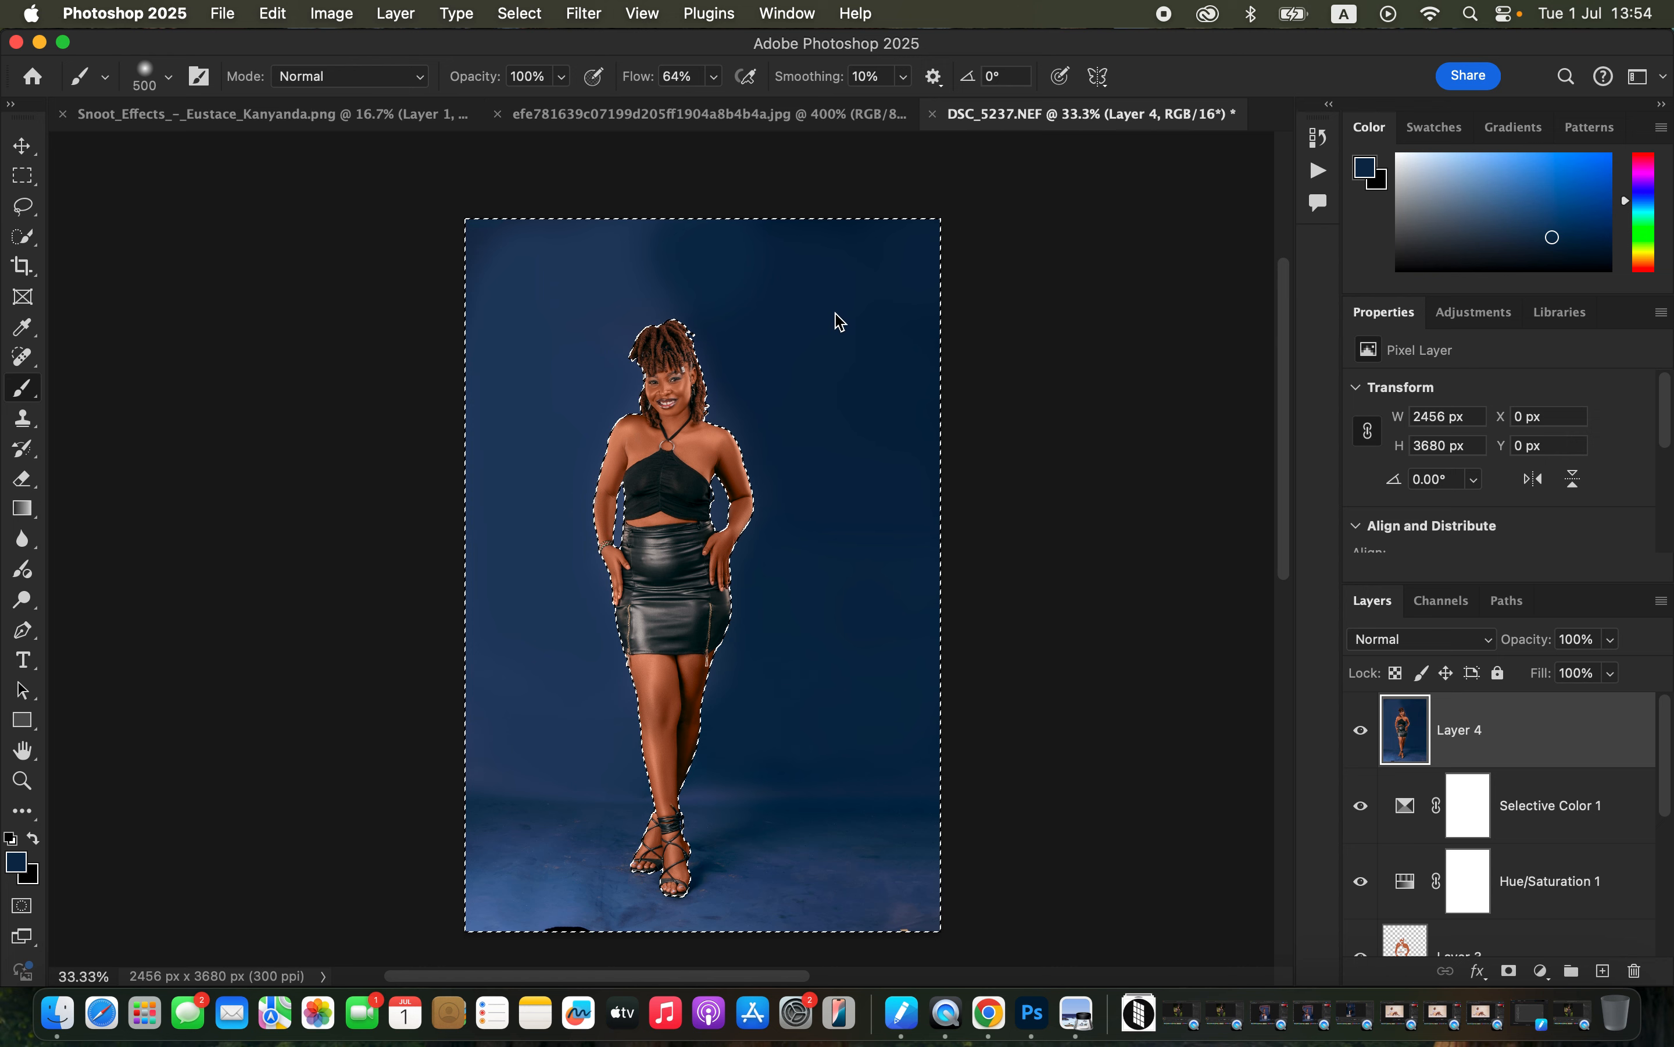
left_click(506, 694, "alt")
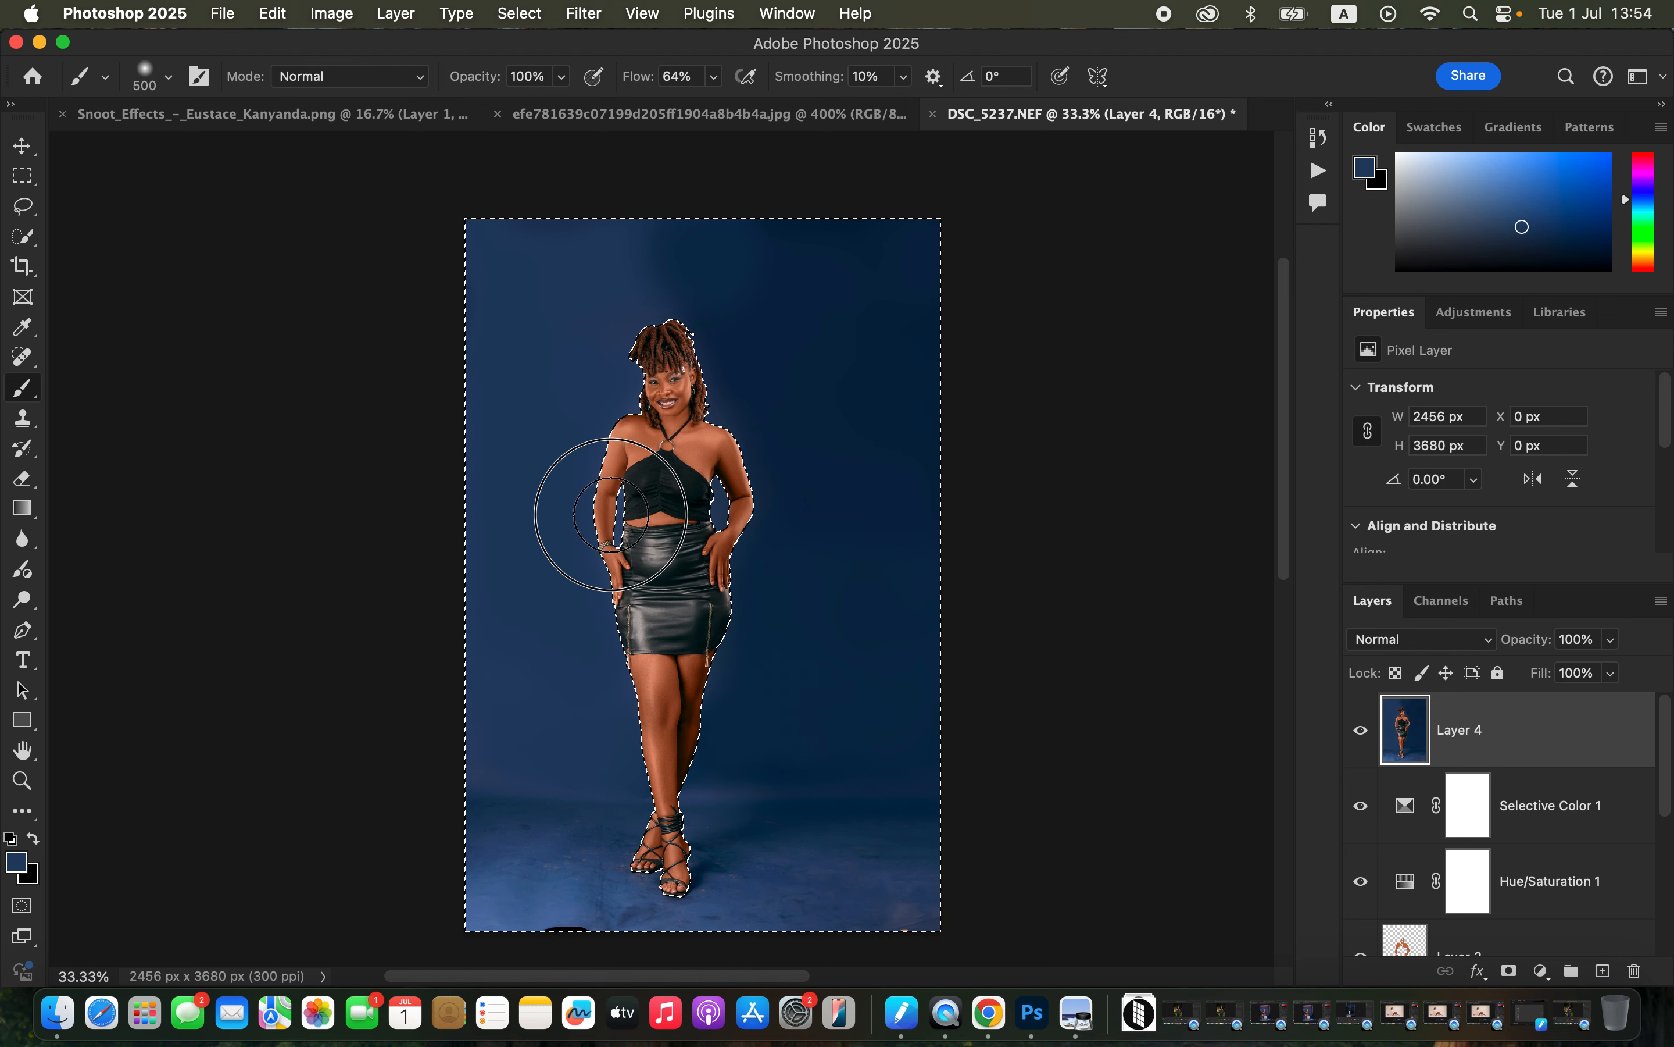
left_click(767, 487, "alt")
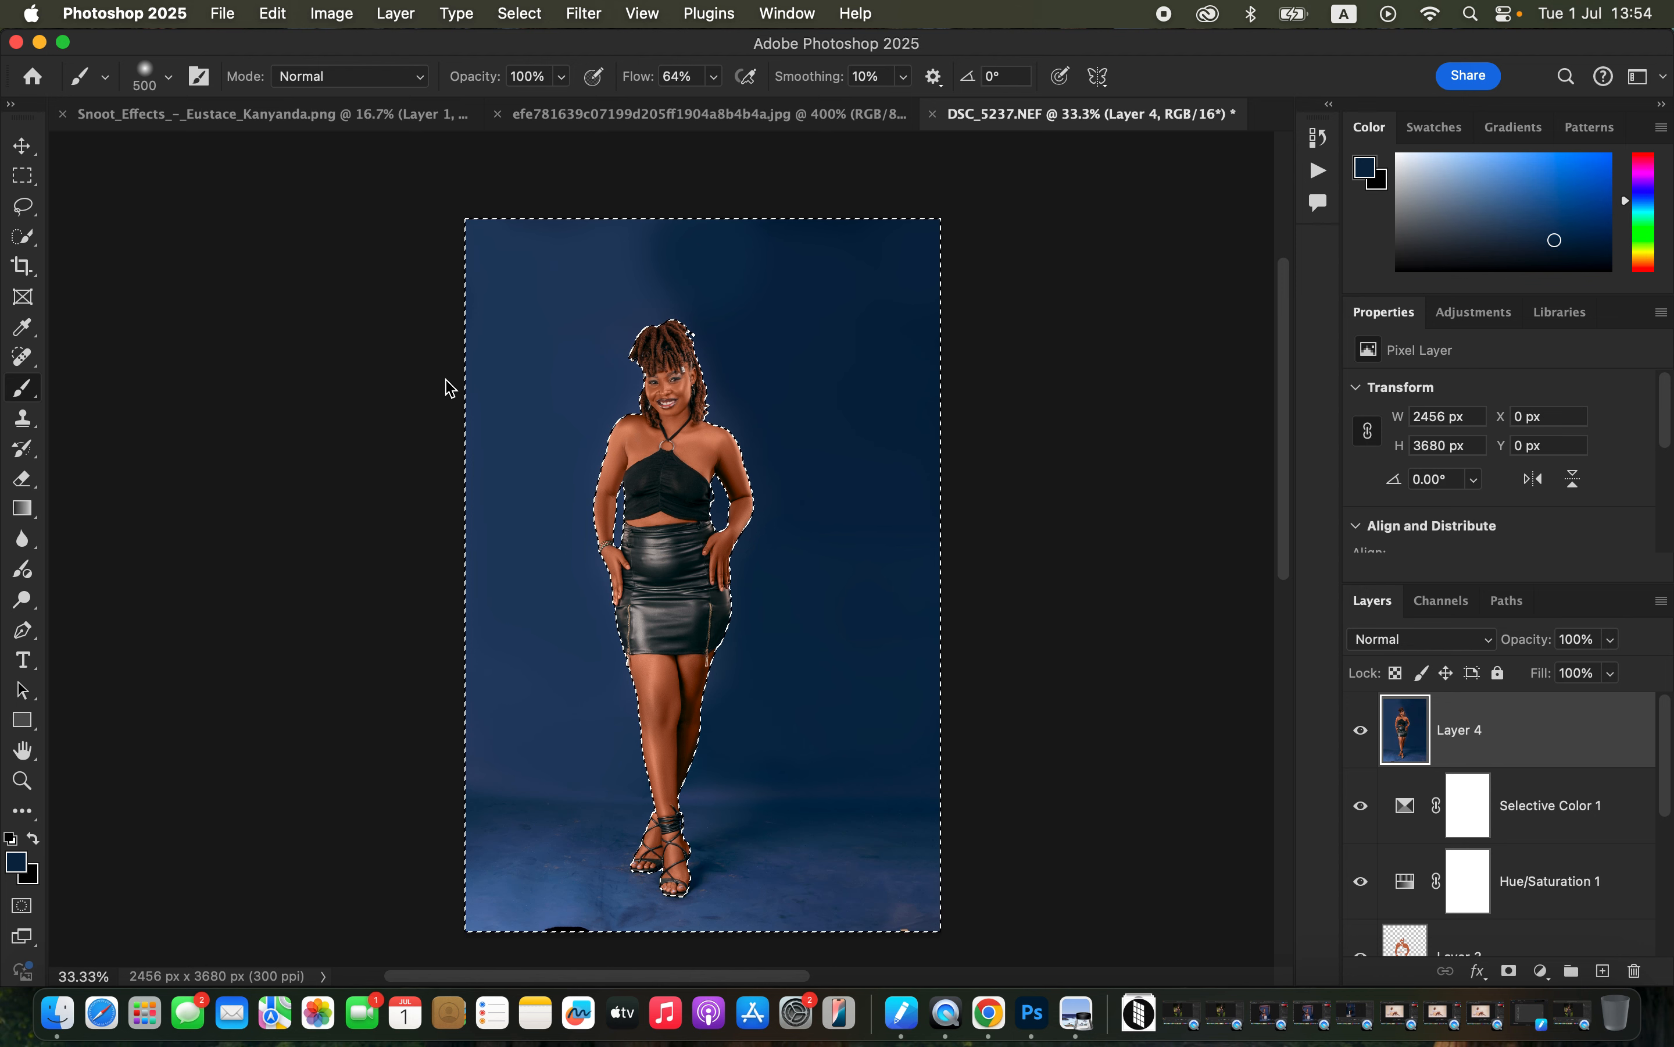
Switch to the Mixer Brush, enlarge it to 700 px and clean its loaded colour to blend the backdrop tones.
left_click_drag(25, 389, 142, 447)
key("bracketright")
key("bracketright")
key("bracketright")
key("bracketright")
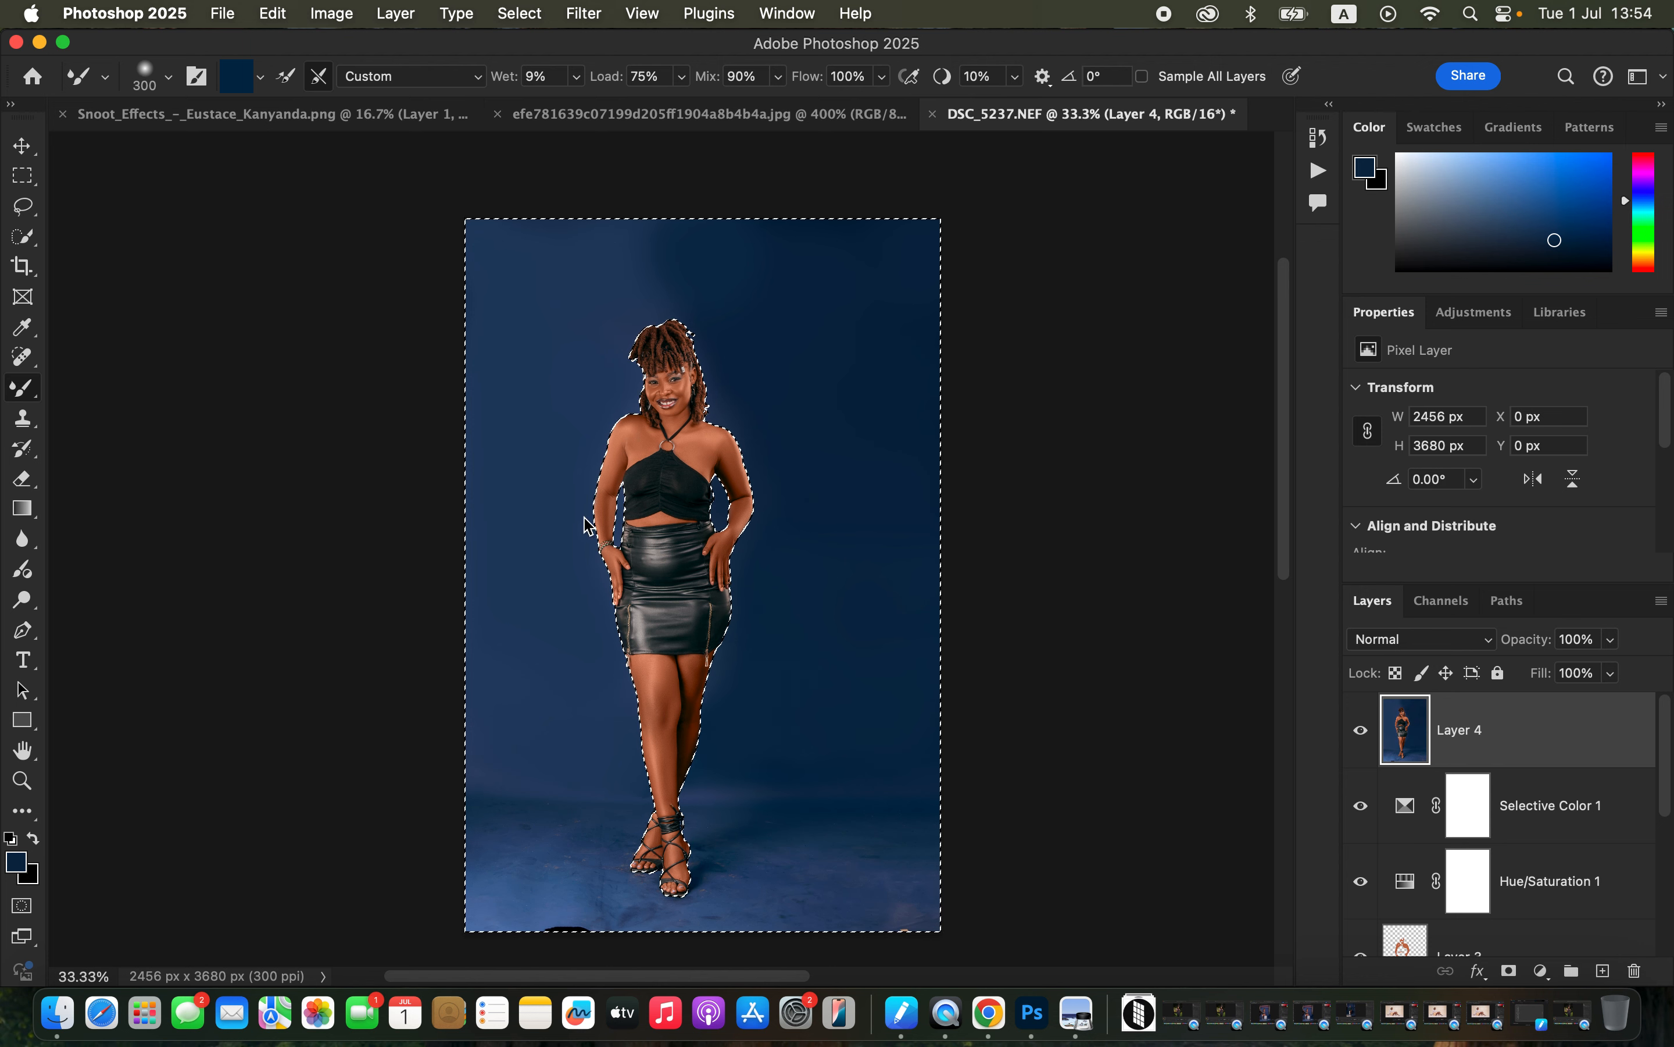
left_click(263, 76)
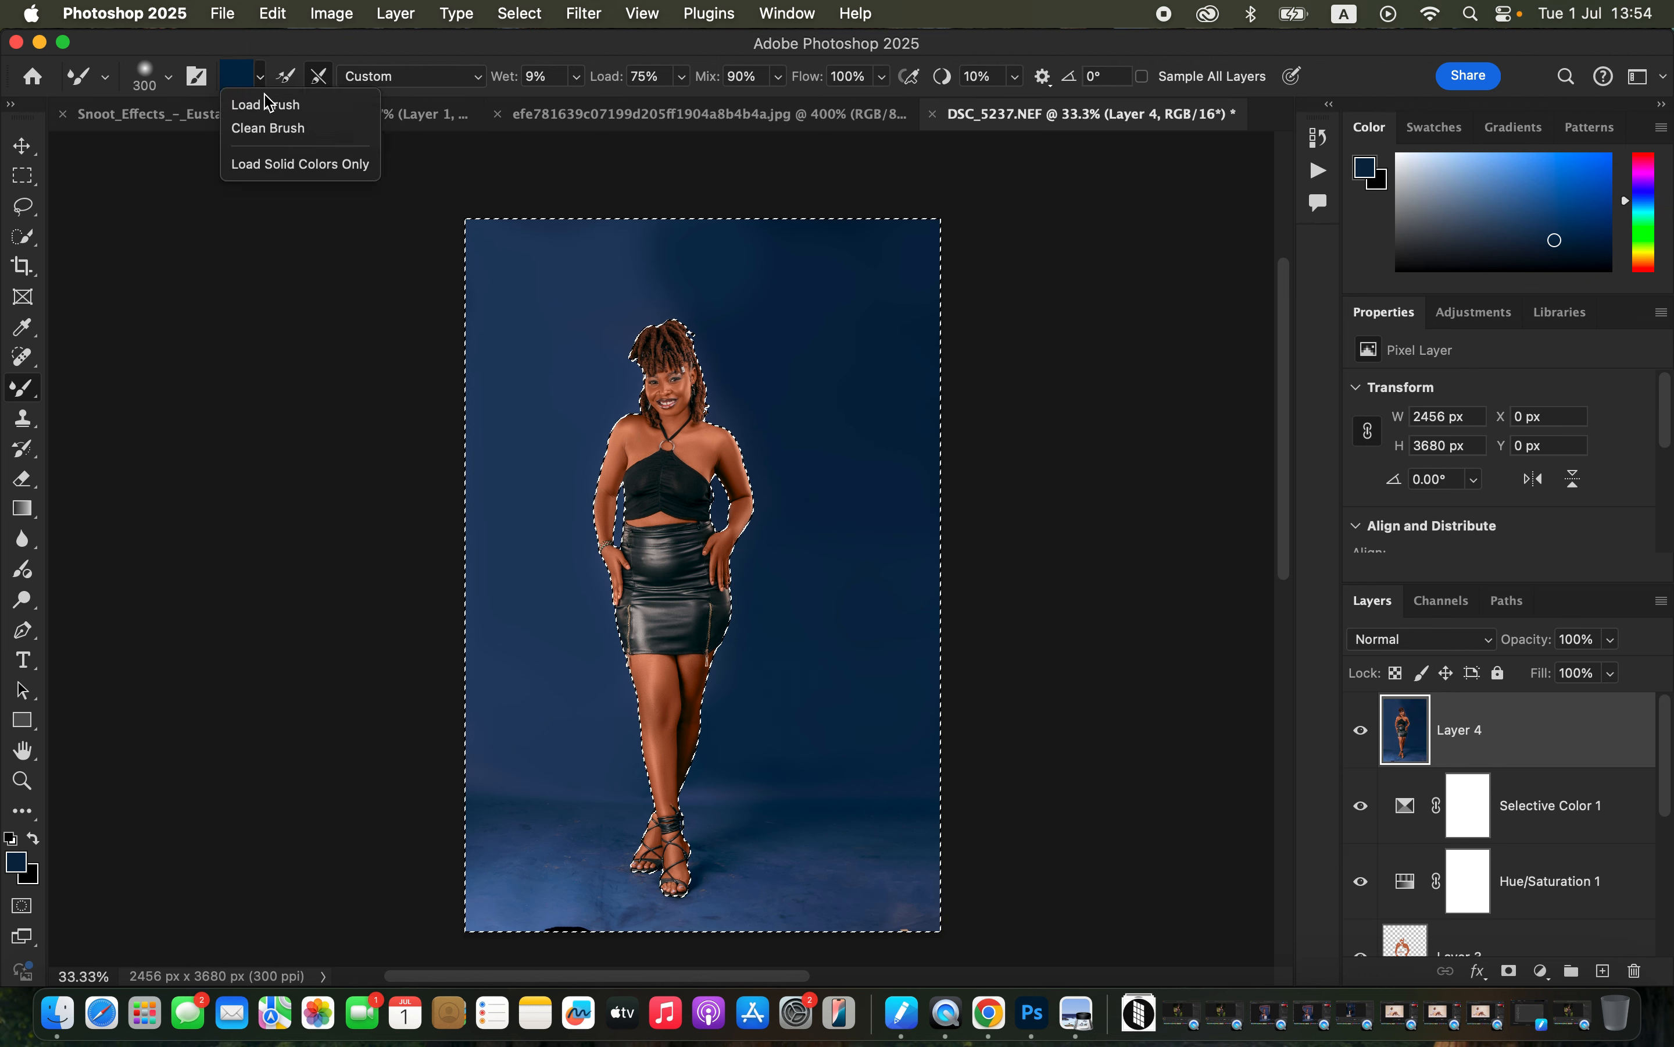
left_click(279, 130)
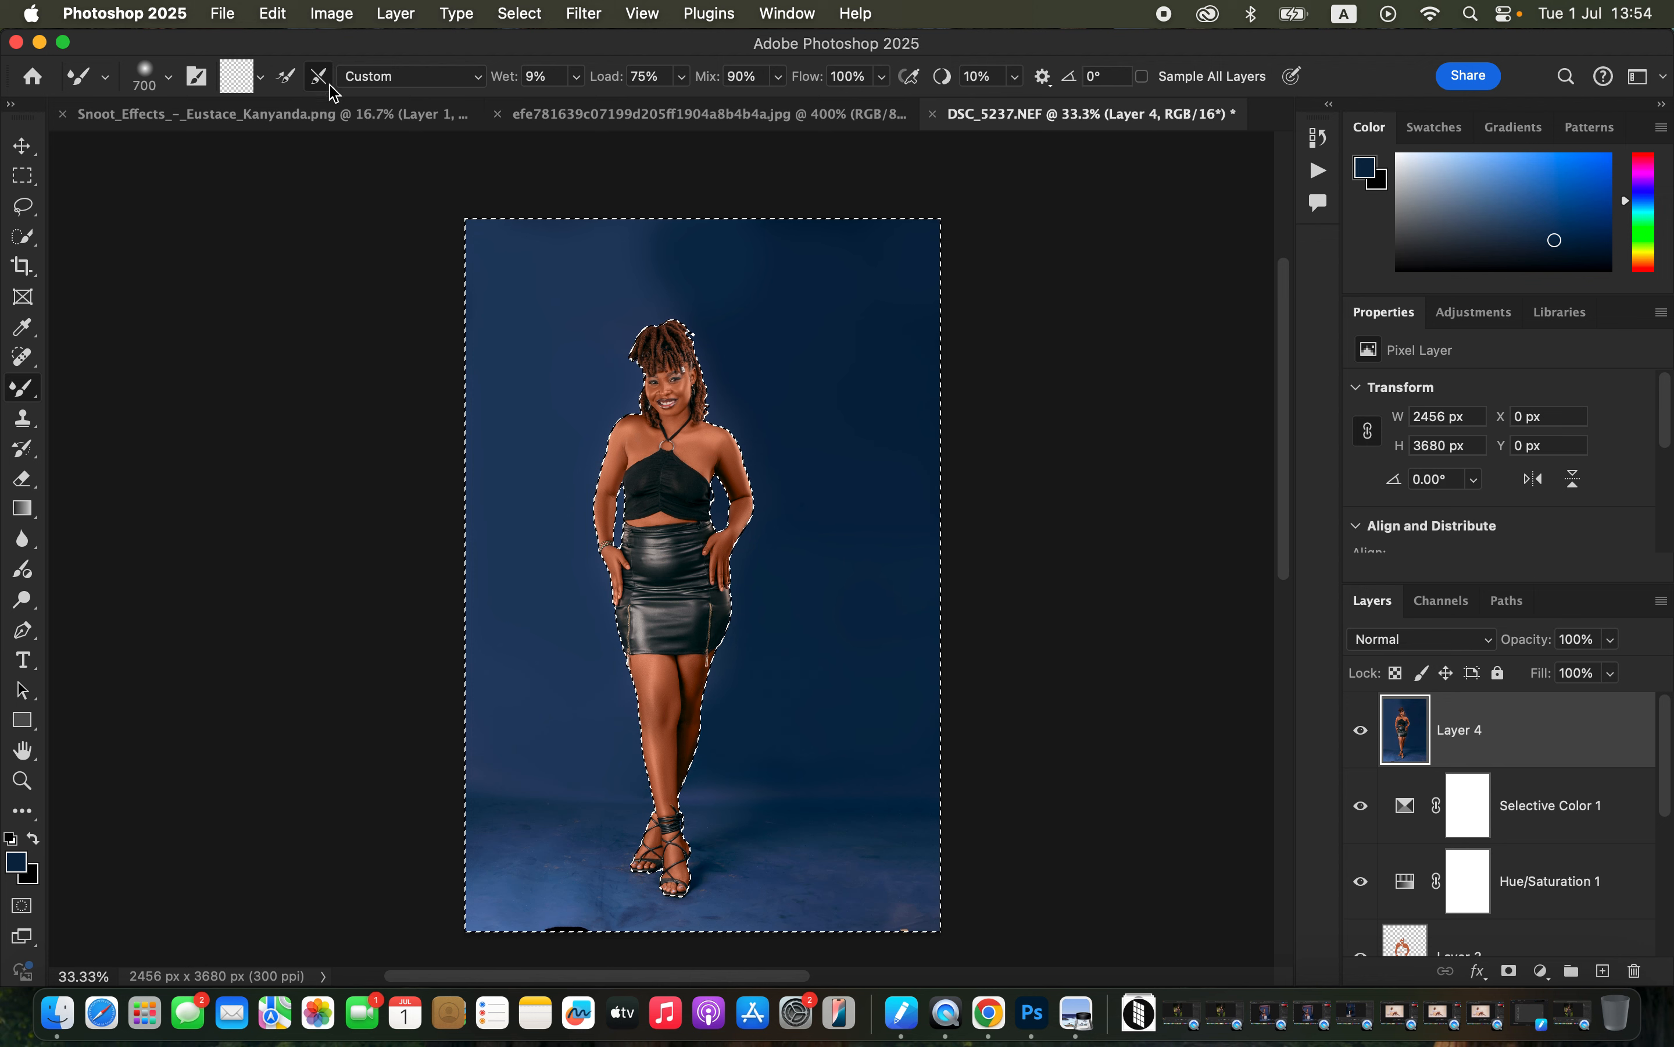
left_click(268, 82)
left_click(280, 128)
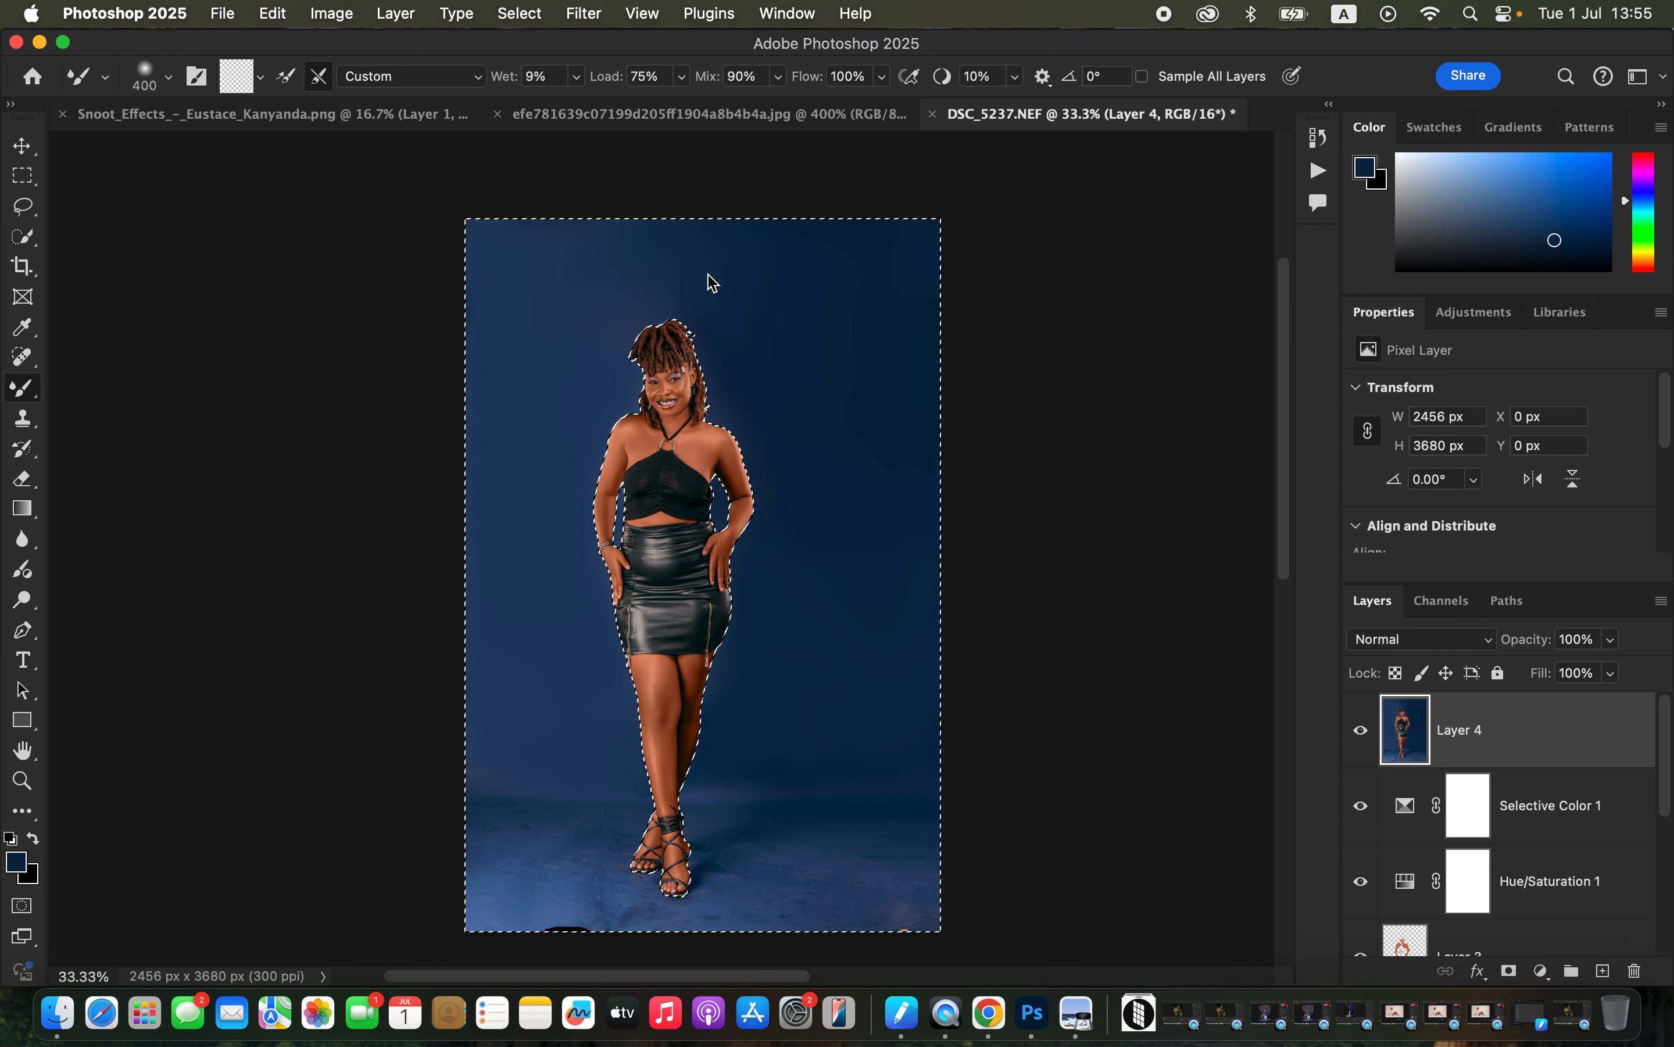
Blend the floor with a 250 px Mixer Brush and smear away the black object at the photo's bottom edge.
key("bracketleft")
key("bracketleft")
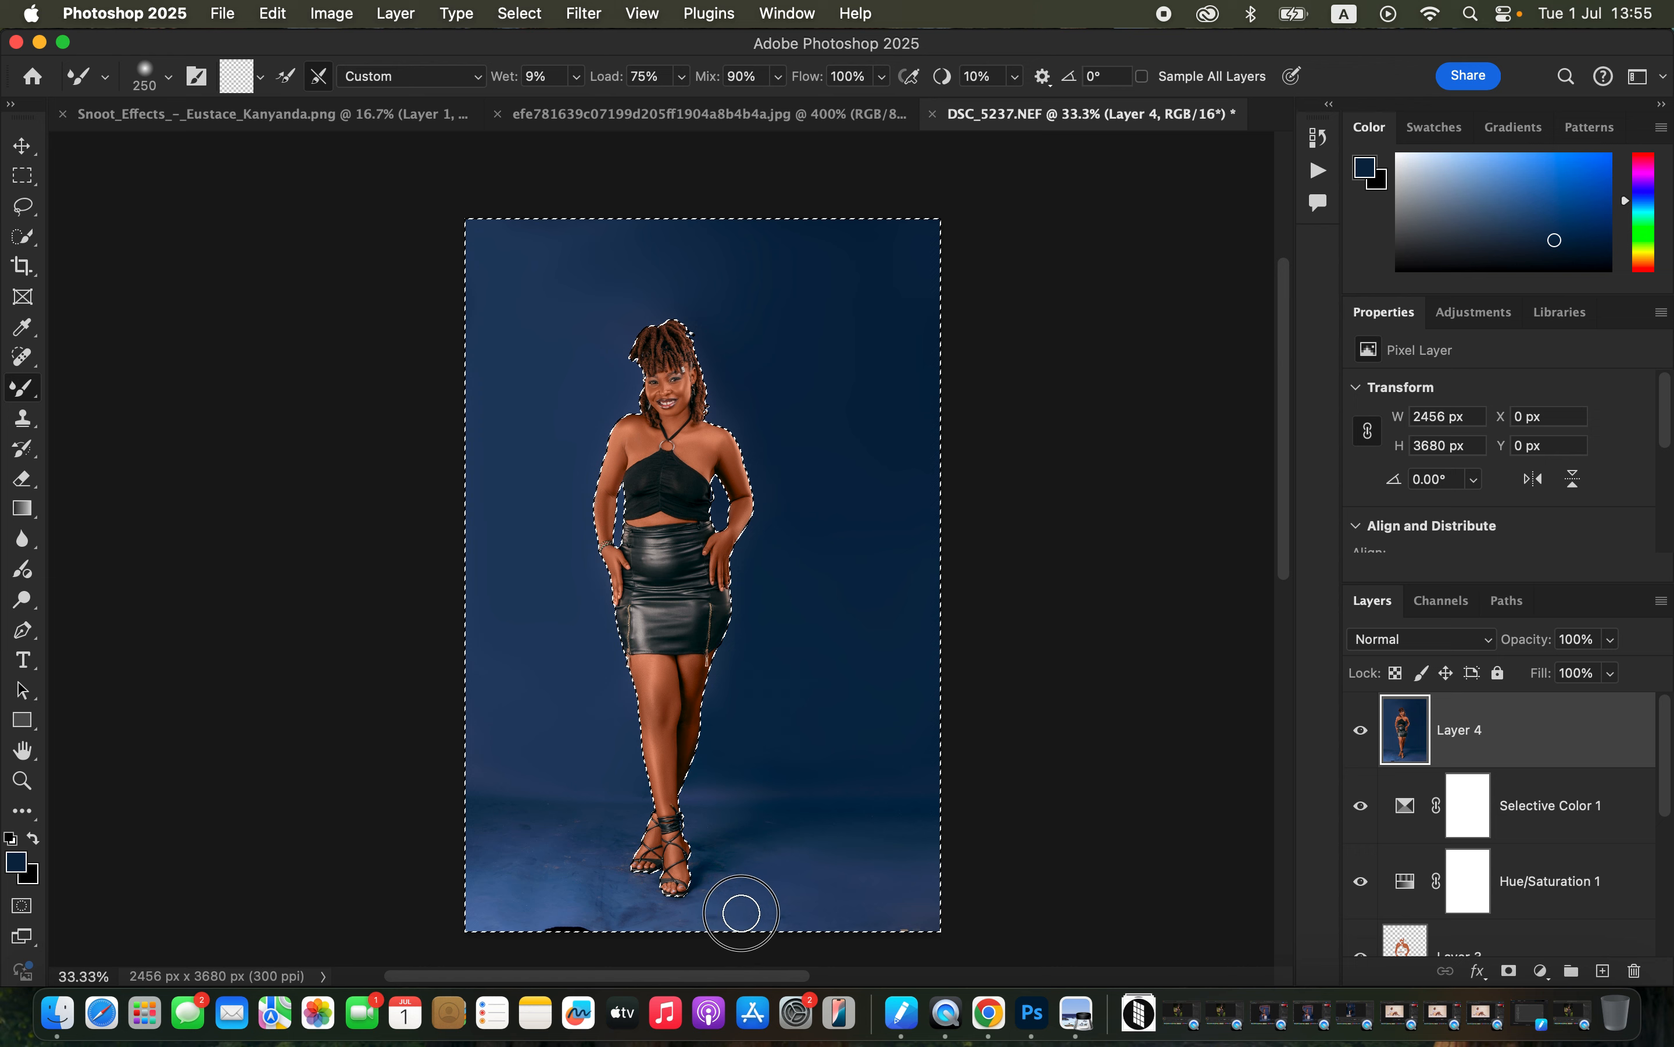
left_click_drag(574, 920, 568, 890)
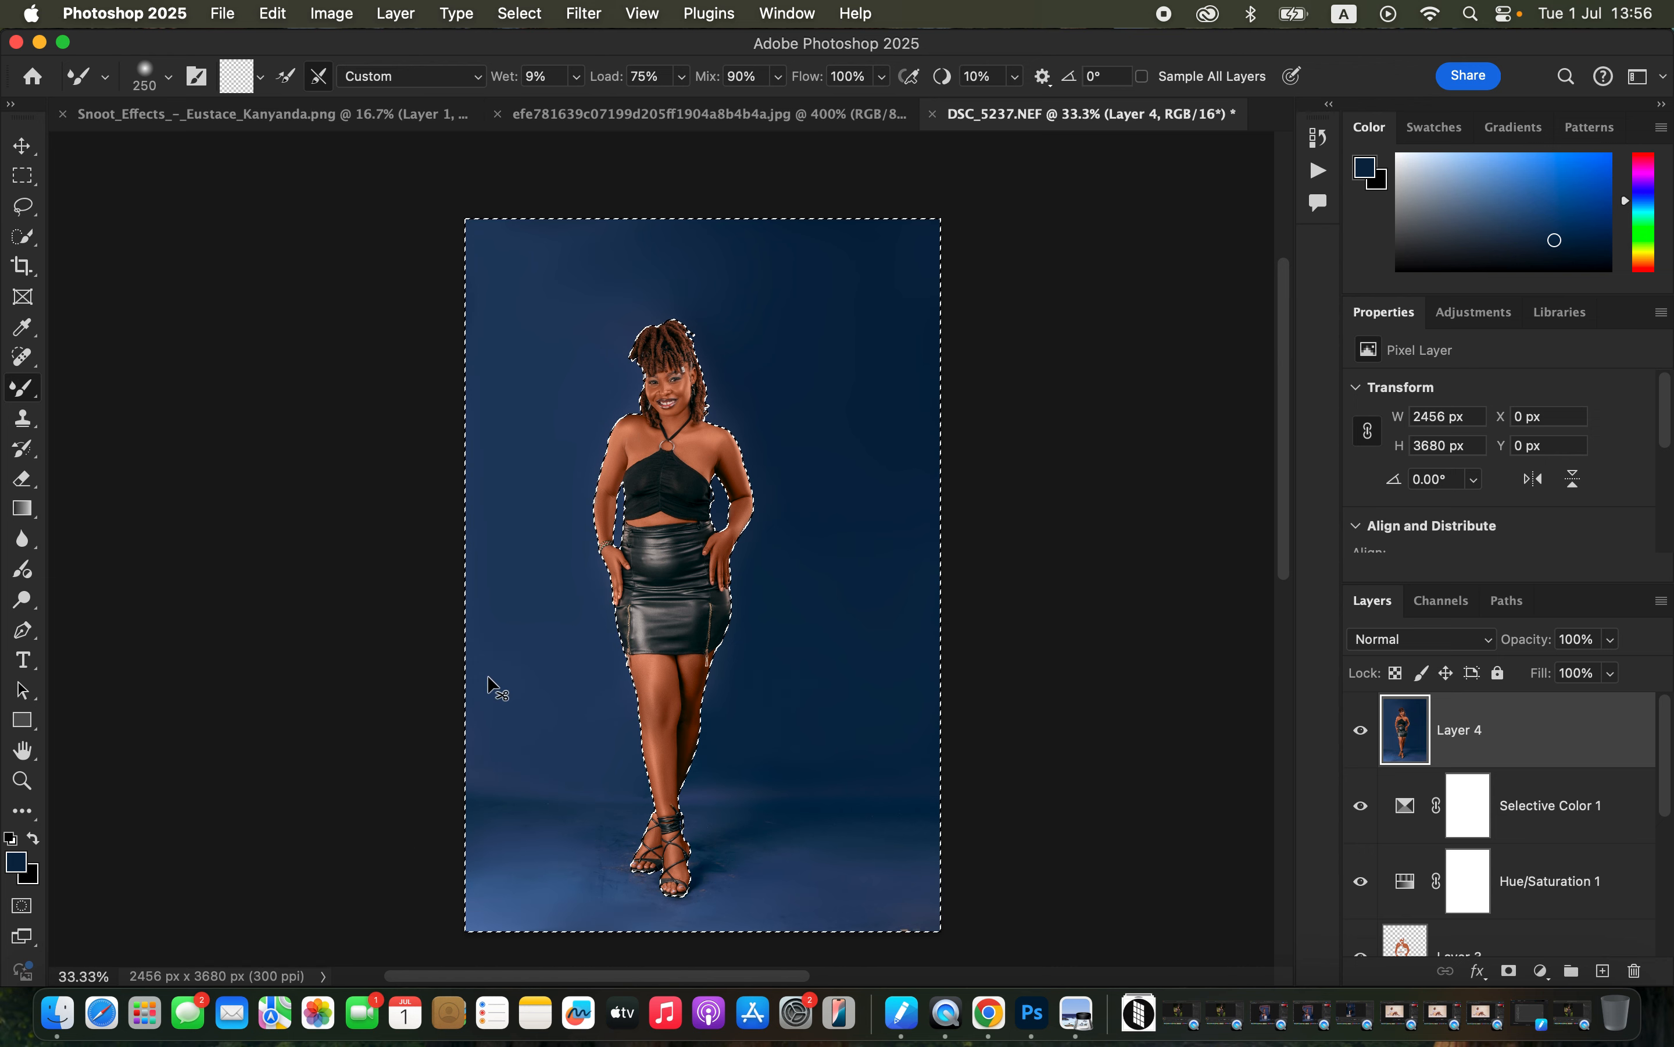
Blend the floor and lower backdrop around the legs with the Mixer Brush reduced to 150 px.
key("super+equal")
left_click_drag(886, 737, 918, 485)
key("bracketleft")
key("bracketleft")
key("bracketleft")
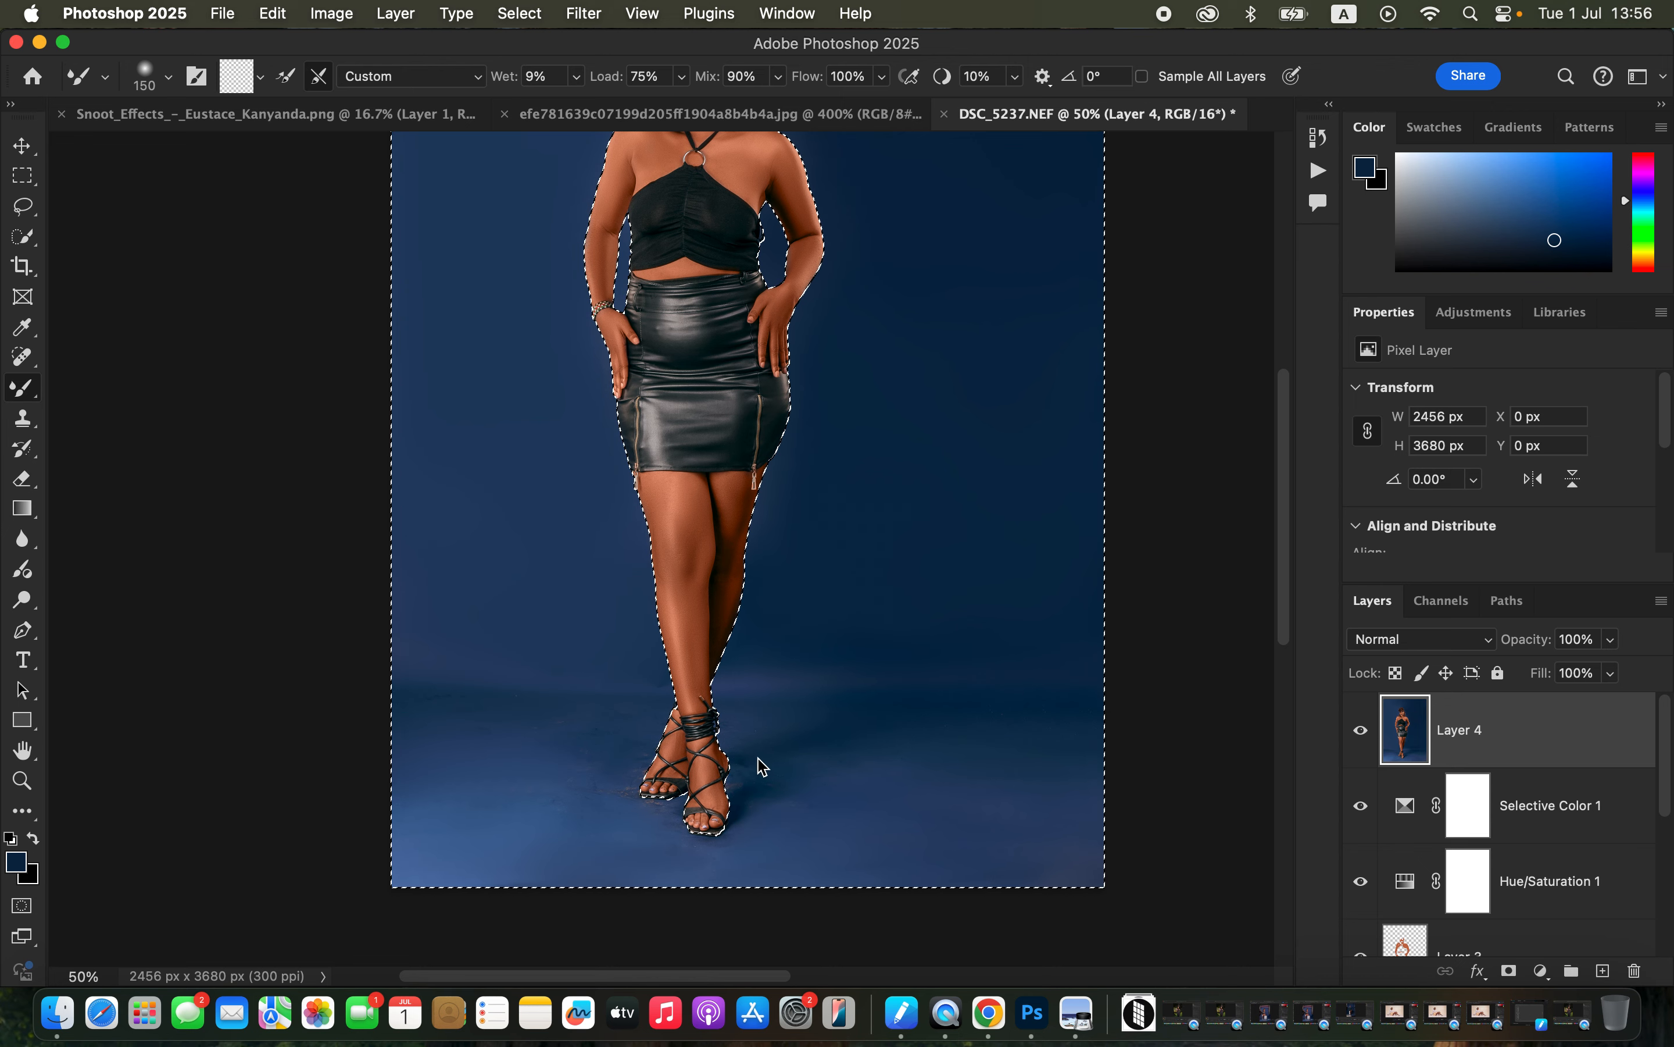
Smooth the dark marks on the floor left of the sandals with an 80 px Mixer Brush.
key("super+equal")
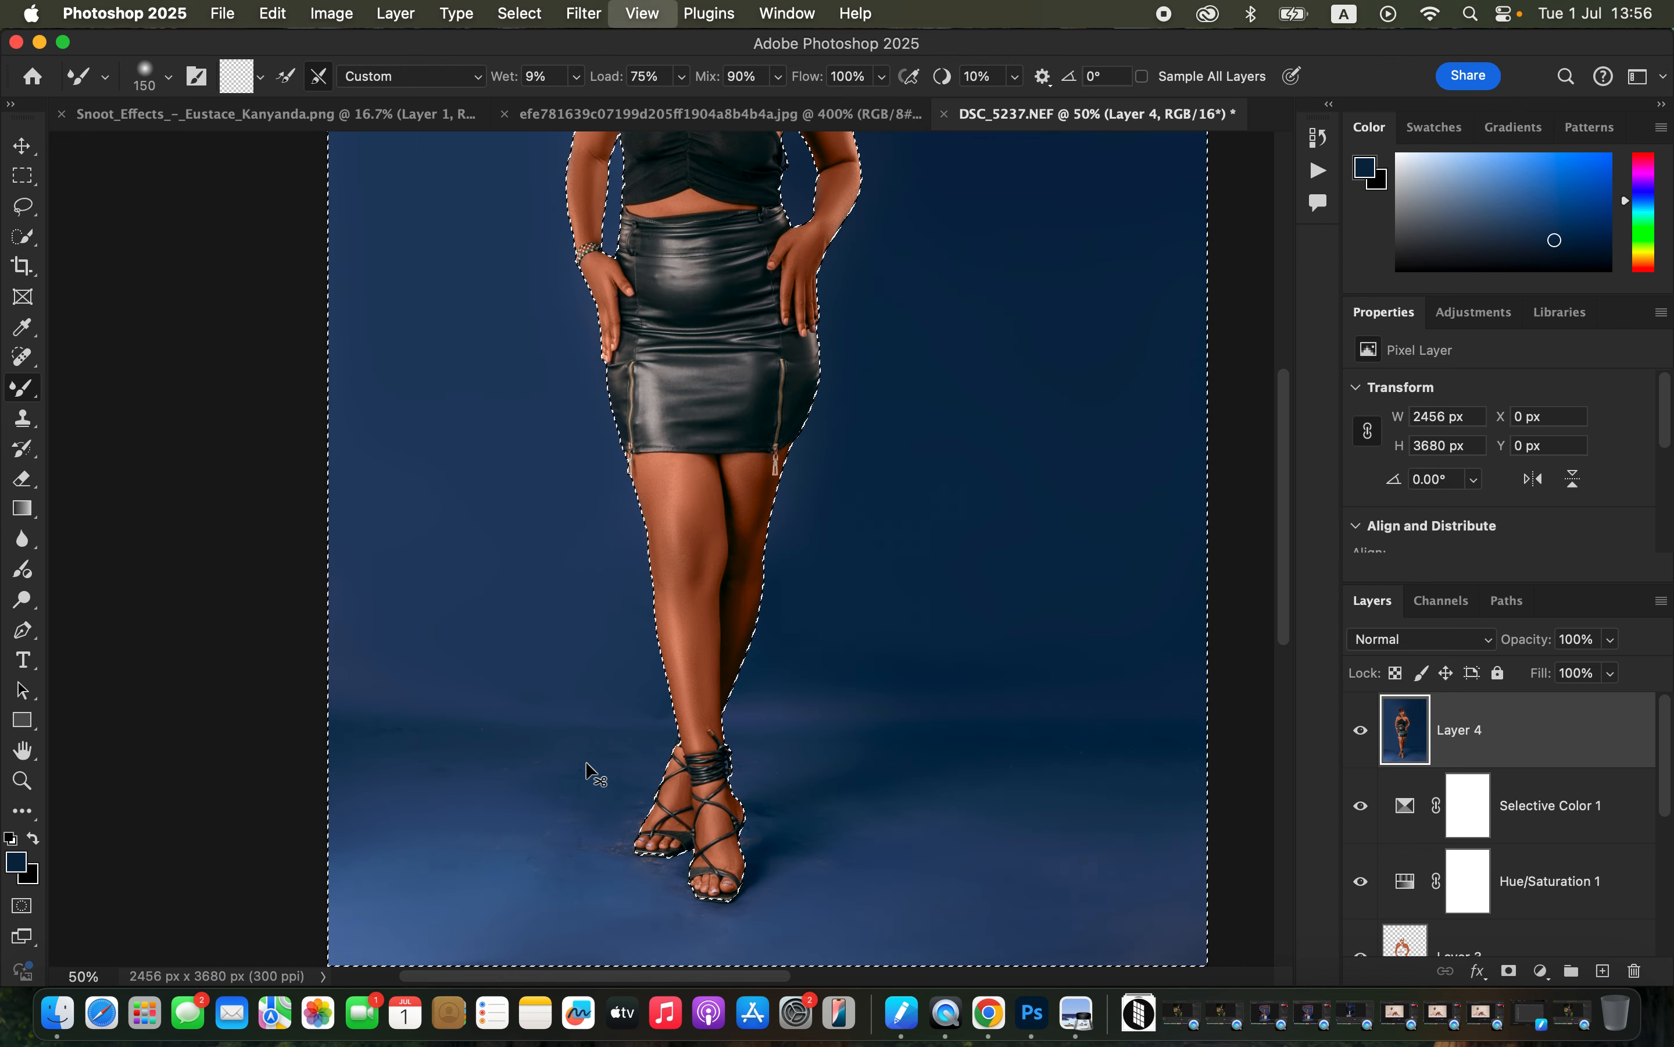
key("bracketleft")
key("bracketleft")
key("bracketleft")
key("bracketleft")
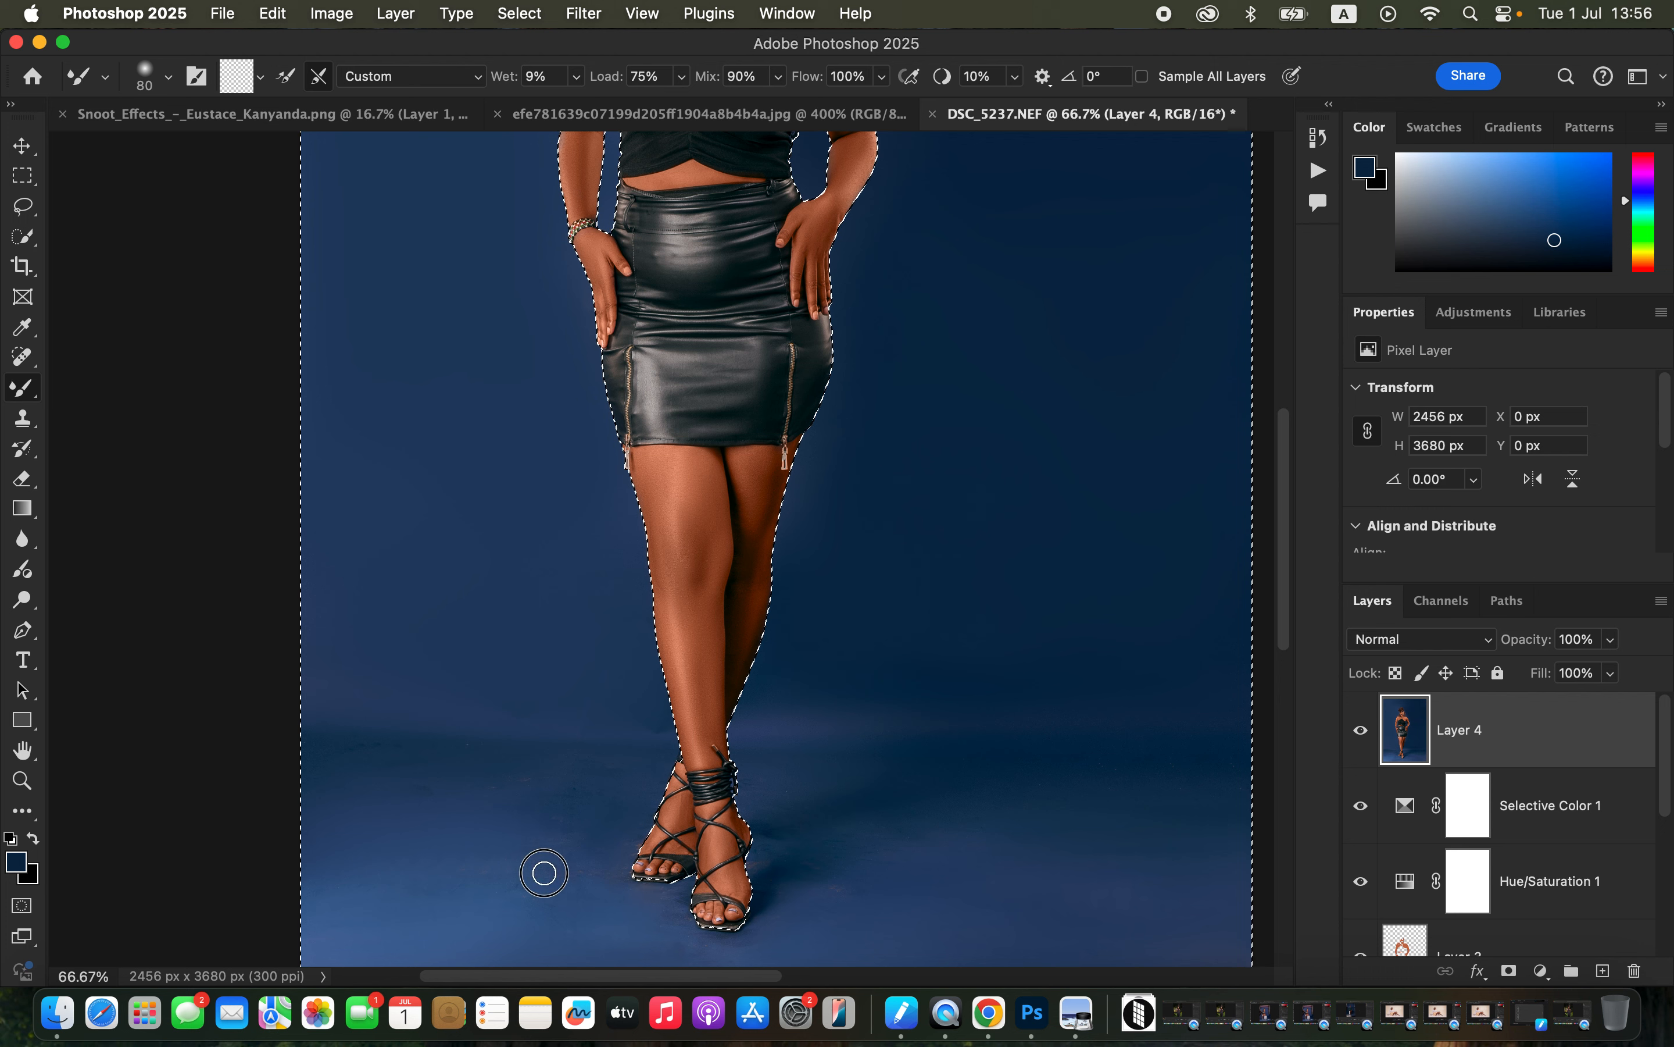
key("bracketright")
key("bracketright")
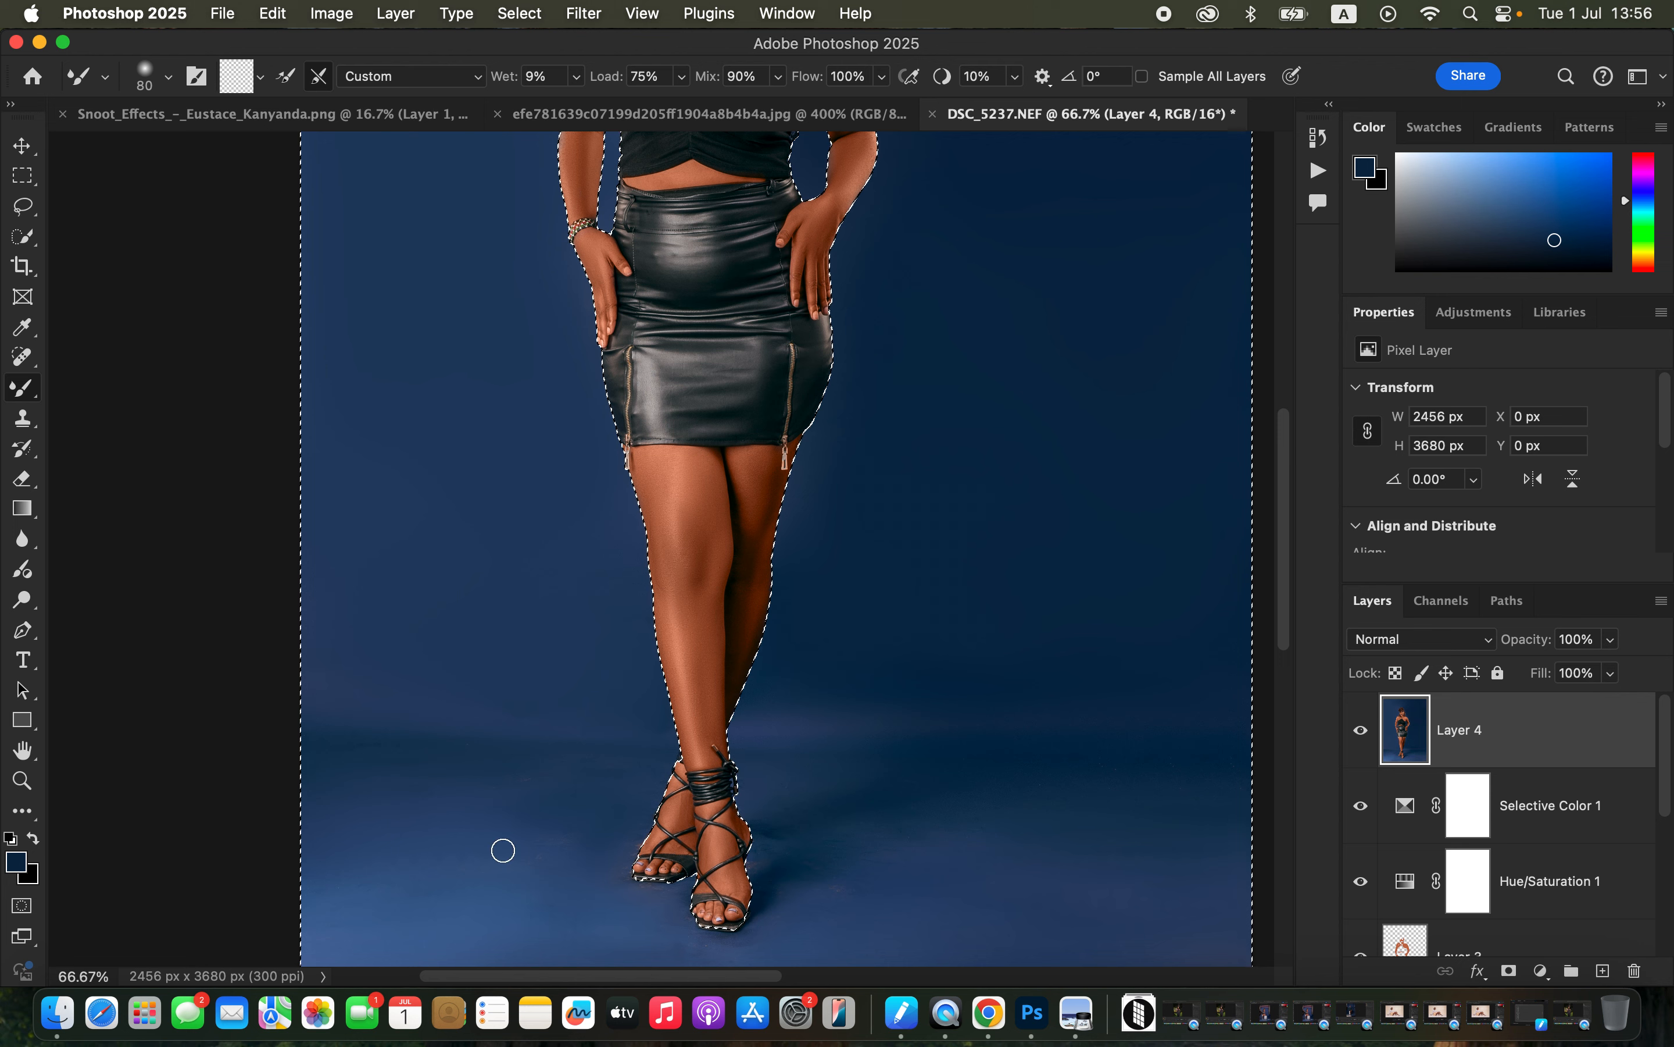
Enlarge the Mixer Brush to 175 px and blend the remaining uneven floor tones around the feet.
key("bracketright")
key("bracketright")
key("bracketright")
key("bracketright")
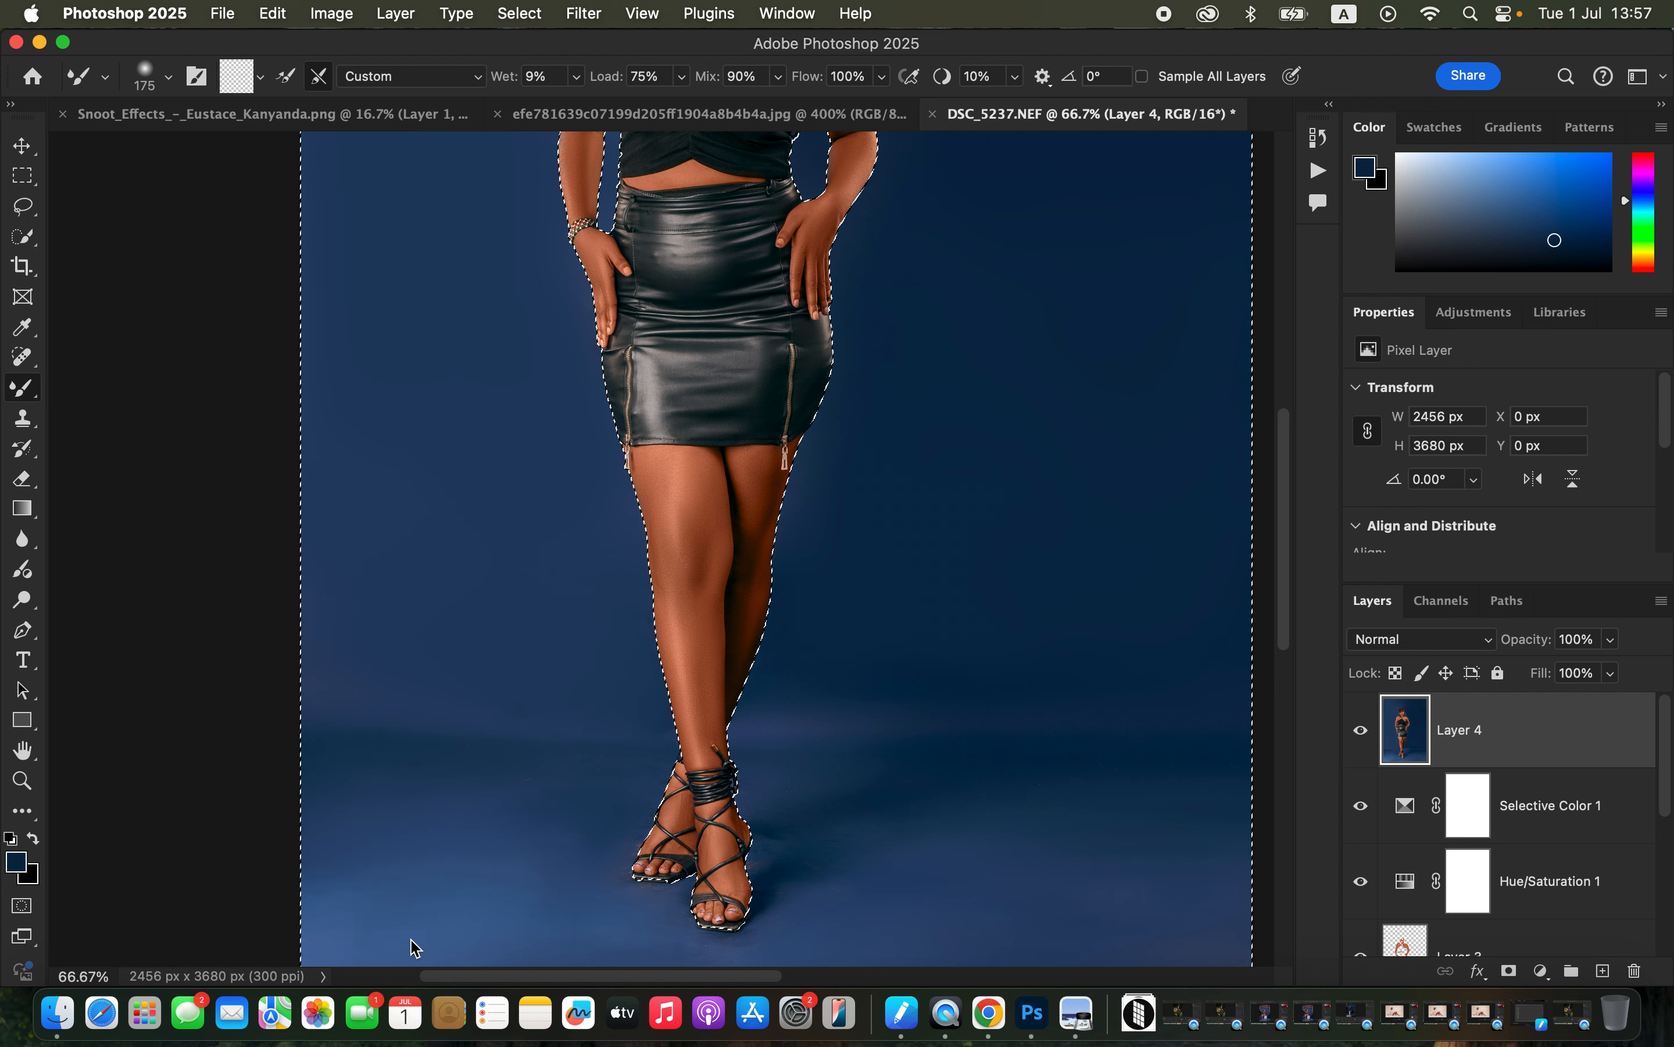
key("super+minus")
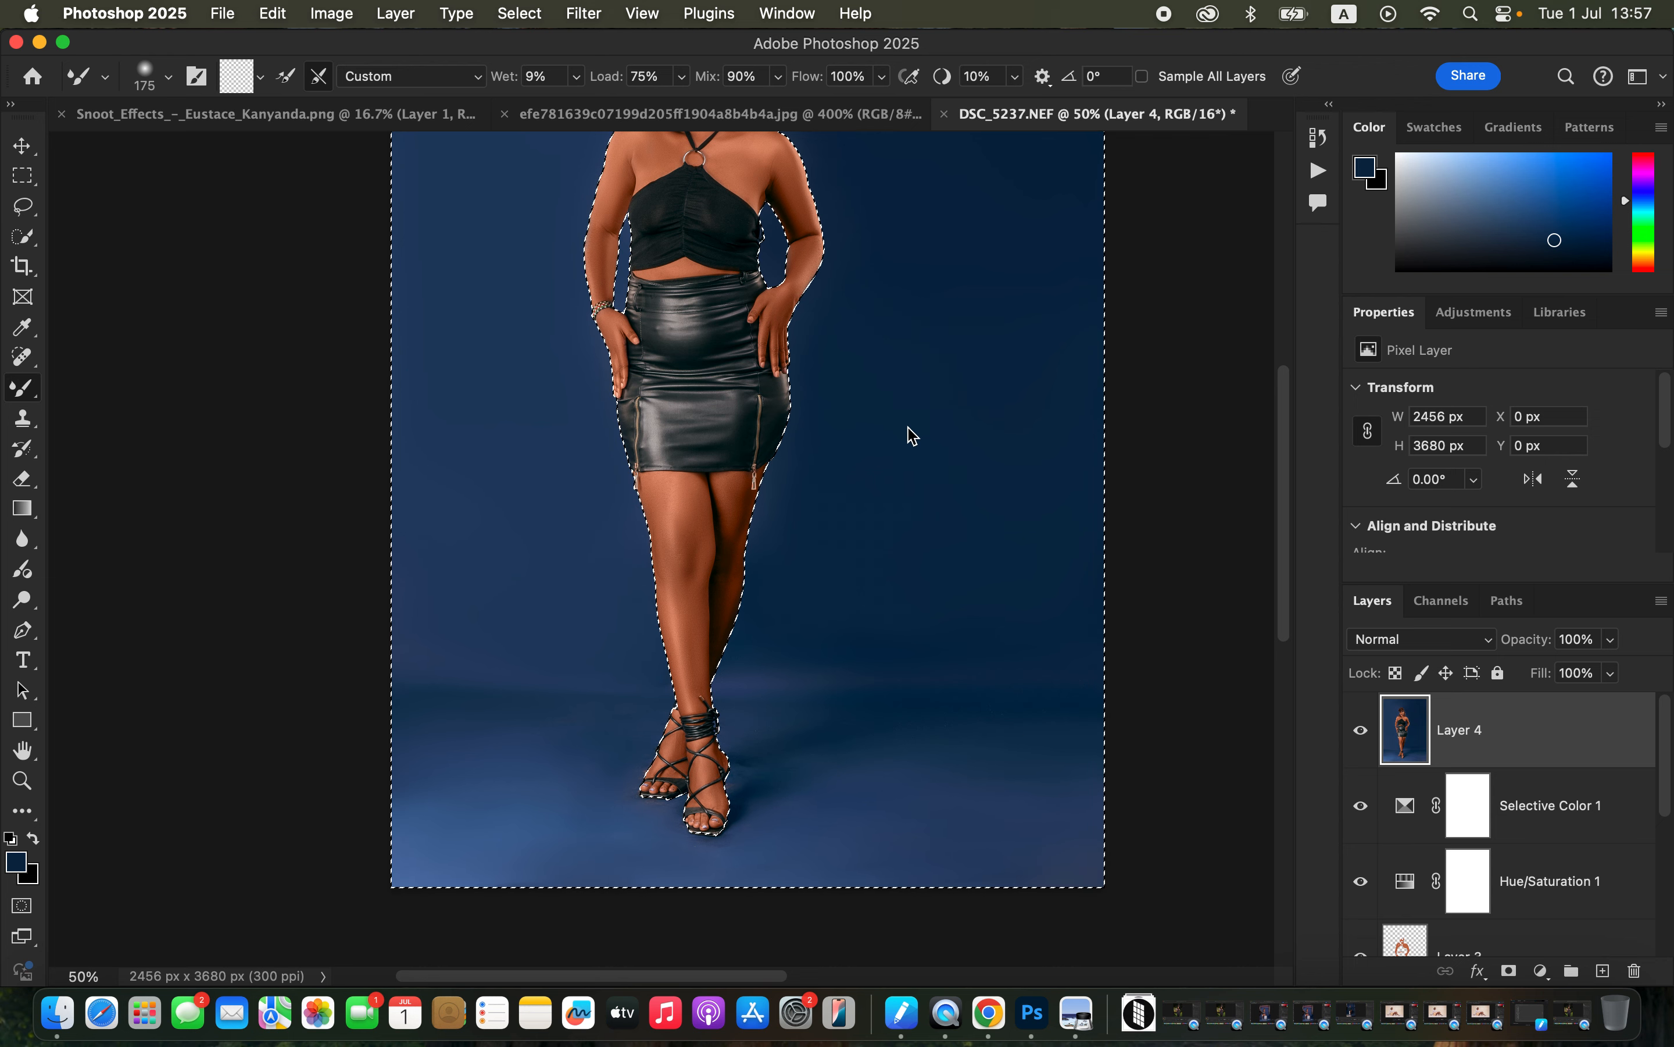
Blend the upper backdrop with the Mixer Brush enlarged to 400 px, and clear the backdrop selection.
key("super+minus")
key("super+minus")
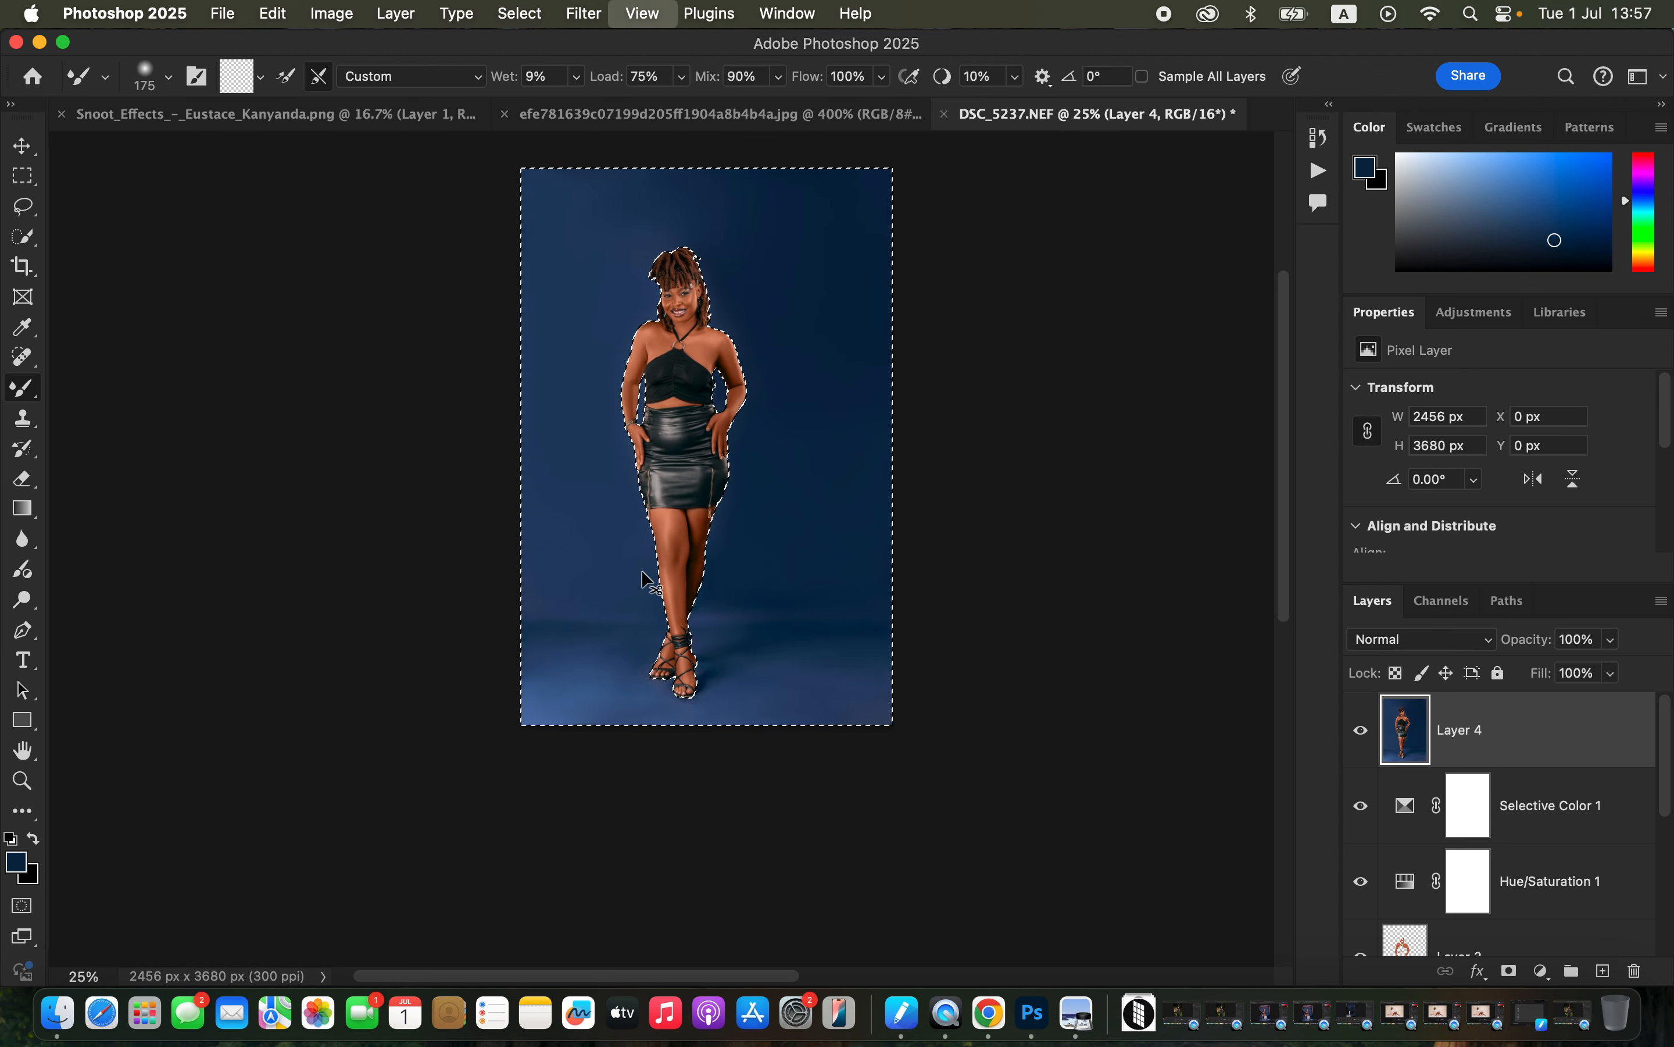
key("super+plus")
key("super+plus")
scroll(811, 490, "up", 5)
scroll(844, 705, "up", 5)
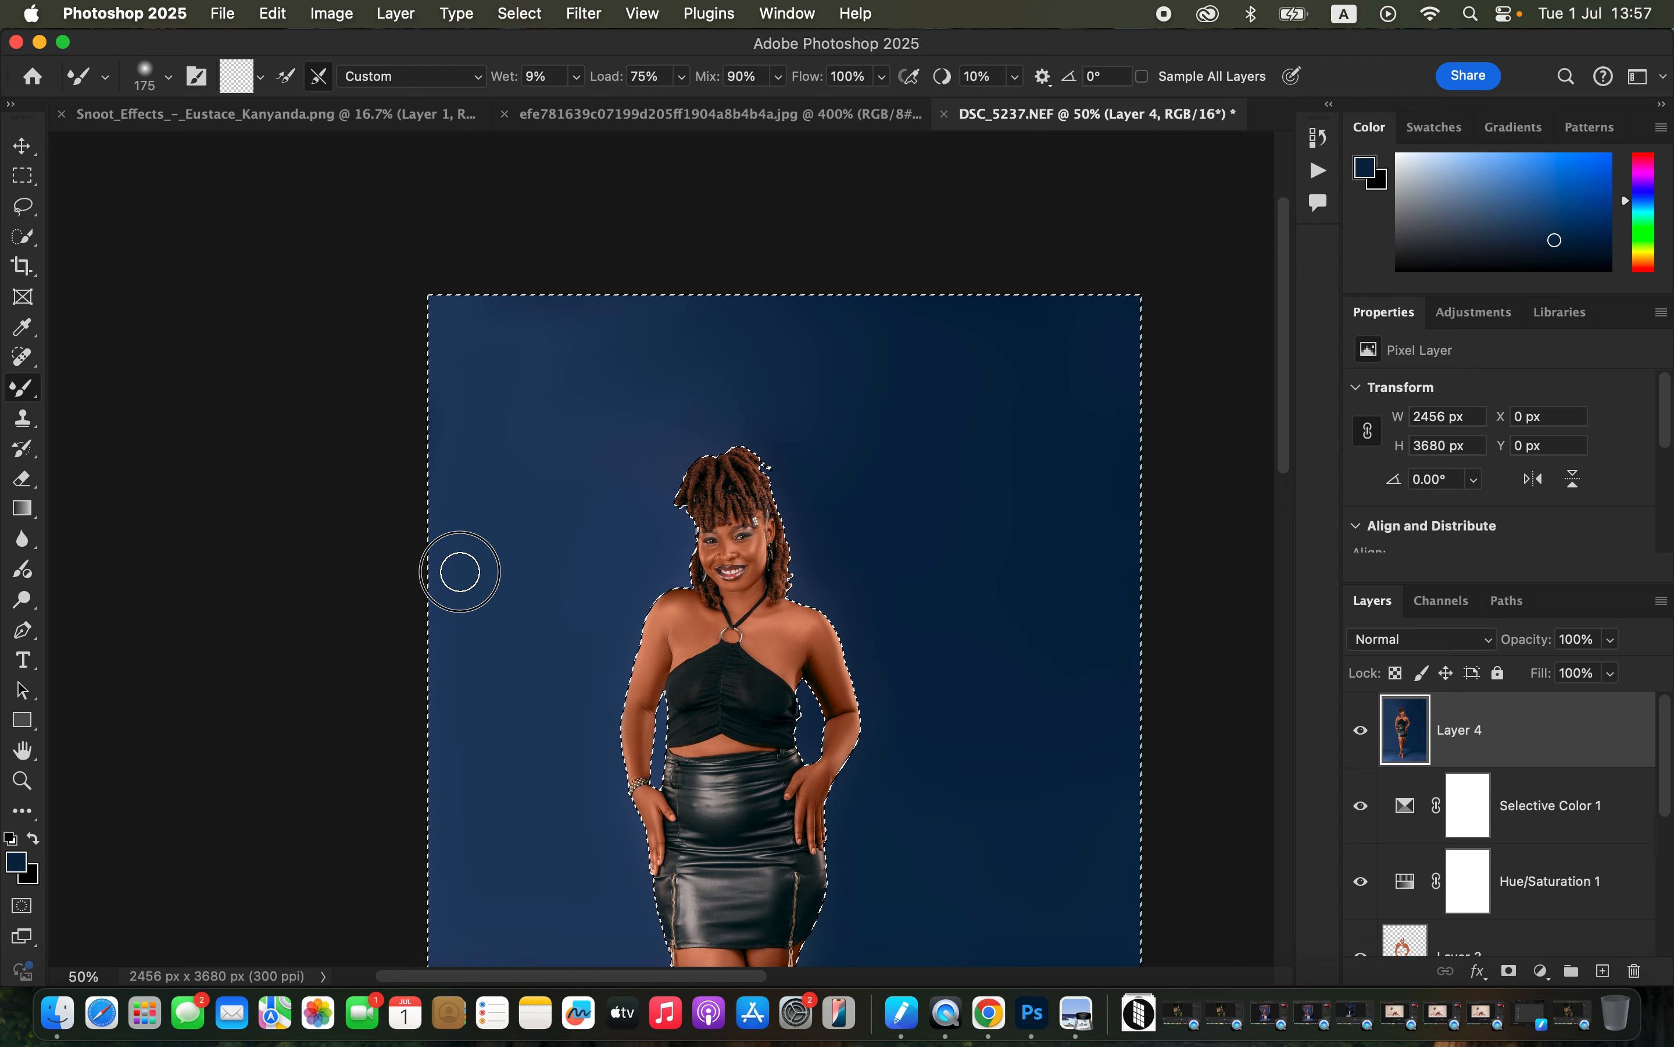
key("super+minus")
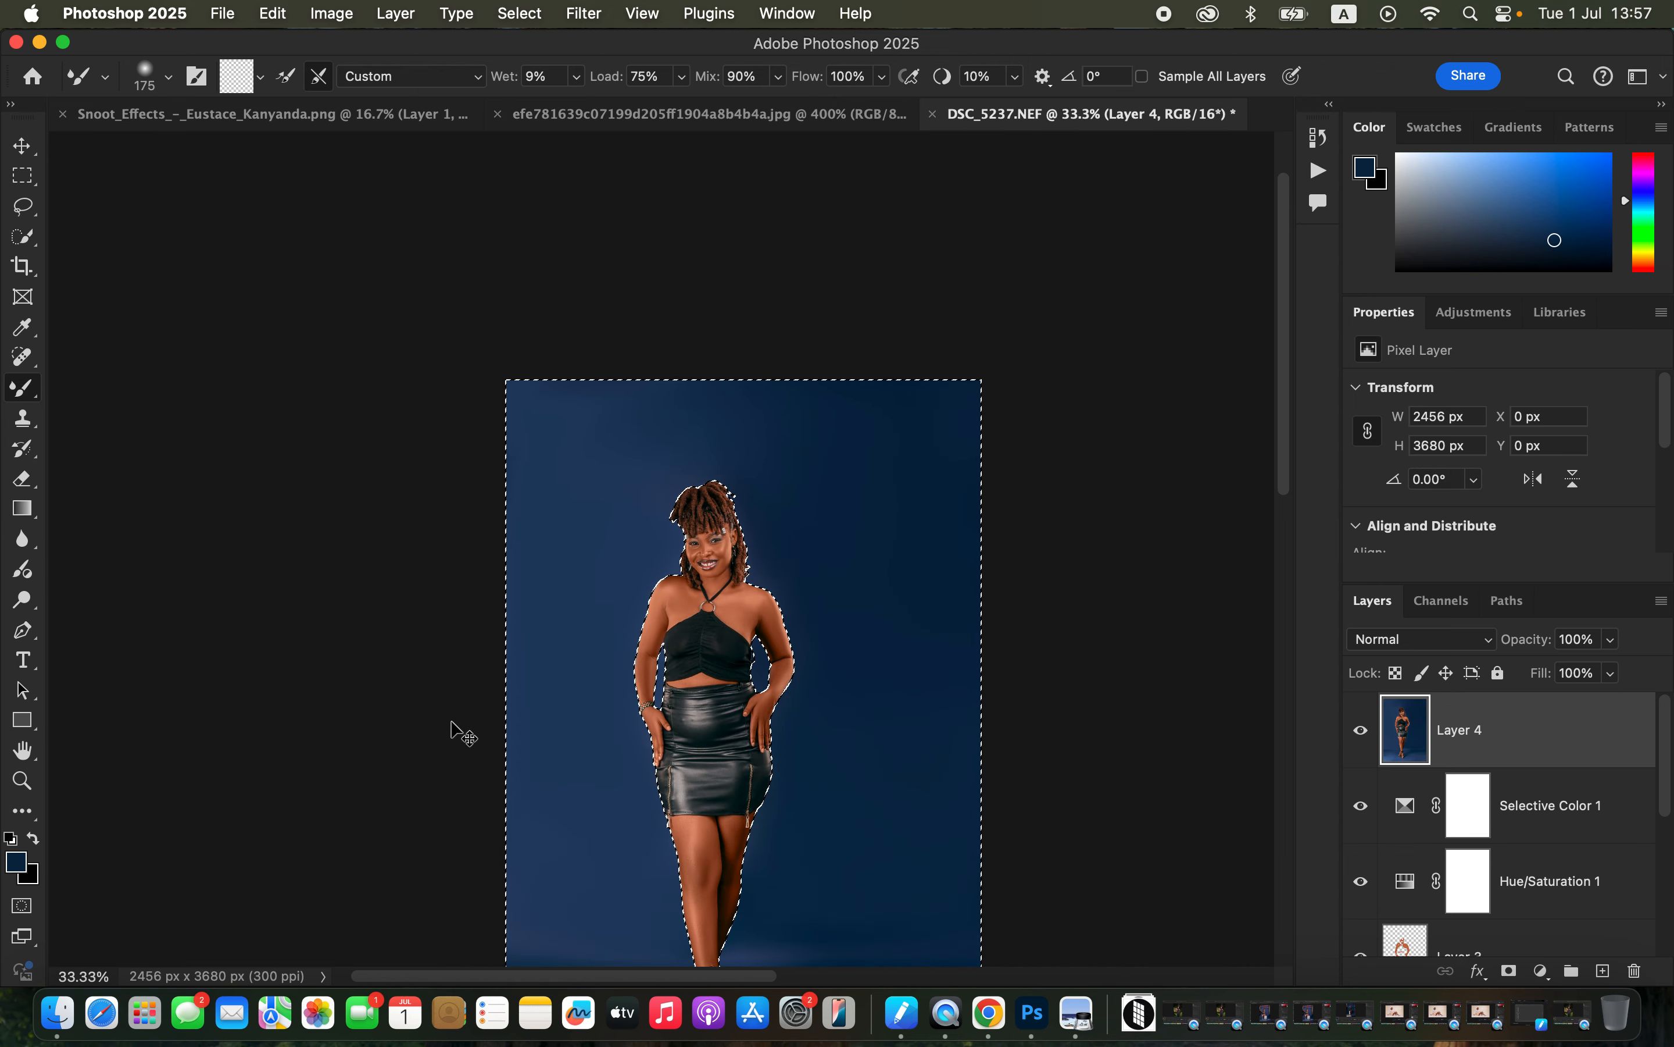
key("super+minus")
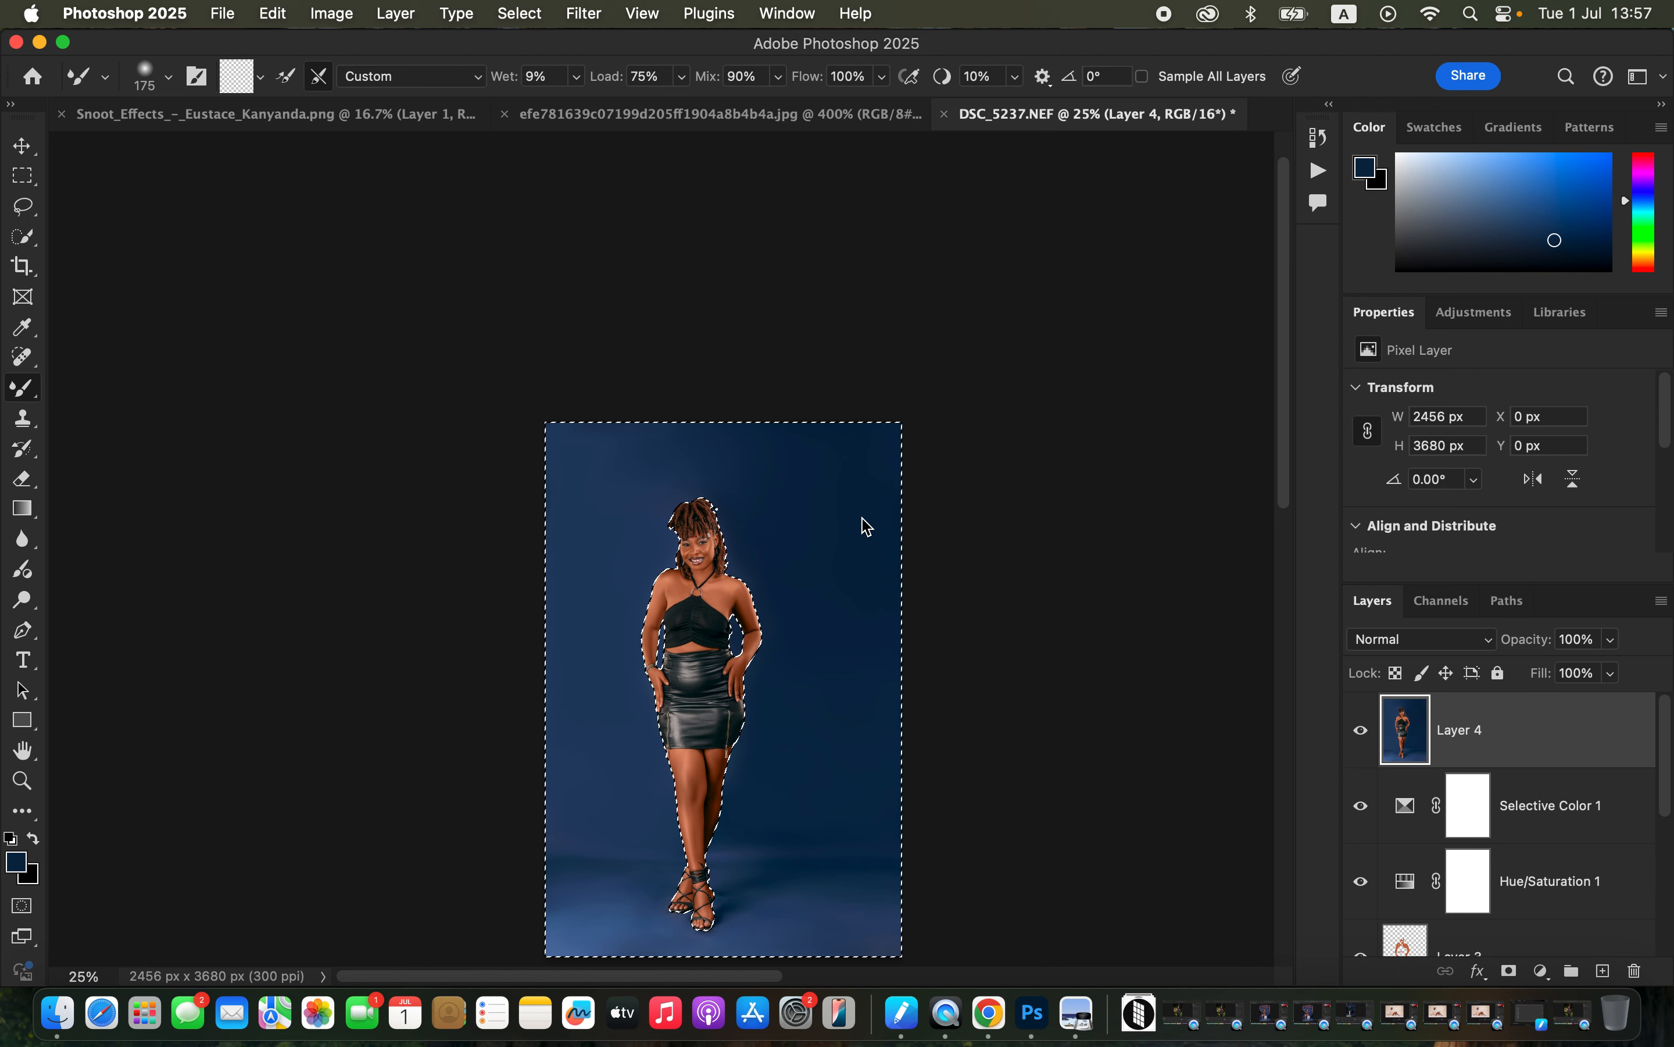
key("bracketright")
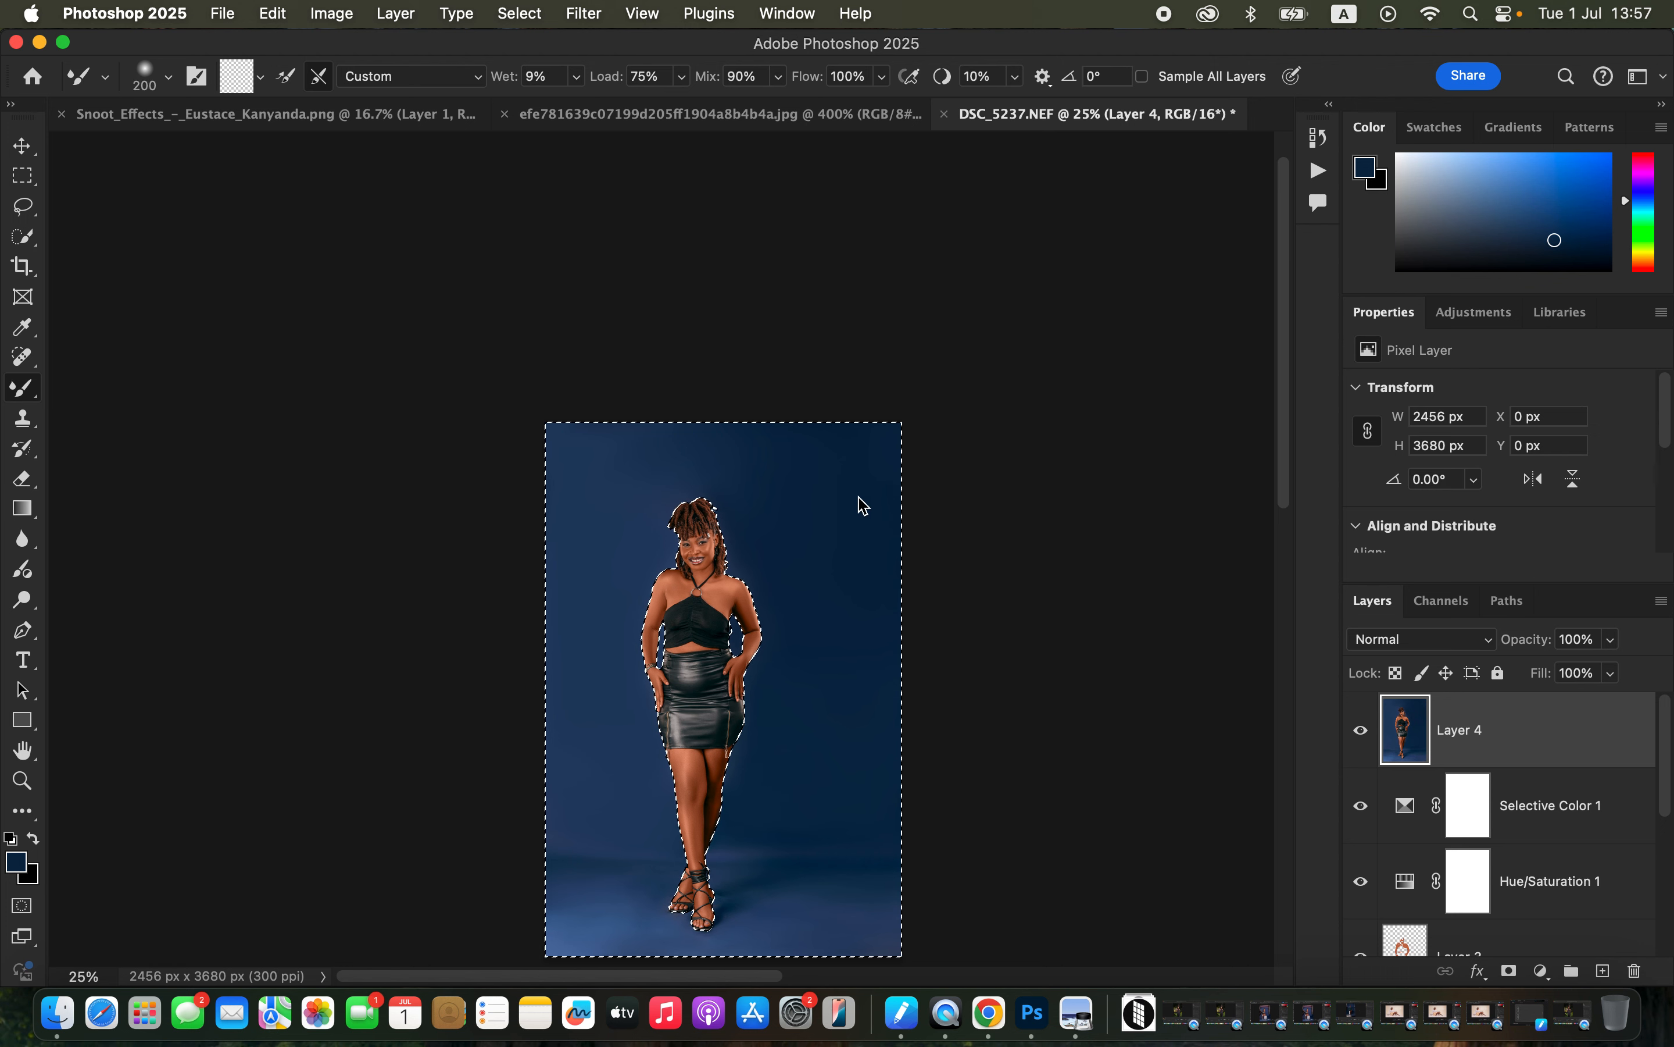
key("bracketright")
key("bracketright")
key("bracketright")
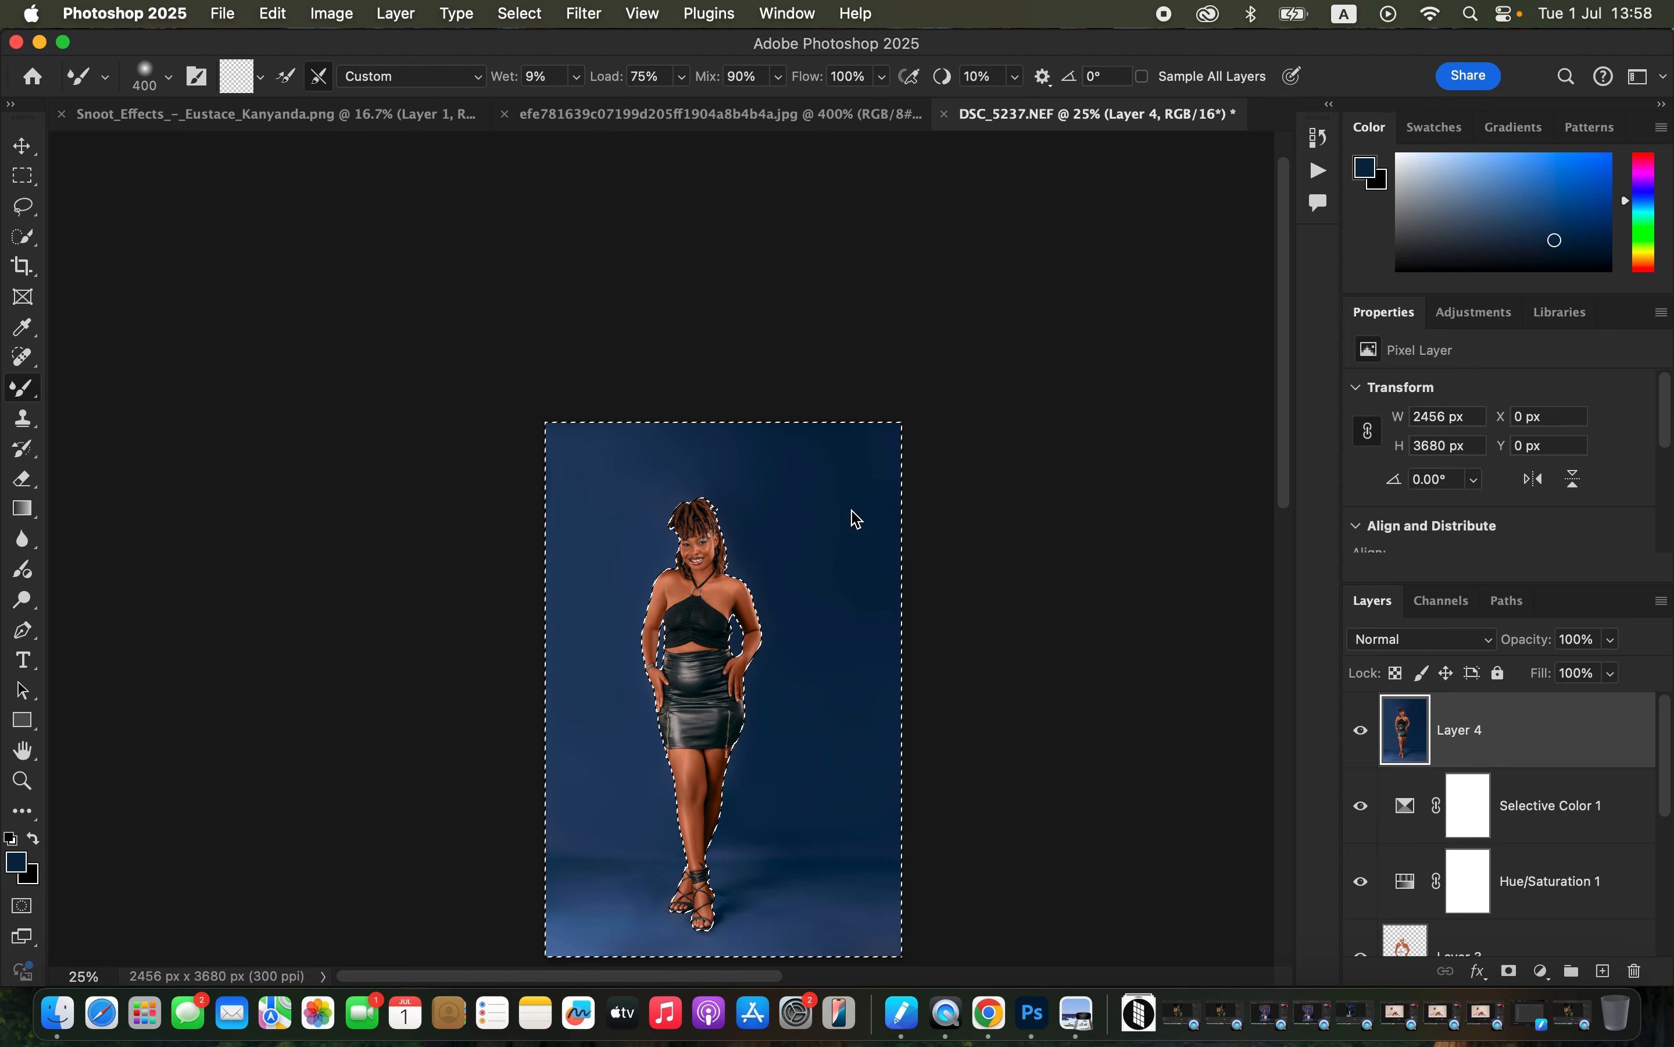
key("super+d")
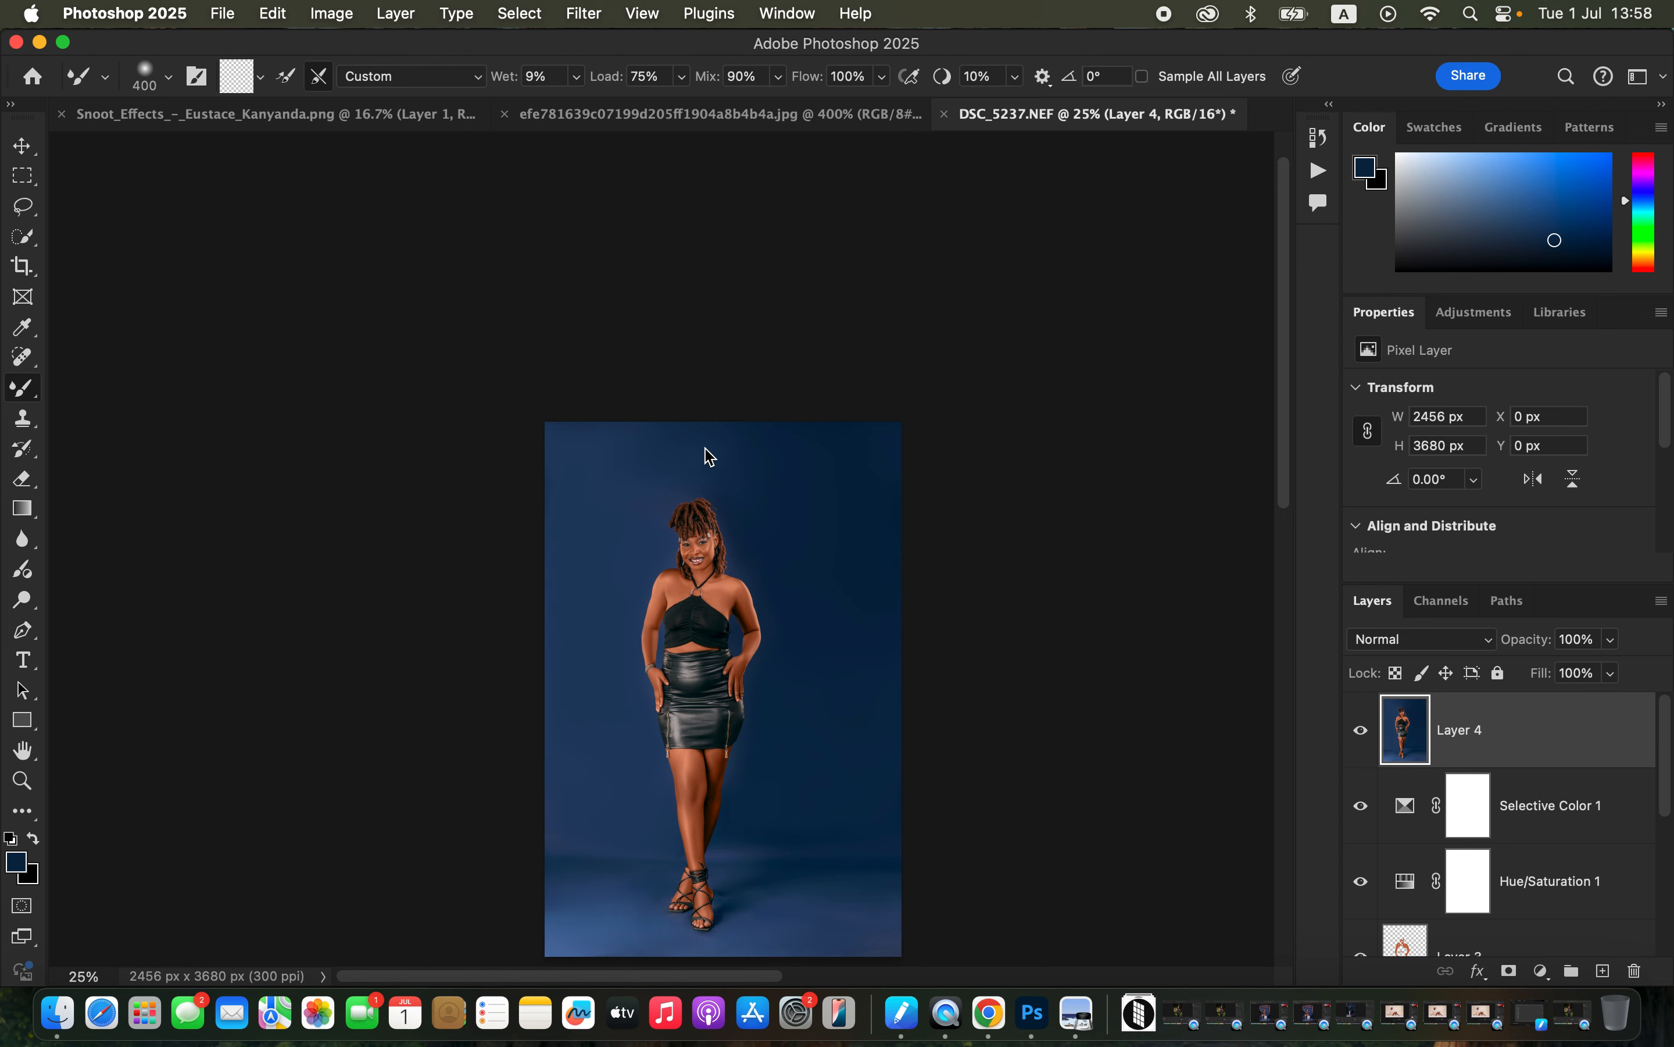
Crop to a 4:5 (8:10) ratio at the photo's full height, extending the canvas past both sides to 2944 x 3680 px.
left_click(23, 267)
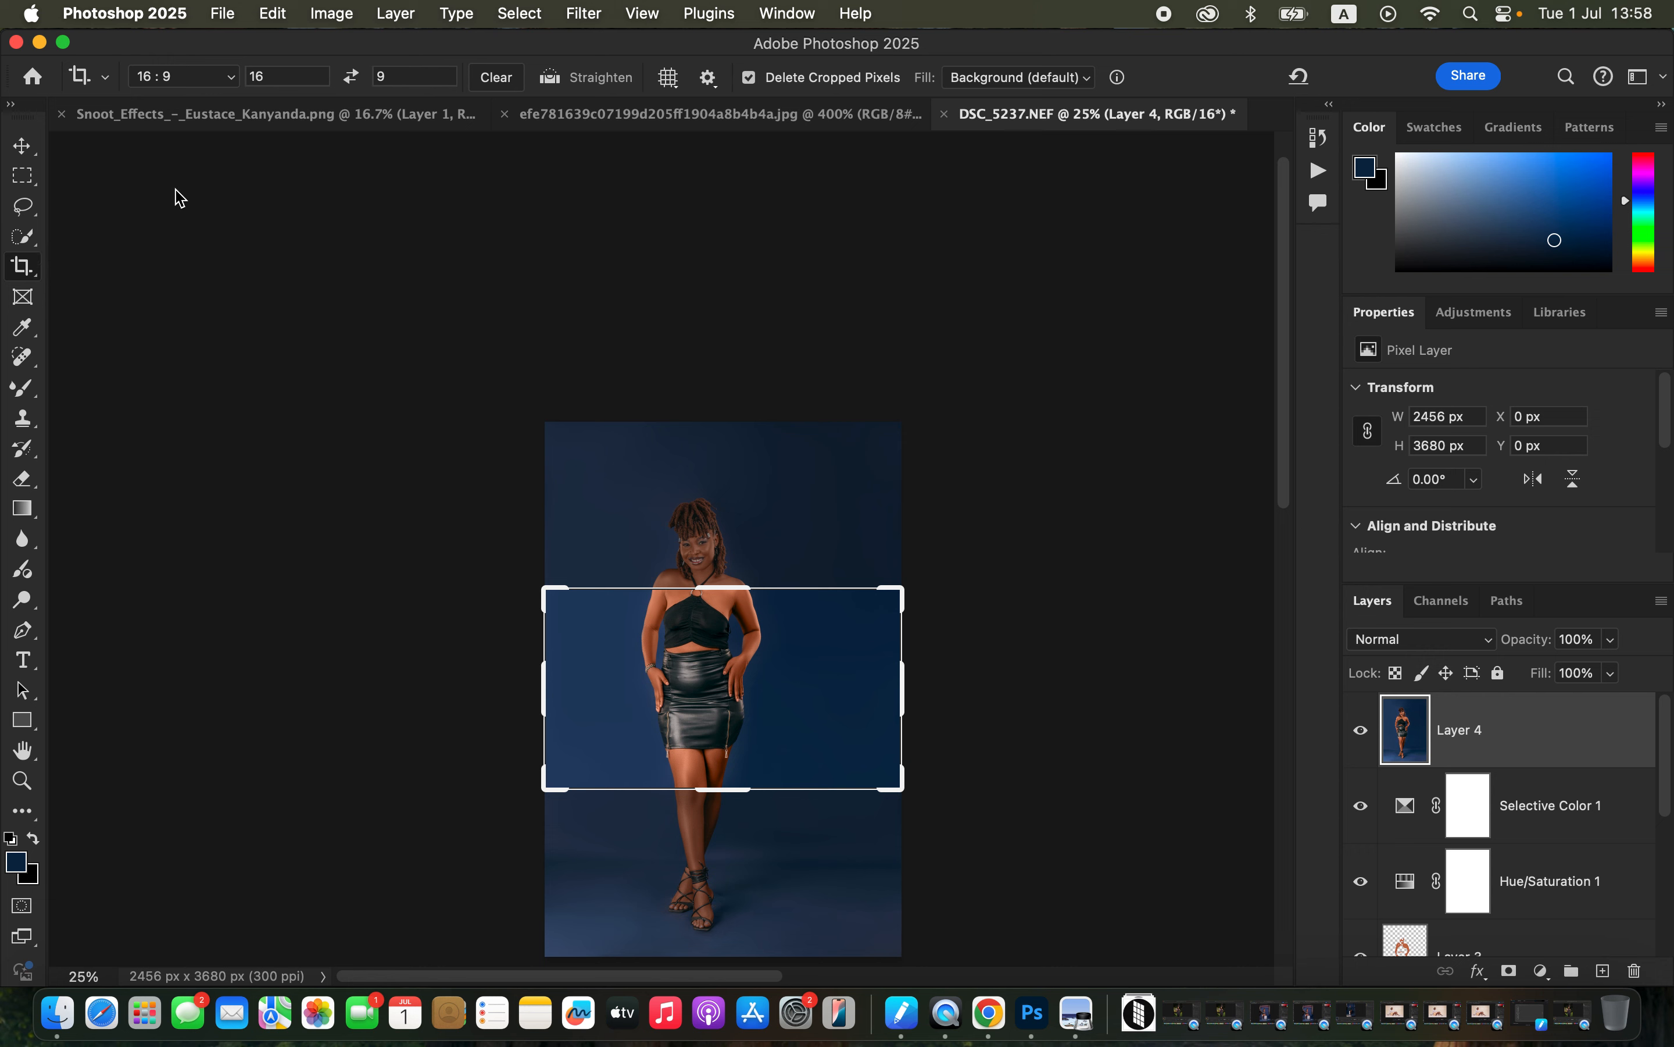
left_click(193, 88)
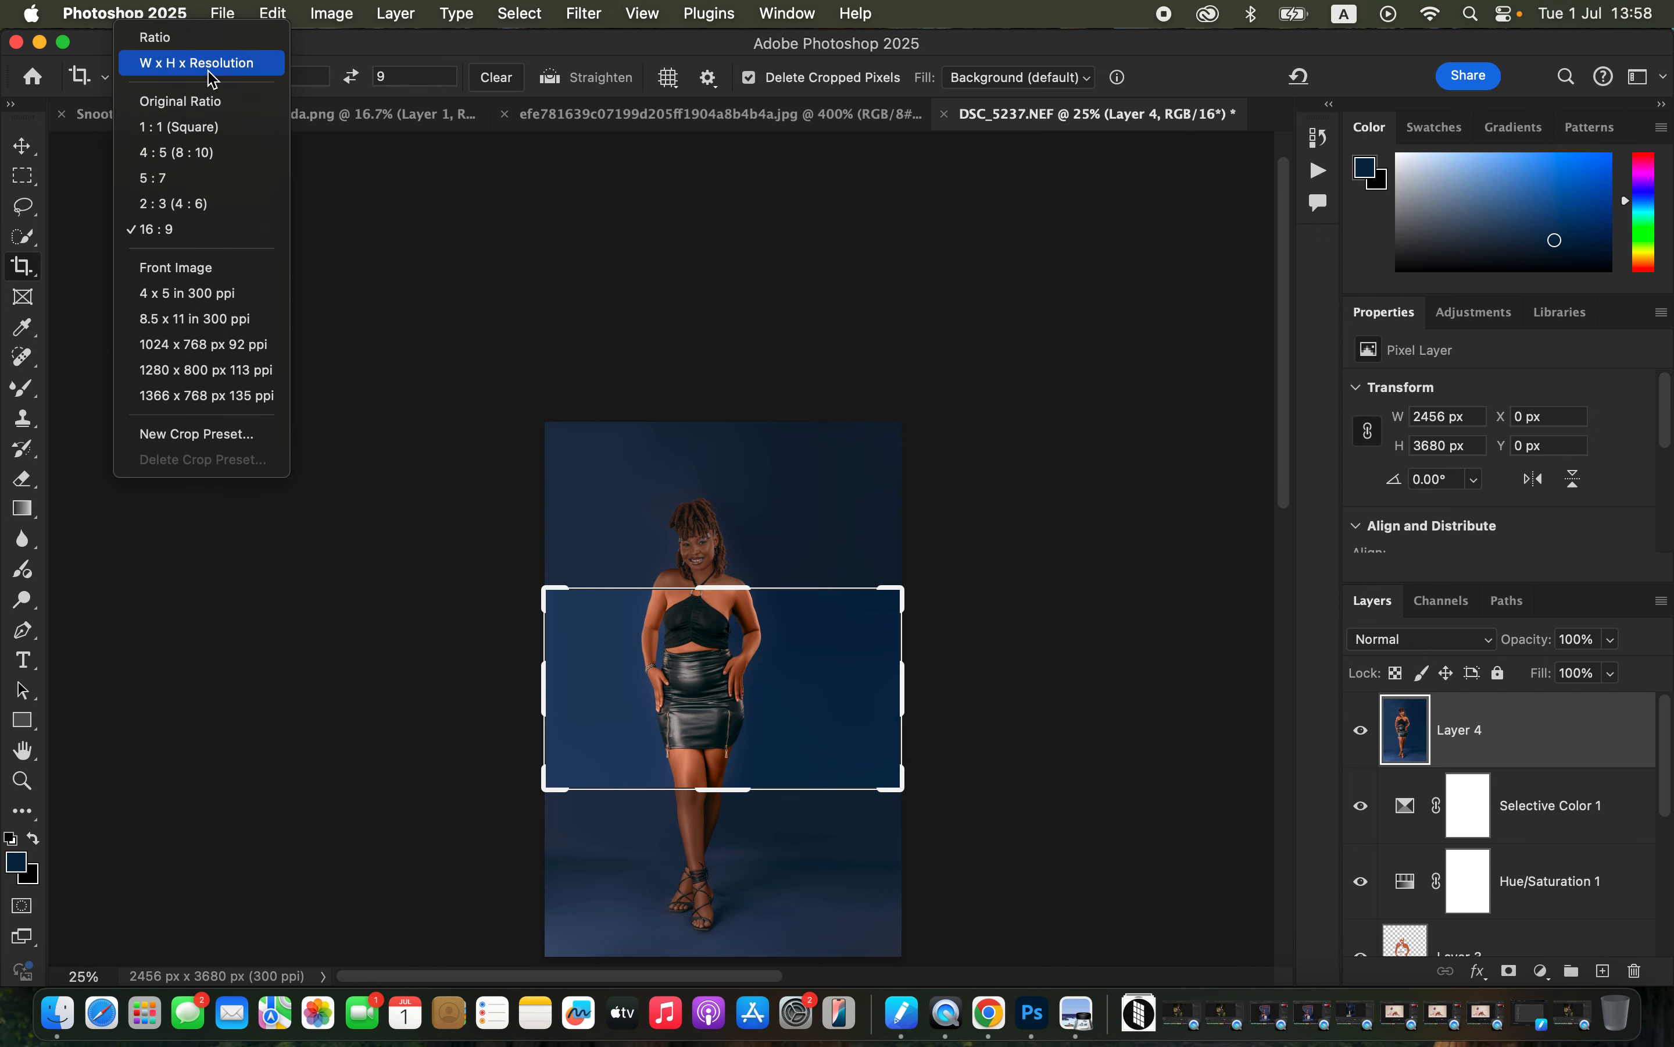
left_click(207, 152)
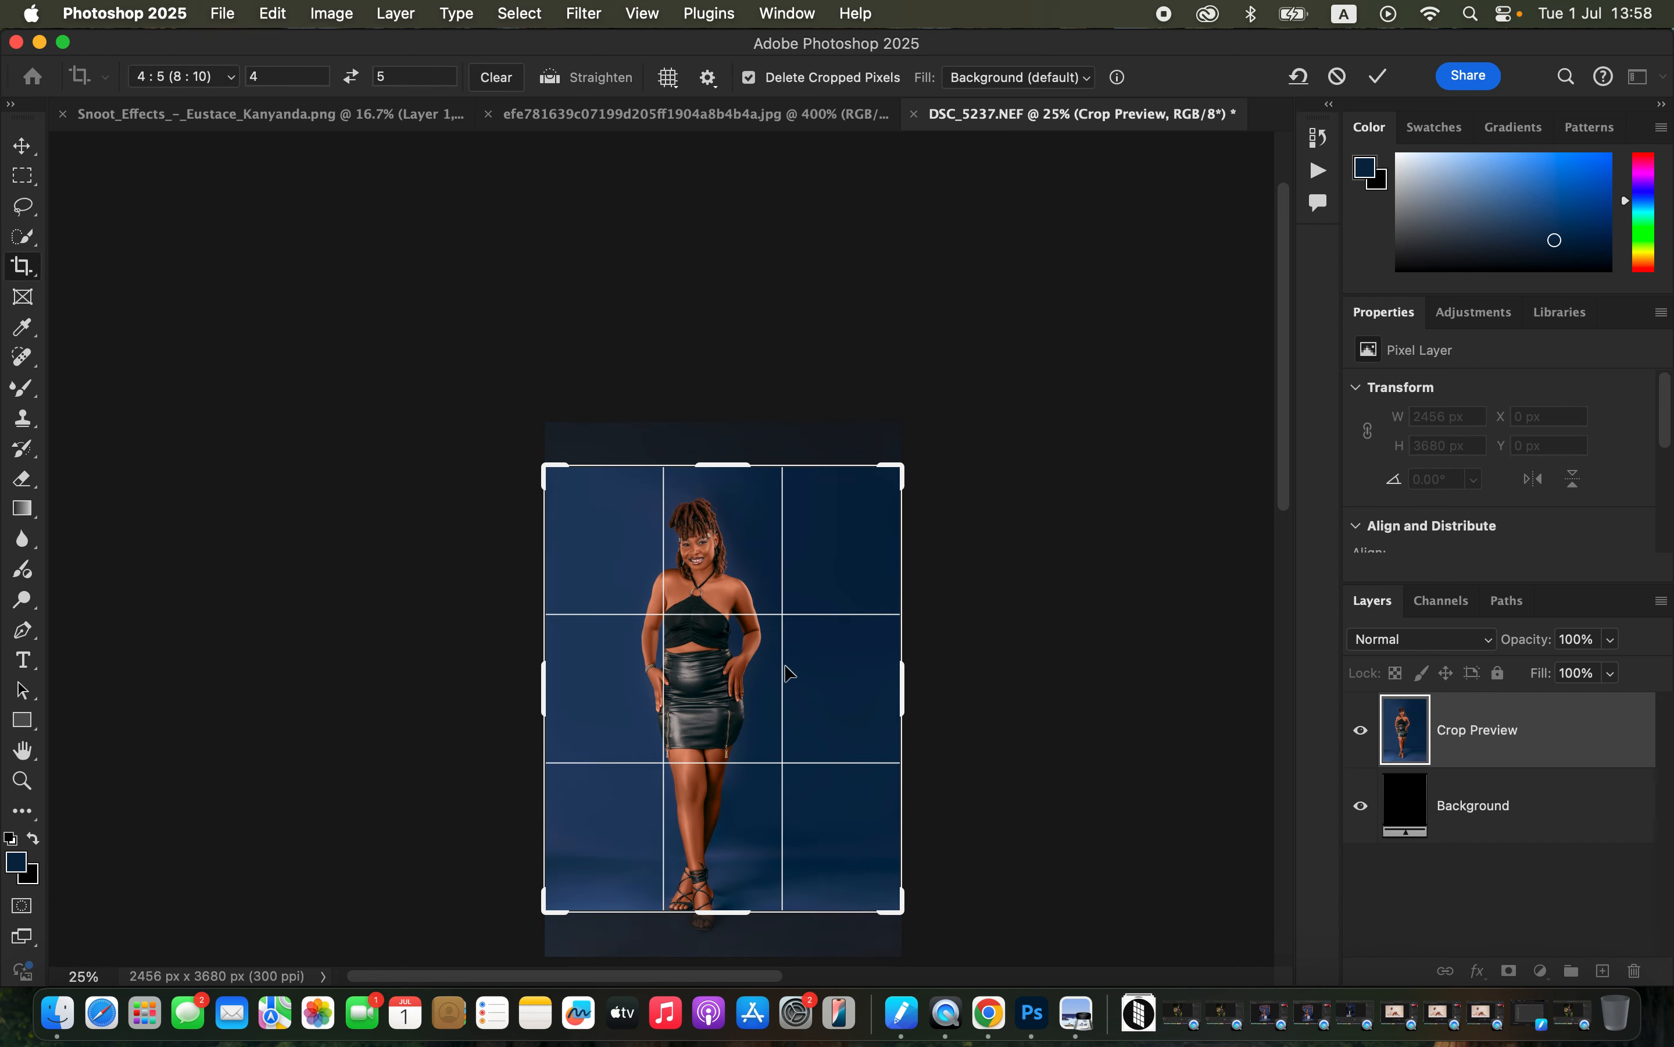
left_click_drag(564, 474, 525, 443)
left_click_drag(699, 509, 761, 517)
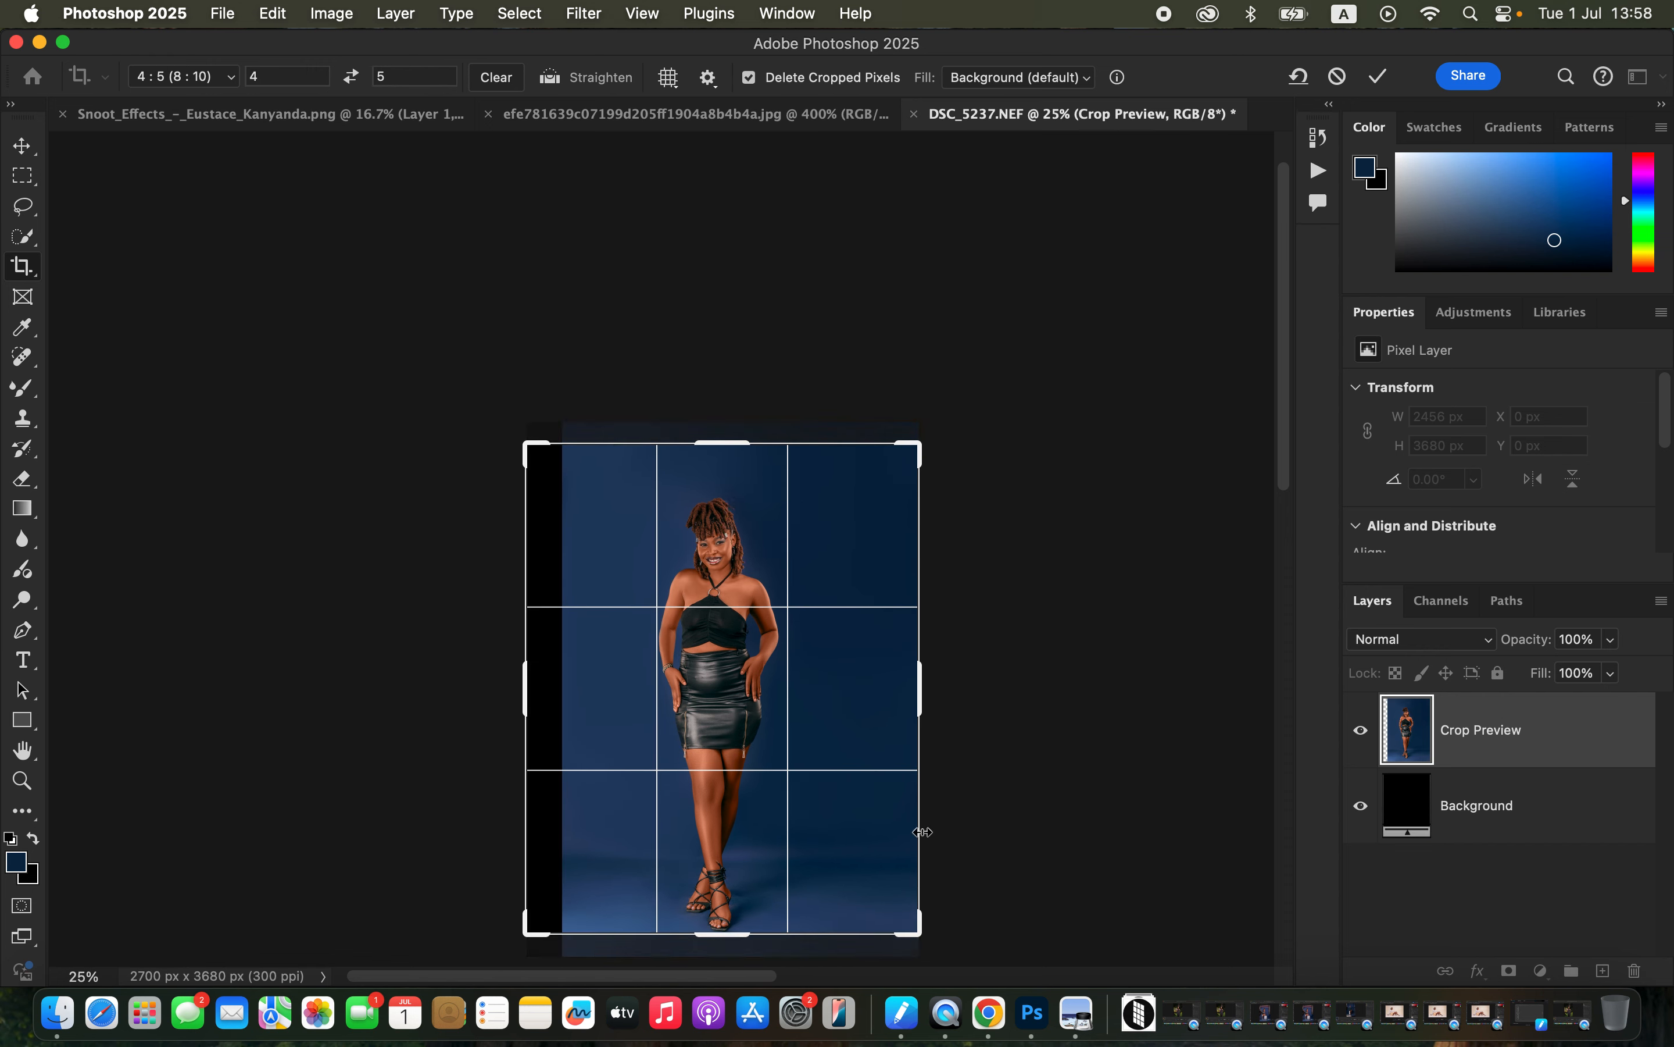
left_click_drag(528, 942, 511, 940)
left_click_drag(746, 428, 748, 414)
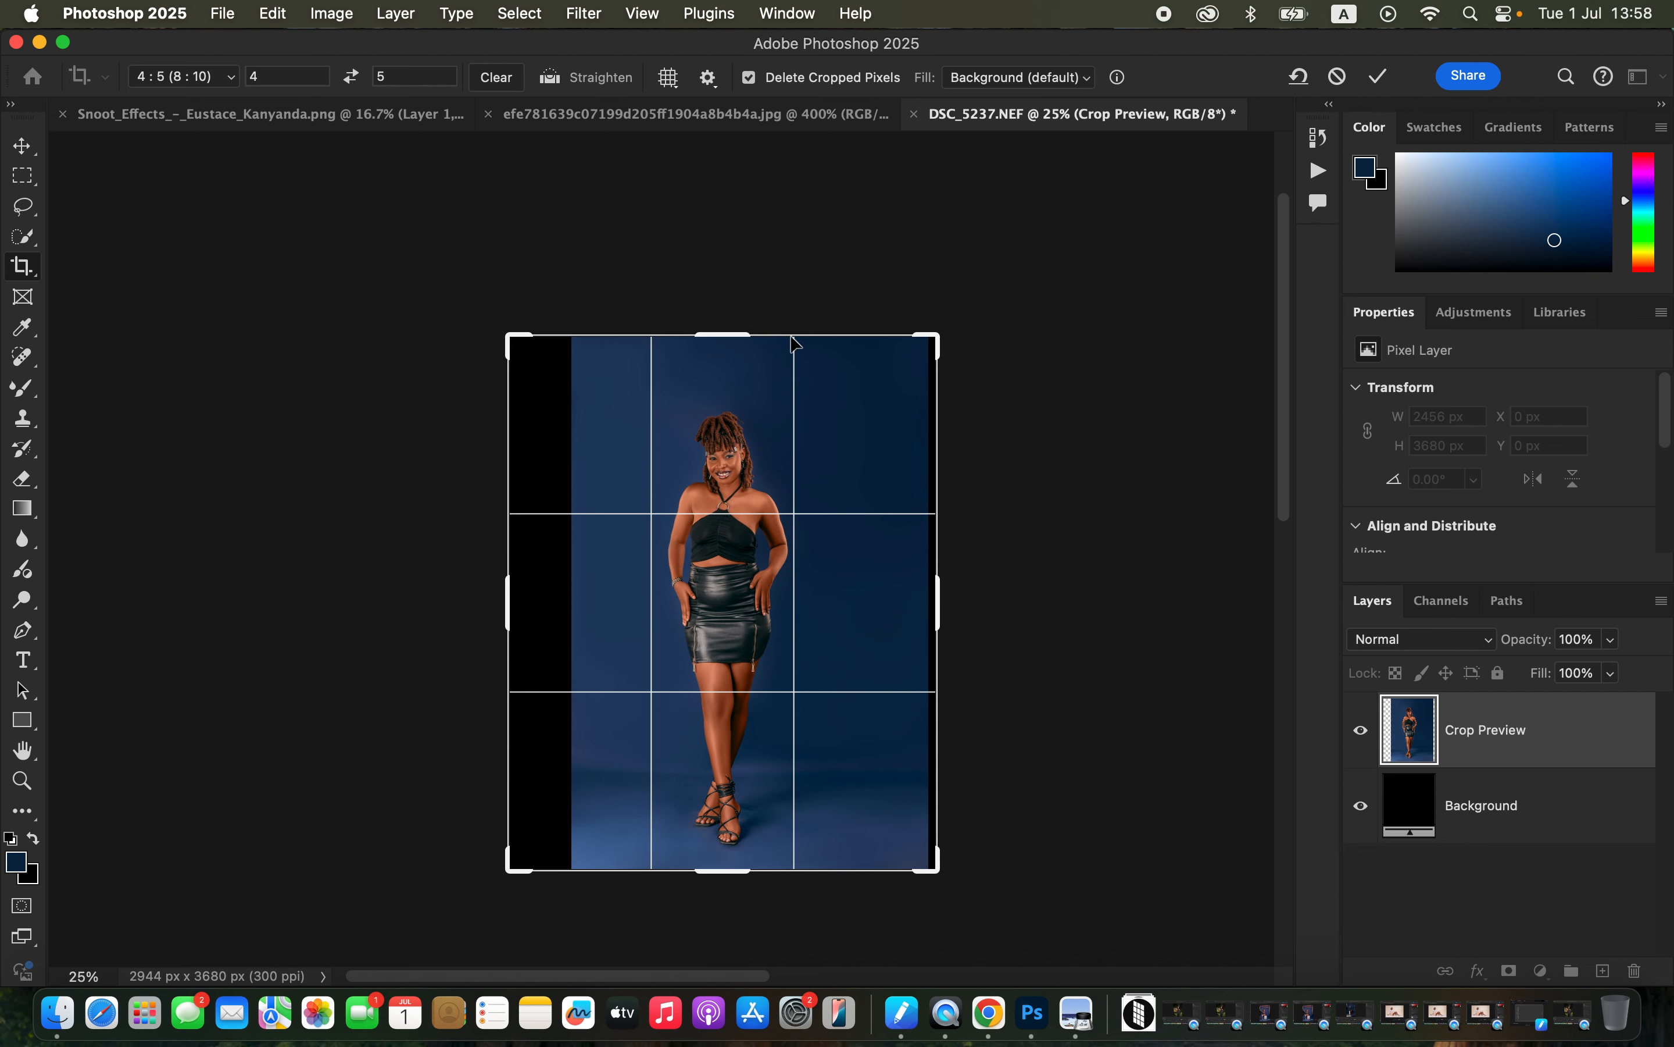
left_click_drag(796, 339, 796, 335)
key("Return")
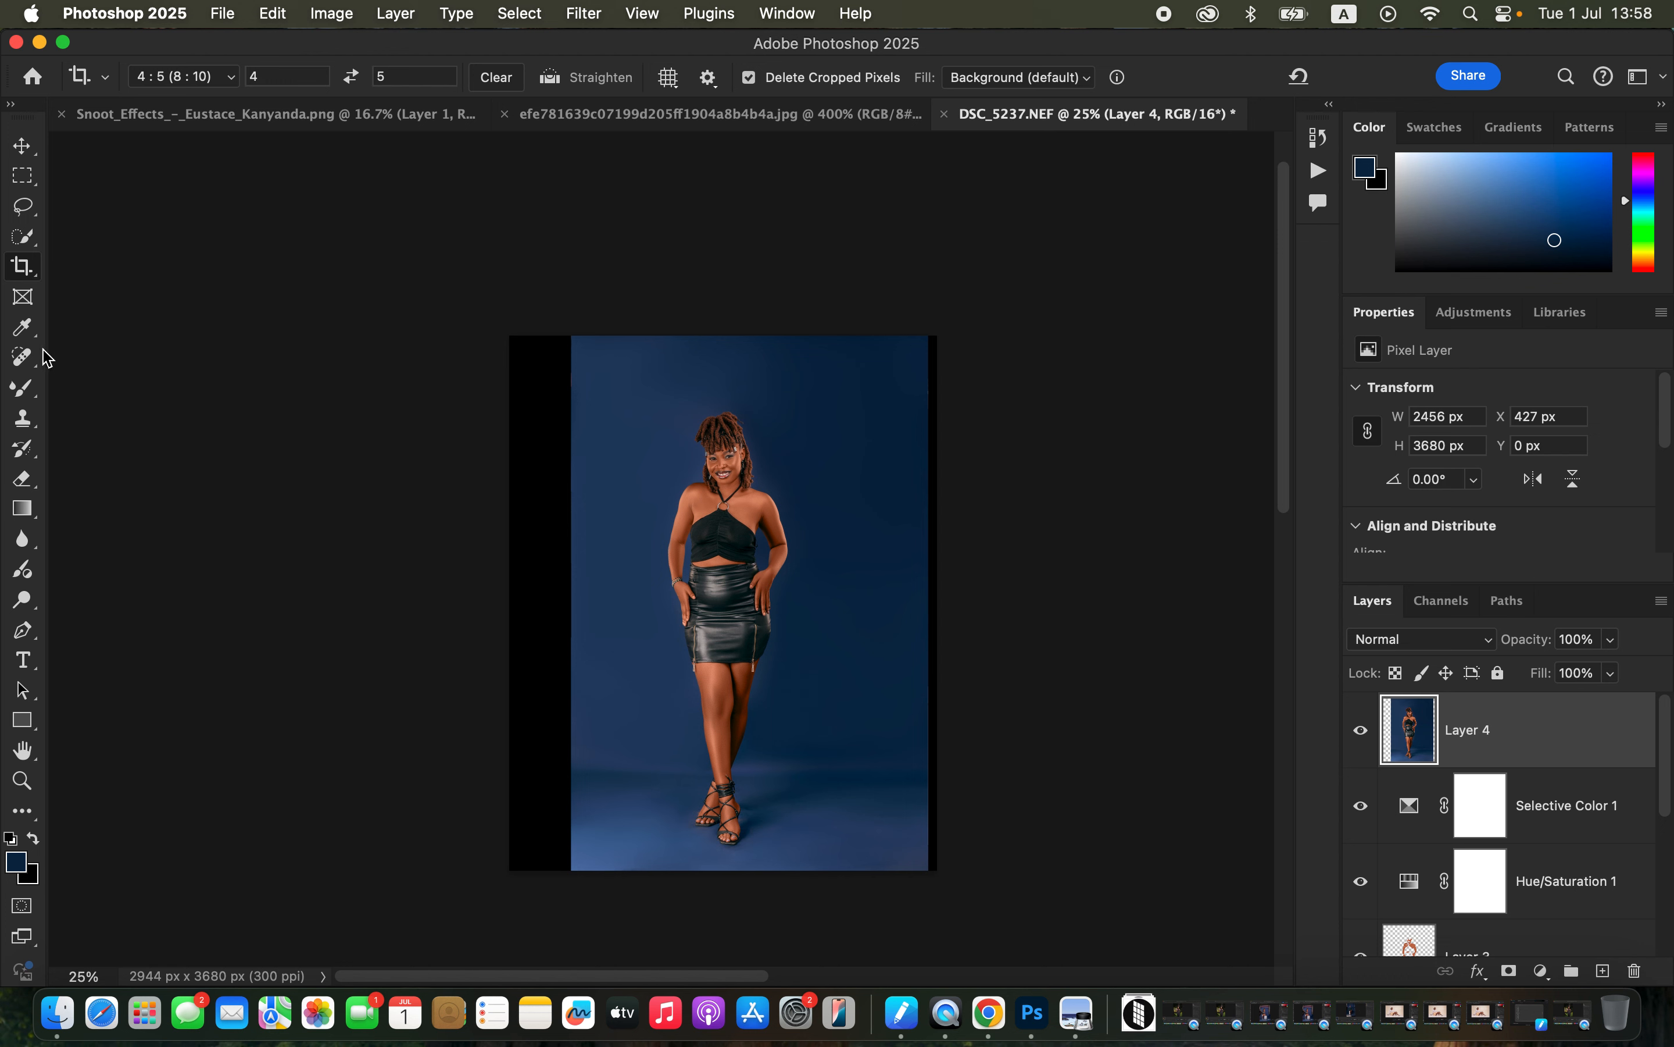
Fill the empty strip along the photo's right edge with backdrop using the 200 px content-aware Spot Healing Brush.
left_click(22, 357)
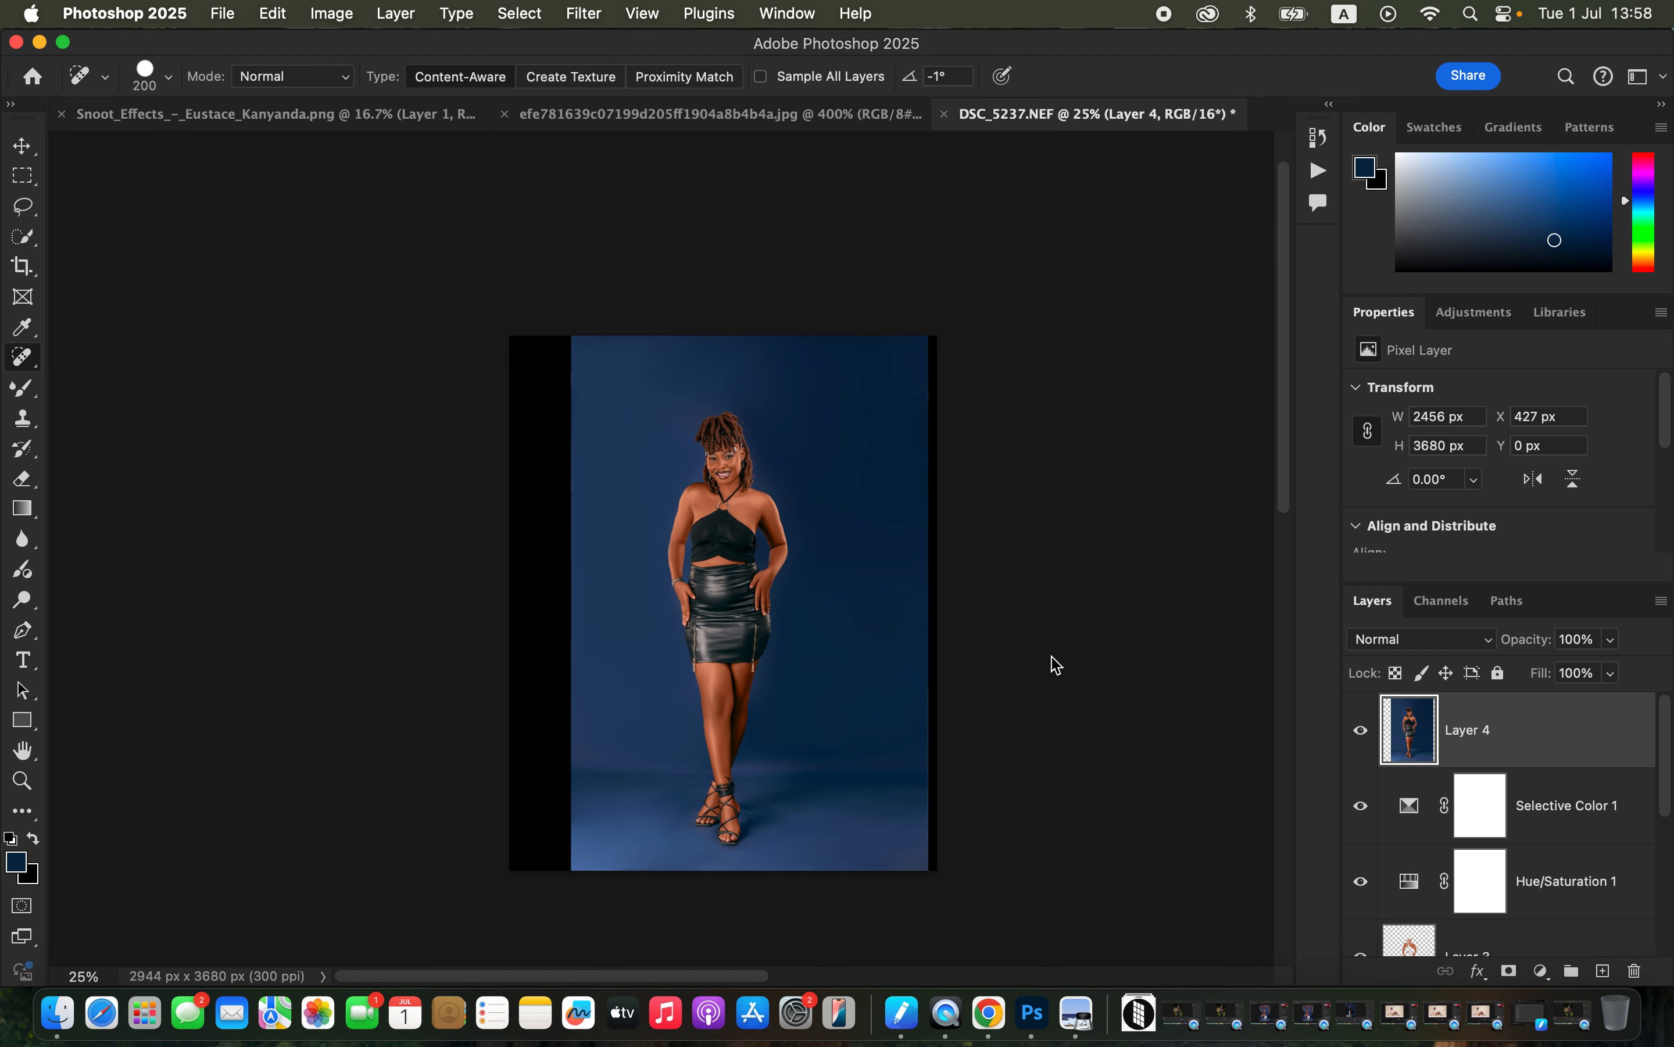
mouse_move(934, 544)
left_mouse_down()
mouse_move(924, 404)
mouse_move(939, 381)
mouse_move(926, 609)
left_mouse_up()
left_click_drag(934, 512, 935, 899)
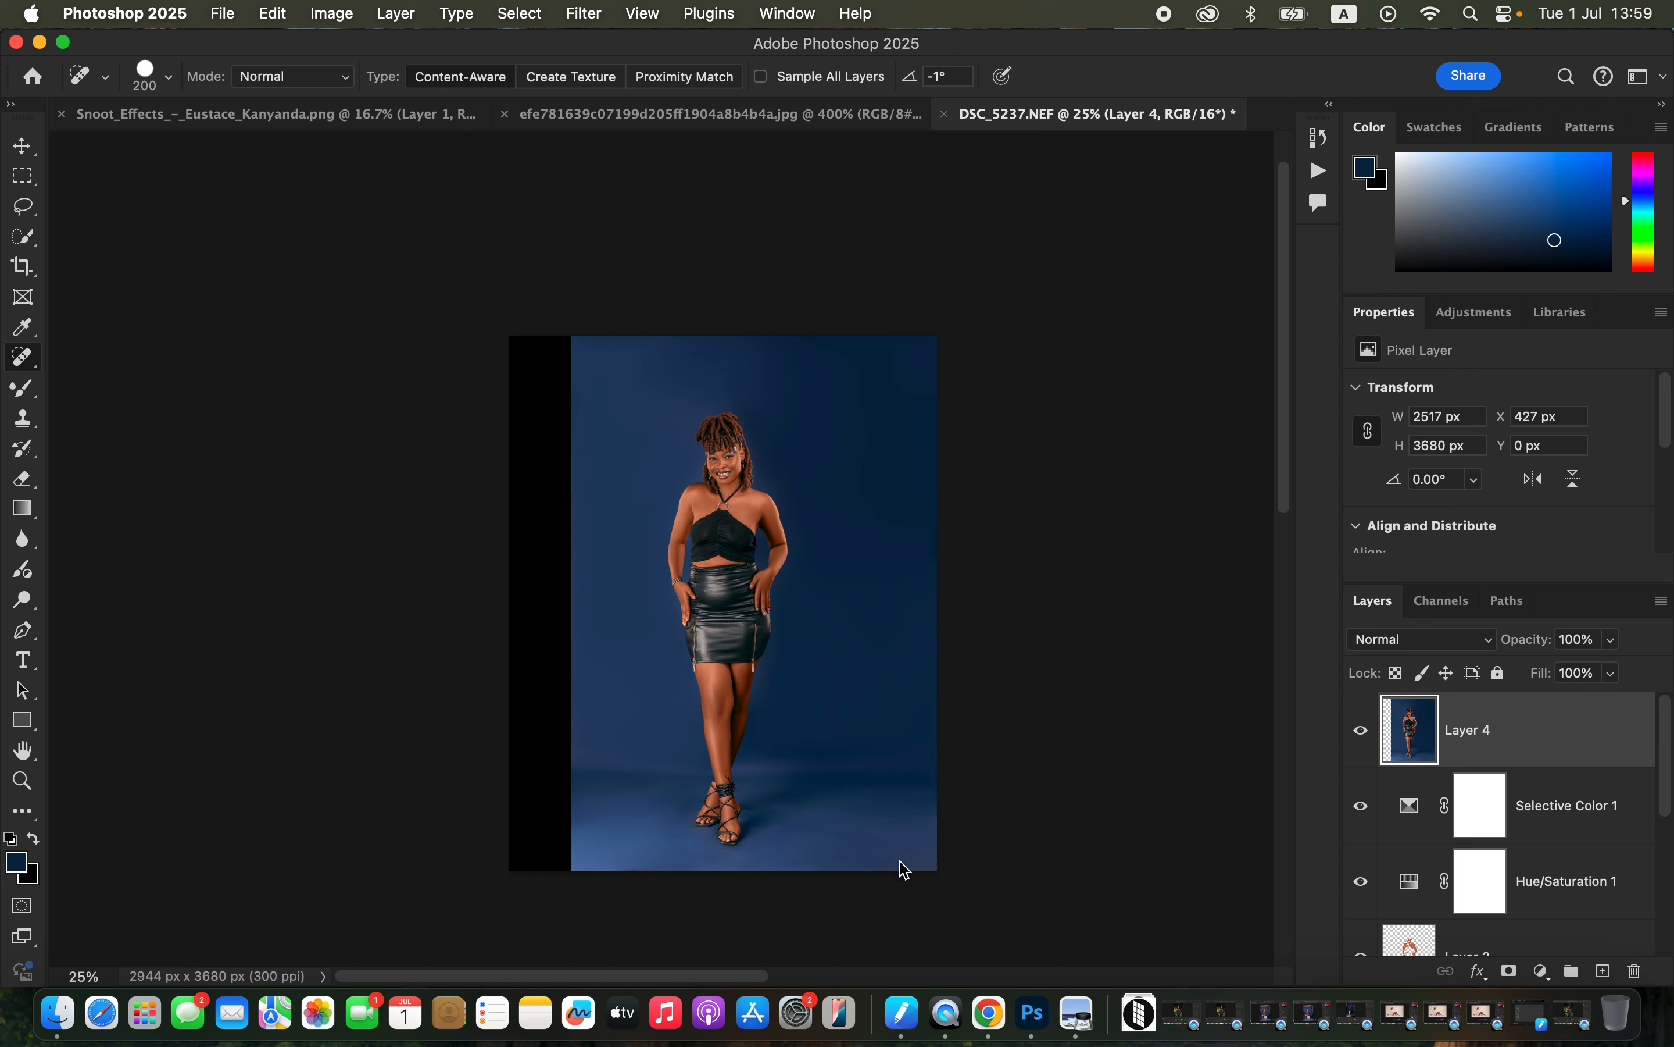
Enlarge the Spot Healing Brush to 700 px and fill the empty strip along the photo's left edge with backdrop.
key("bracketright")
key("bracketright")
key("bracketright")
key("bracketright")
key("bracketright")
mouse_move(543, 427)
left_mouse_down()
mouse_move(512, 404)
mouse_move(542, 786)
left_mouse_up()
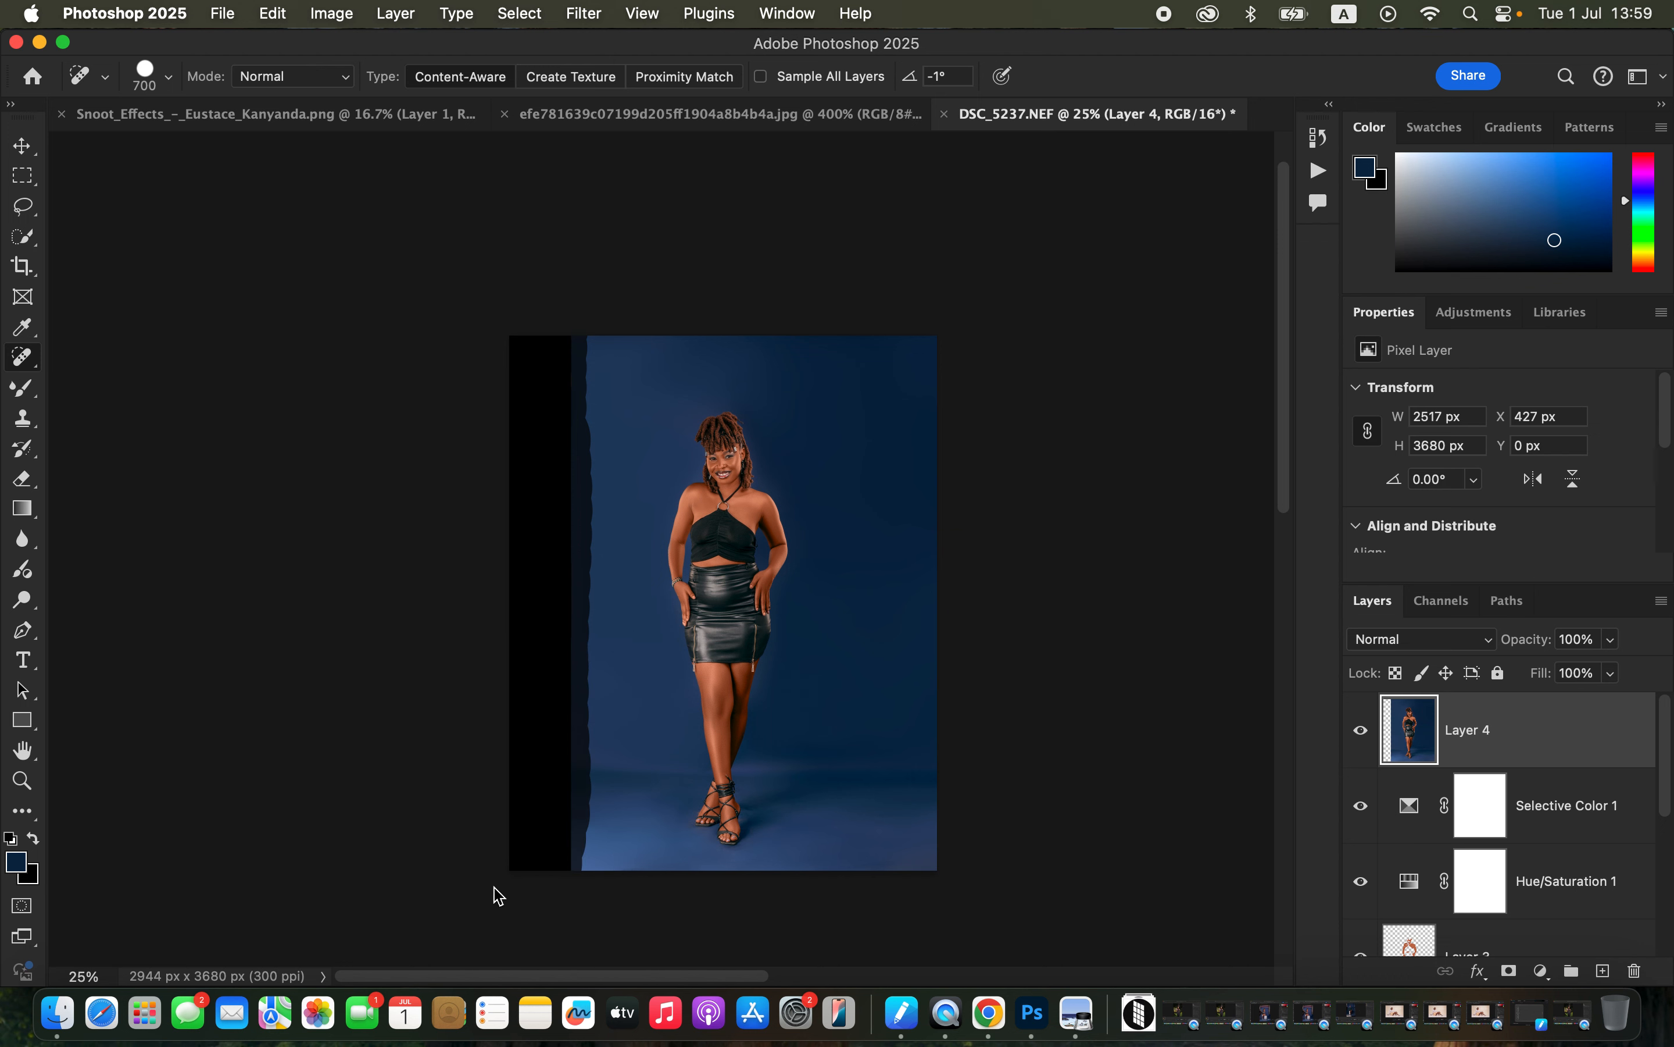
left_click_drag(542, 347, 533, 387)
left_click_drag(534, 291, 526, 416)
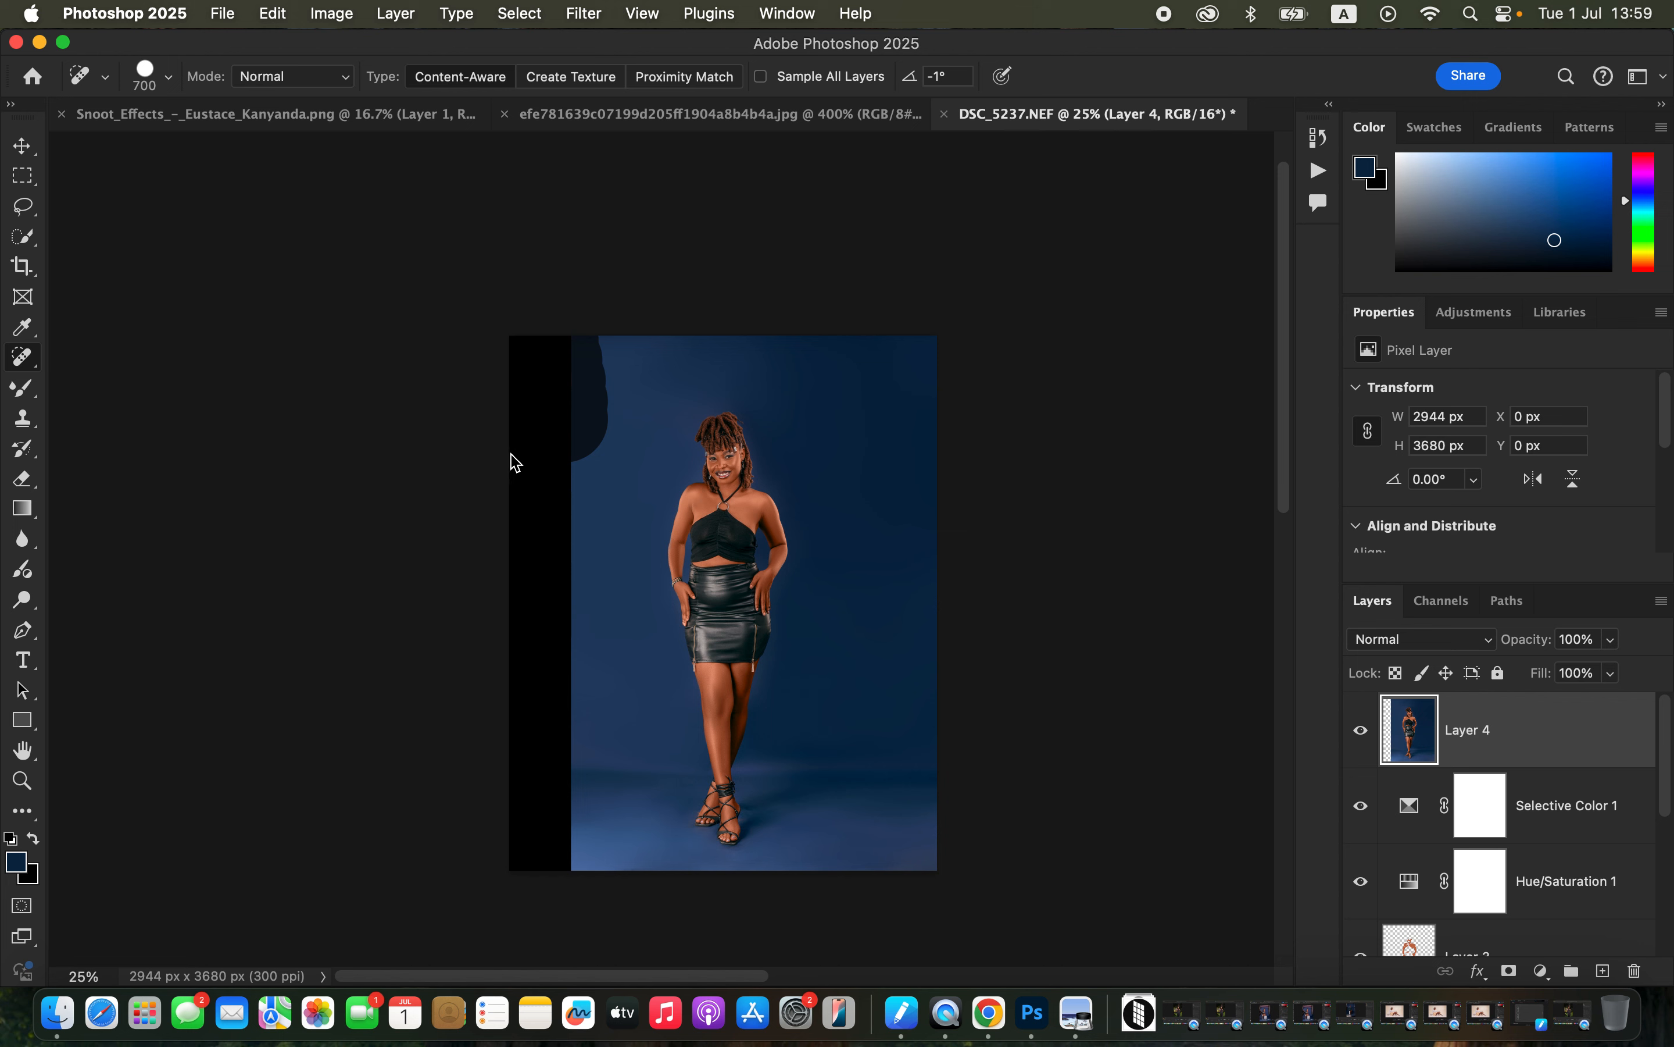
mouse_move(540, 440)
left_mouse_down()
mouse_move(523, 811)
mouse_move(536, 915)
left_mouse_up()
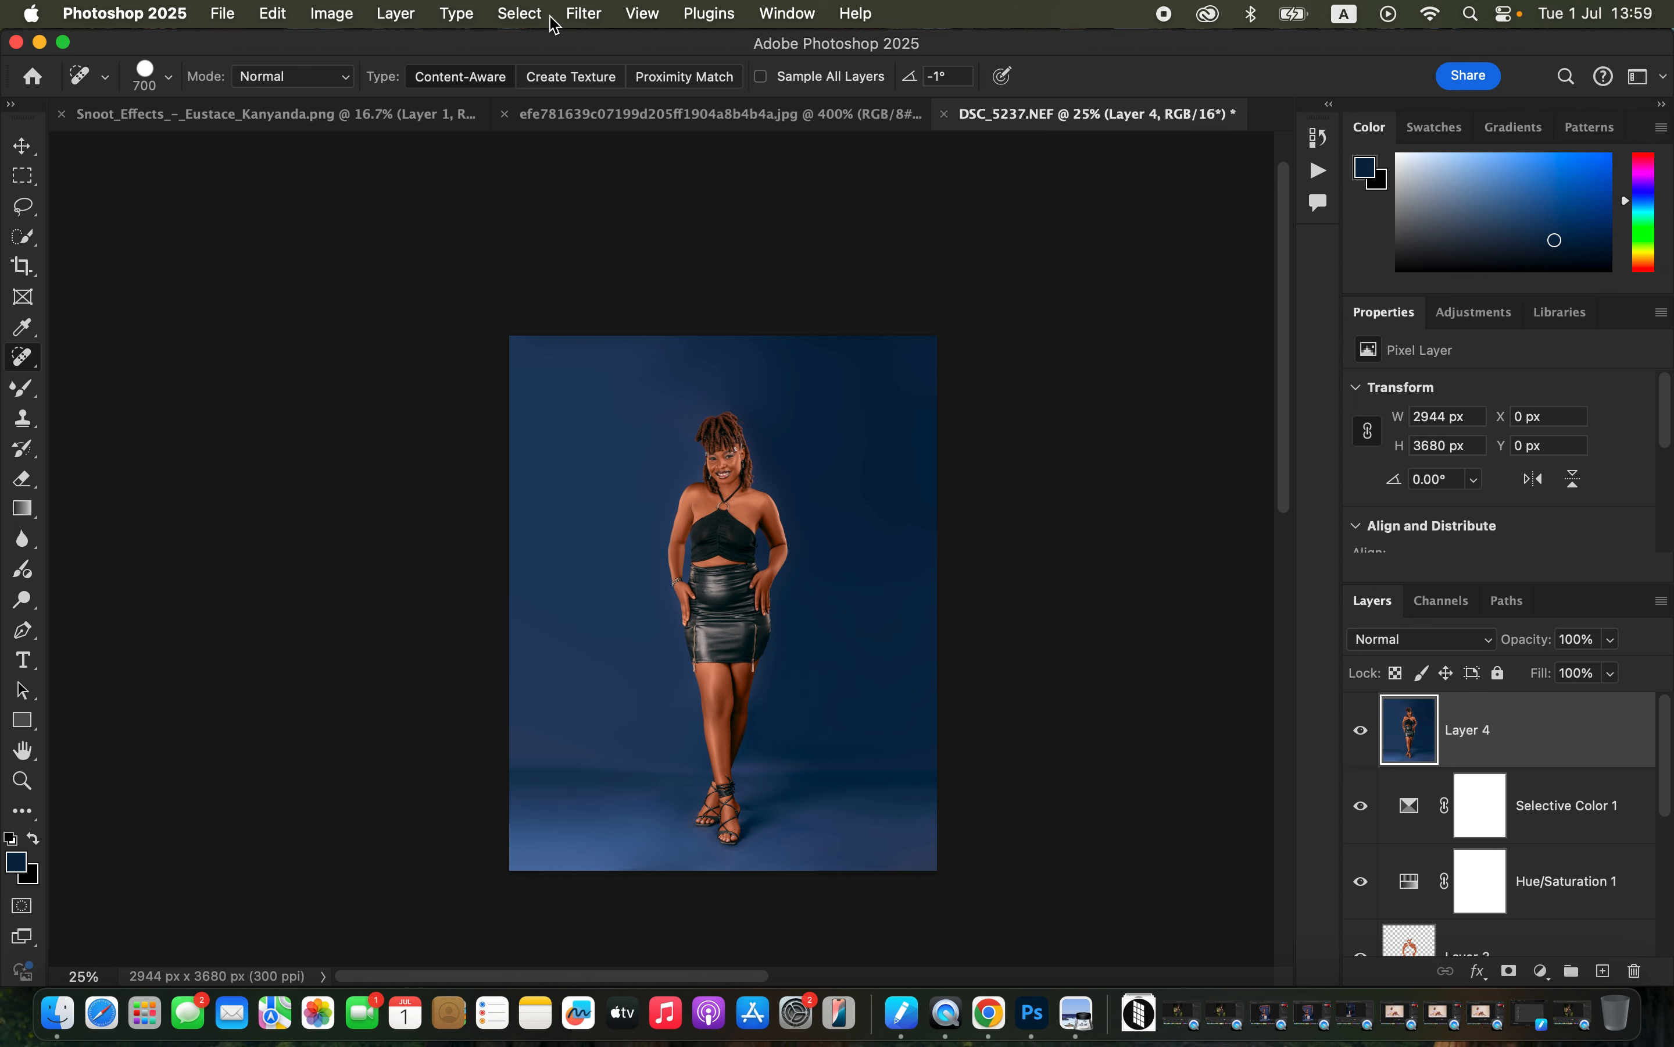
Convert the retouched Layer 4 to a smart object.
left_click(585, 15)
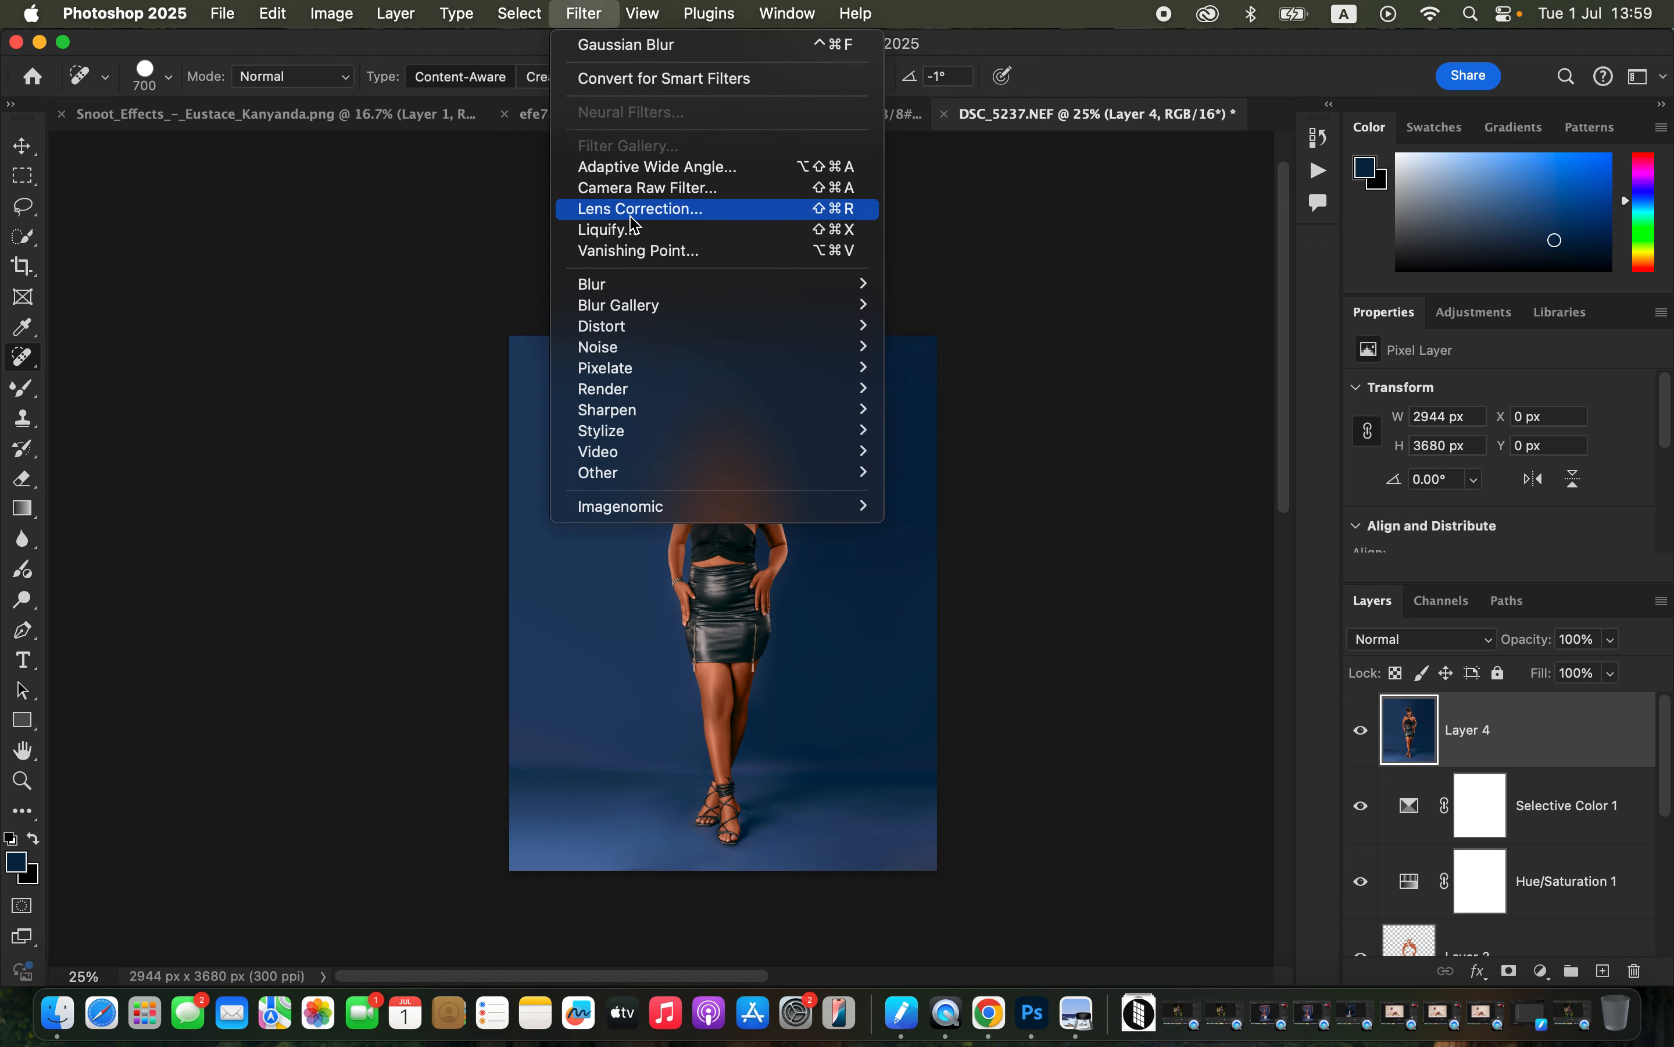
left_click(602, 186)
left_click(1551, 753)
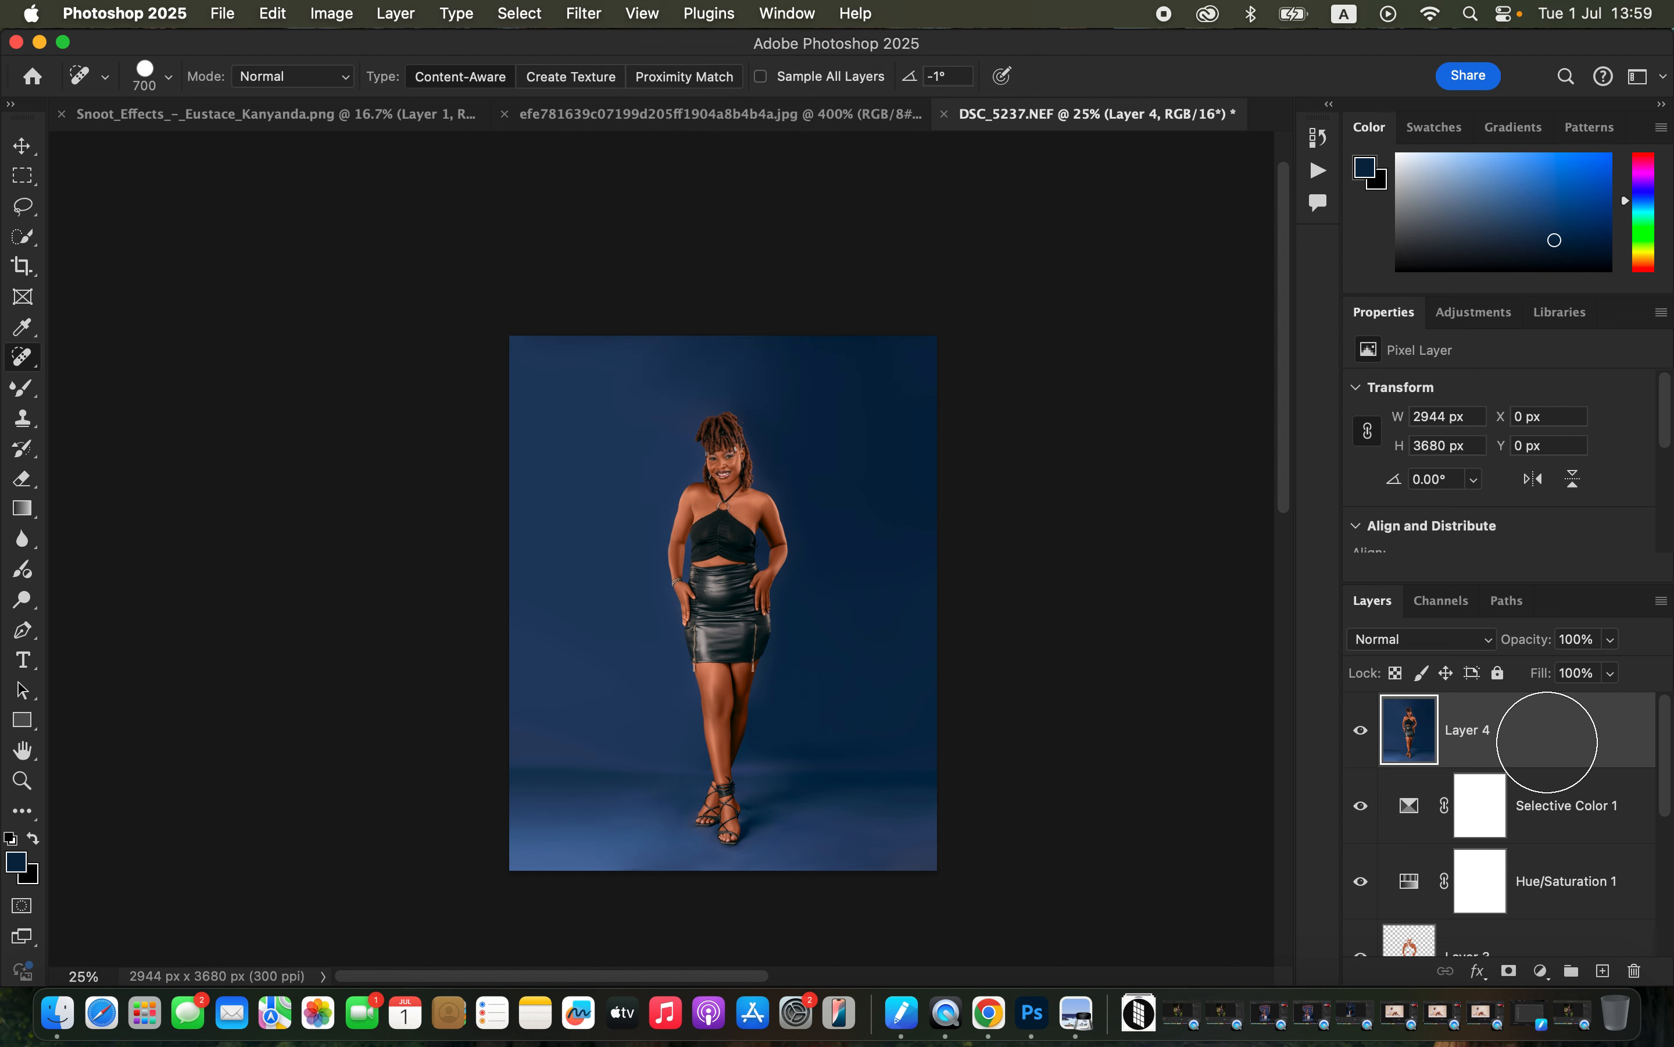
right_click(1552, 753)
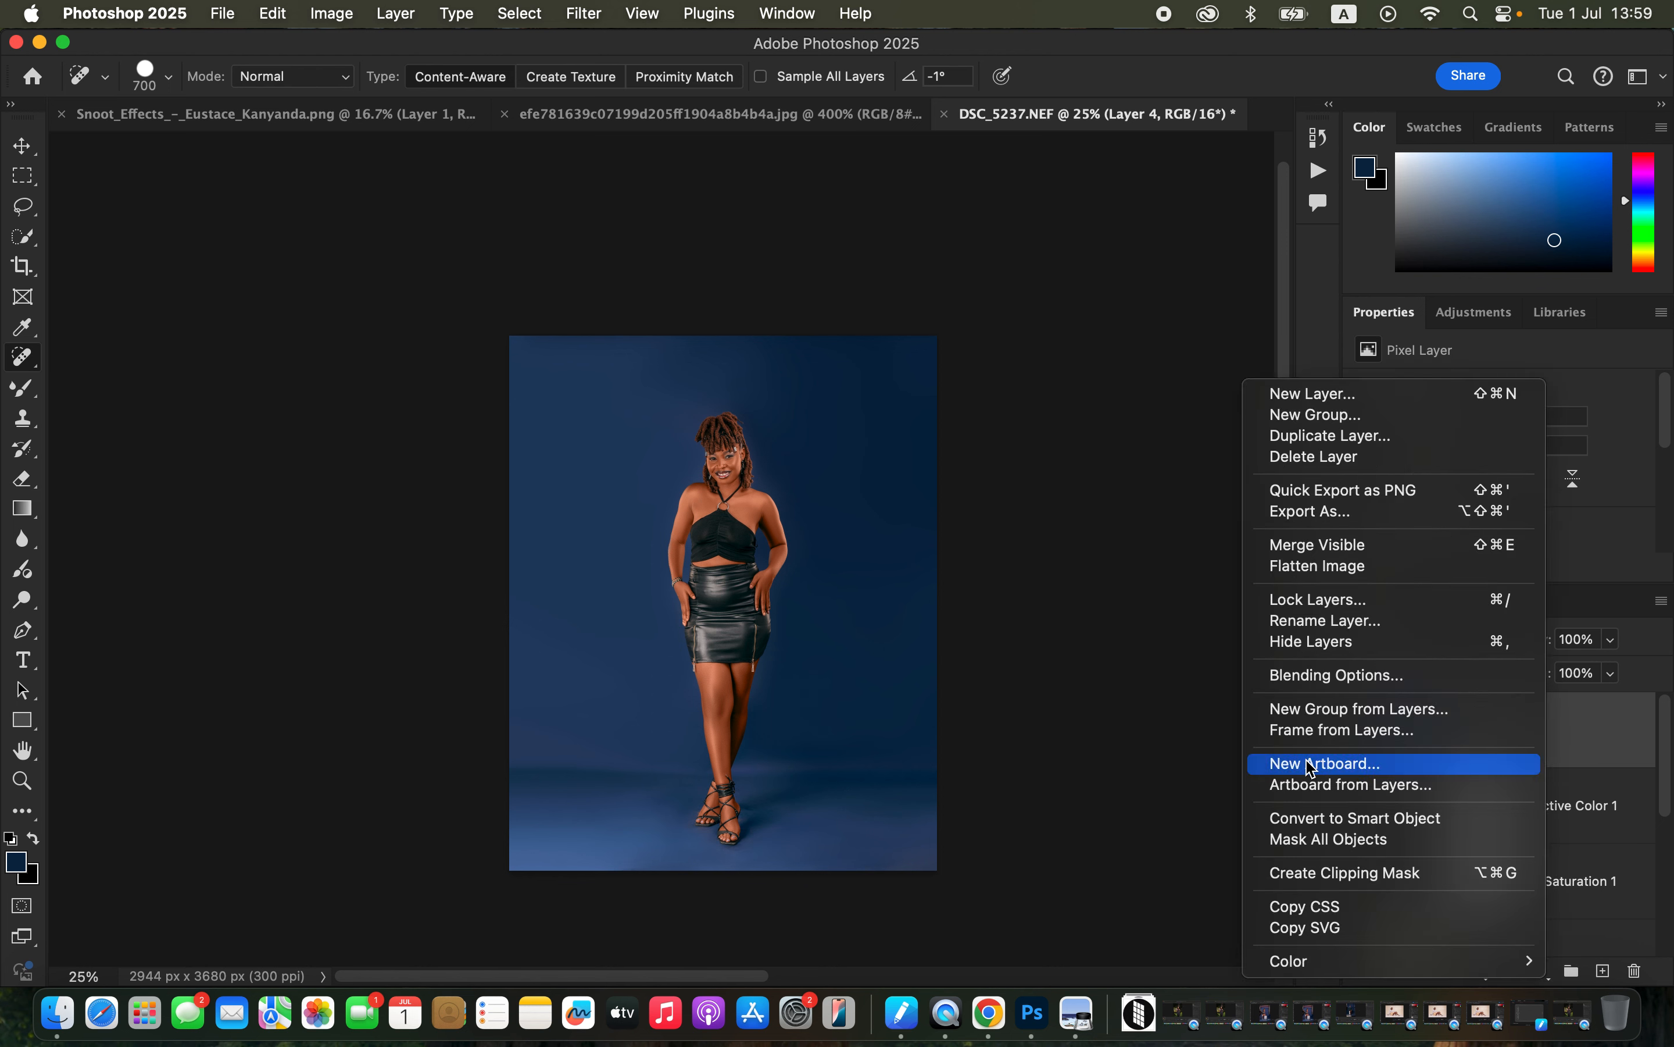
left_click(1339, 819)
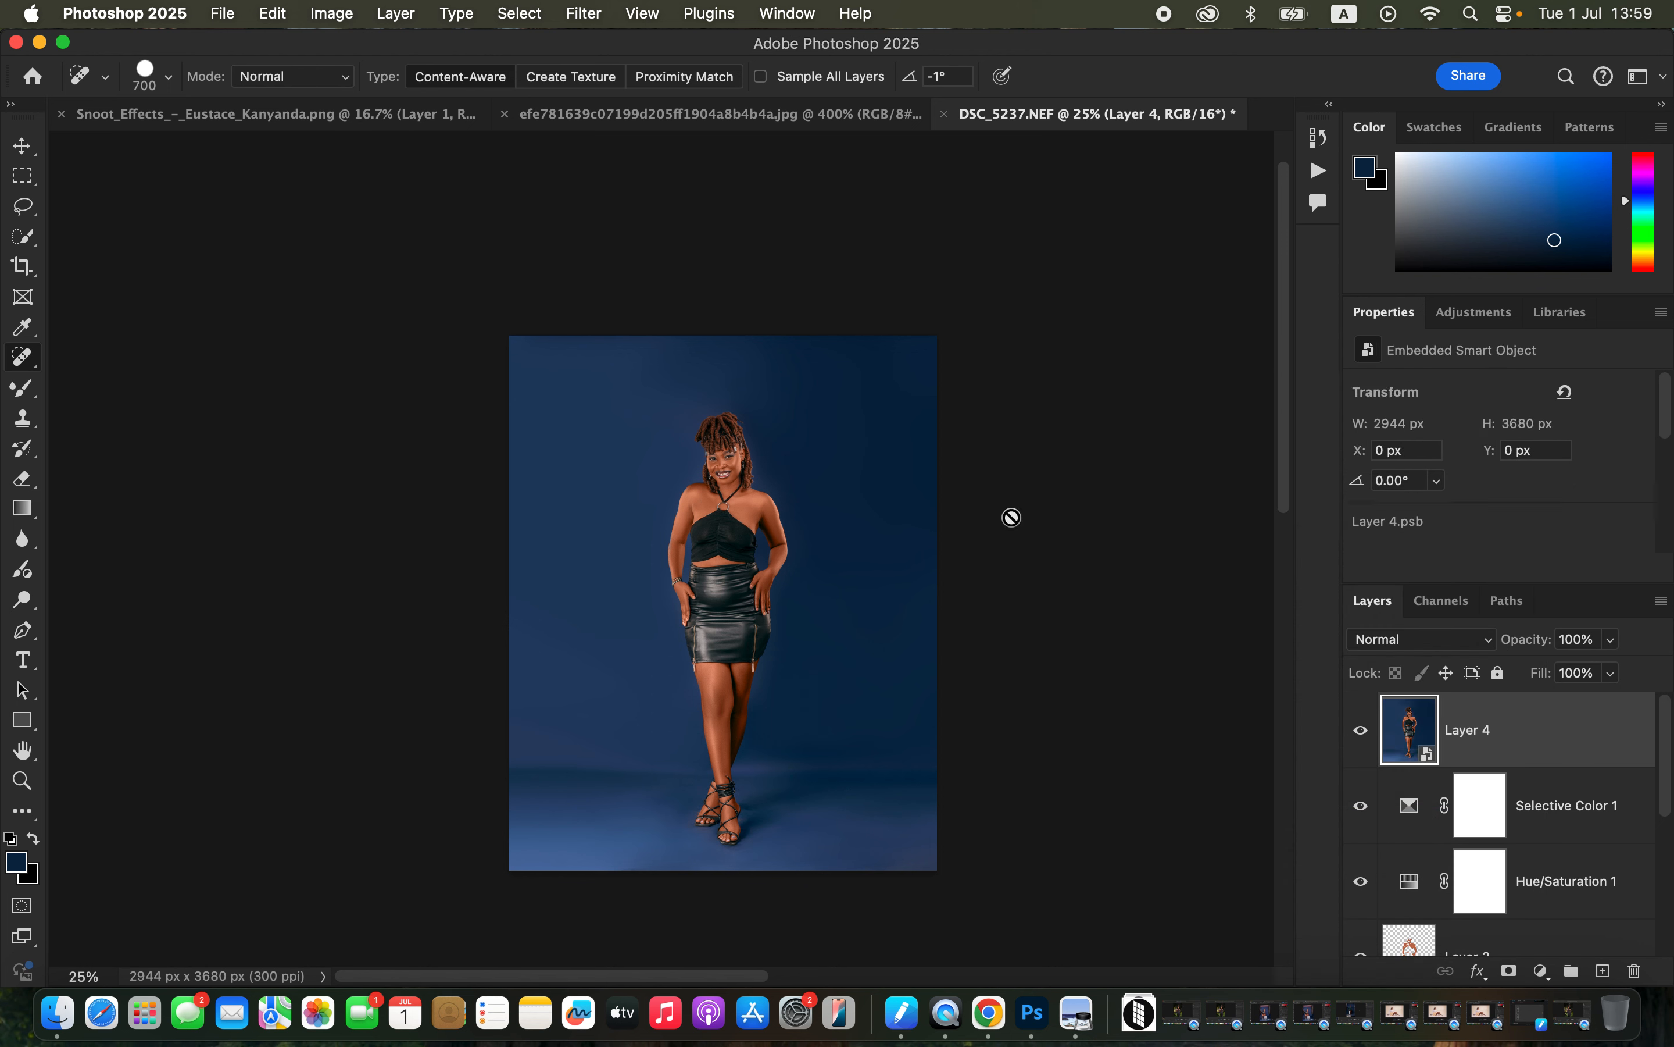
right_click(1551, 753)
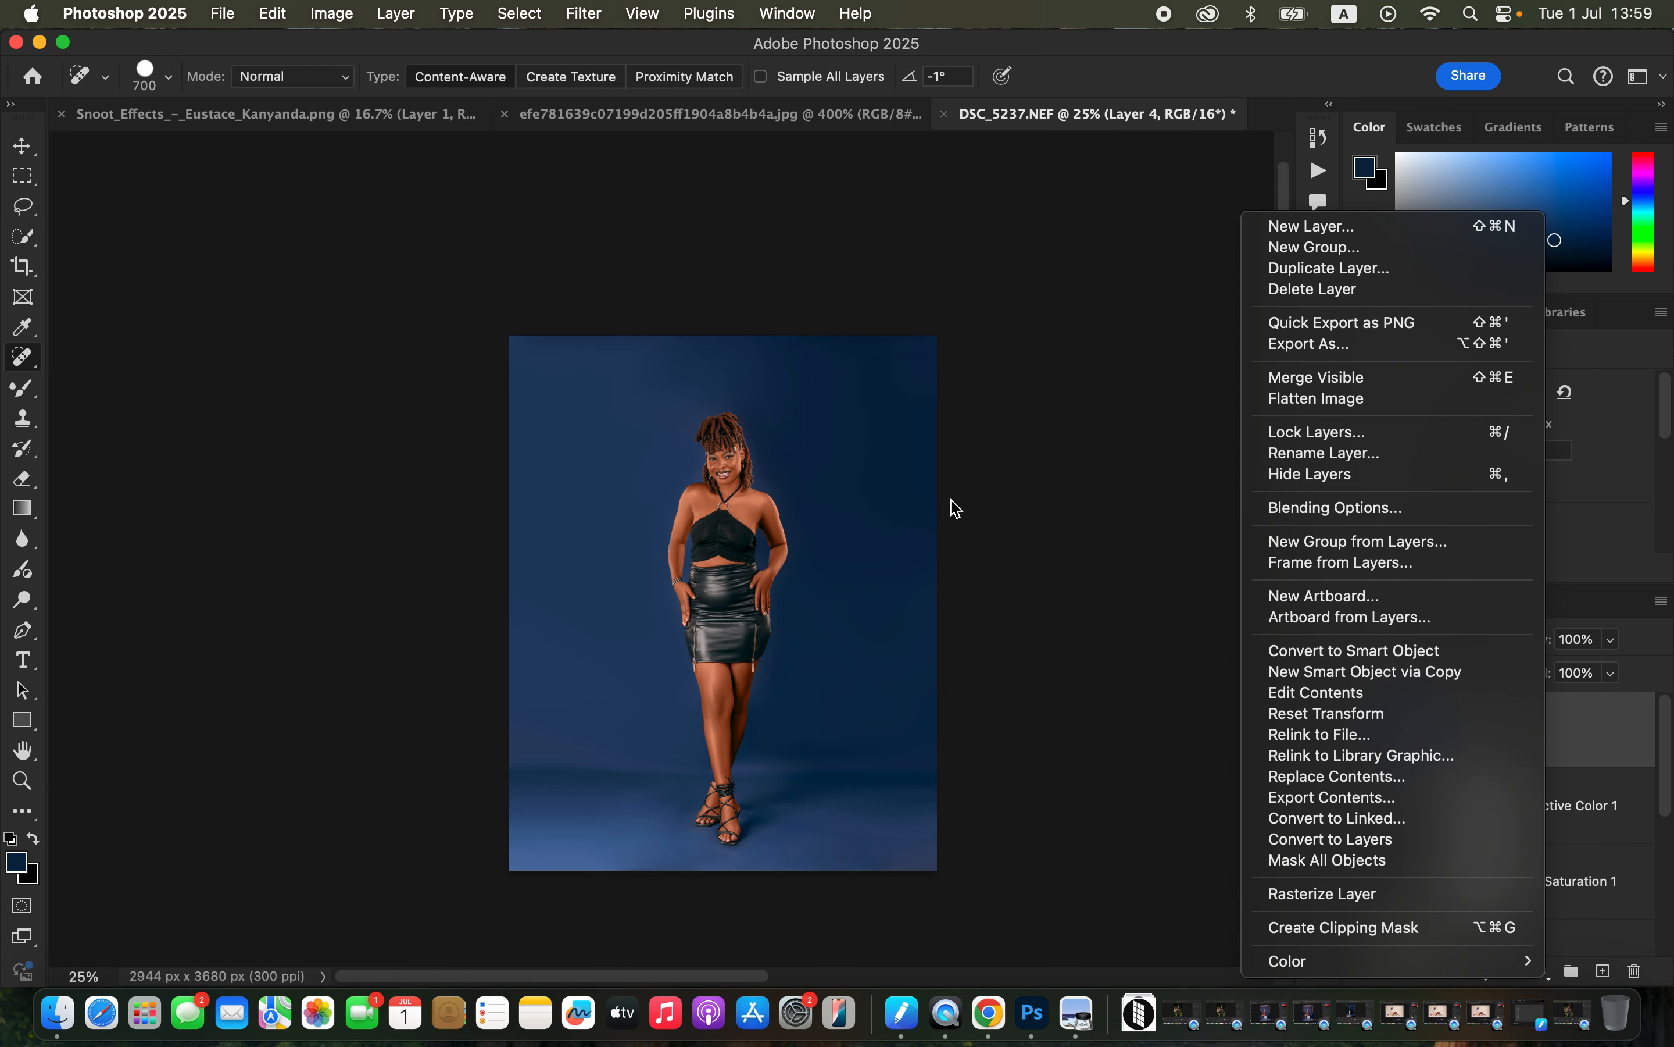
left_click(1045, 501)
Start a Camera Raw Filter on the smart object and set the Color Mixer hue of Blues to -58.
left_click(585, 14)
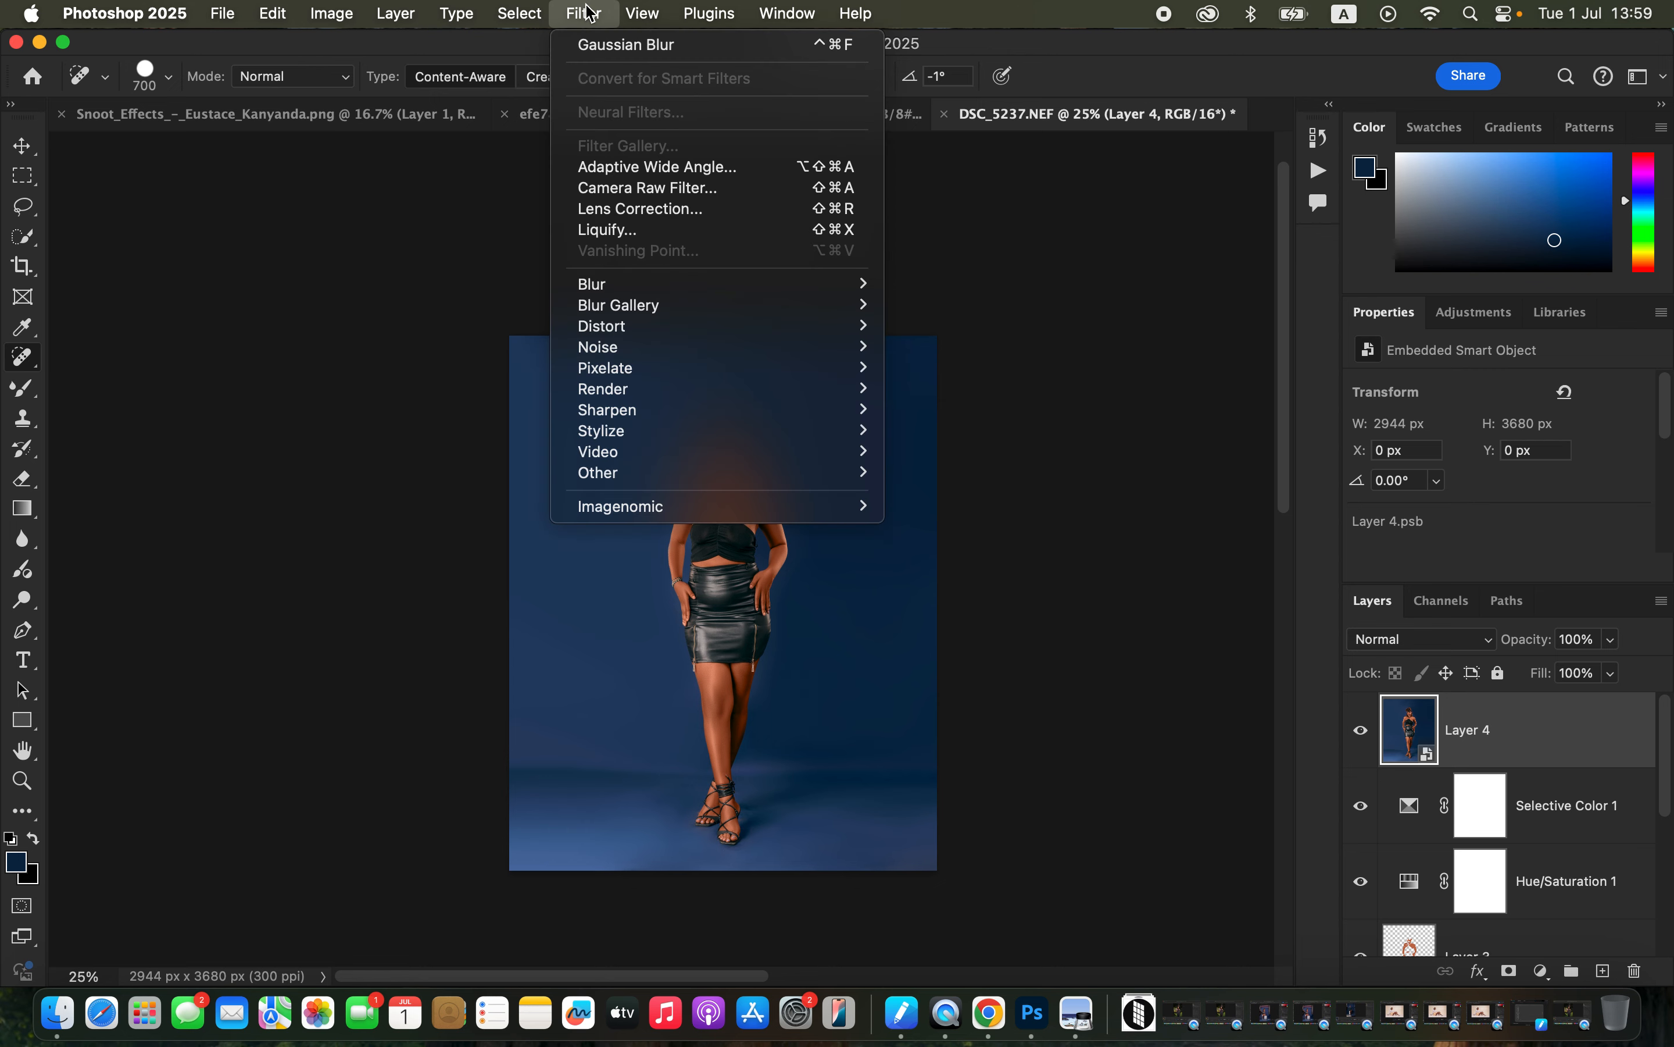
left_click(642, 188)
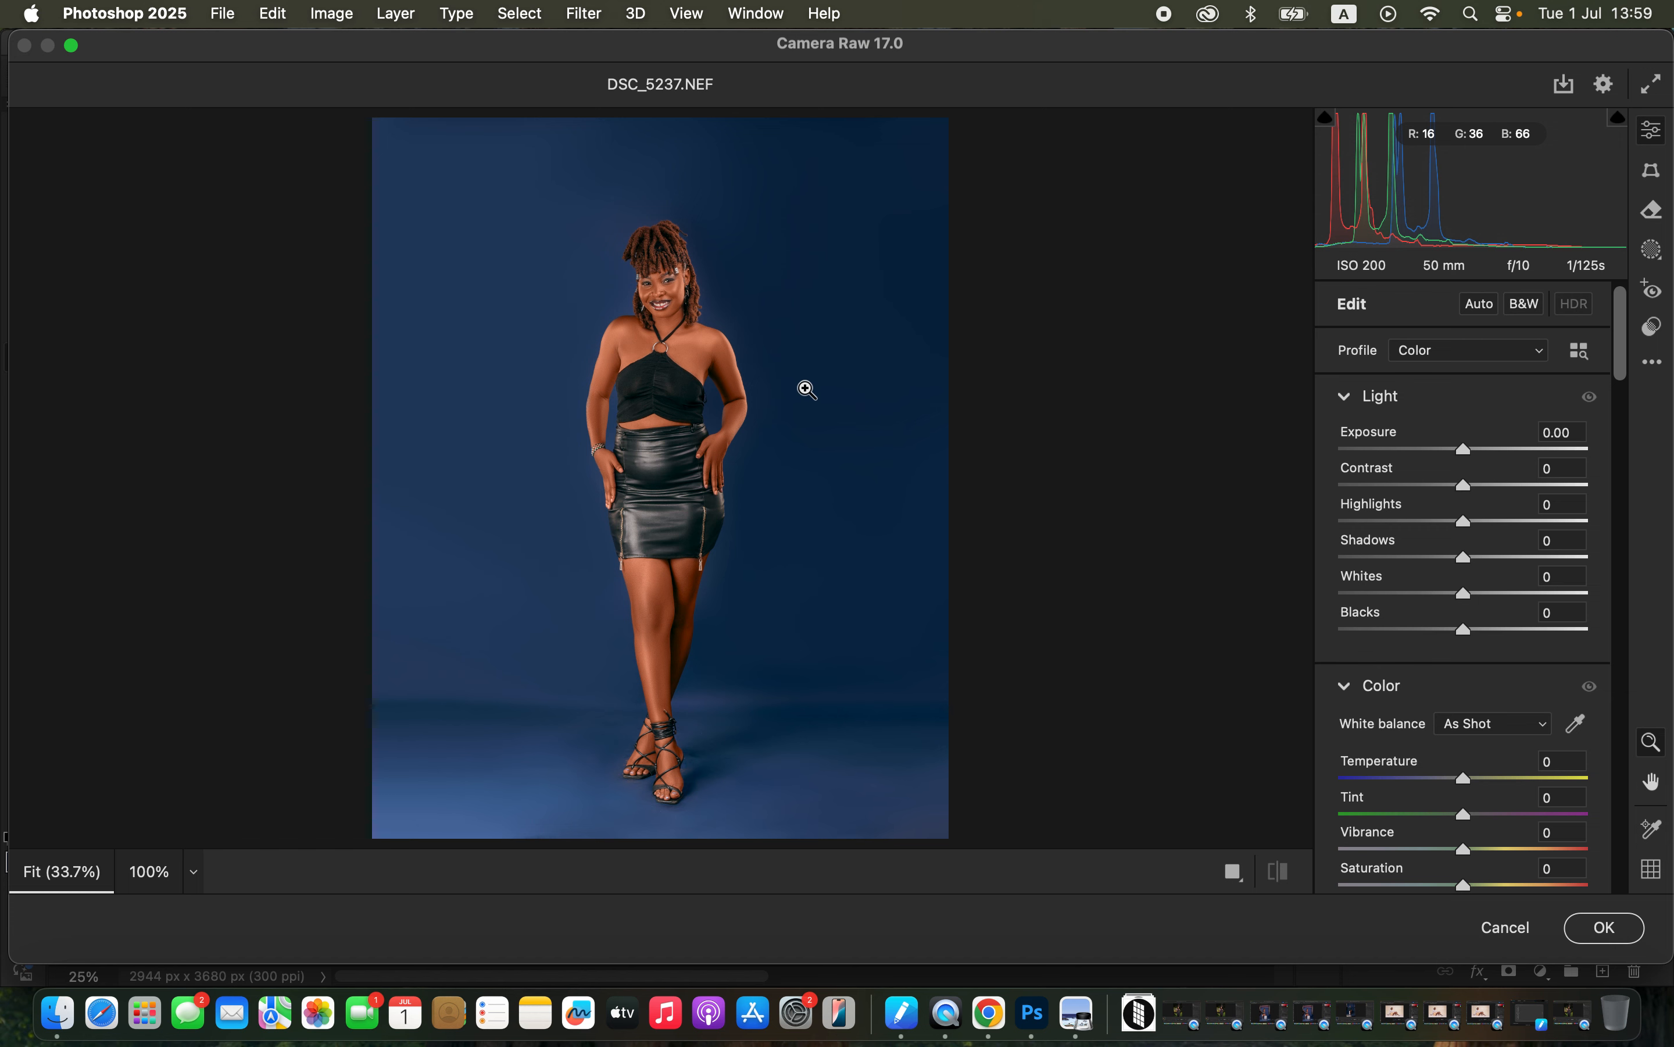
left_click_drag(1629, 376, 1645, 605)
left_click(1514, 439)
left_click(1353, 434)
left_click_drag(1453, 686, 1396, 686)
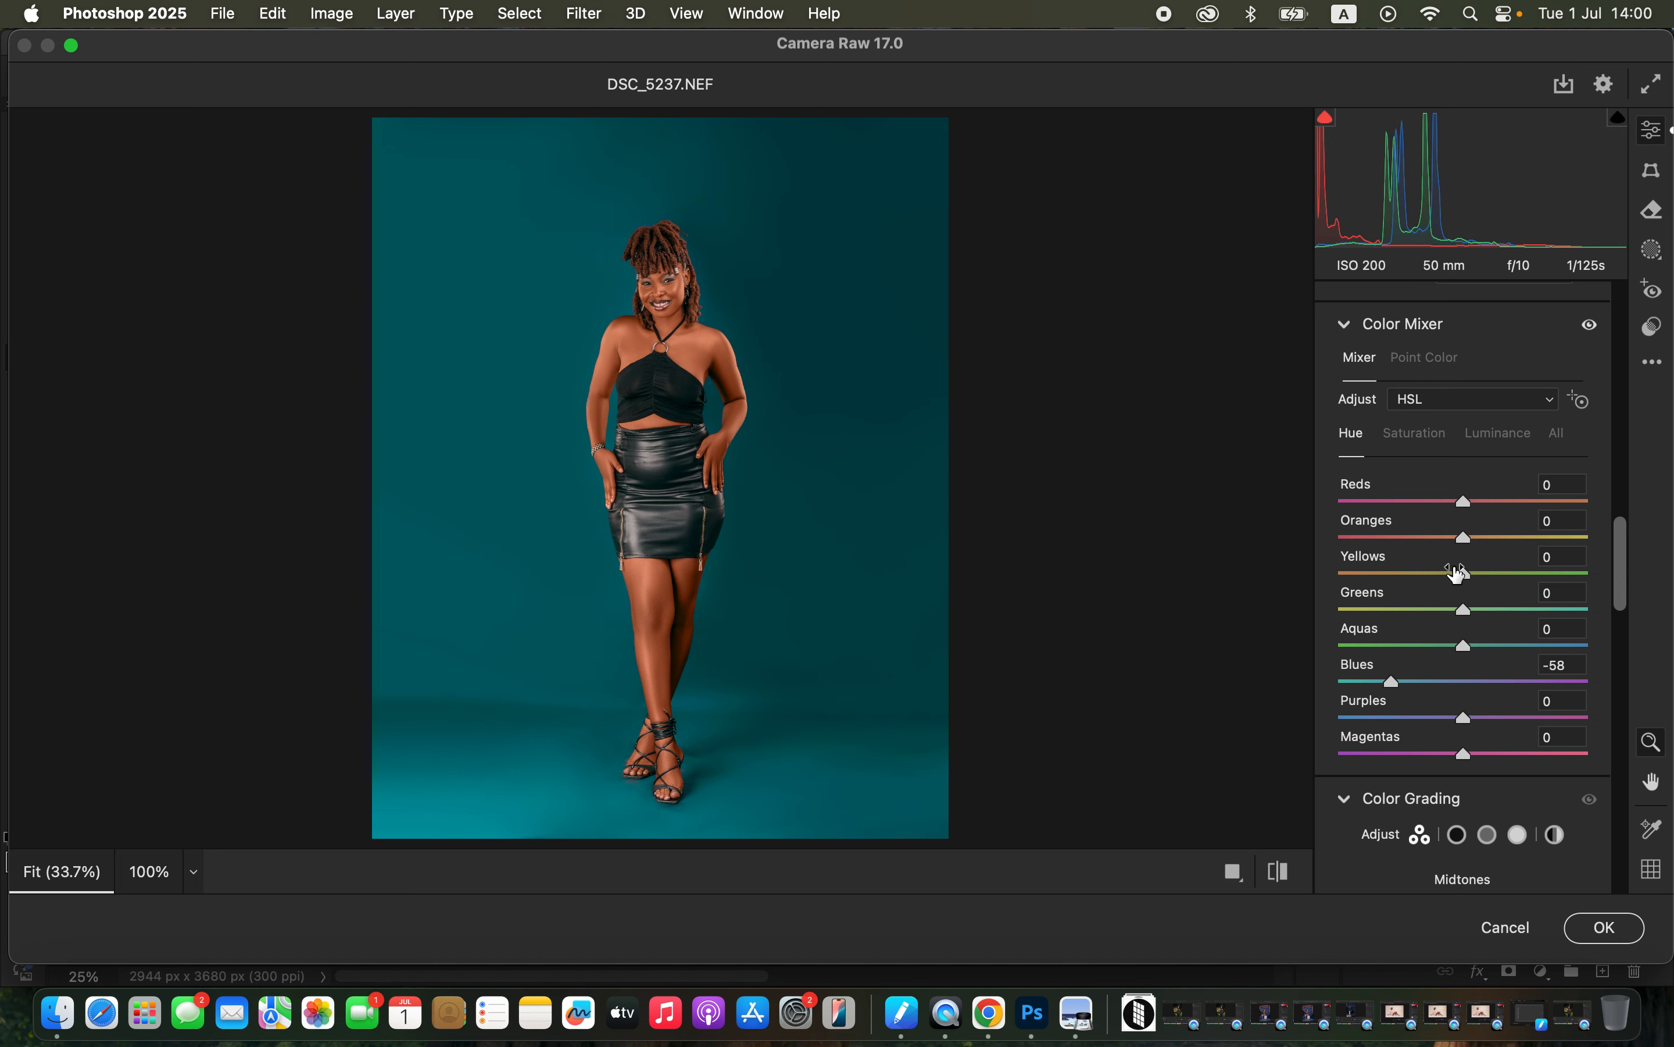
Set the Blues luminance to -87 and saturation to +8, and apply the Camera Raw Filter.
left_click(1500, 441)
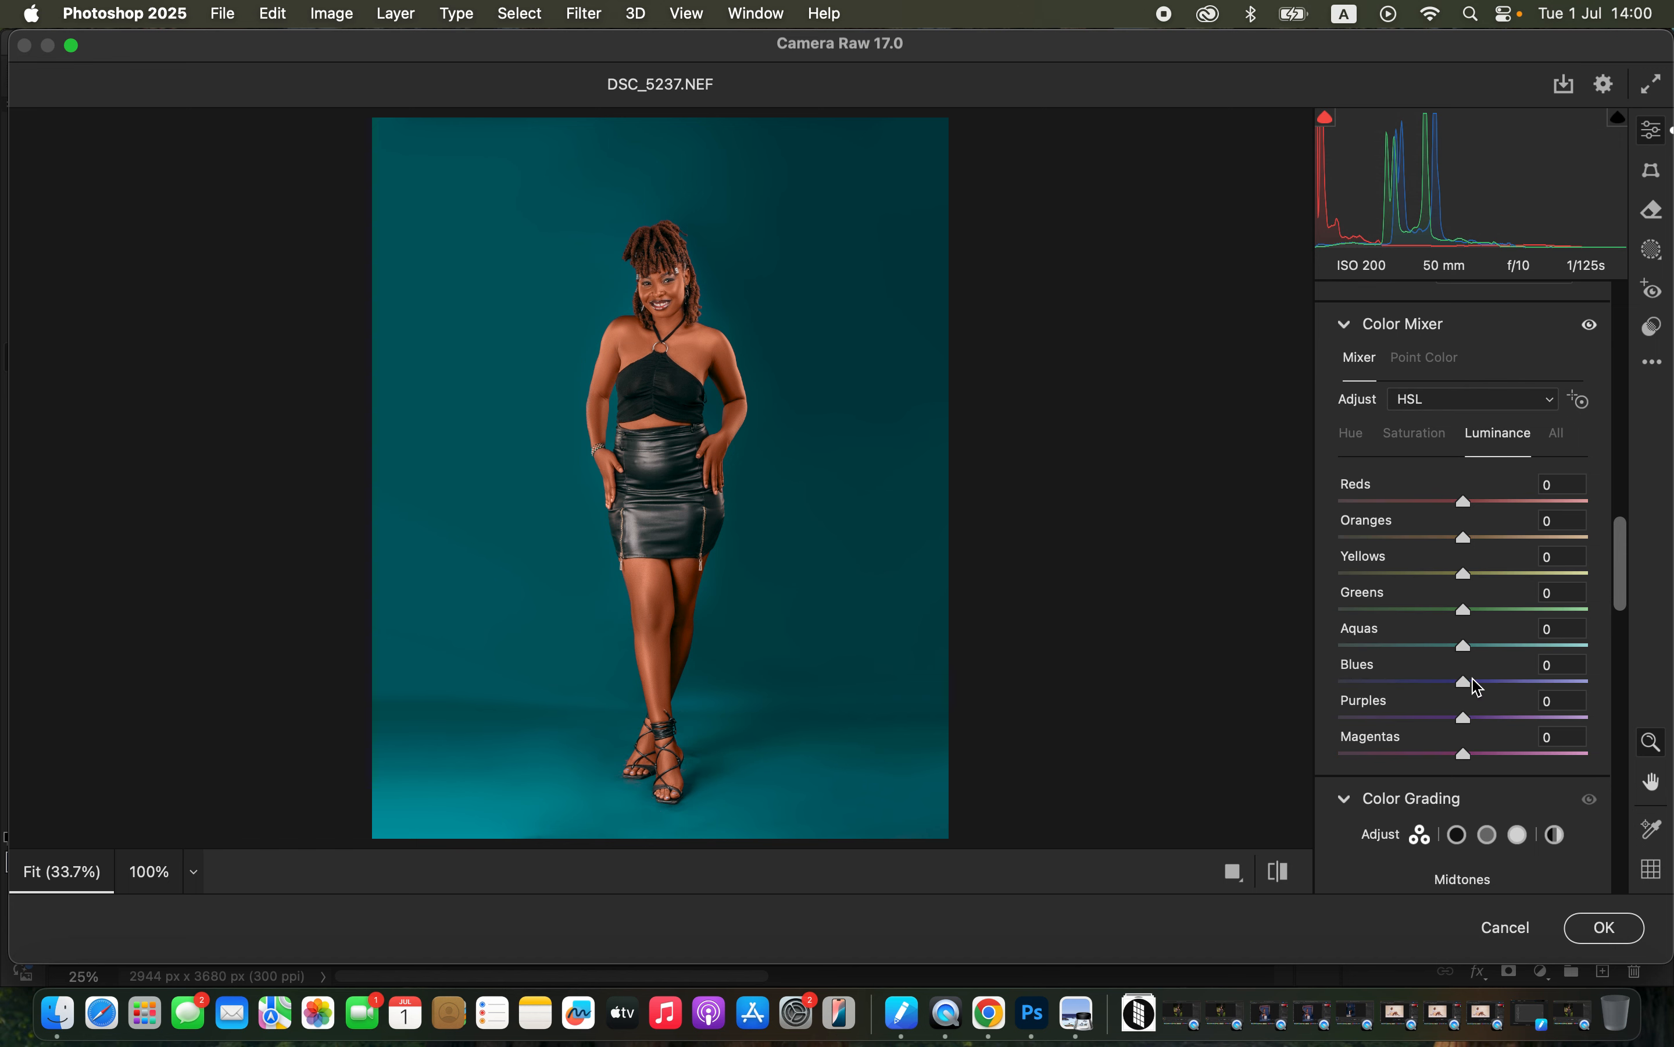
left_click_drag(1464, 683, 1364, 693)
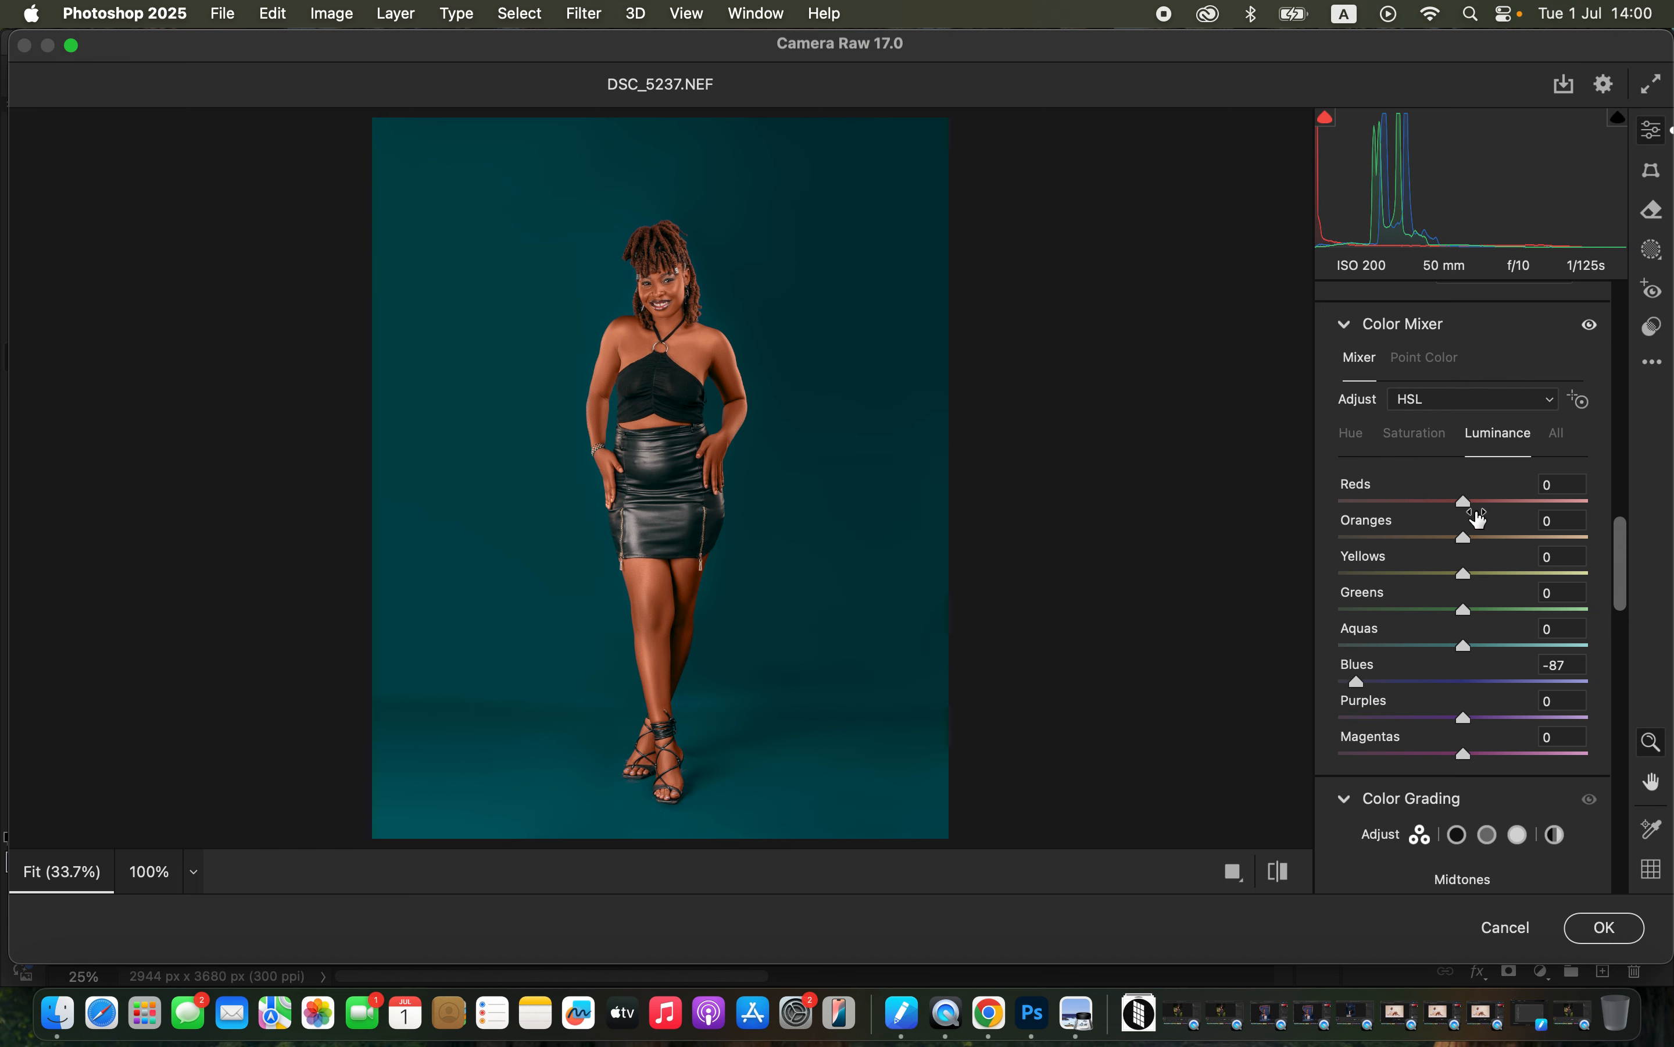
left_click(1435, 443)
mouse_move(1467, 679)
left_mouse_down()
mouse_move(1554, 677)
mouse_move(1390, 668)
mouse_move(1493, 670)
mouse_move(1475, 672)
left_mouse_up()
left_click(1288, 878)
left_click(1290, 880)
left_click(1289, 881)
left_click(1291, 882)
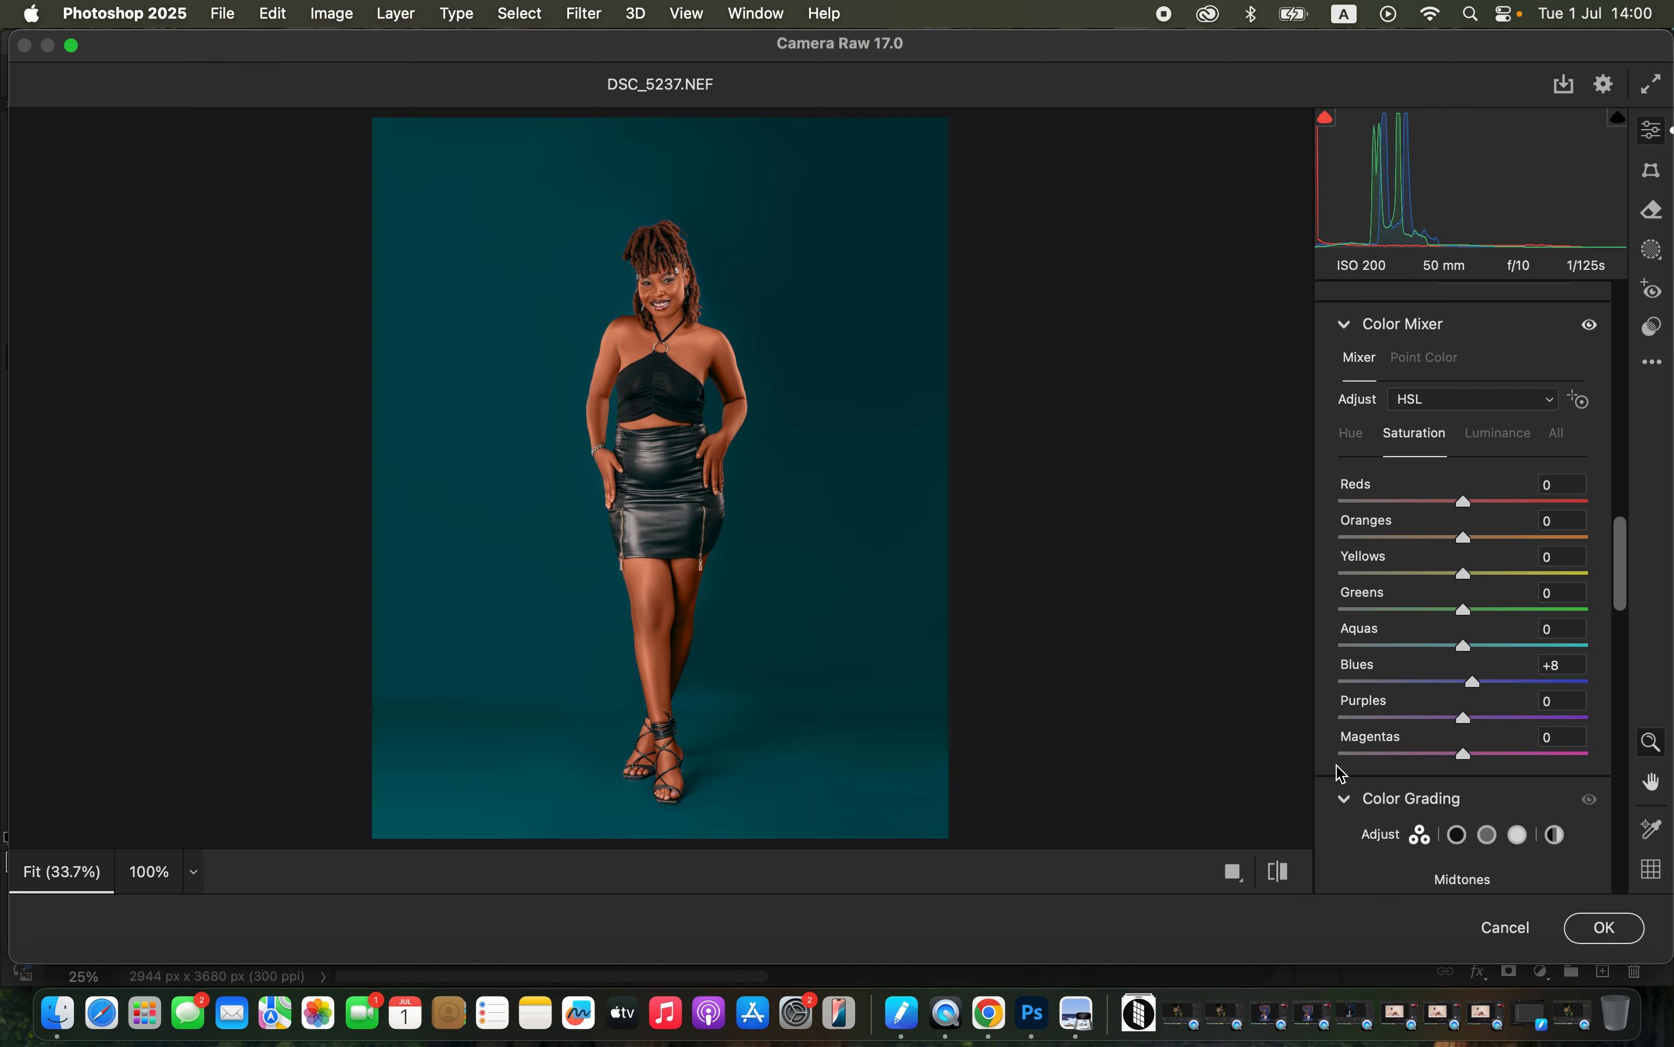
left_click(1604, 928)
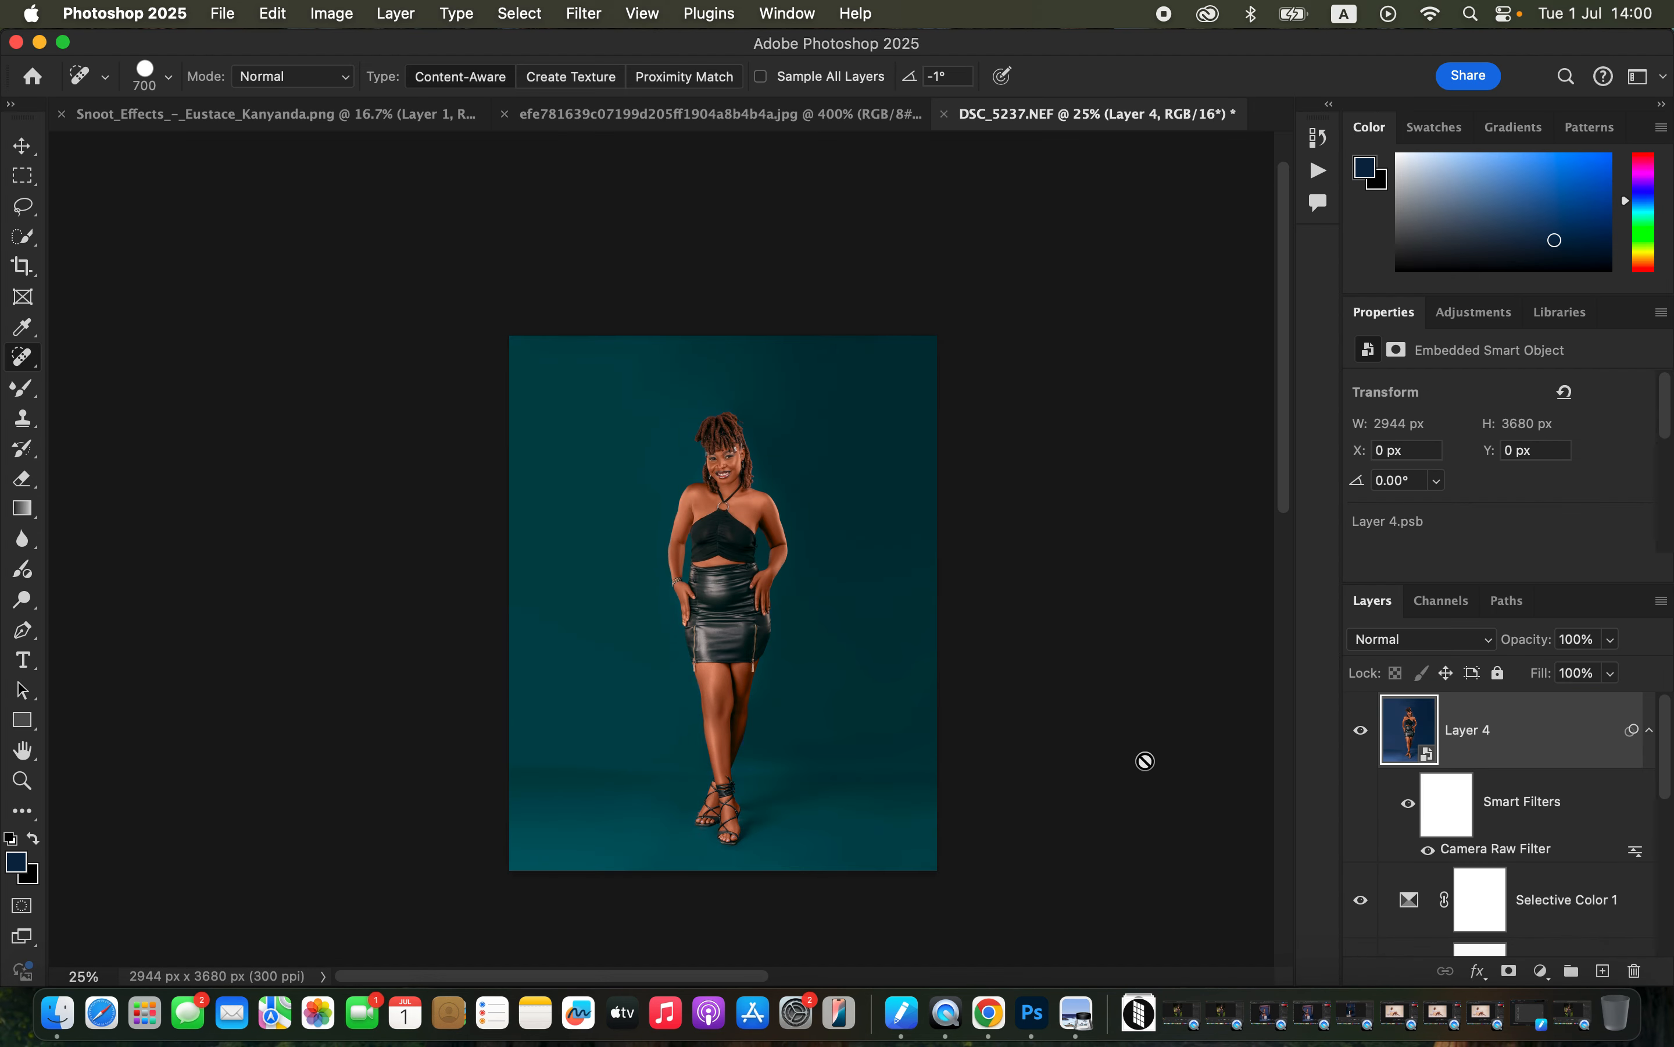
Compare the portrait with and without the teal backdrop by toggling the visibility of Layer 4.
key("super+equal")
scroll(1145, 760, "down", 3)
scroll(1145, 760, "right", 2)
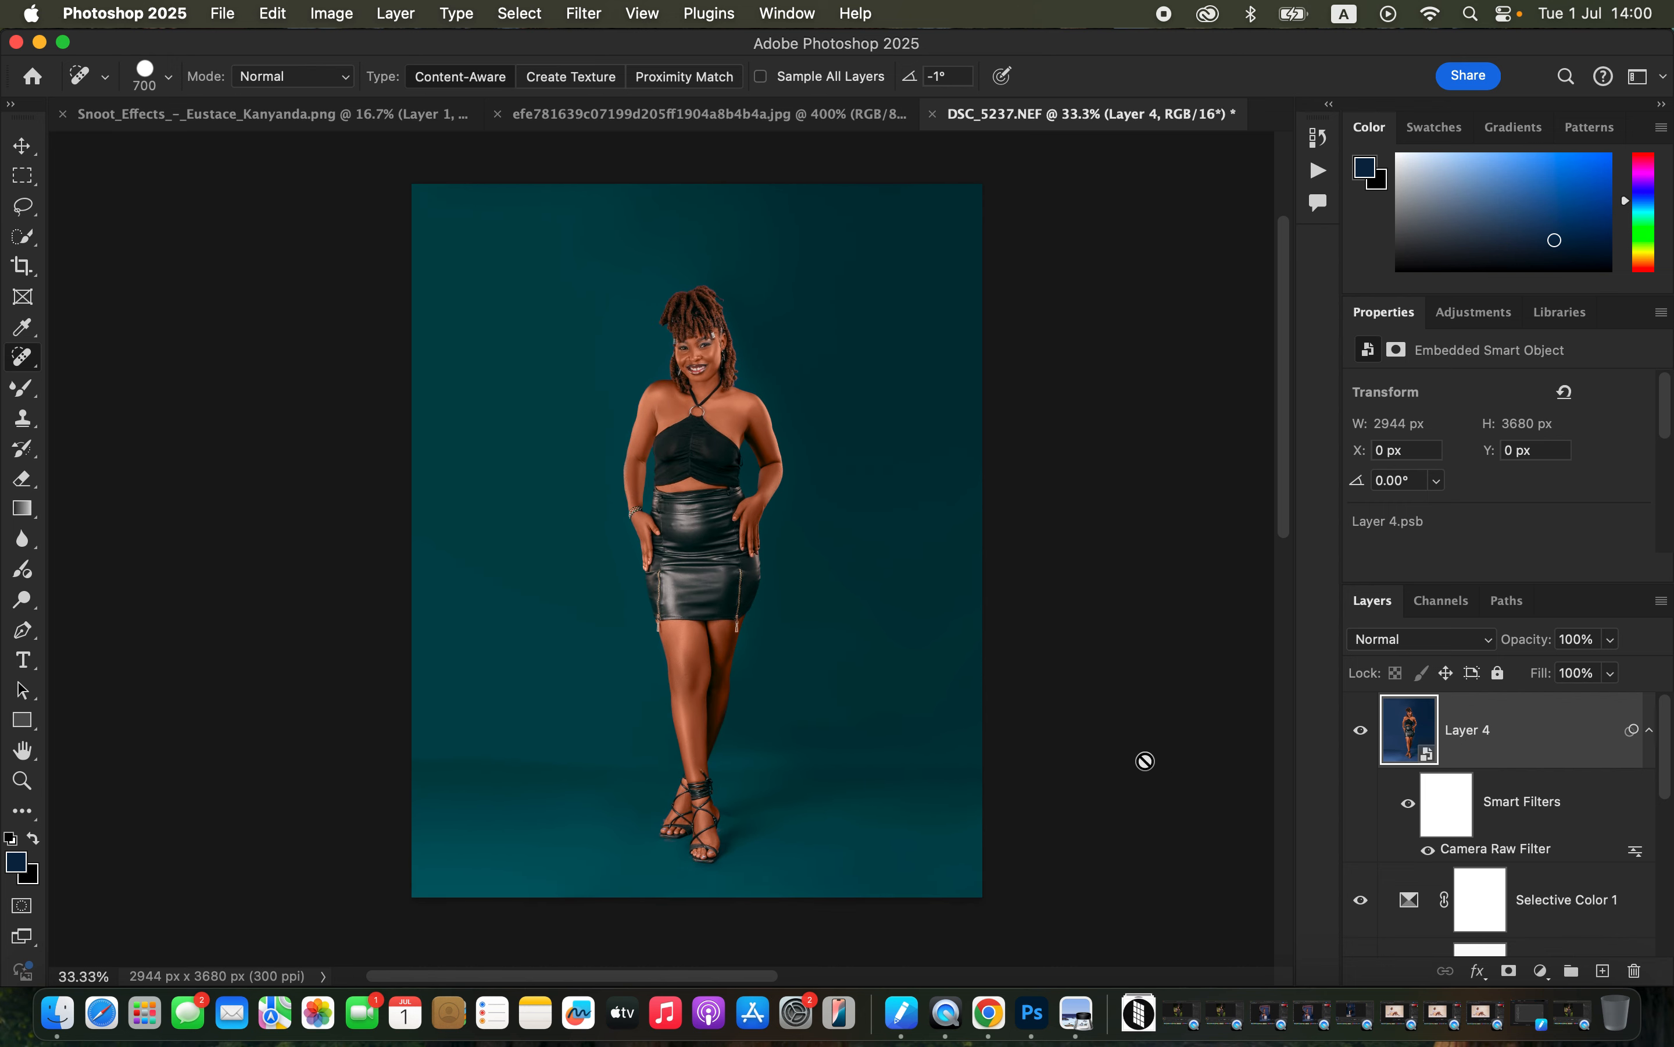
left_click(1361, 733)
left_click(1361, 733)
left_click(1361, 733)
left_click(1361, 733)
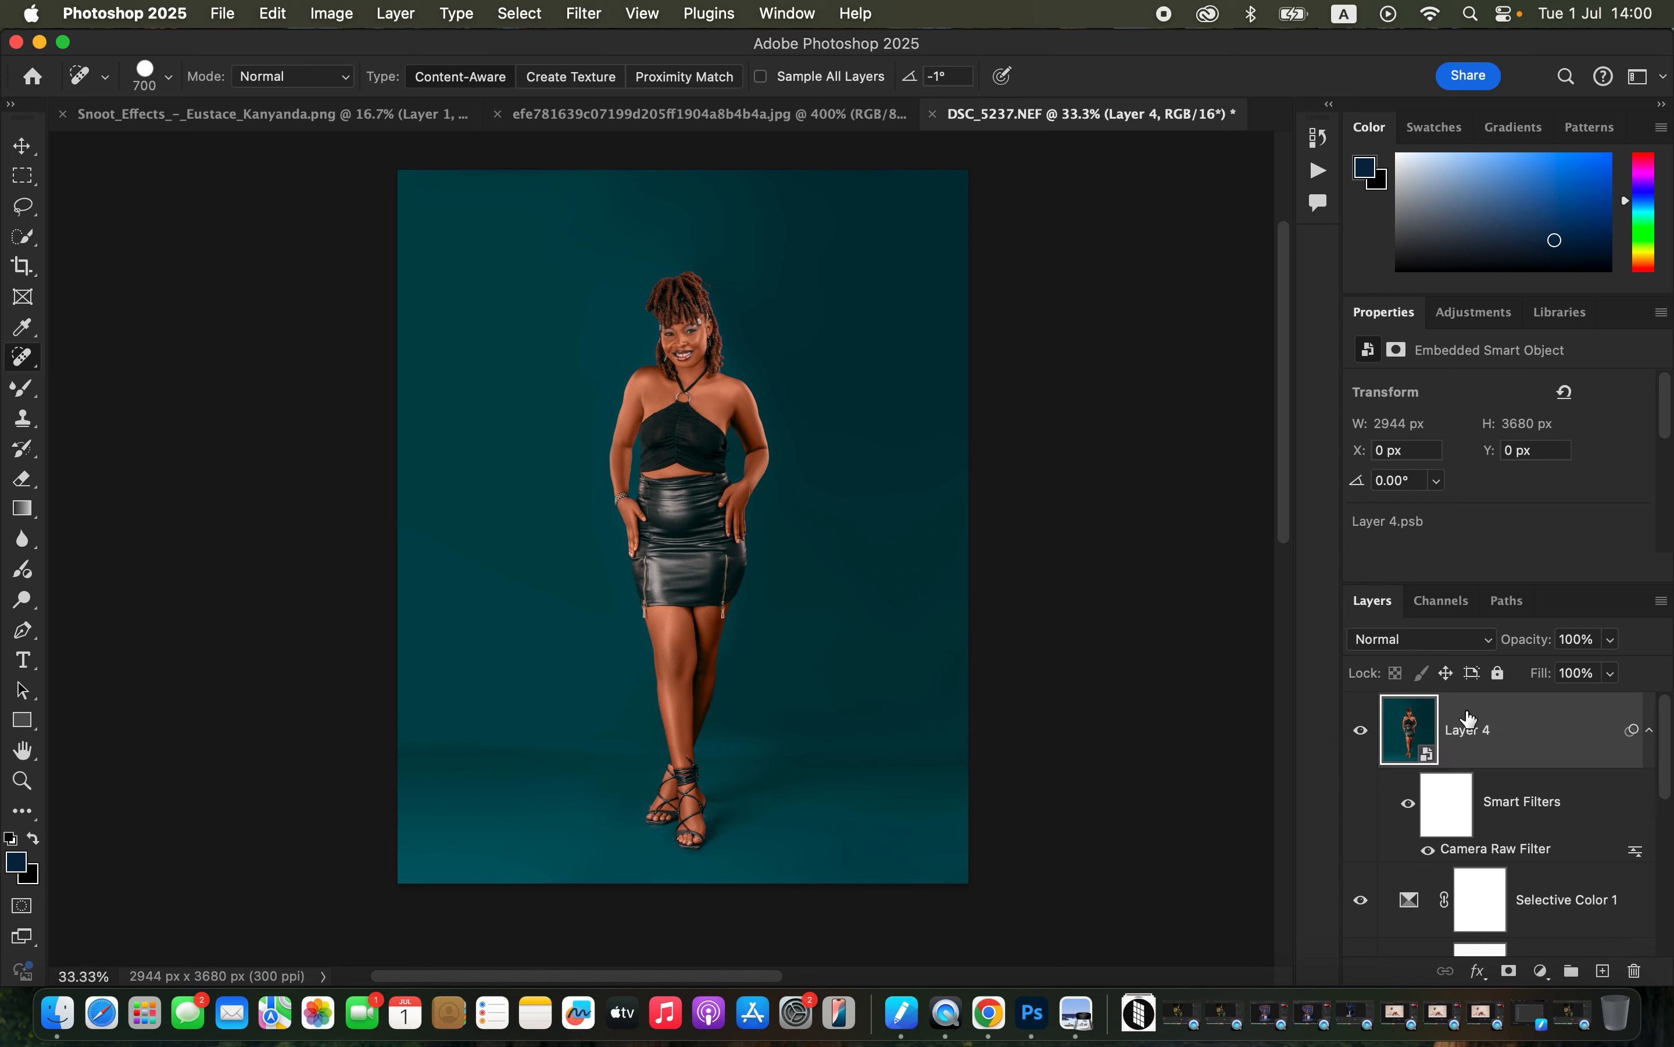
Stamp all visible layers into a new merged layer above Layer 4, without keeping a duplicate of the smart object.
key("super+j")
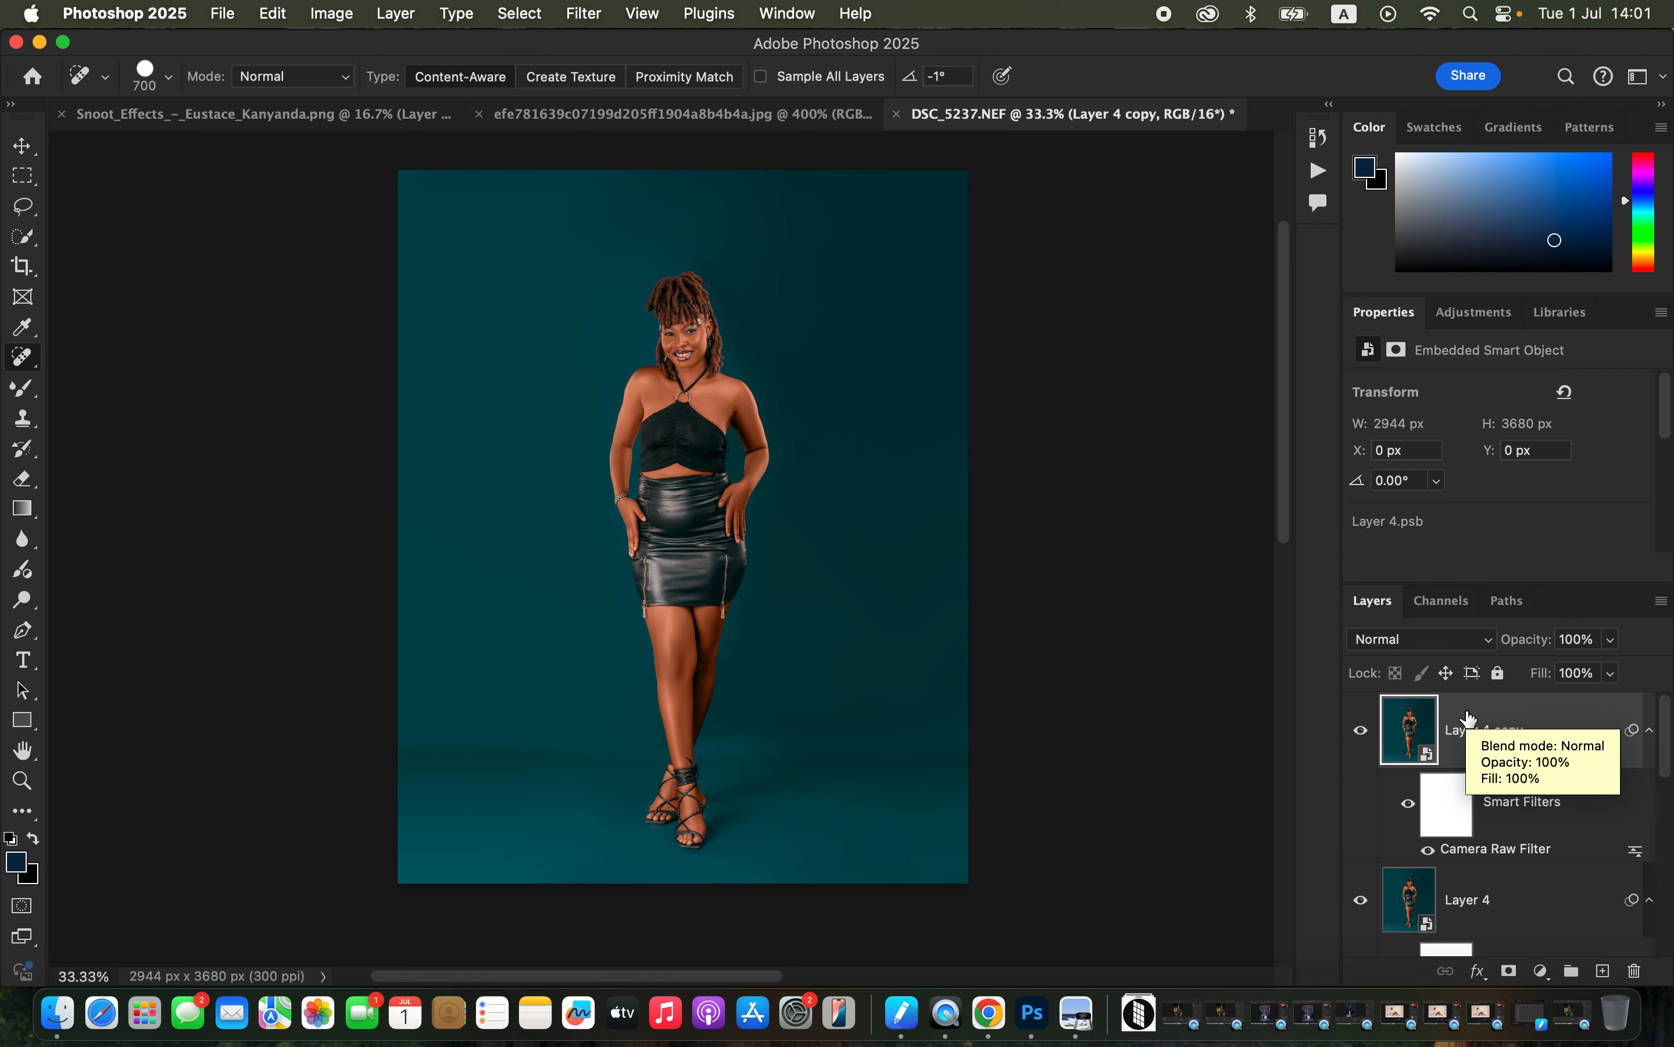
key("super+z")
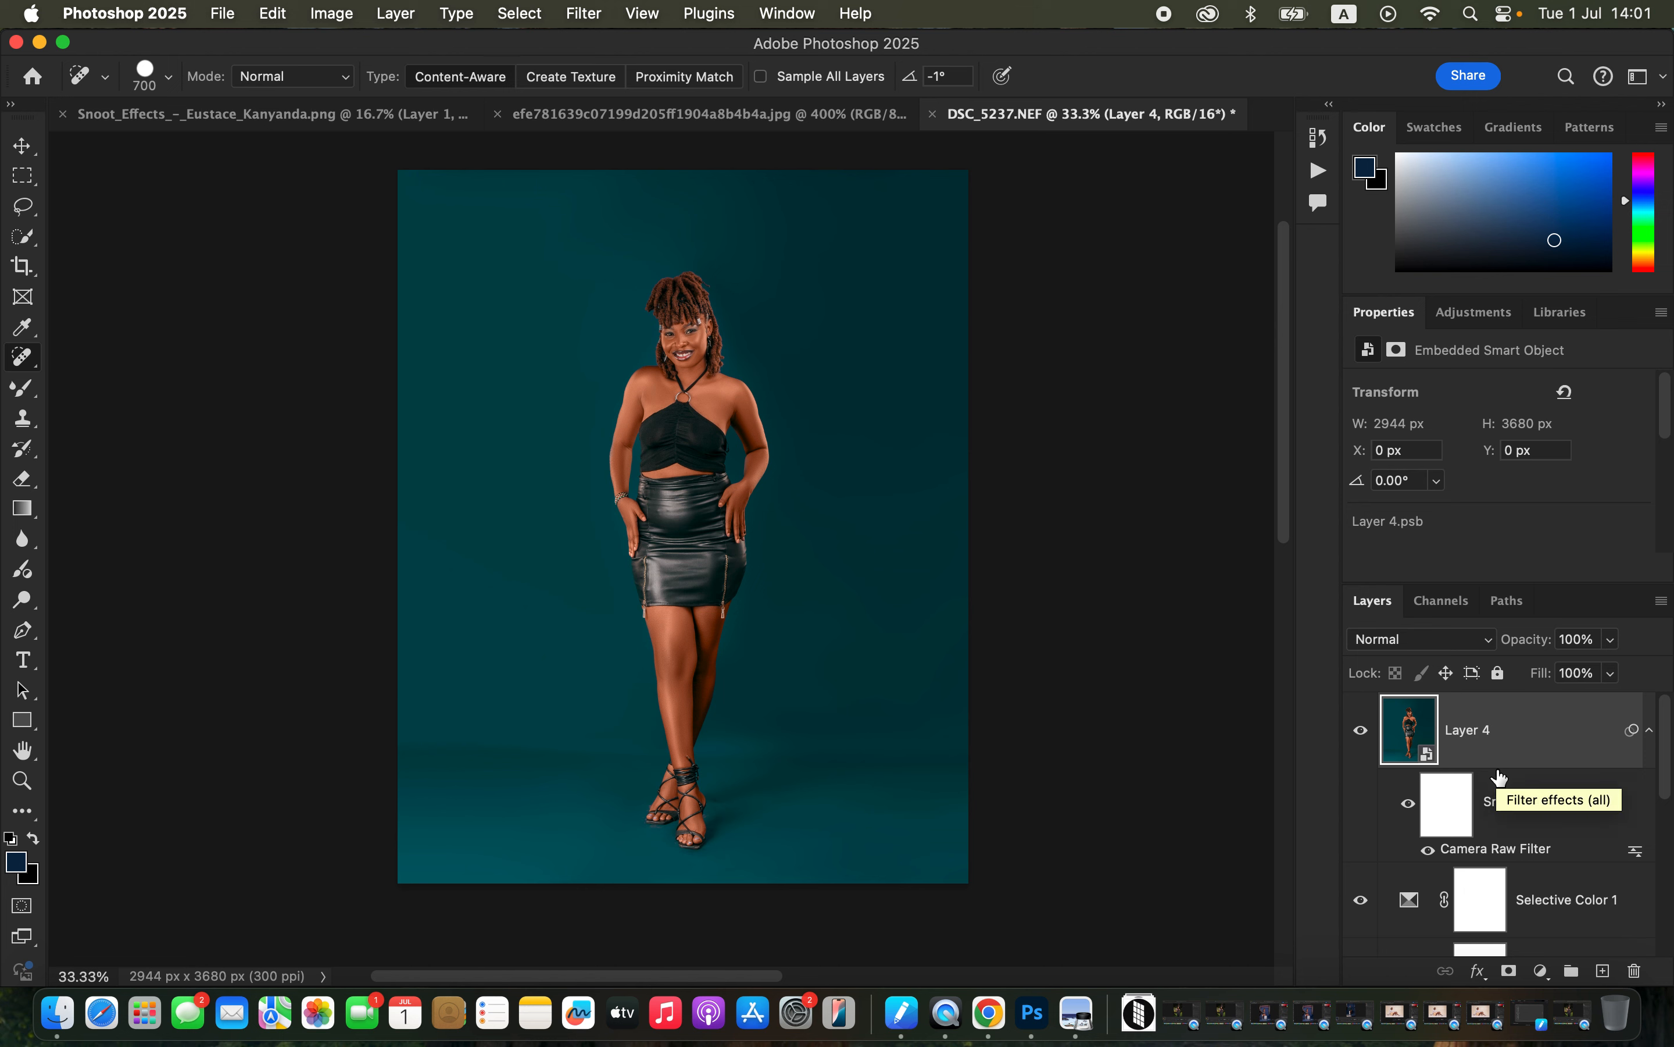
key("super+alt+shift+e")
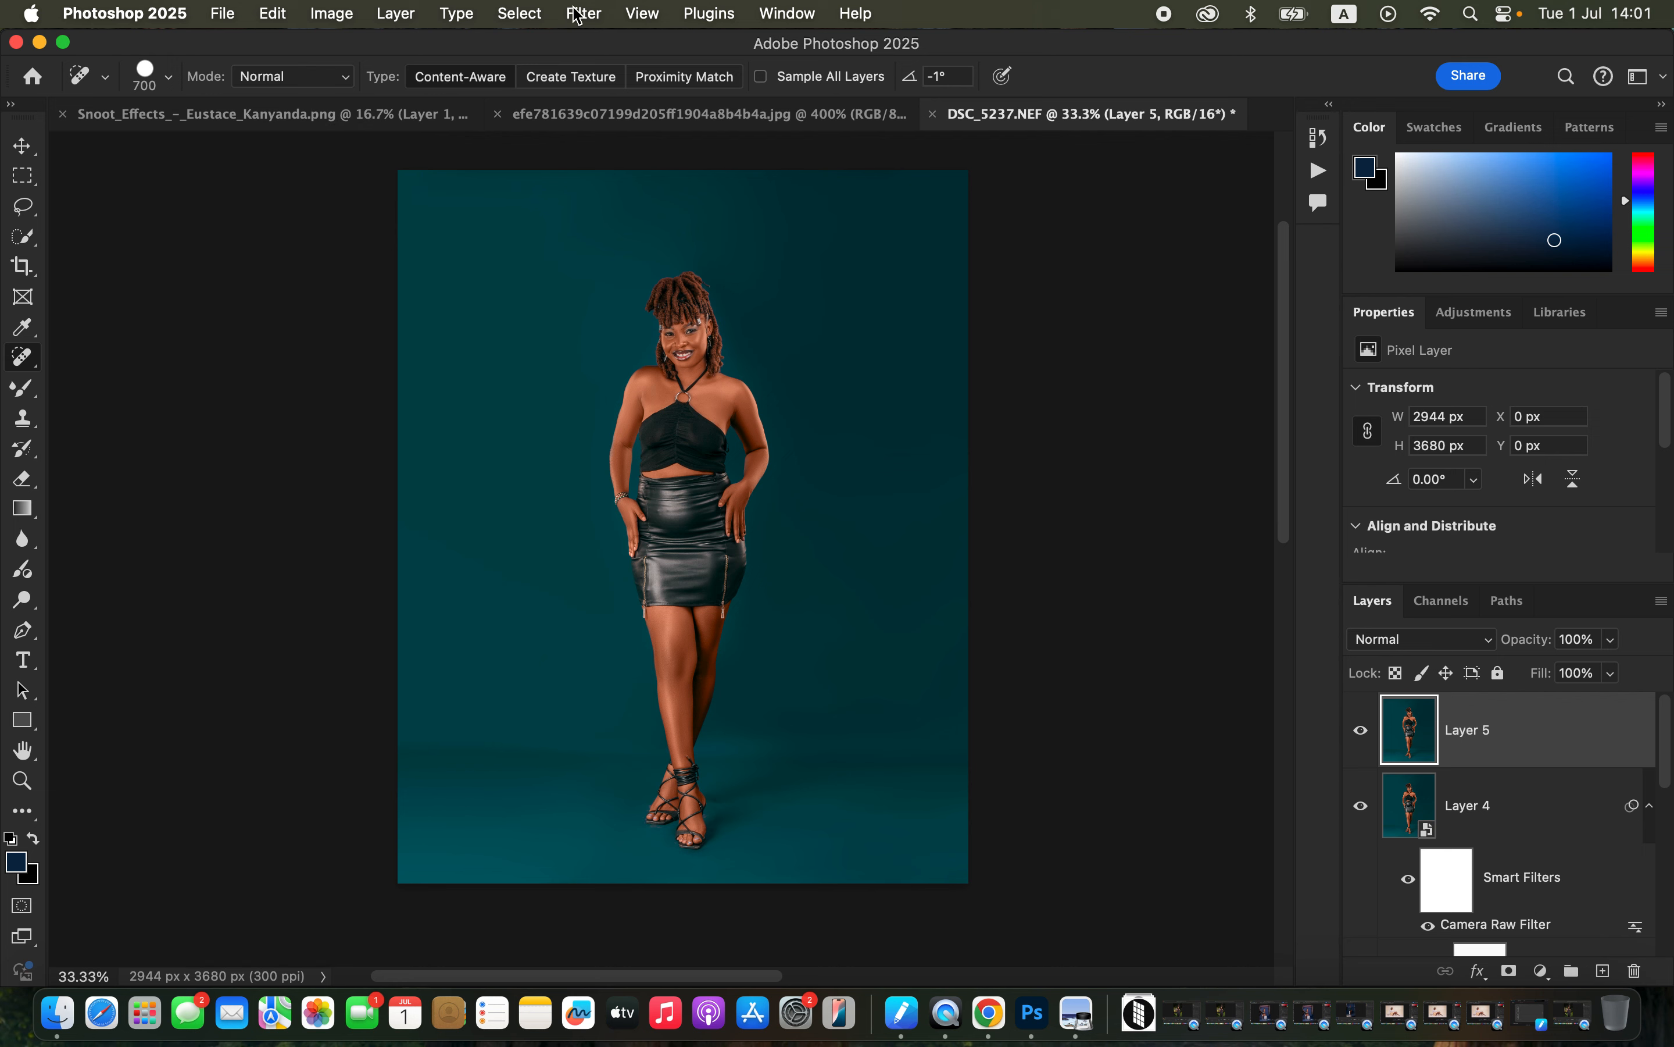
Select the subject, copy the woman onto her own layer, and make the merged Layer 5 active.
left_click(520, 14)
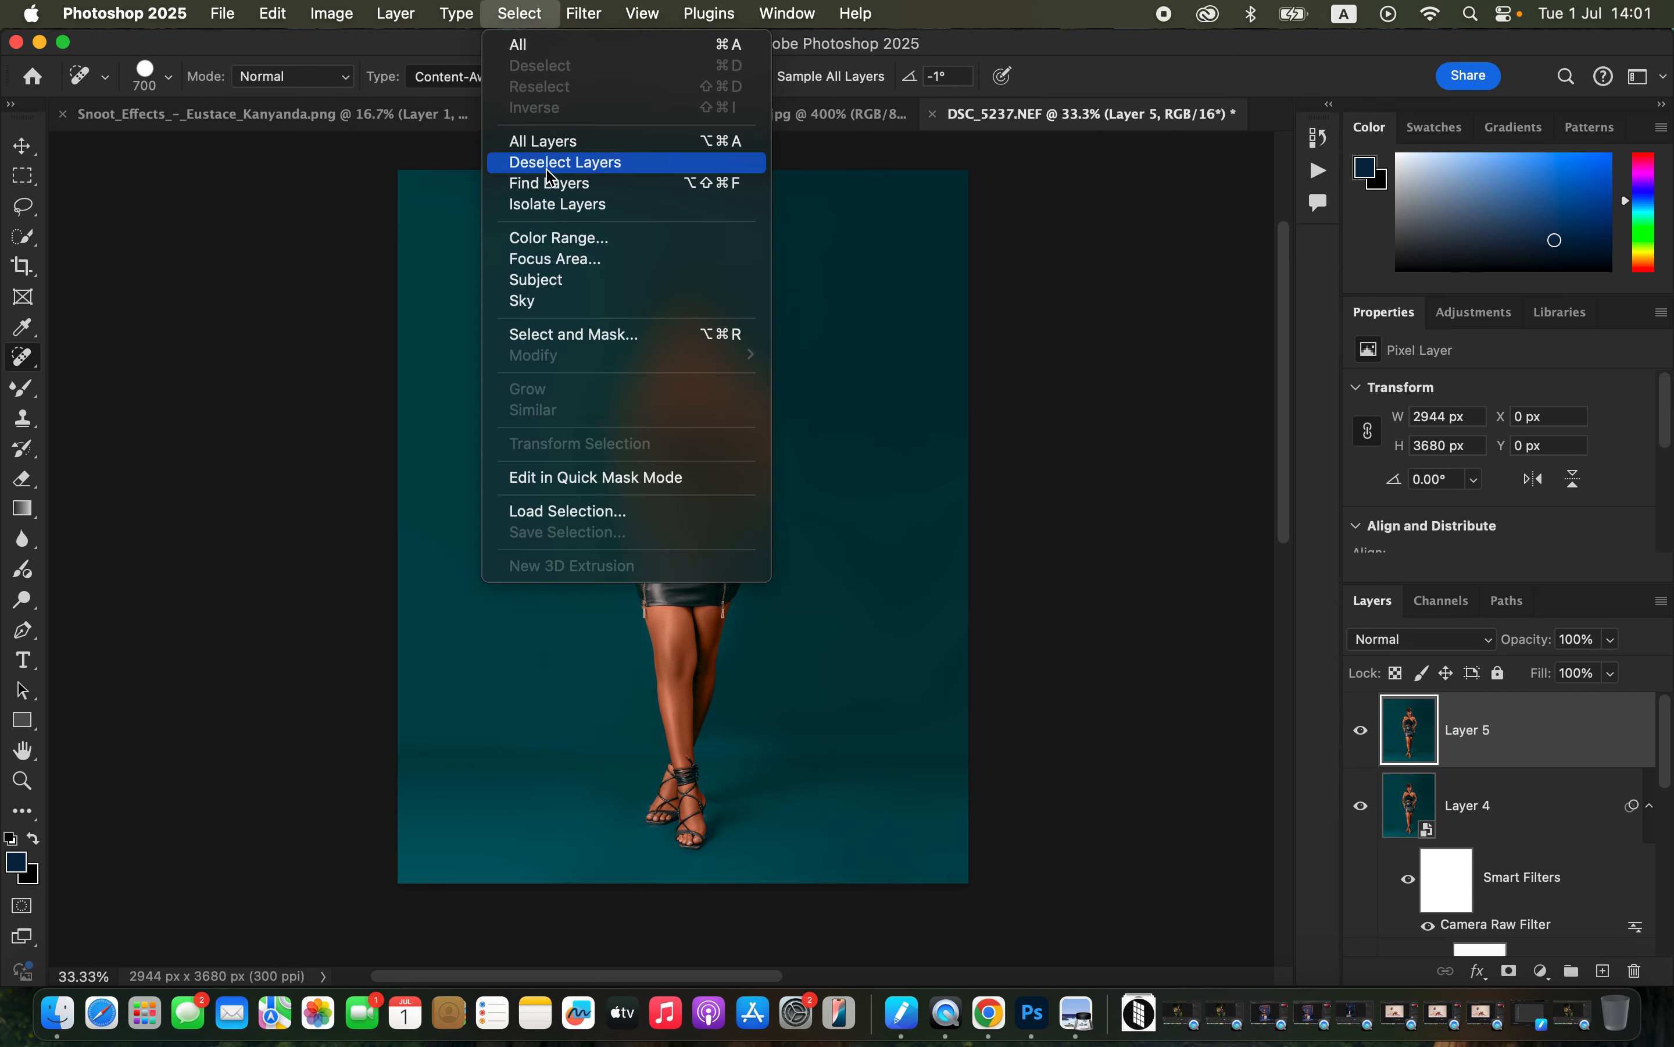
left_click(538, 280)
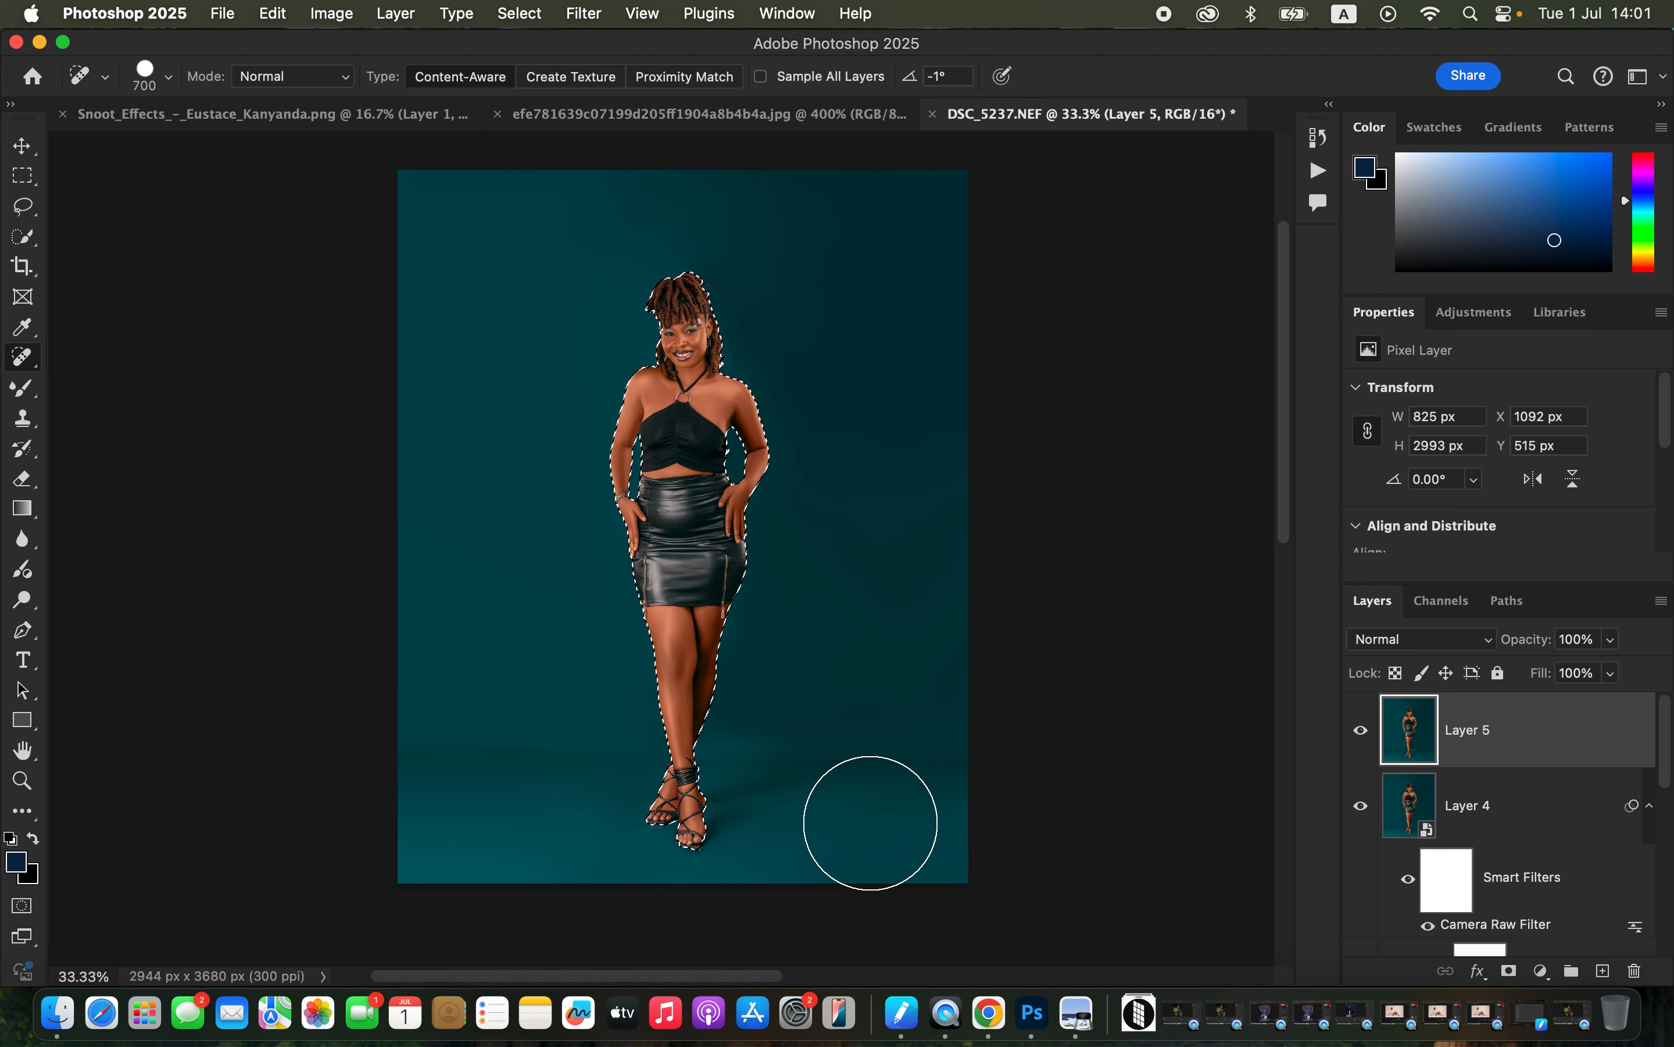
key("super+j")
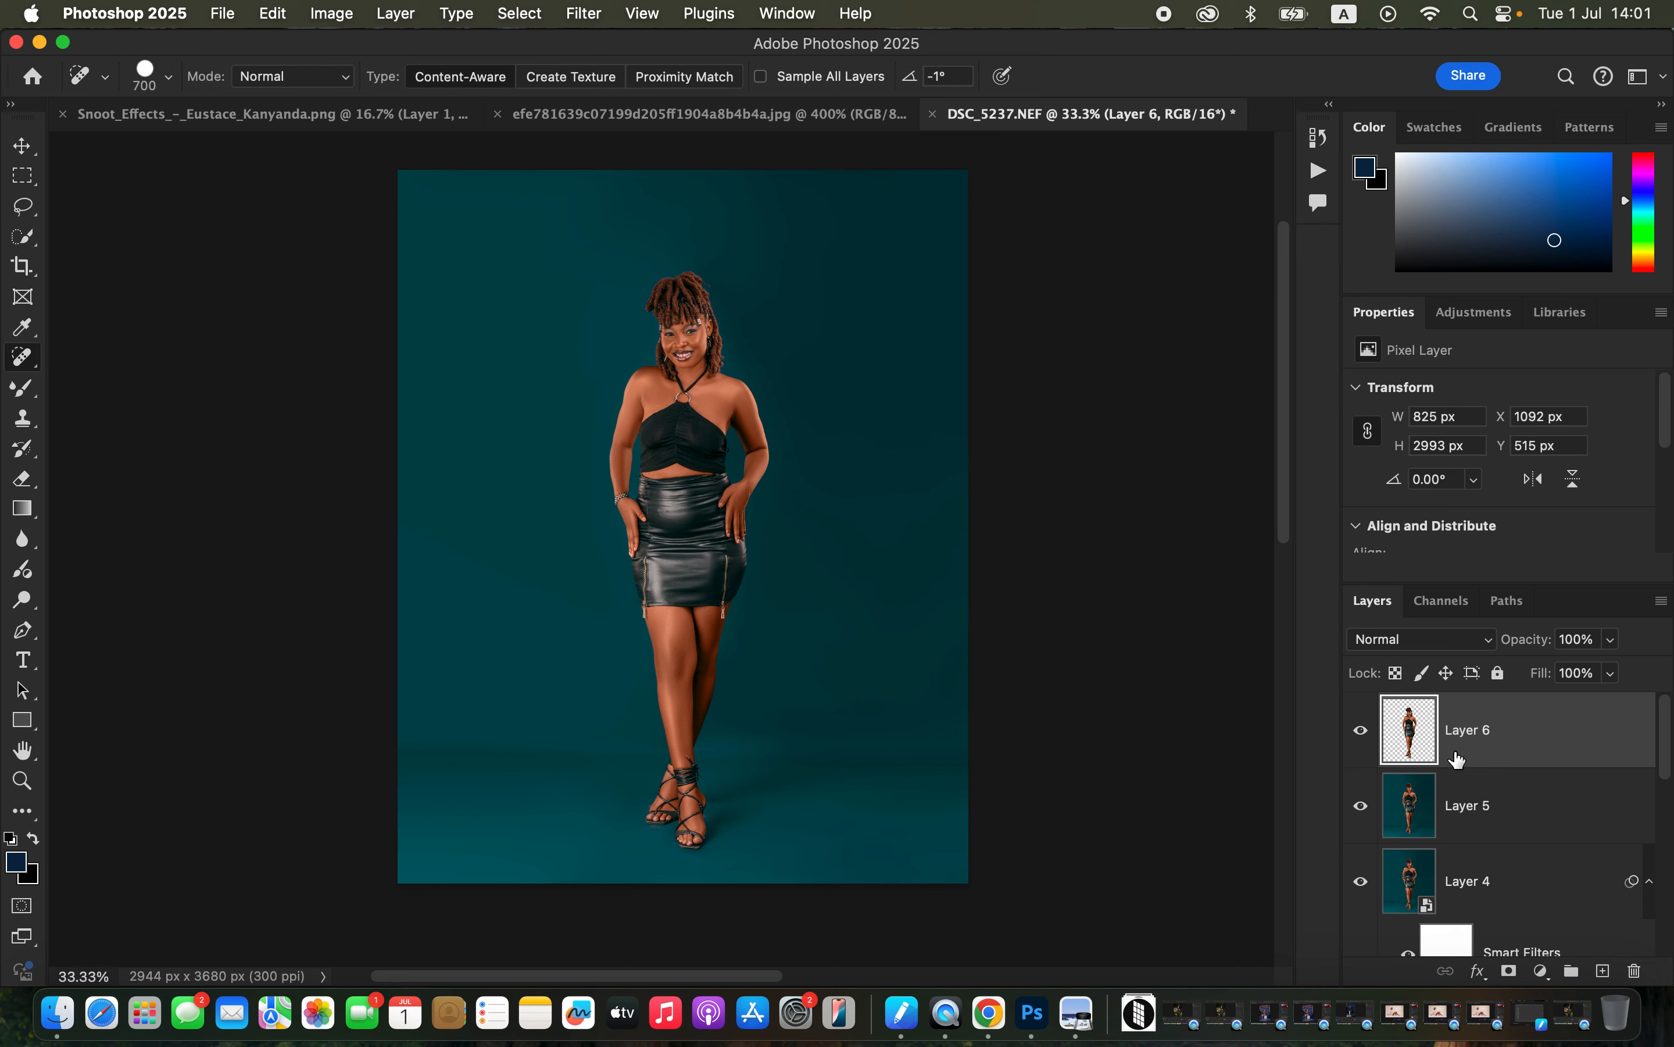
left_click(1513, 823)
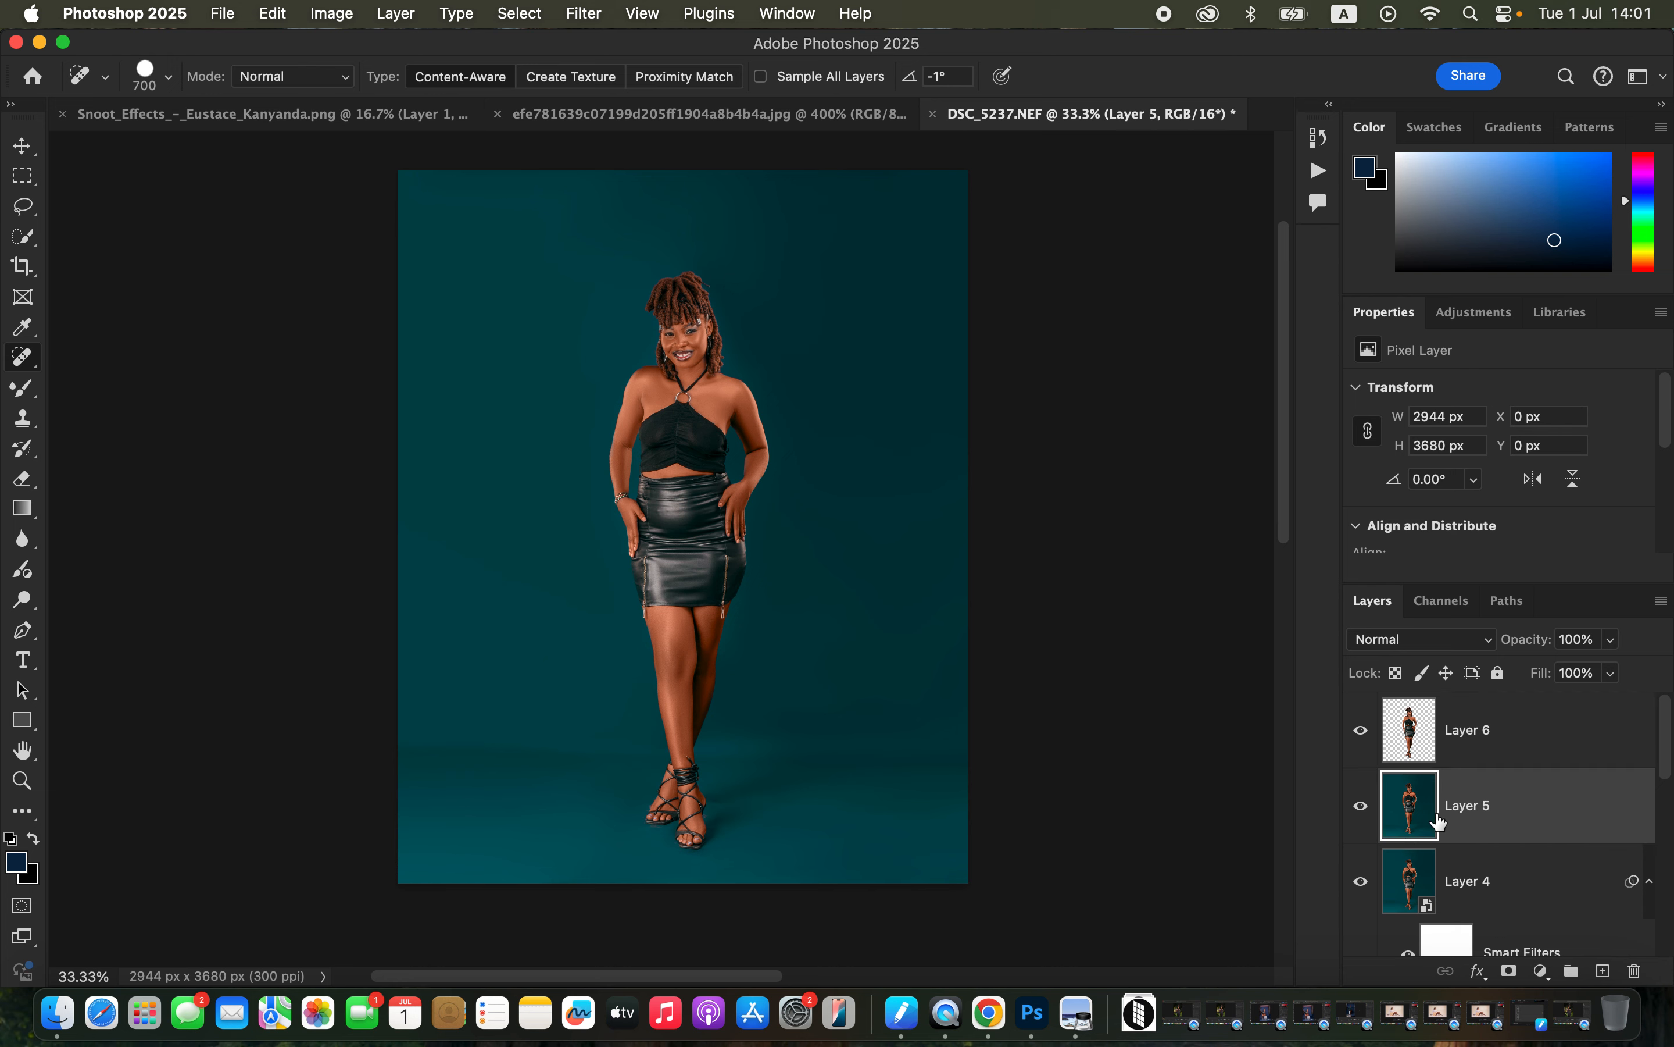
In the snoot effects document, replace the selection with a rectangular one of about 1505 x 1600 px around the slanted-blinds pattern.
left_click(299, 115)
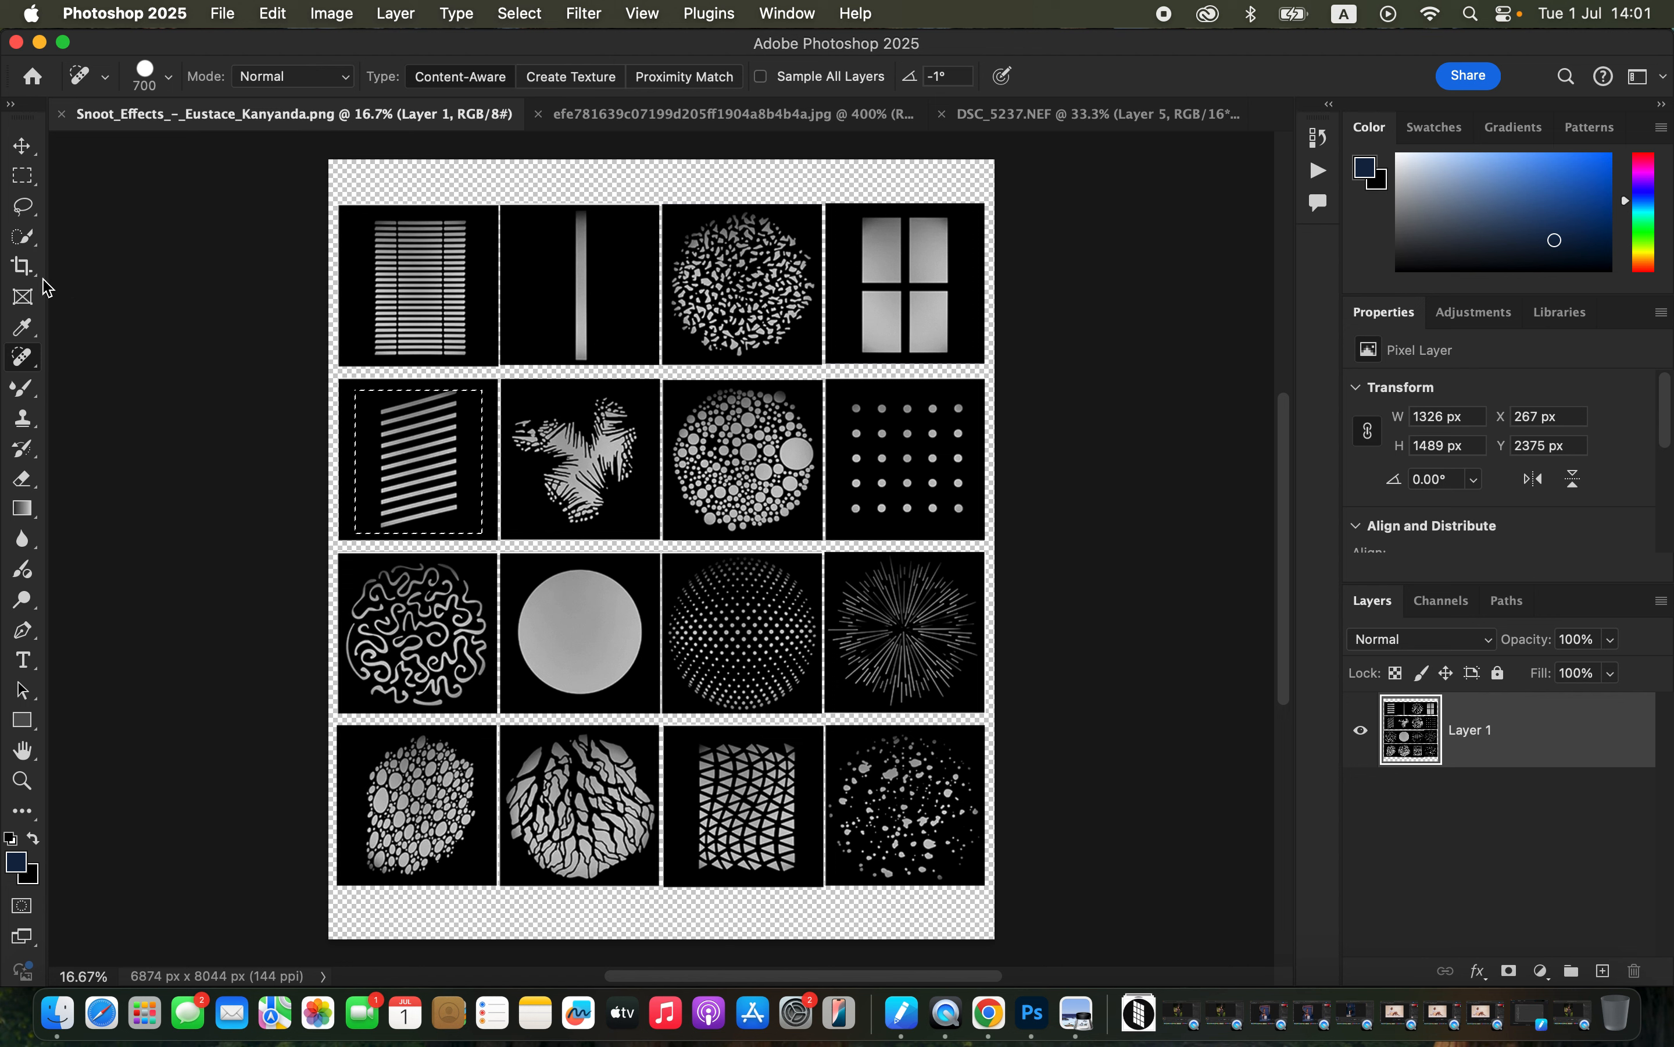
left_click(30, 184)
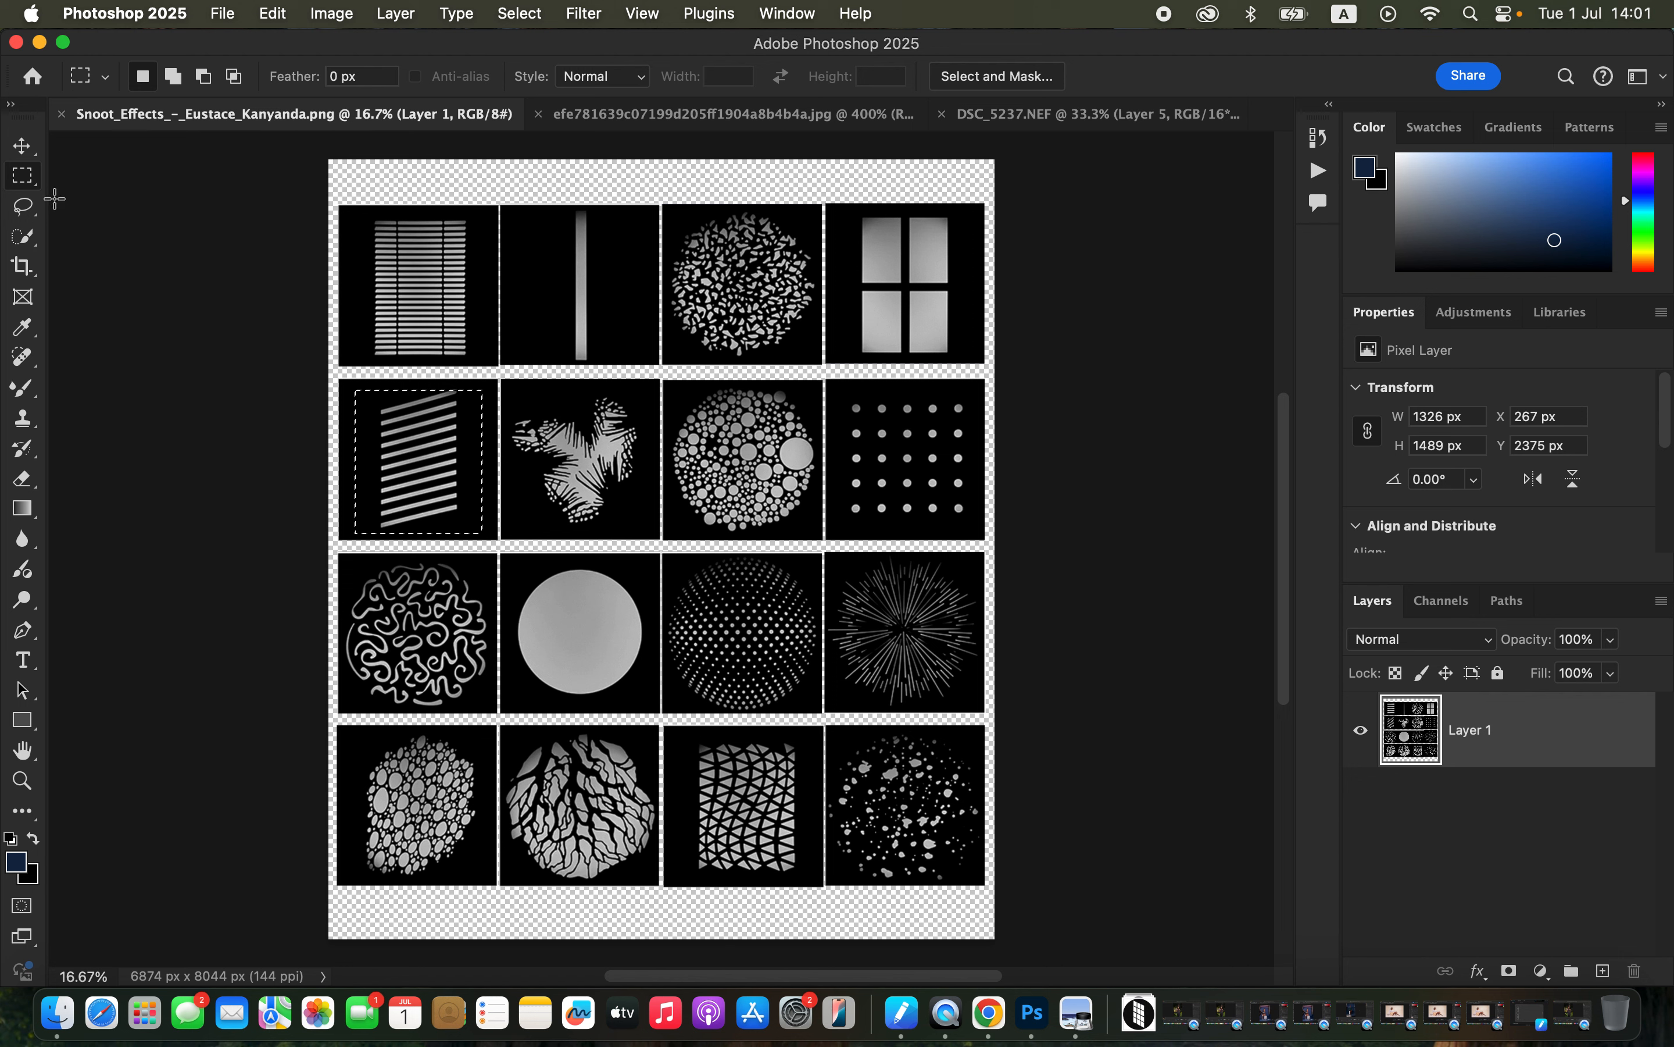
key("super+d")
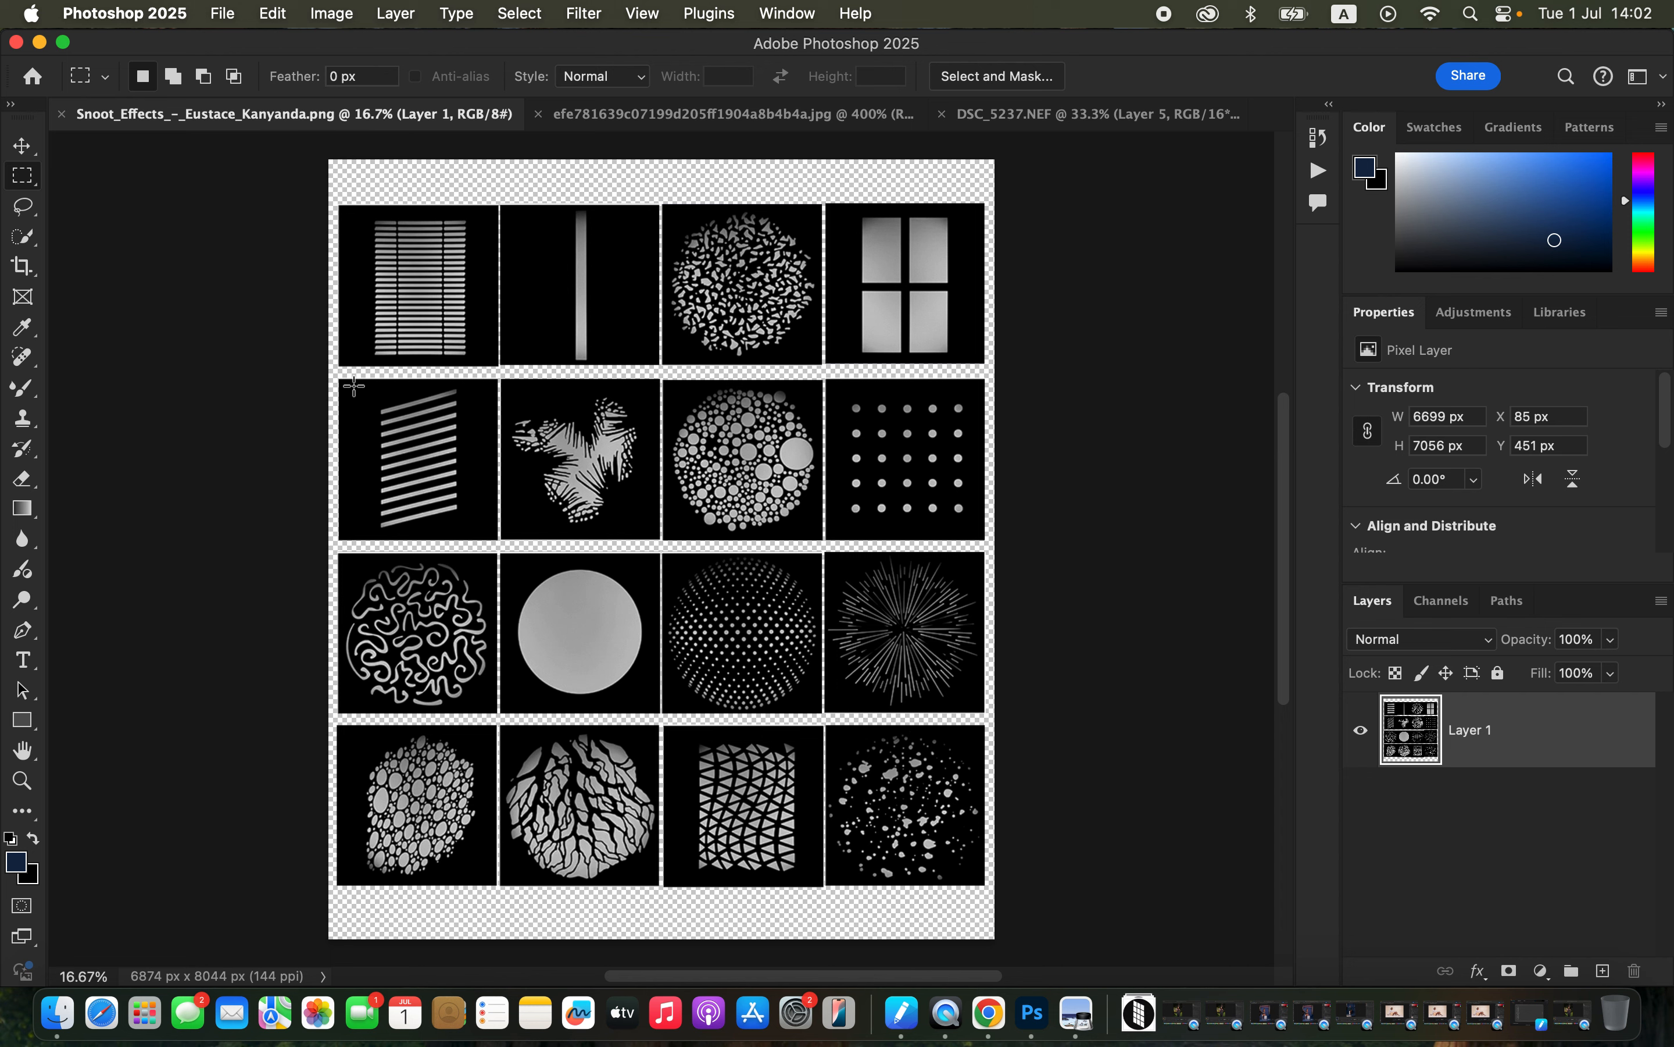
left_click_drag(349, 382, 494, 538)
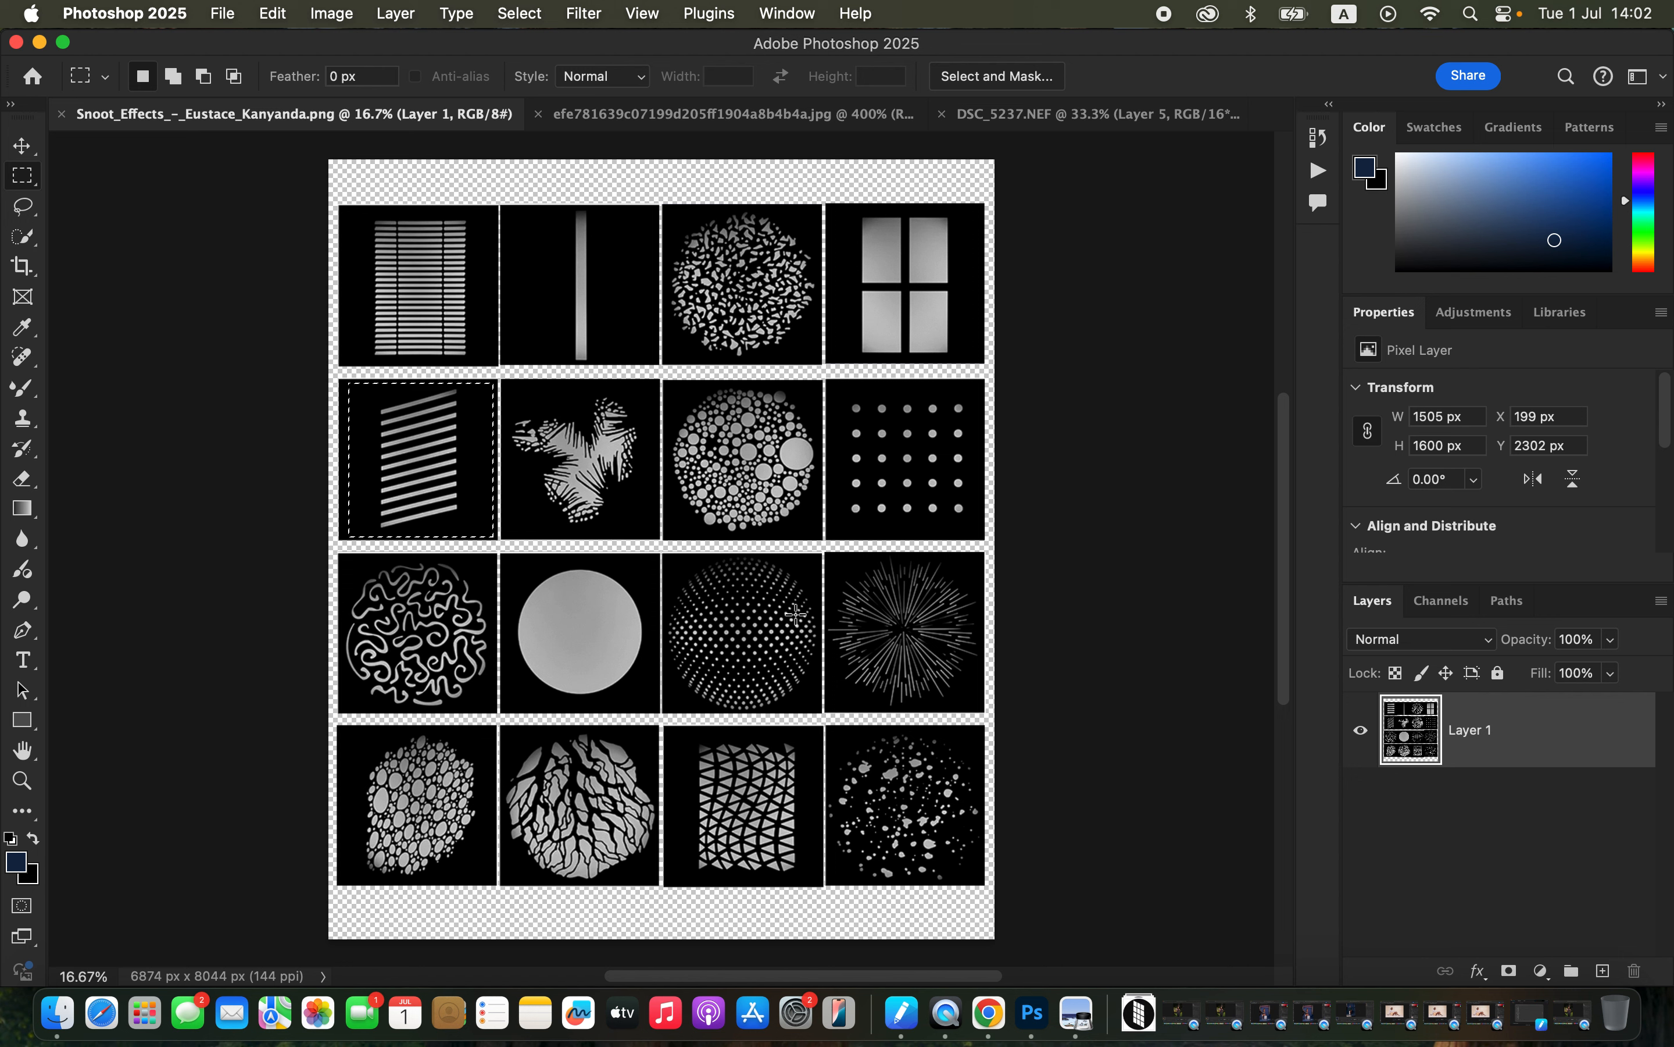
left_click(1082, 122)
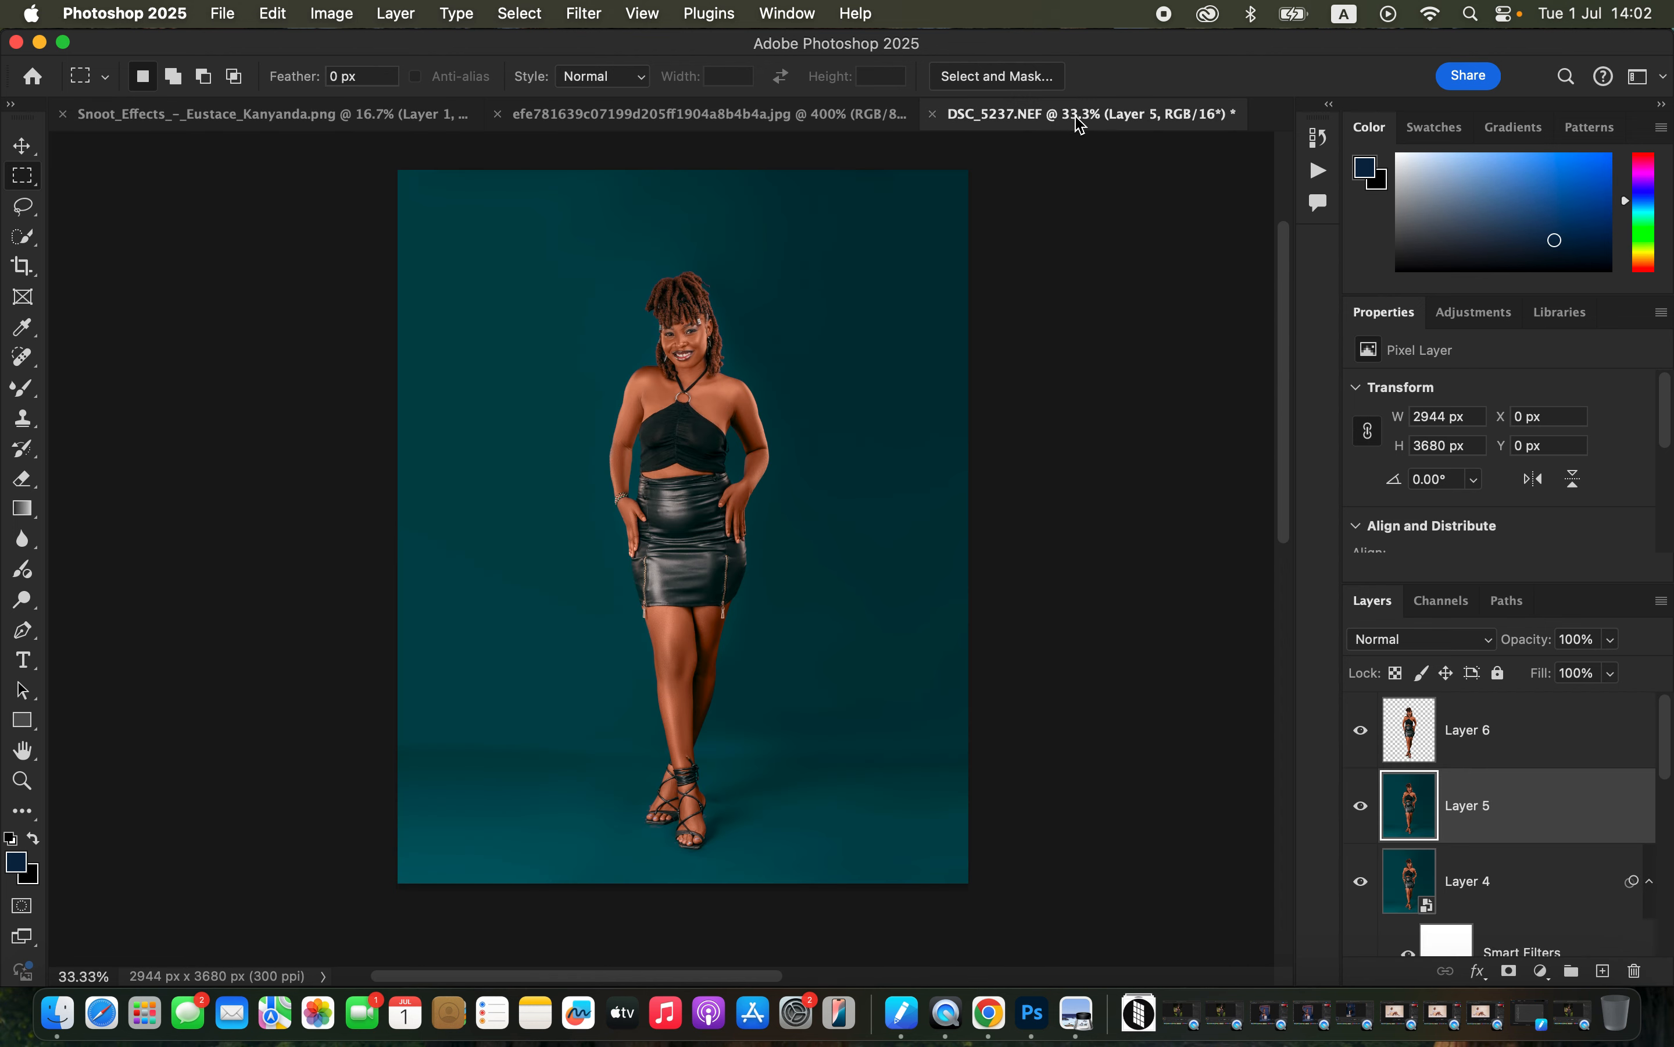
Copy the arched window pattern from efe781639c07199d205ff1904a8b4b4a.jpg and paste it into DSC_5237.NEF between the woman's cutout and Layer 5.
left_click(753, 116)
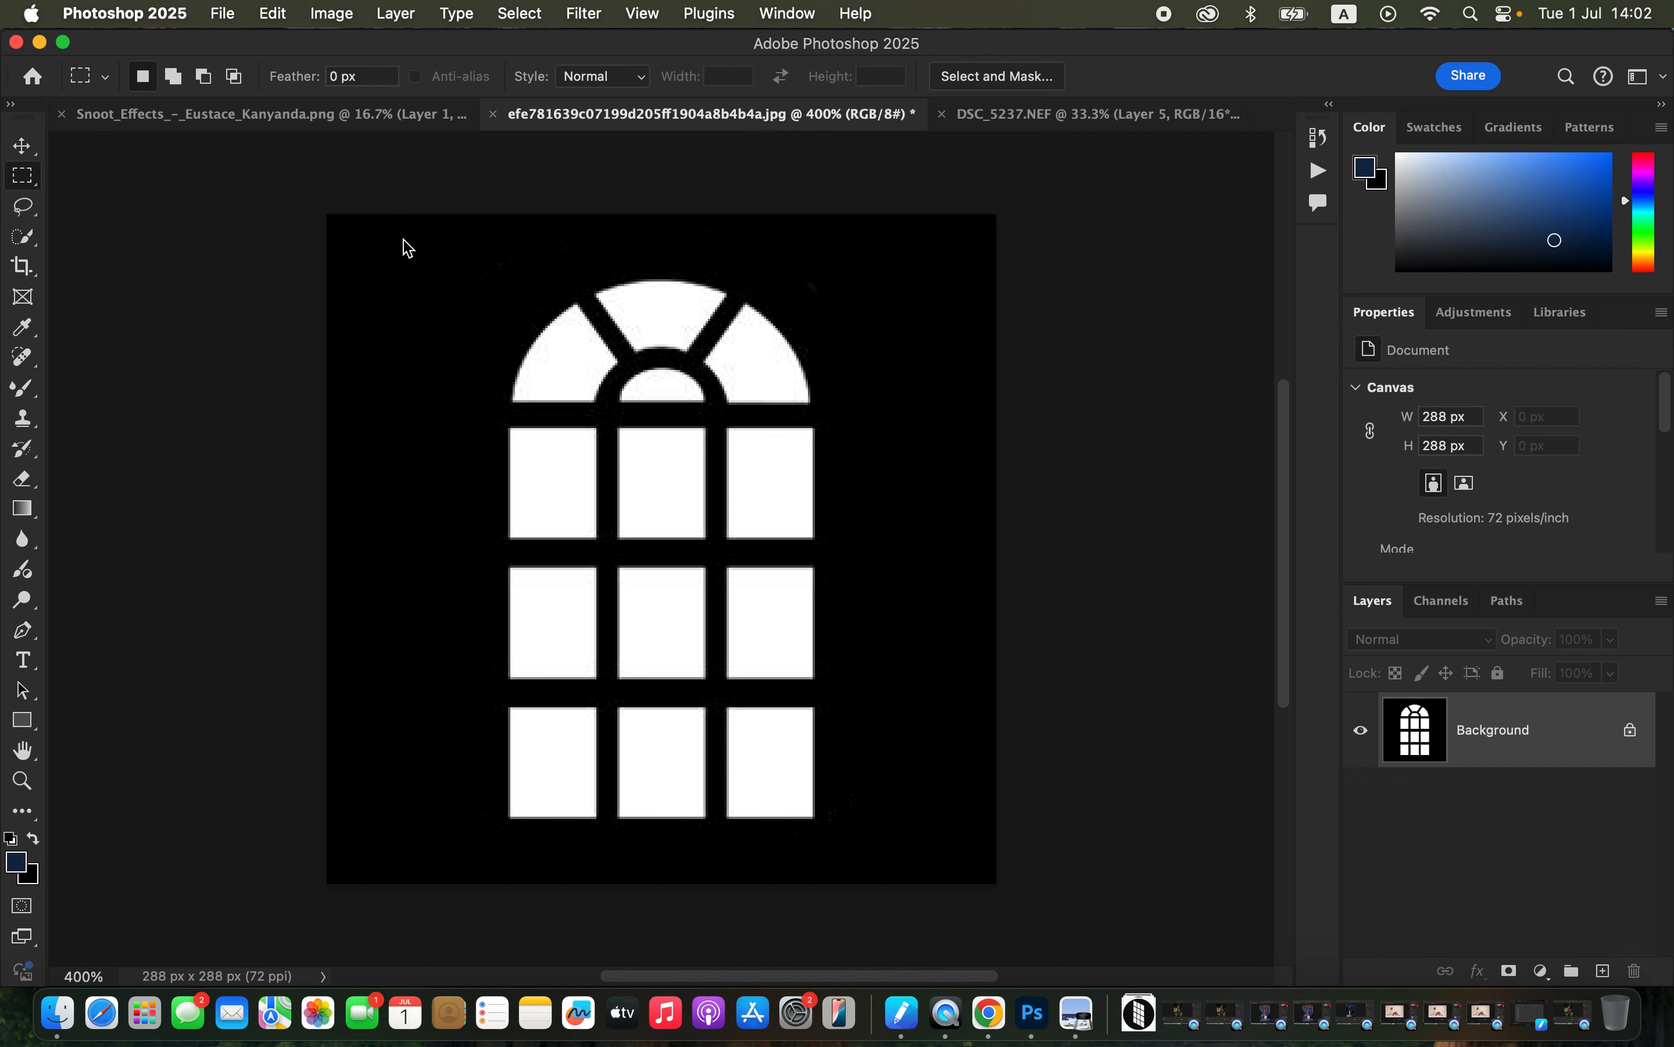
left_click_drag(404, 238, 932, 873)
key("super+c")
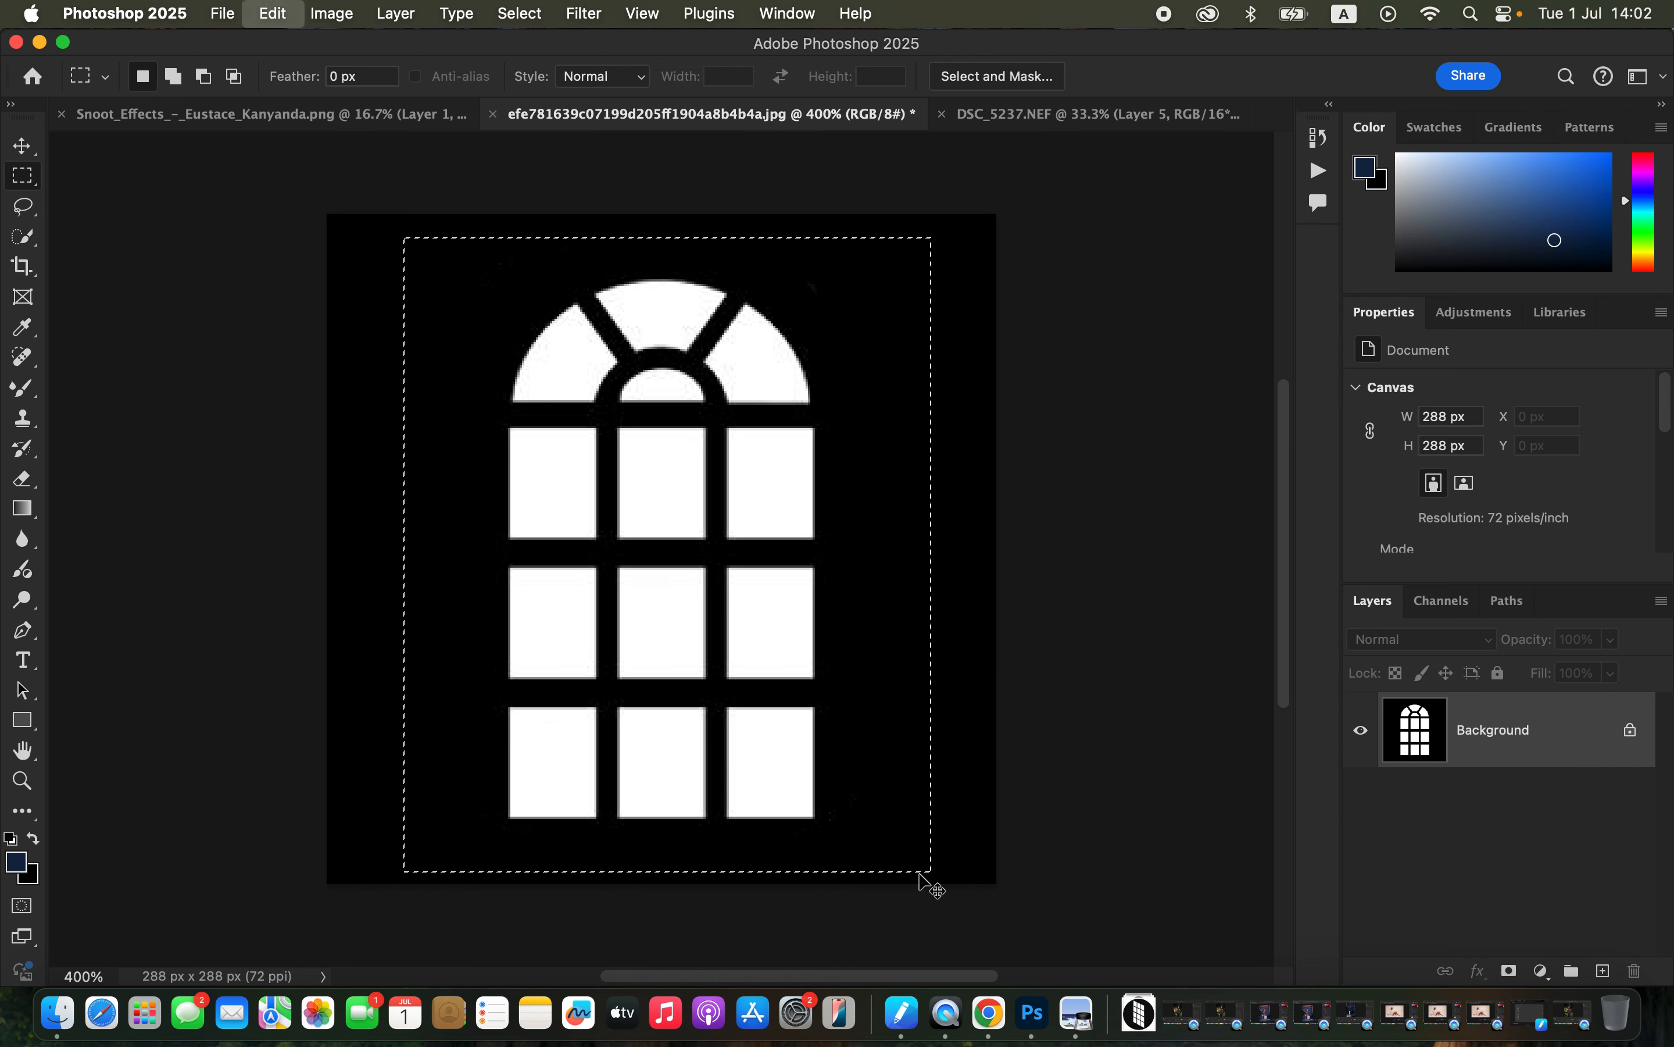
left_click(1086, 119)
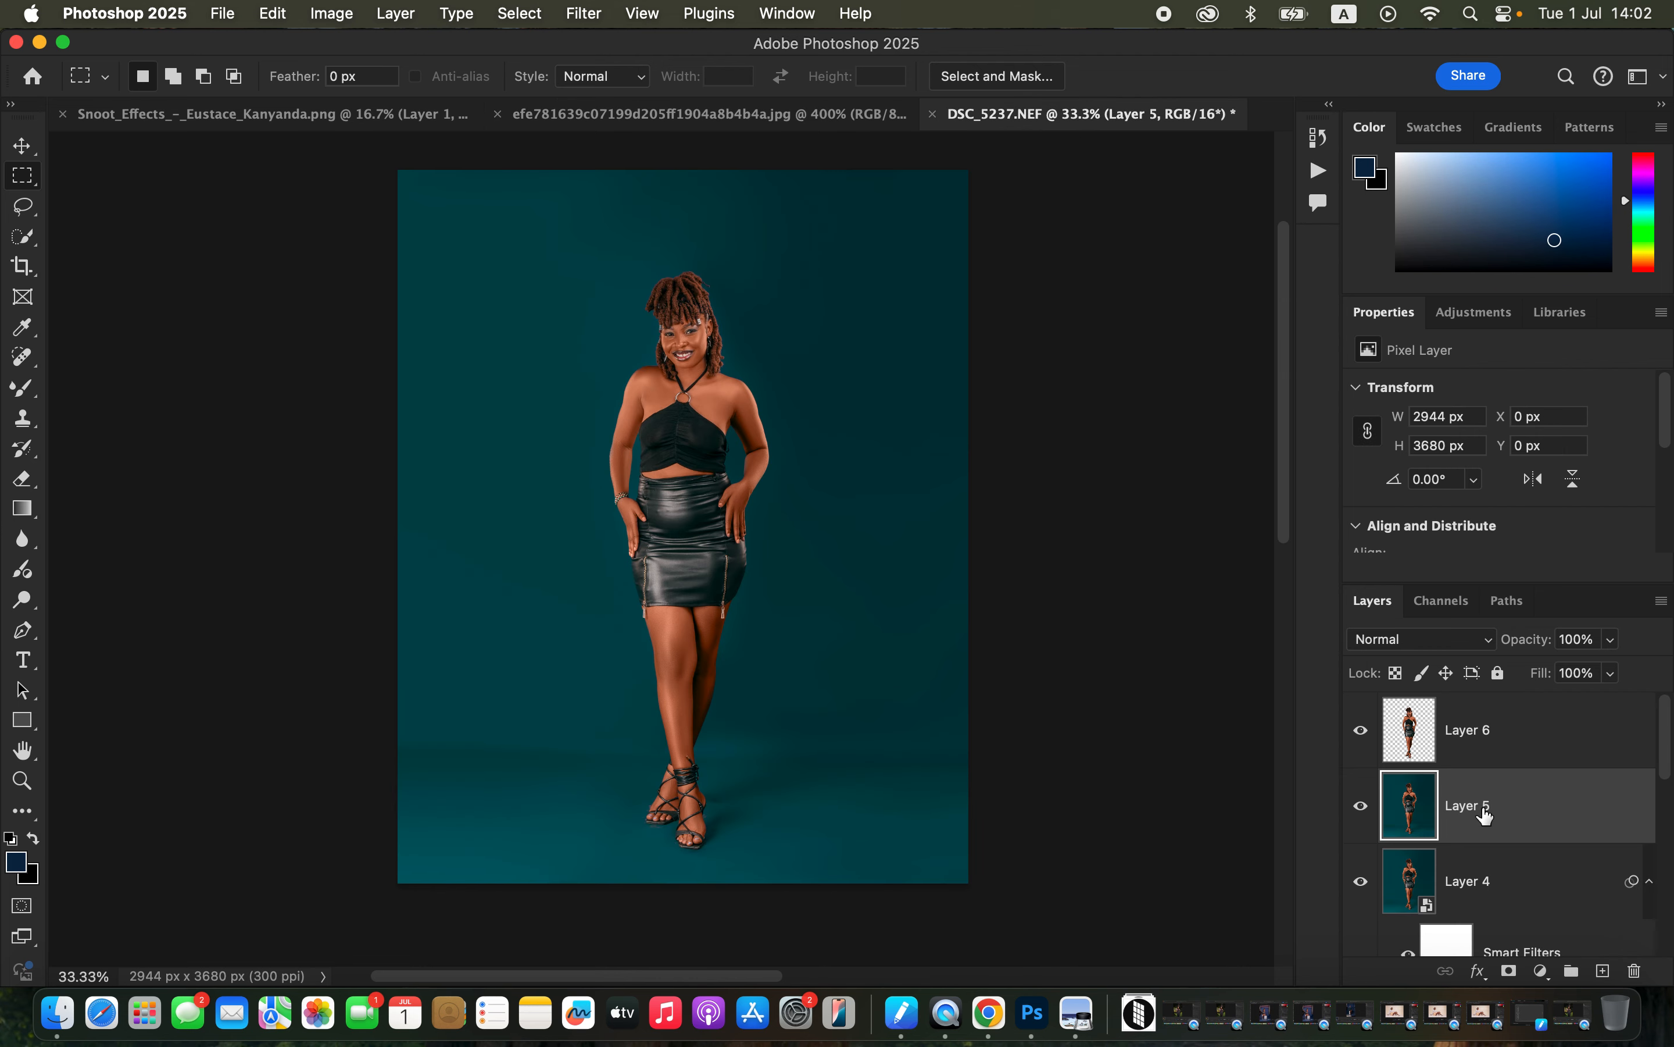
key("super+v")
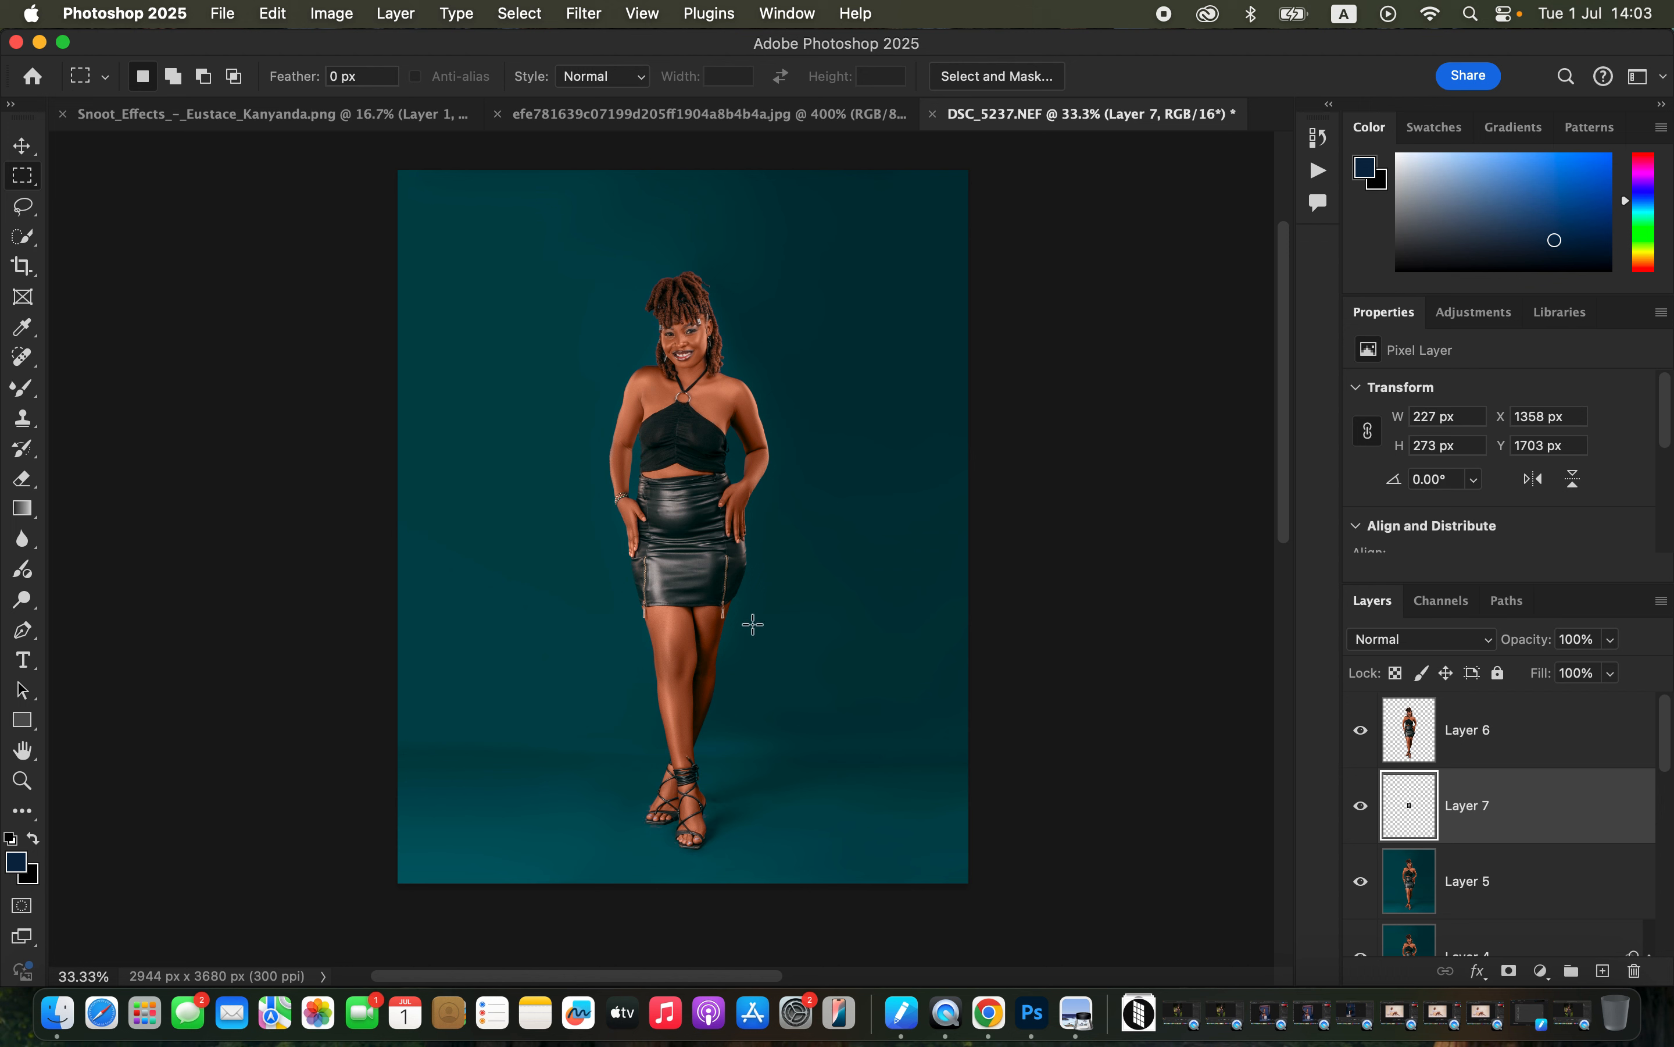
Enlarge the pasted arched window pattern to about 2174 x 2614 px and position it behind the woman's upper body and legs.
key("super+t")
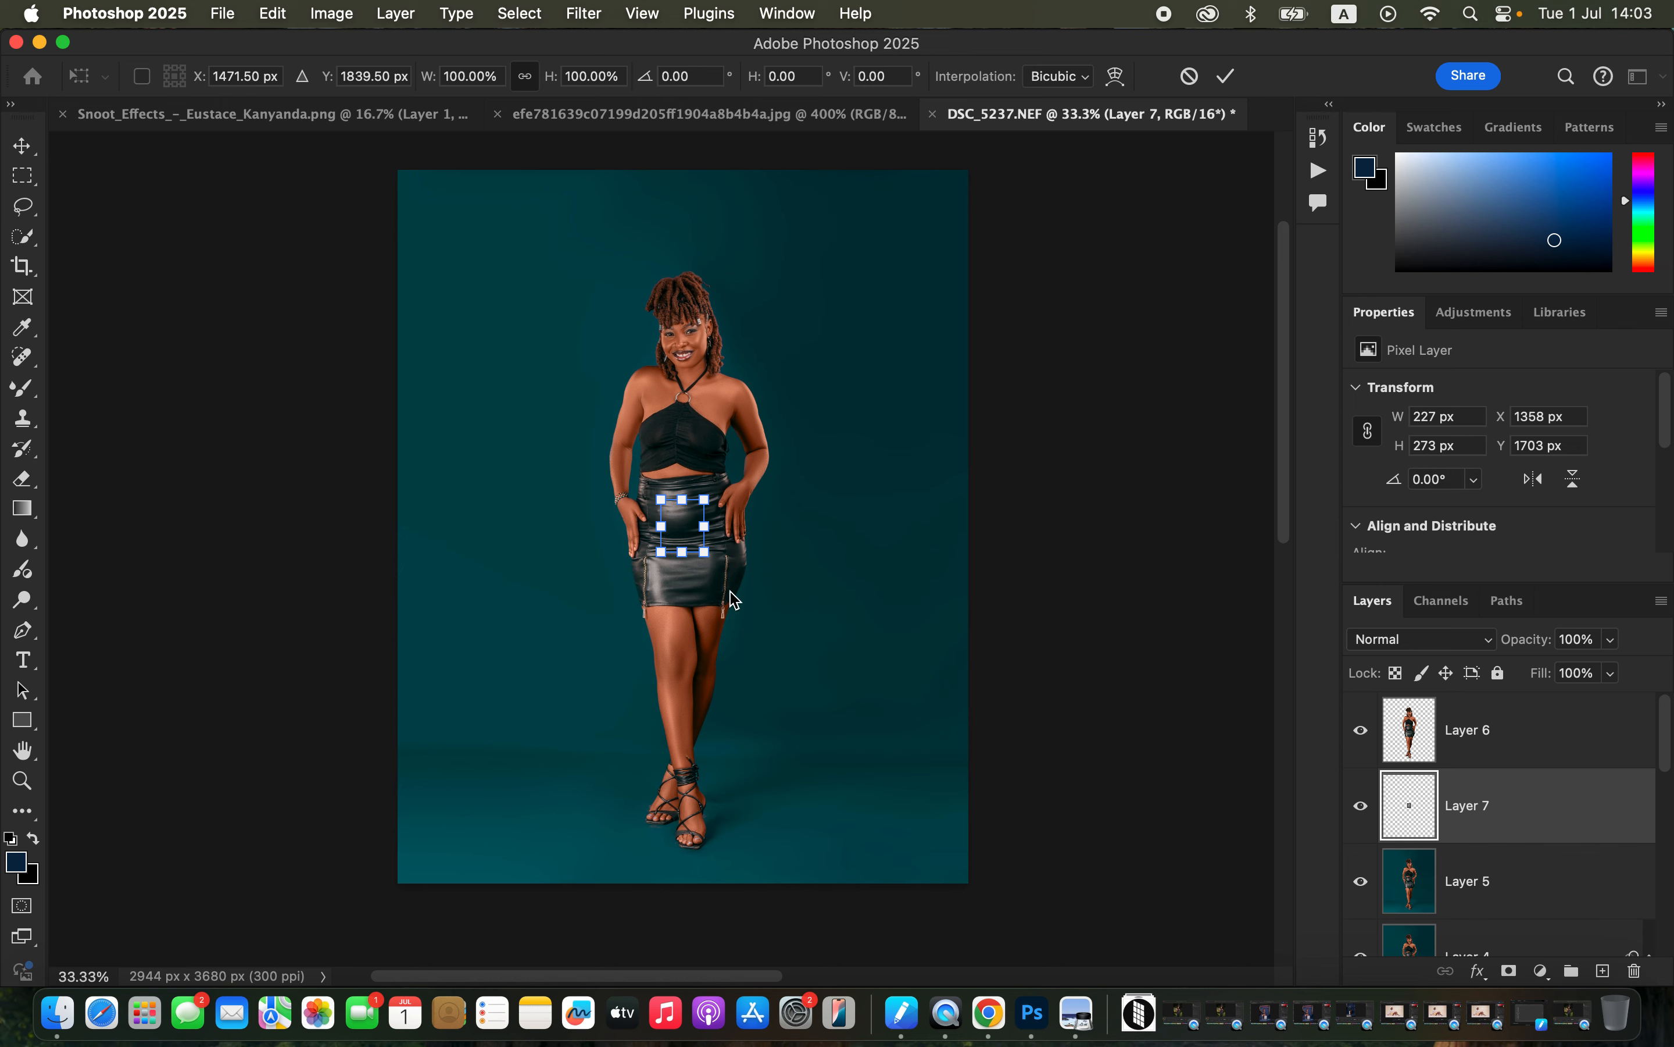
left_click_drag(705, 552, 889, 749)
left_click_drag(796, 642, 804, 593)
left_click_drag(891, 728, 910, 741)
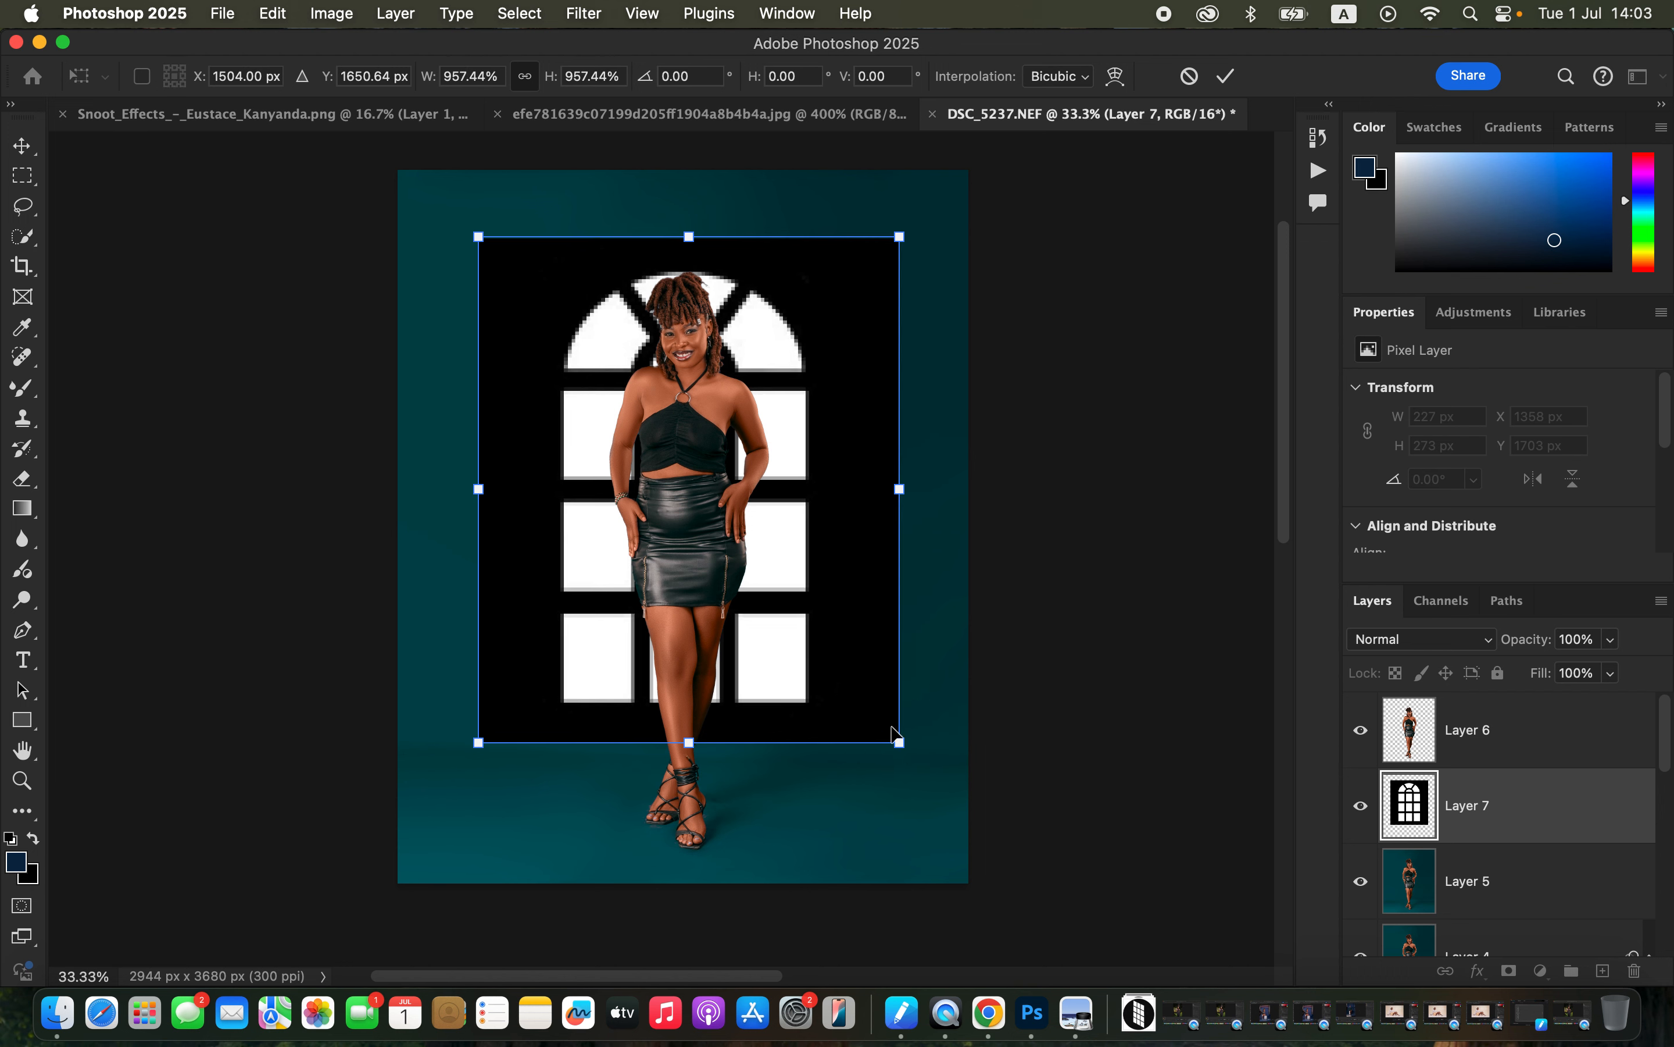
key("Return")
key("m")
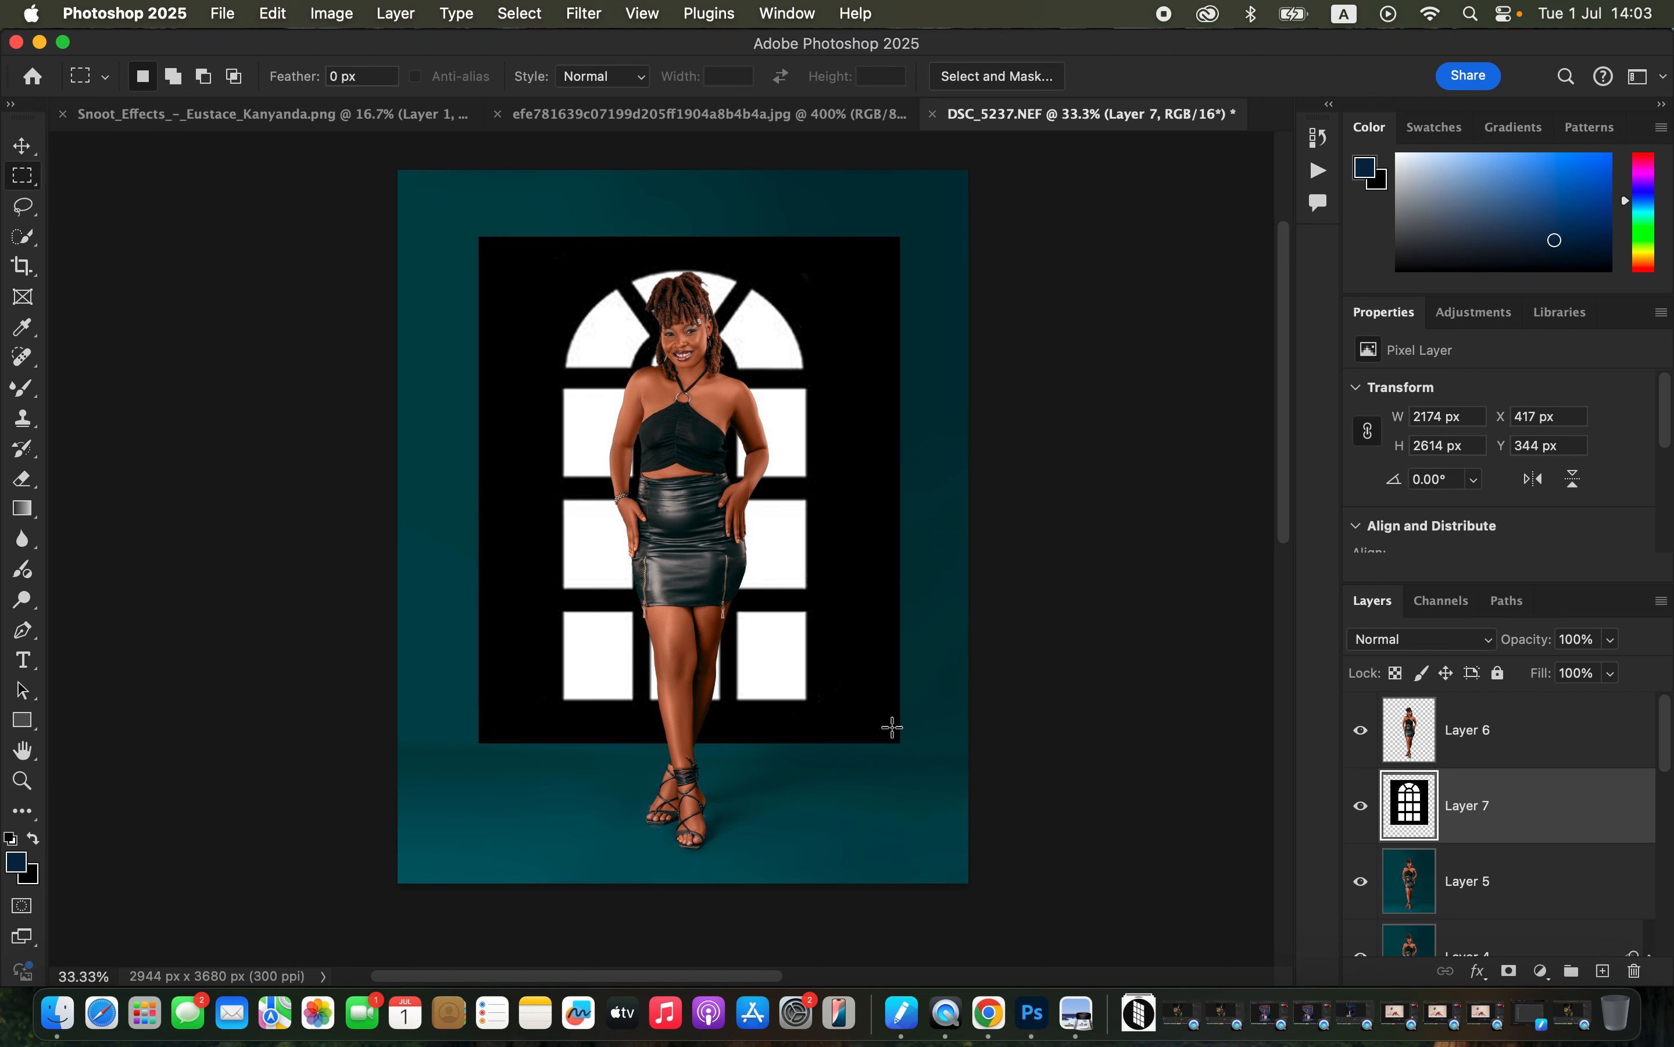
Convert the window pattern on Layer 7 to a smart object and set its blend mode to Screen.
right_click(1580, 821)
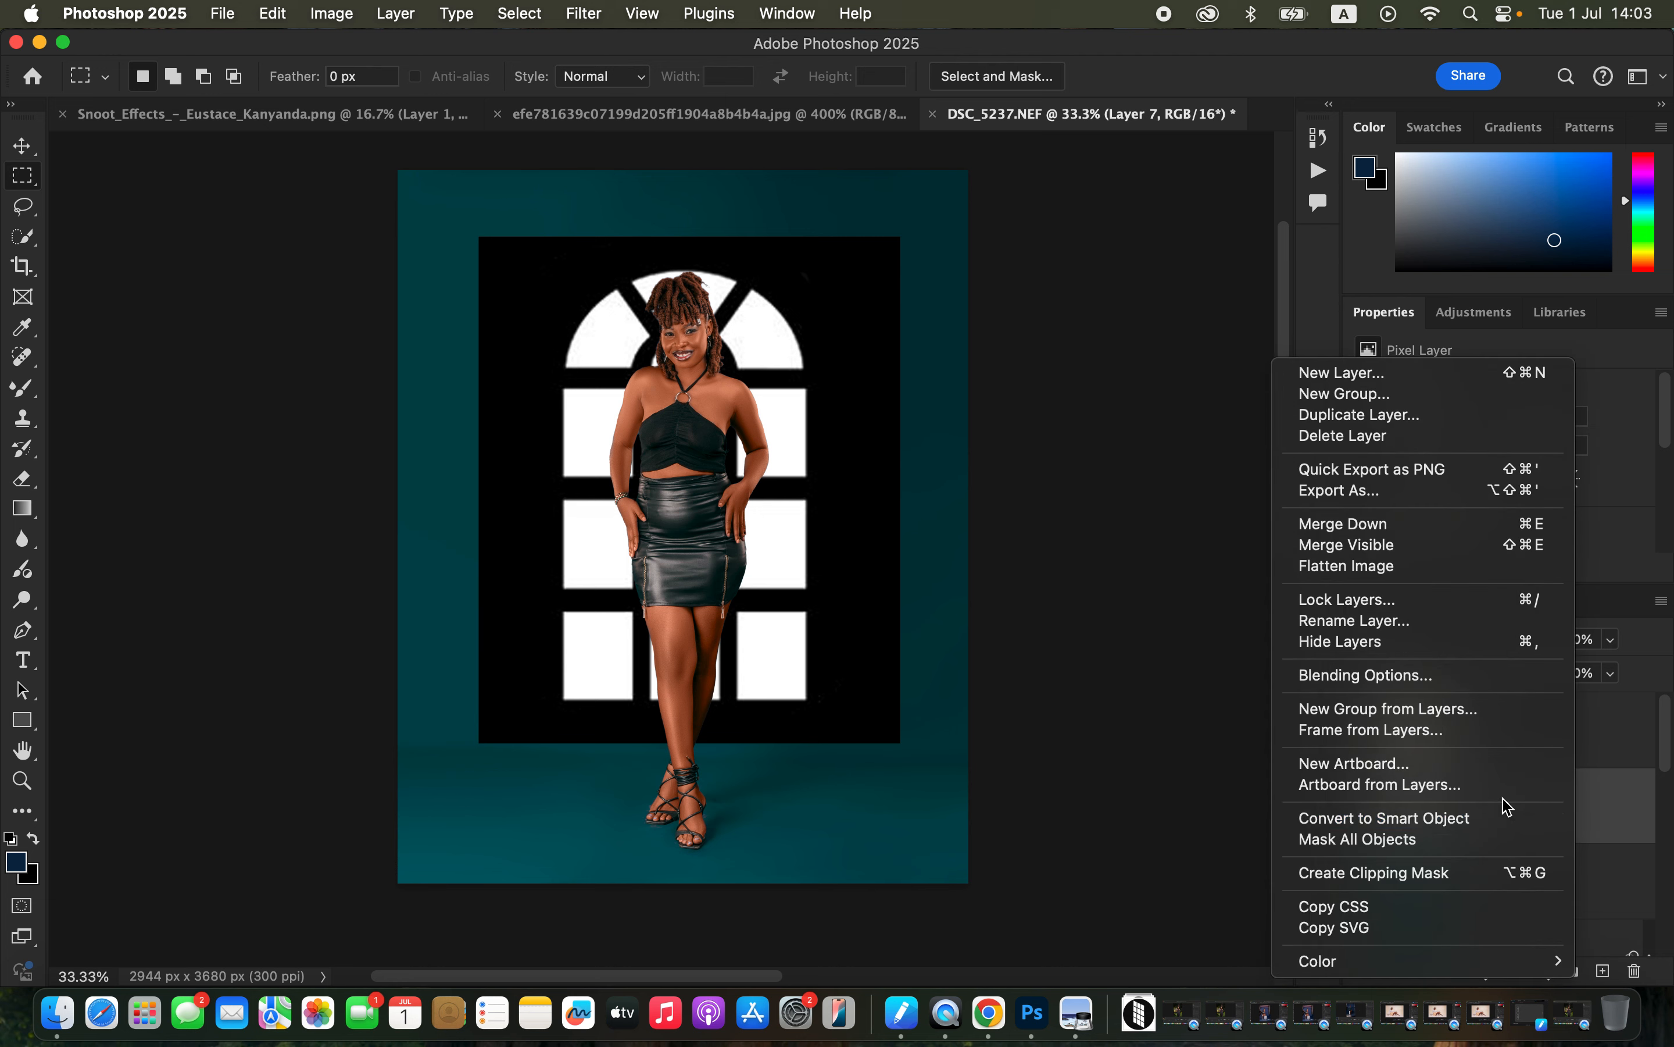
left_click(1466, 821)
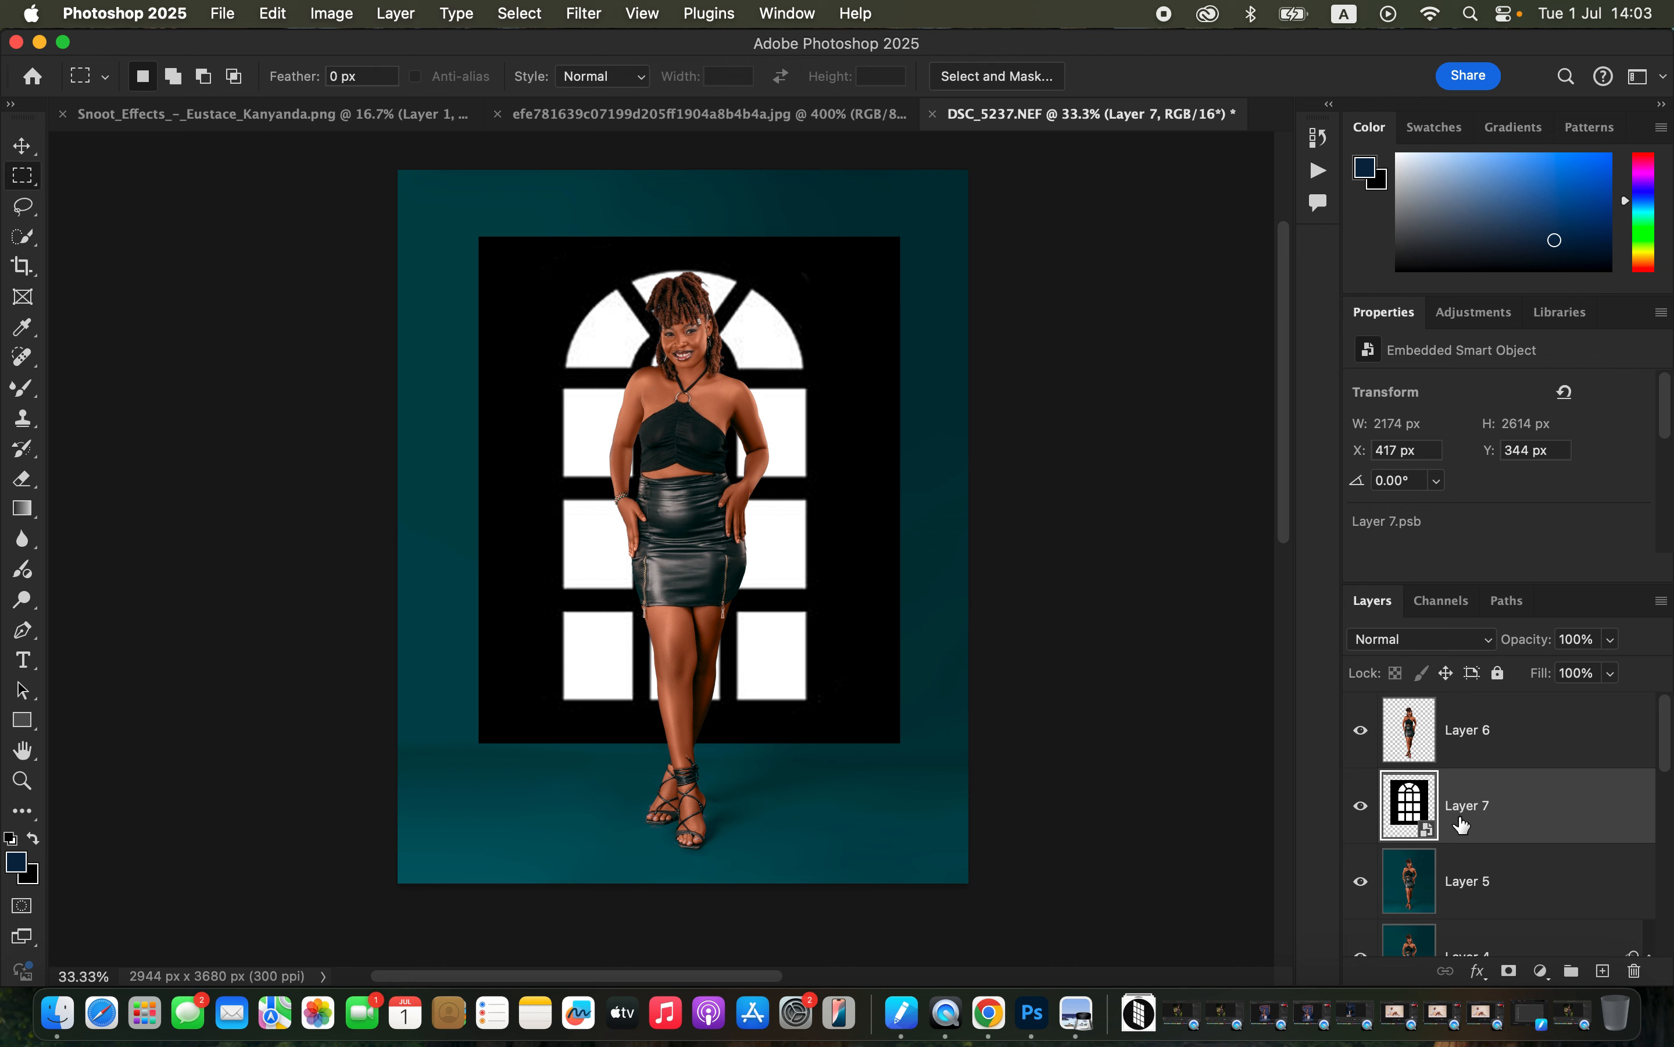
left_click(1415, 645)
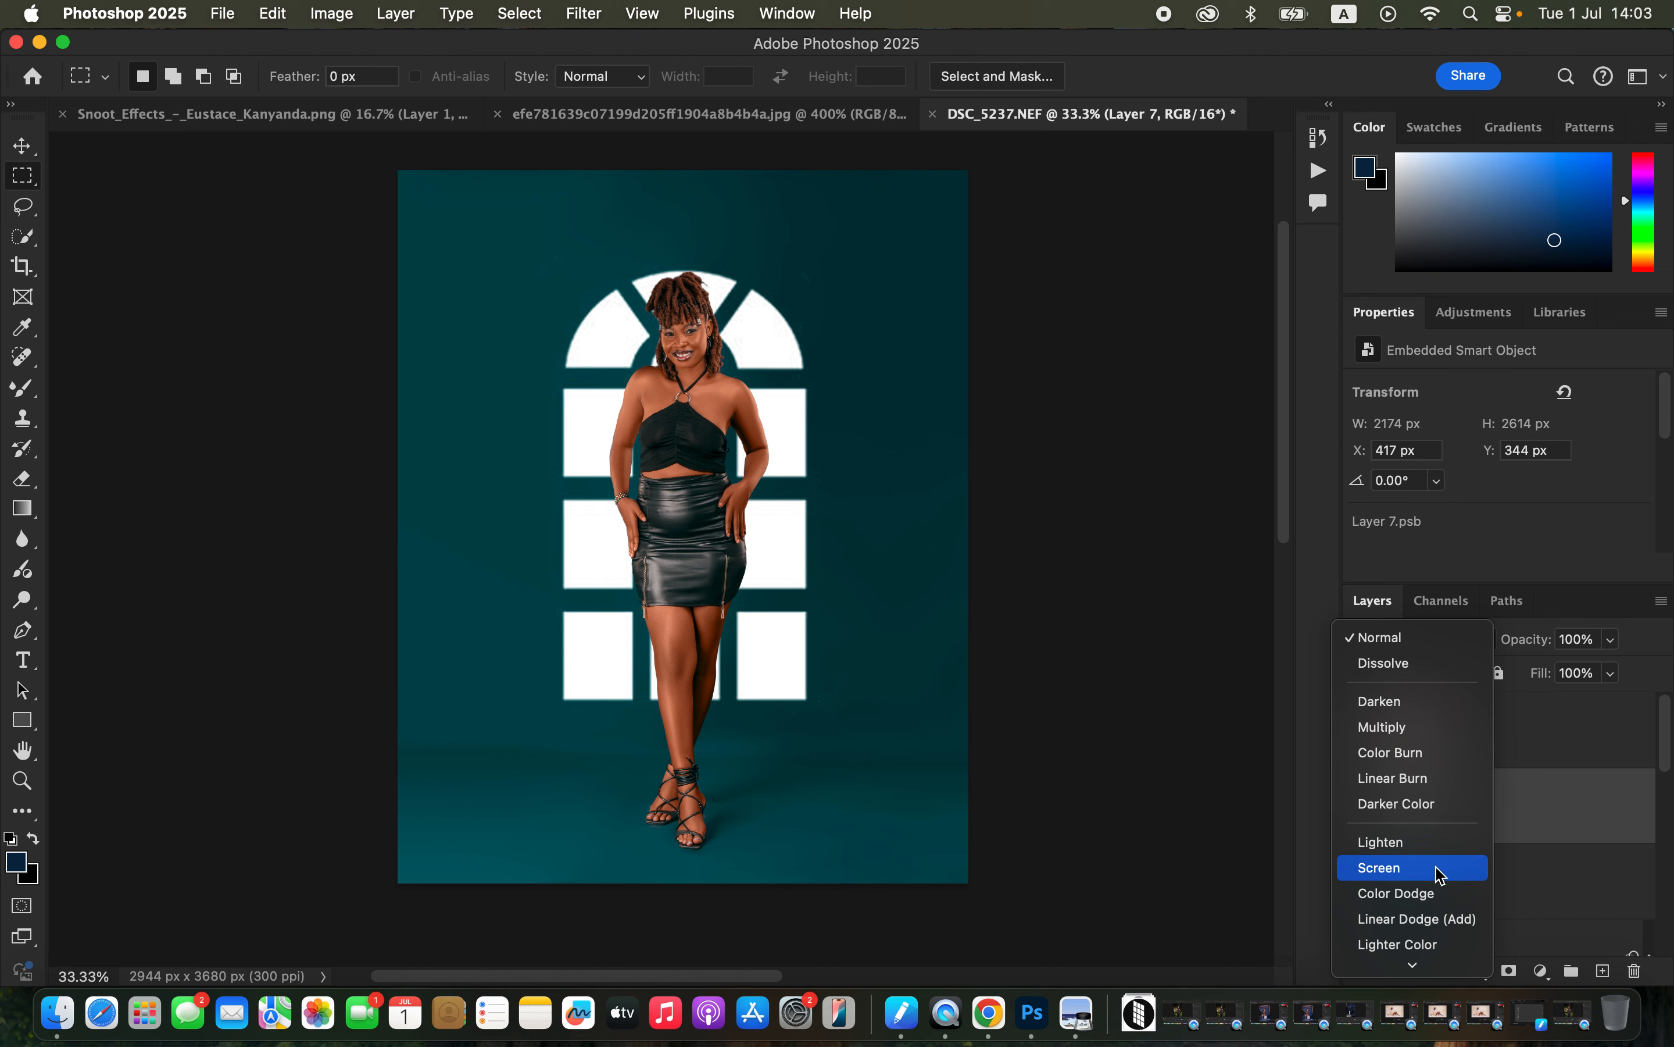
left_click(1442, 873)
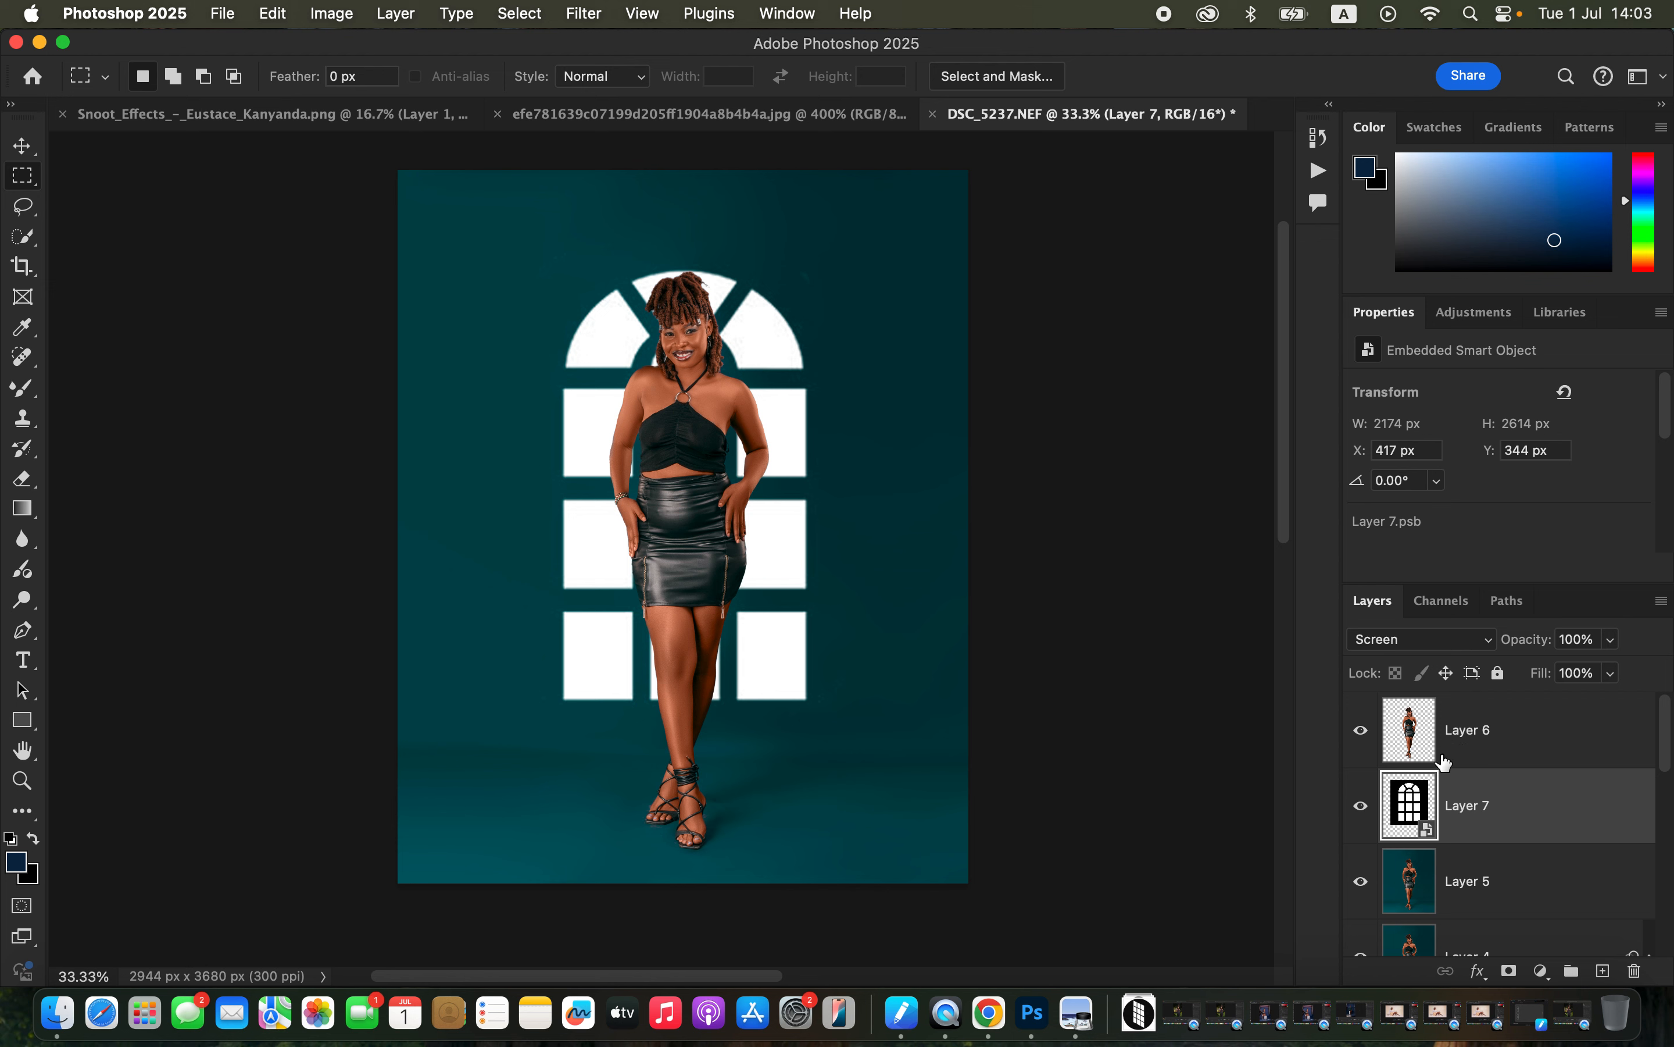
Soften the window pattern with a Gaussian Blur smart filter at a radius of 24.7 pixels.
left_click(587, 15)
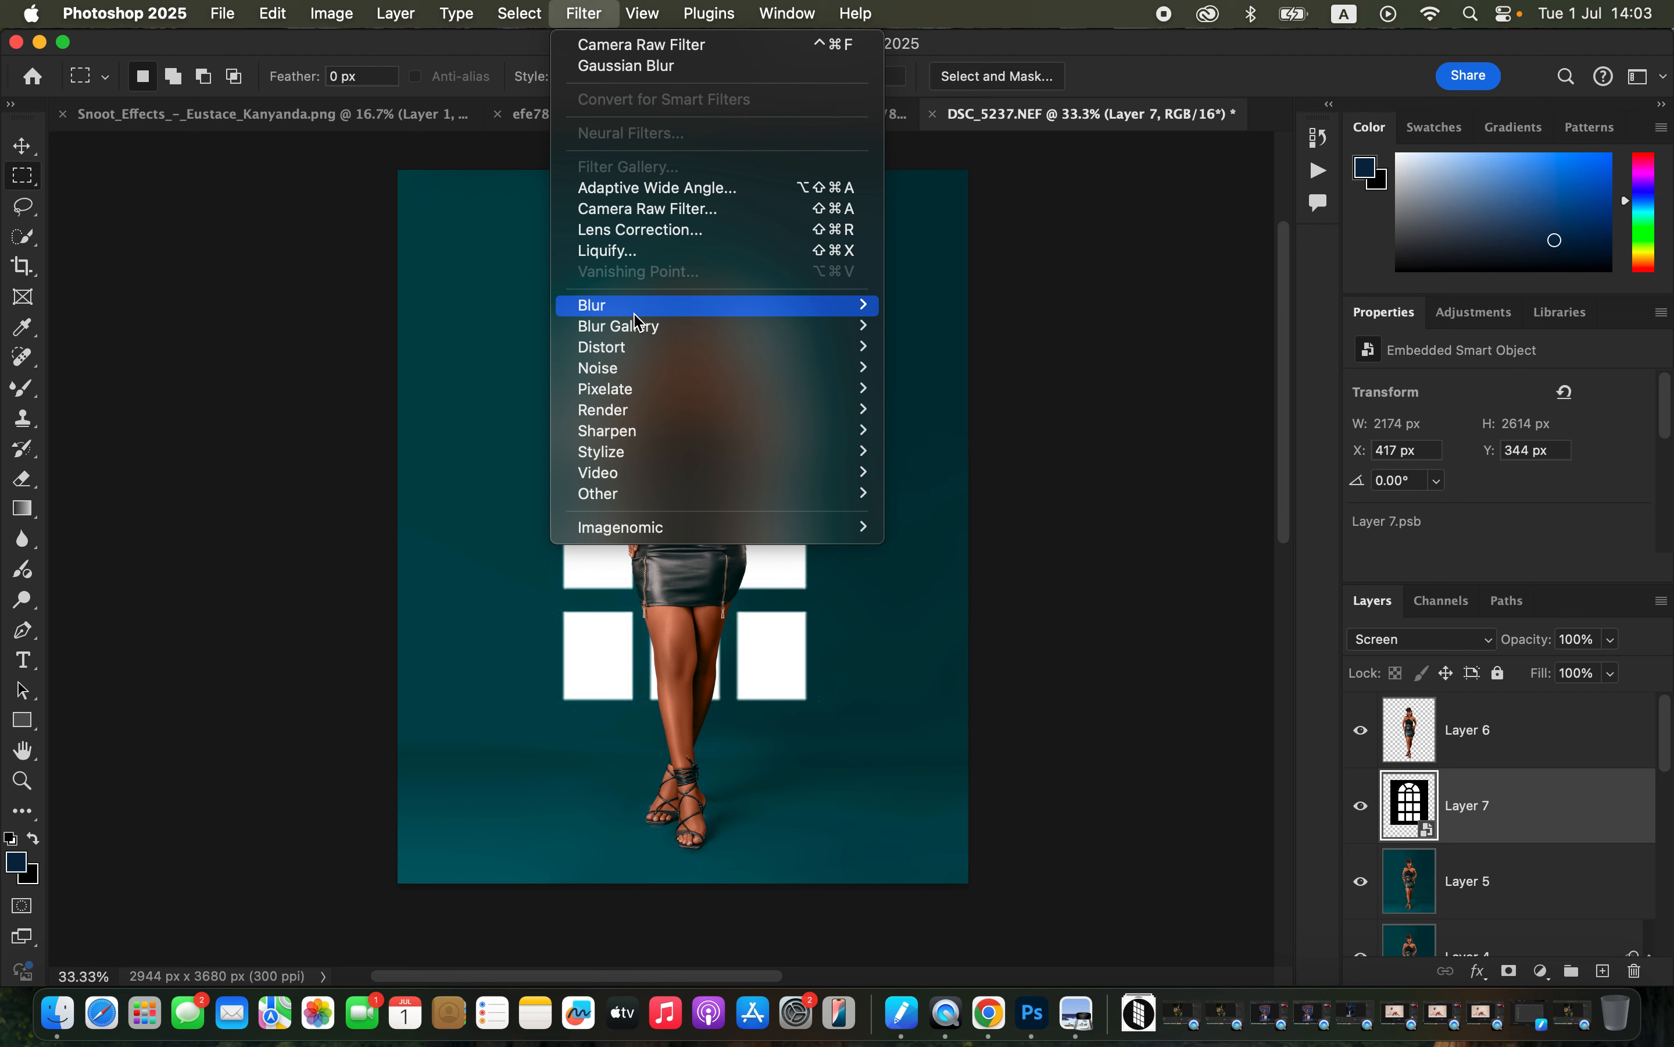
mouse_move(630, 305)
left_click(1026, 390)
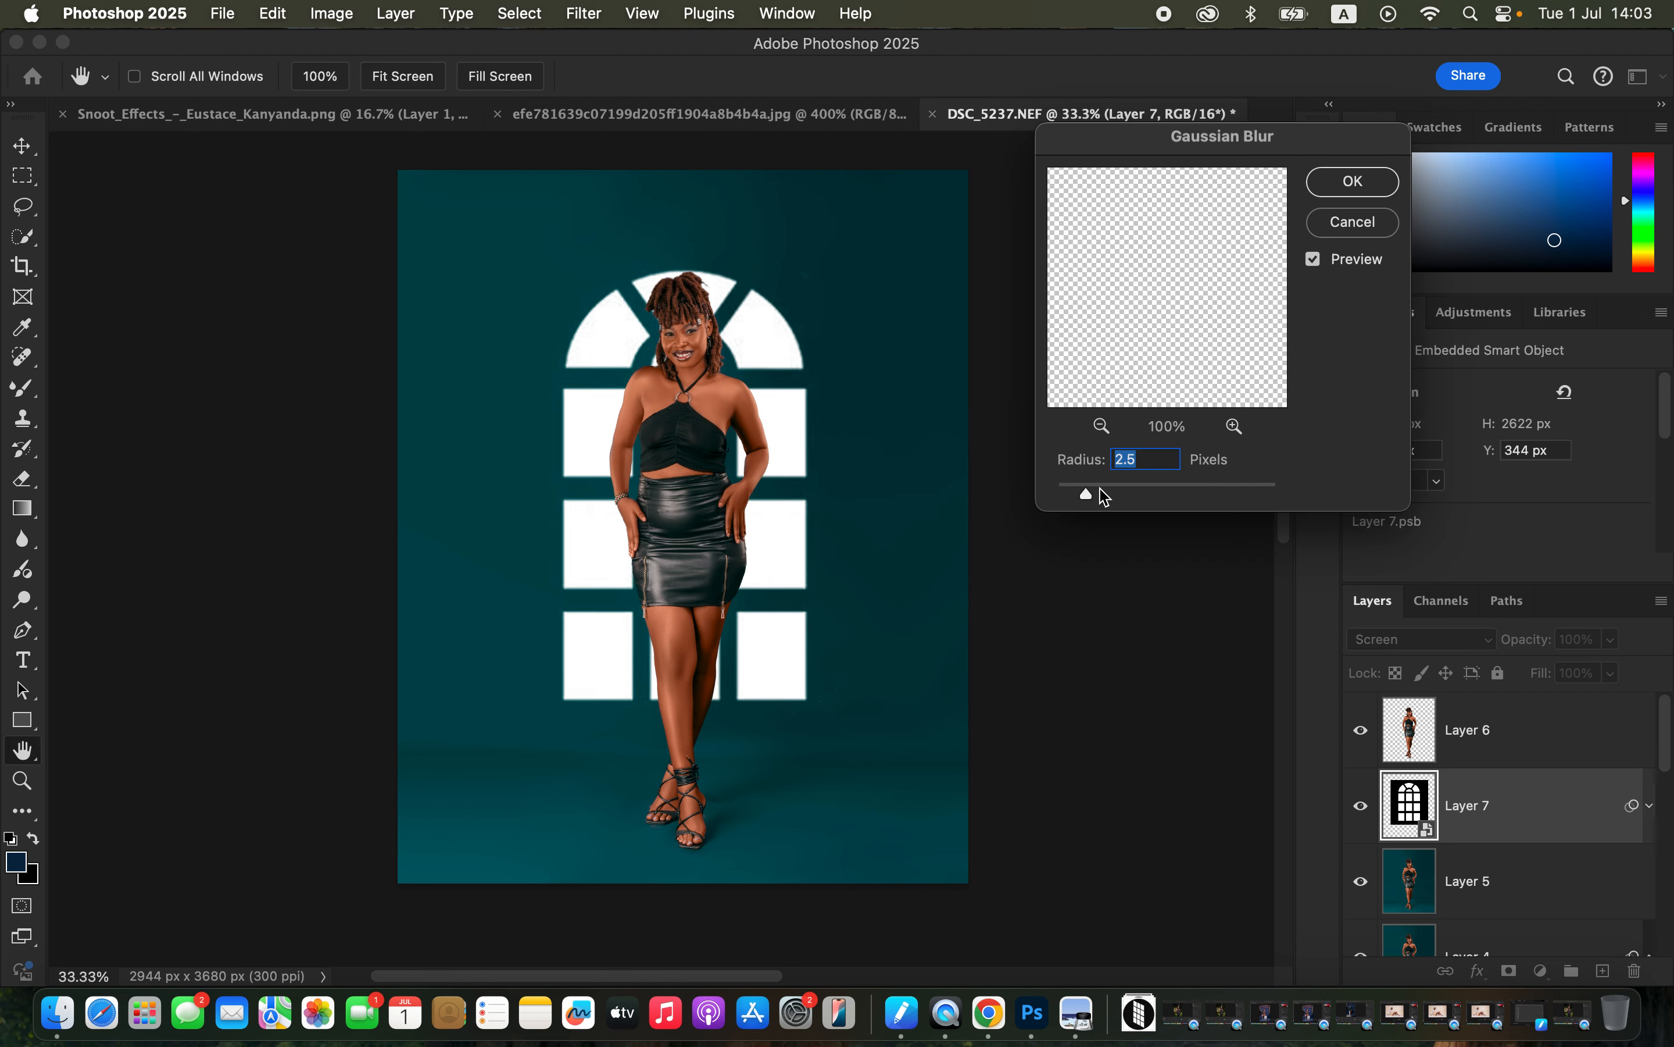
left_click_drag(1105, 498, 1169, 501)
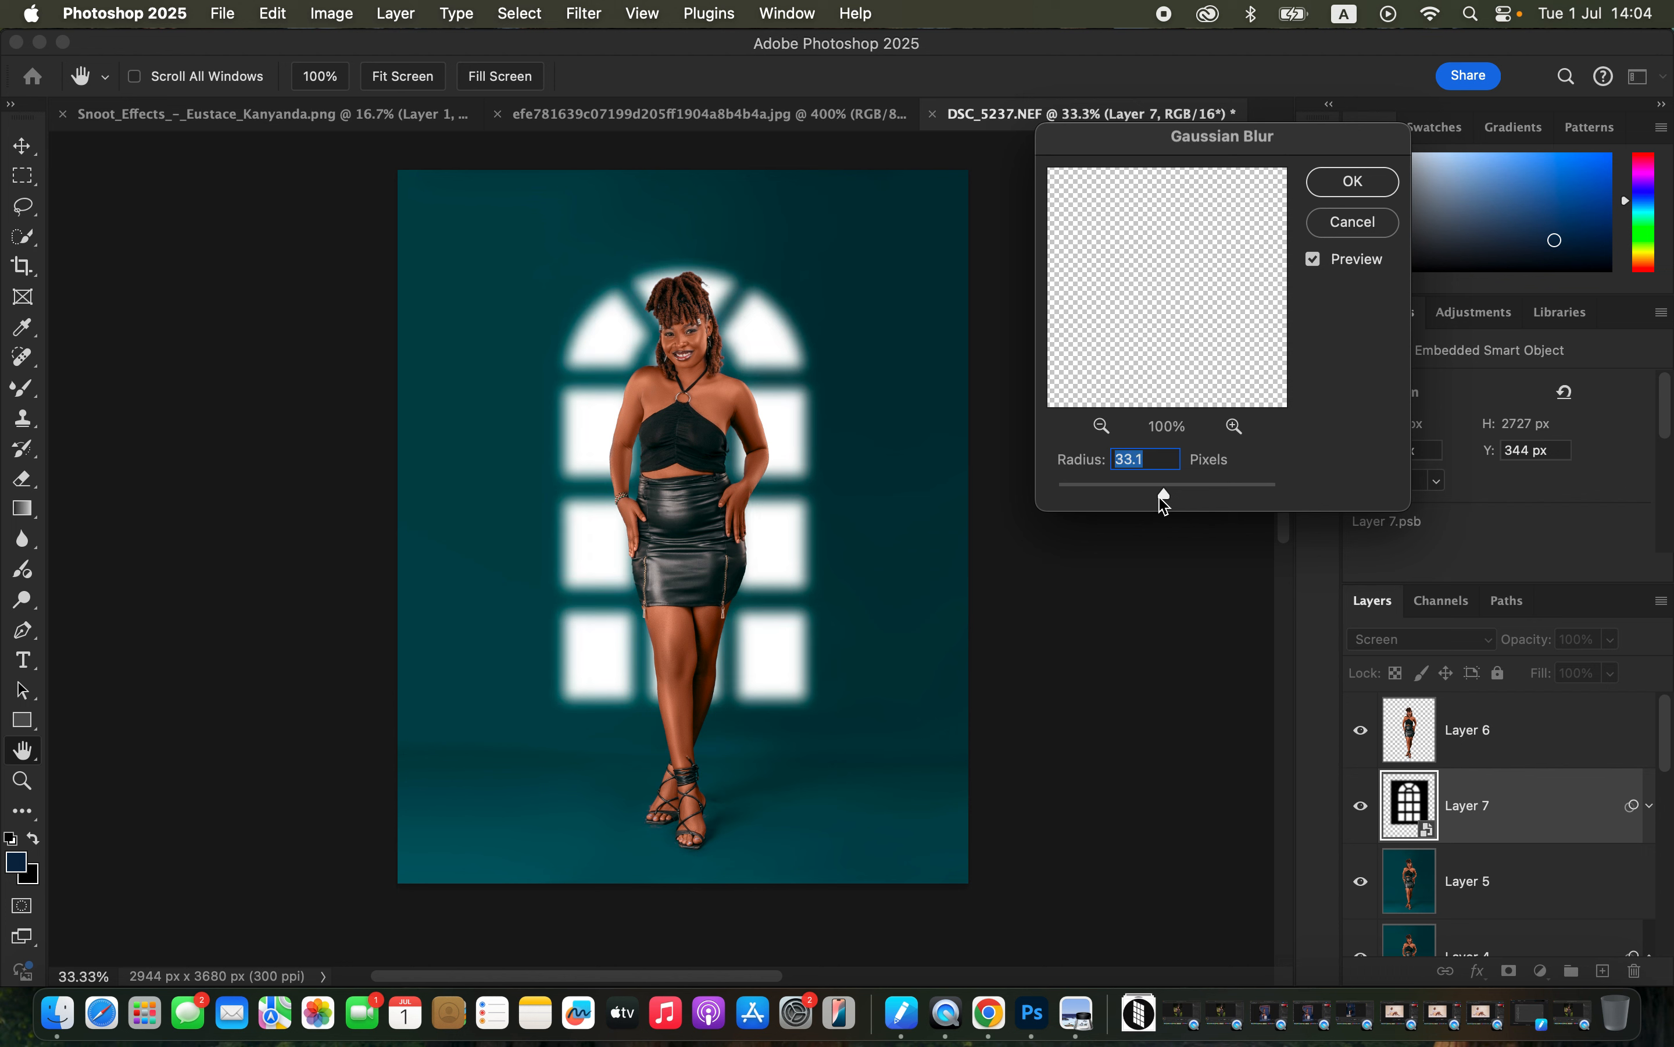
left_click_drag(1160, 497, 1161, 494)
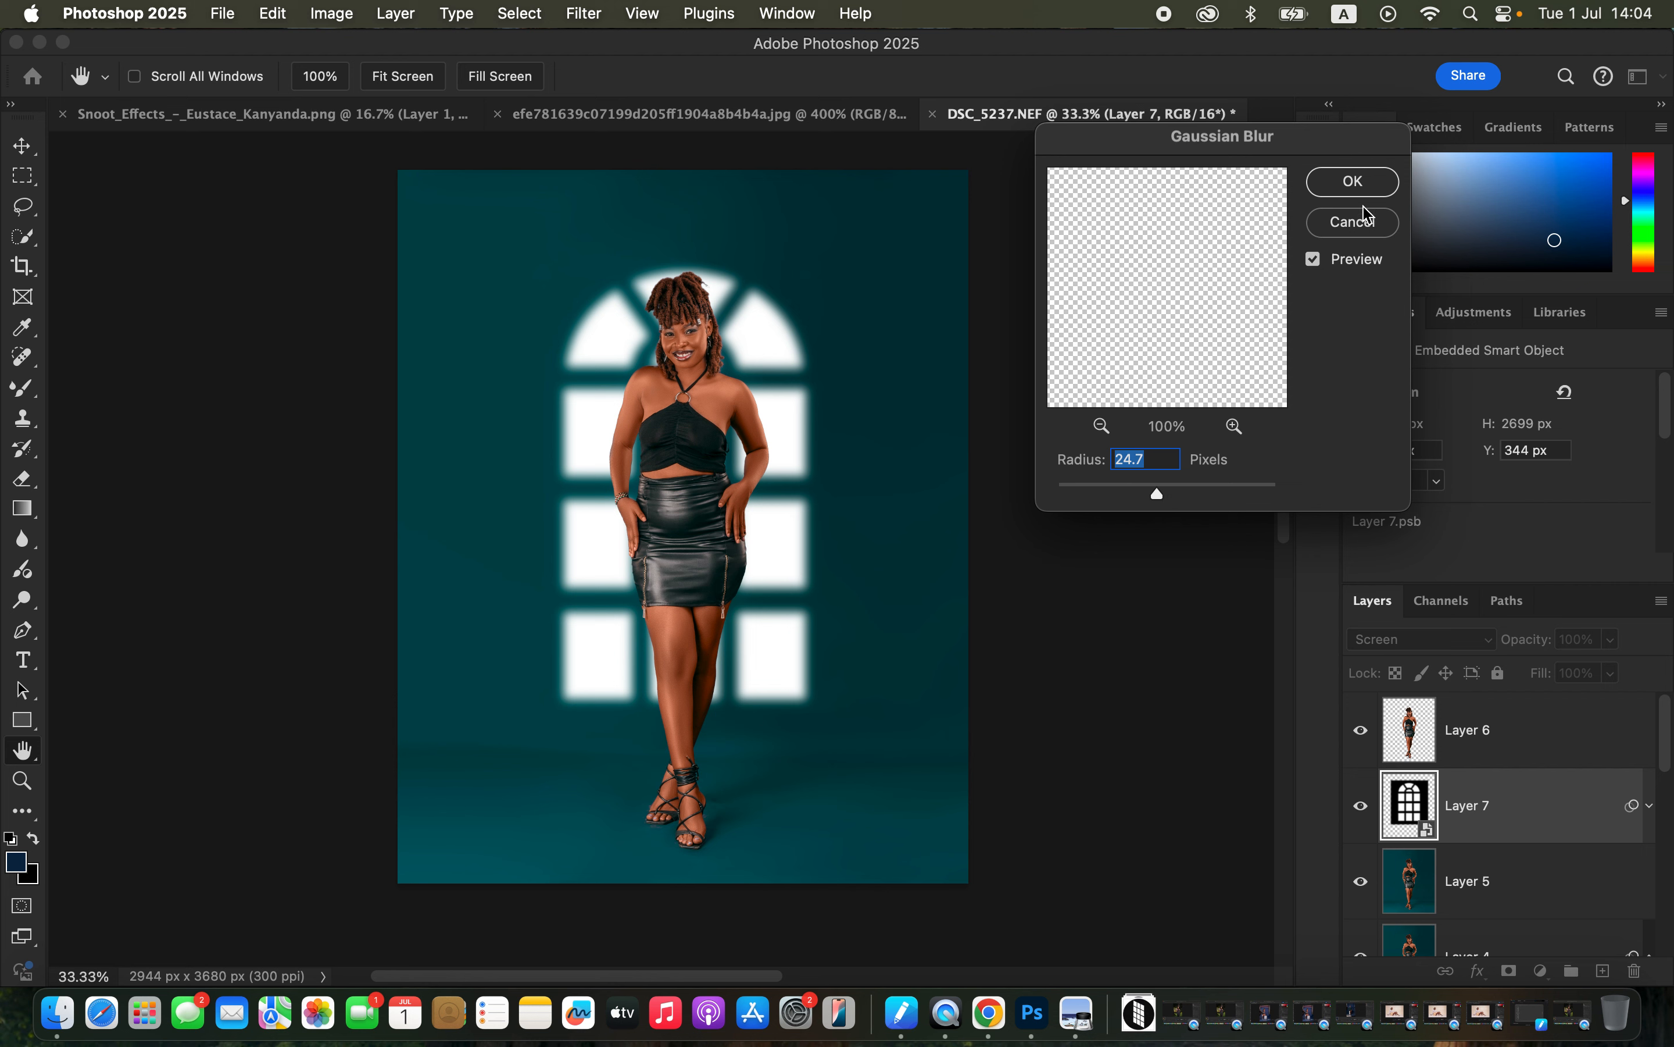
left_click(1368, 187)
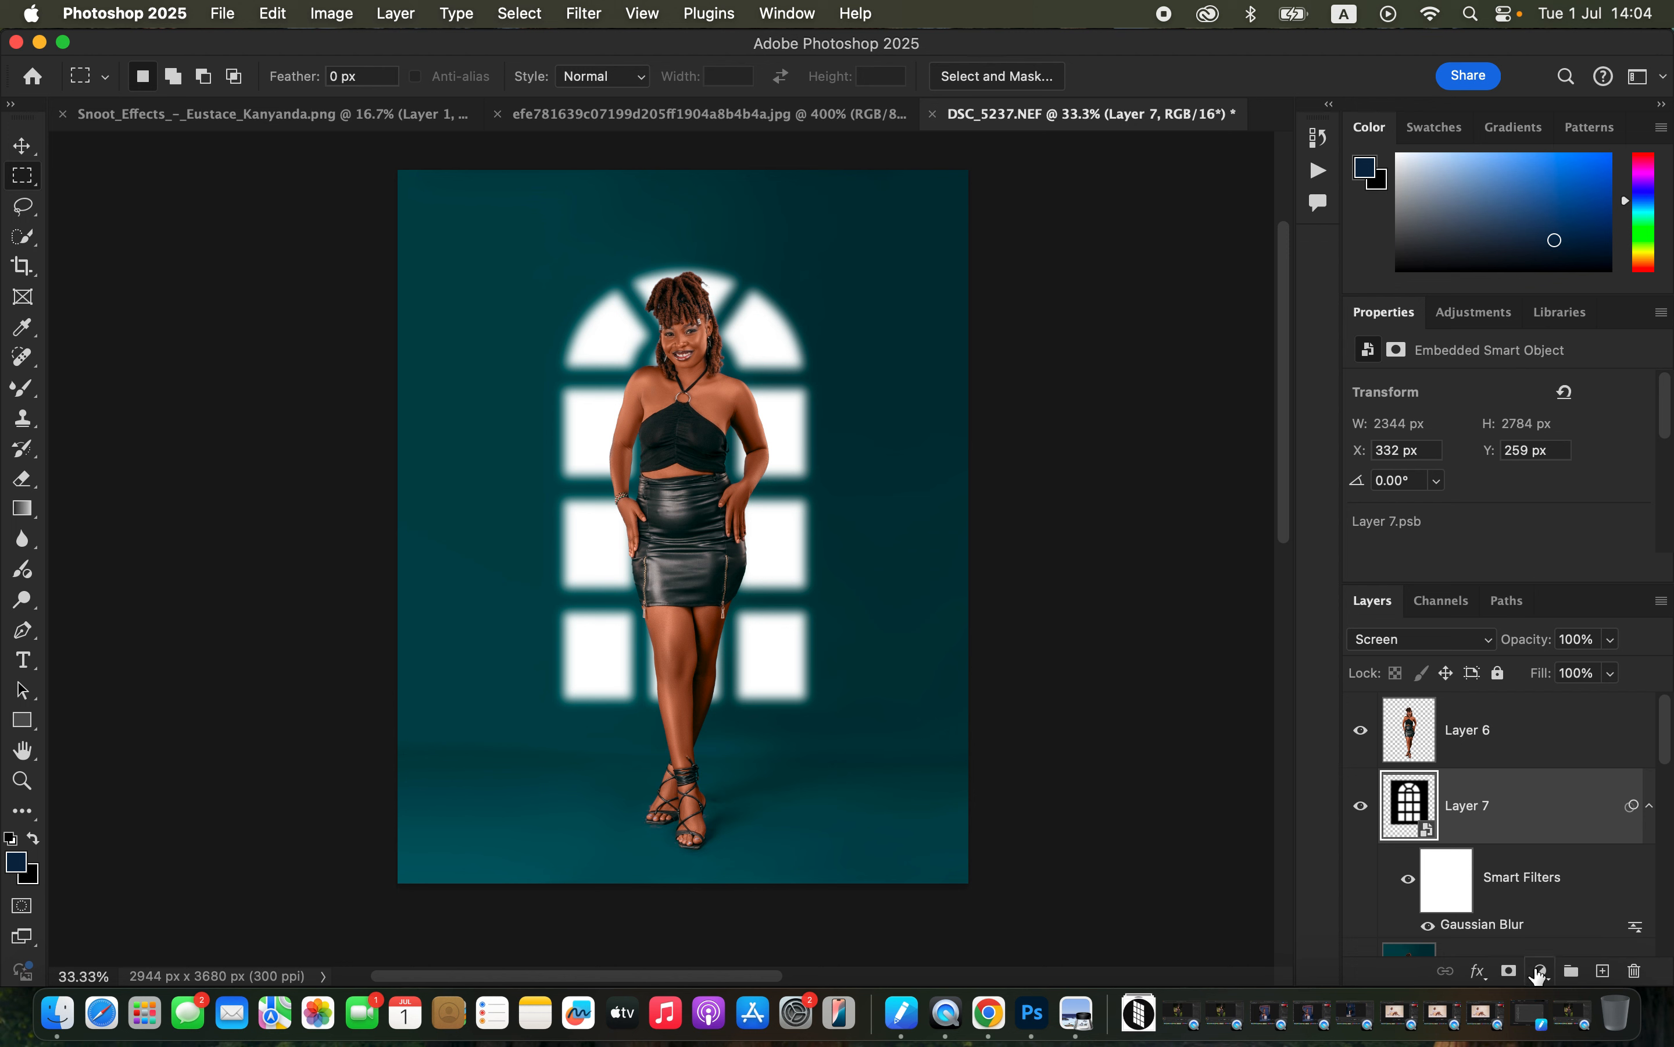
Add a Hue/Saturation adjustment clipped to the window layer, with Colorize on, hue 100 and saturation 20.
left_click(1545, 973)
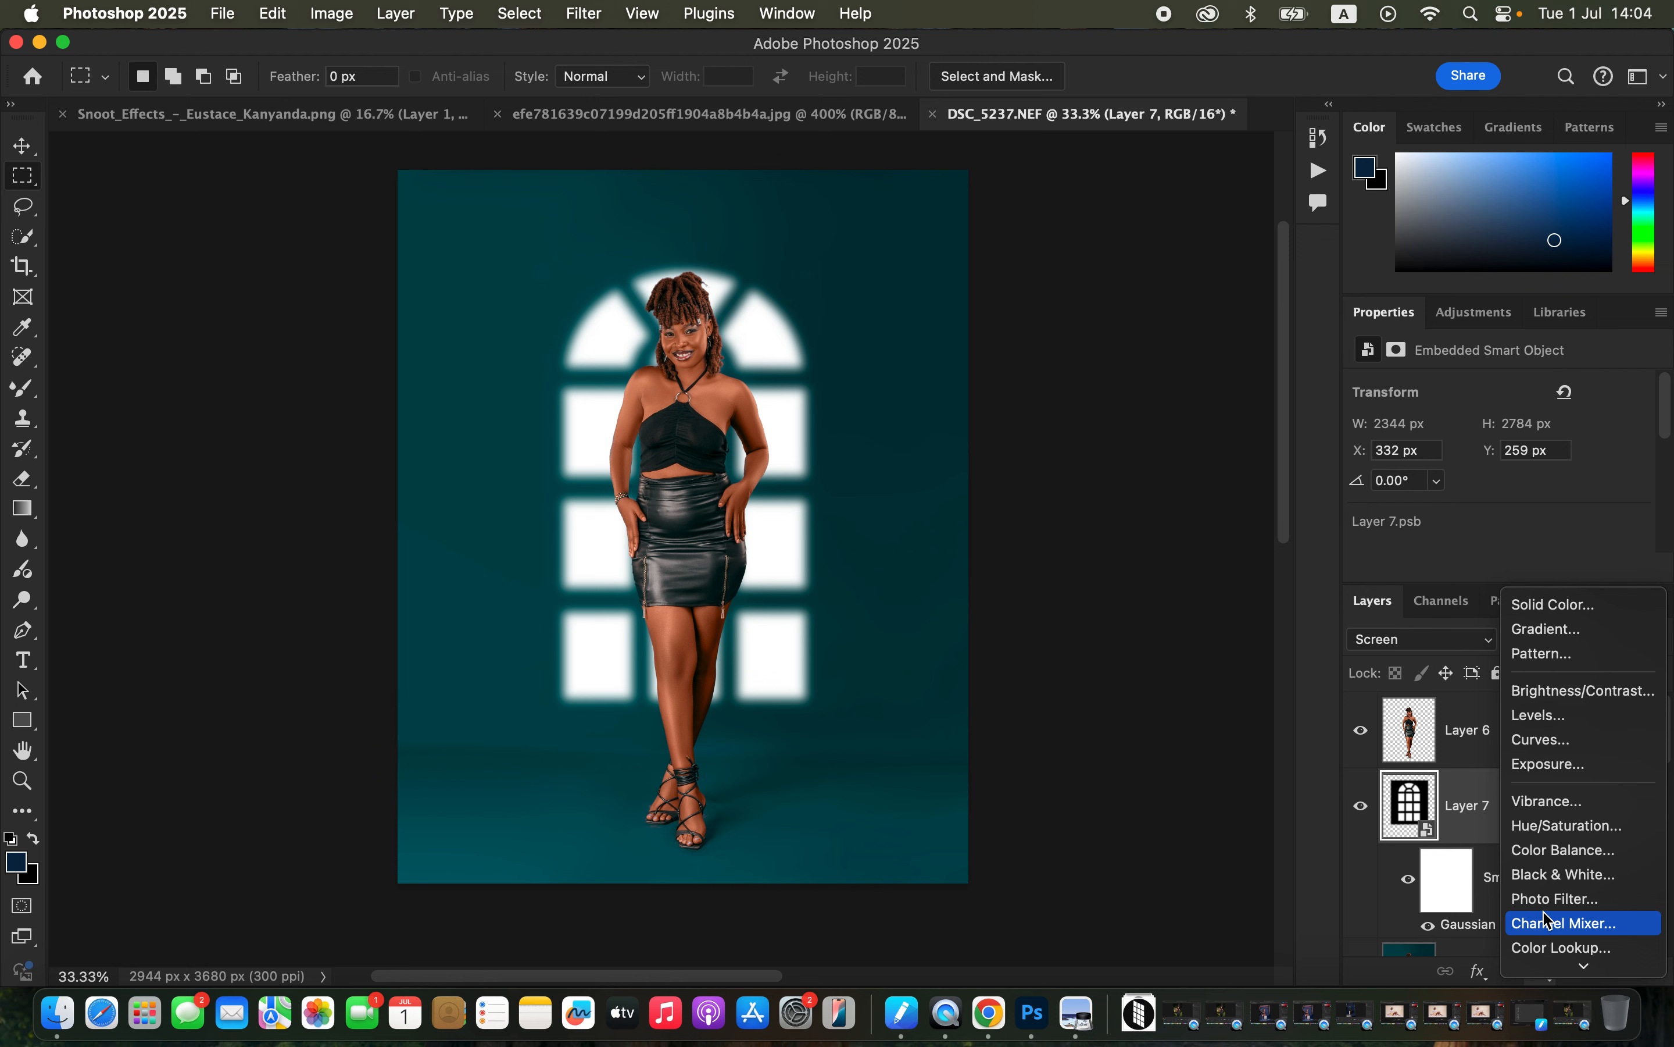
left_click(1550, 843)
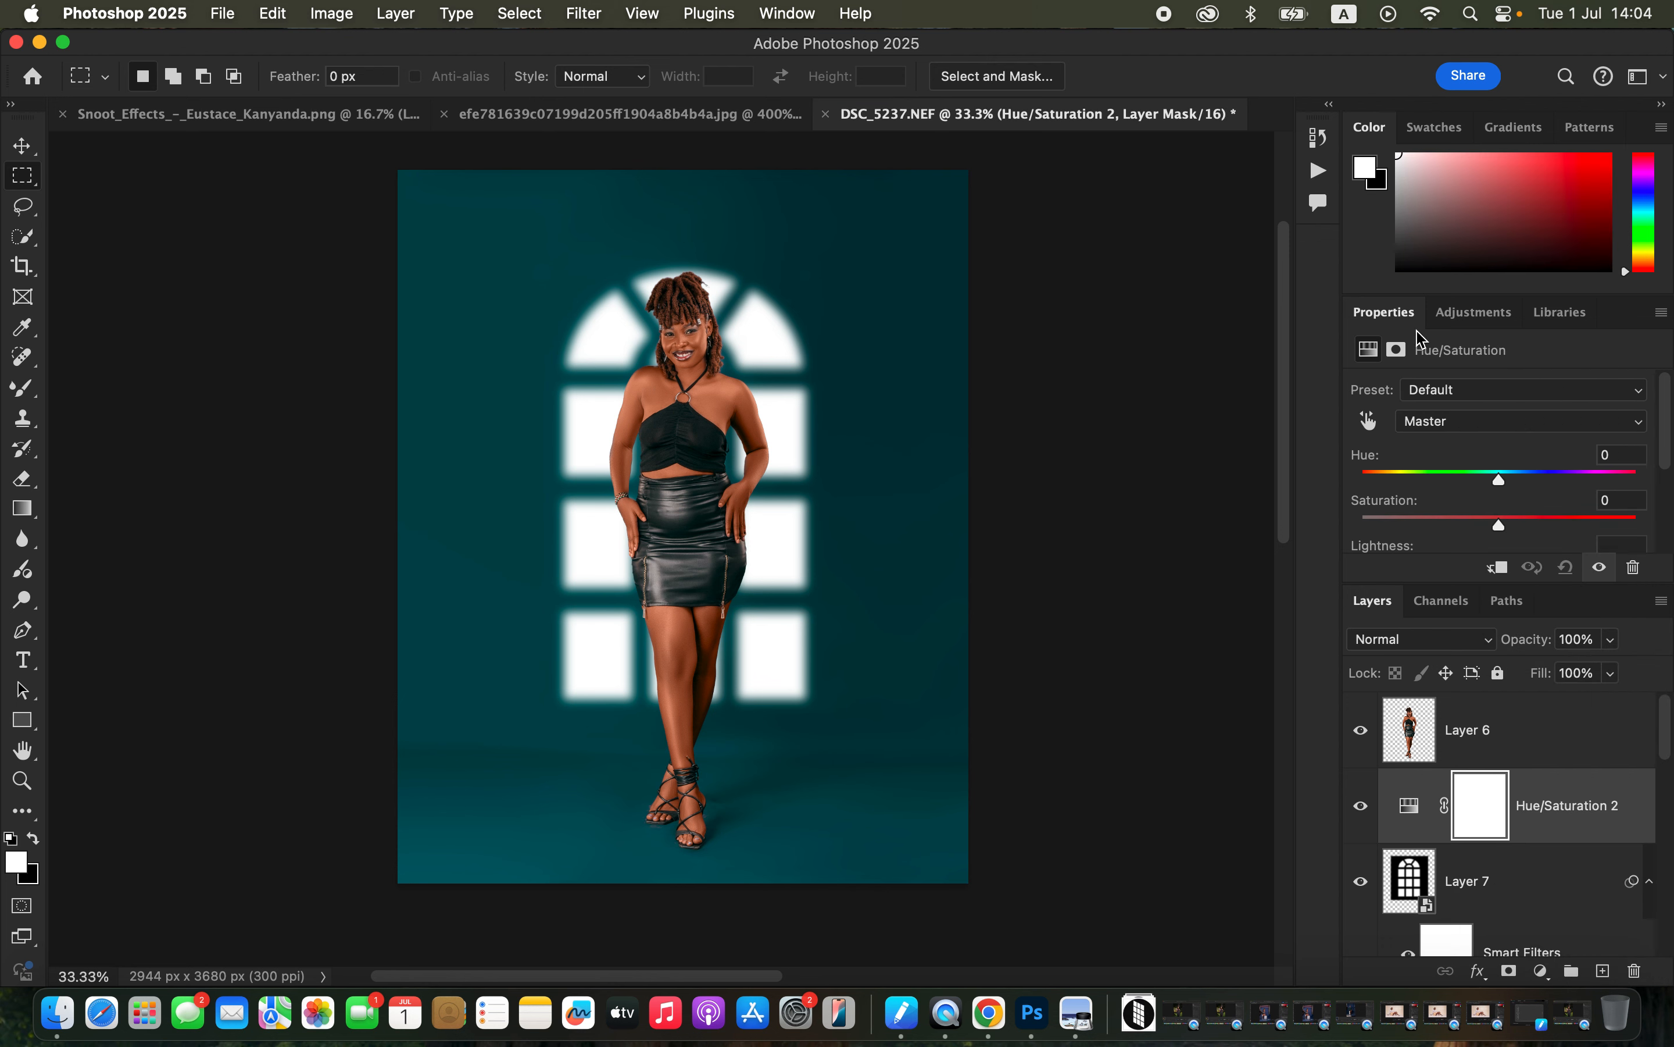
left_click_drag(1667, 455, 1668, 533)
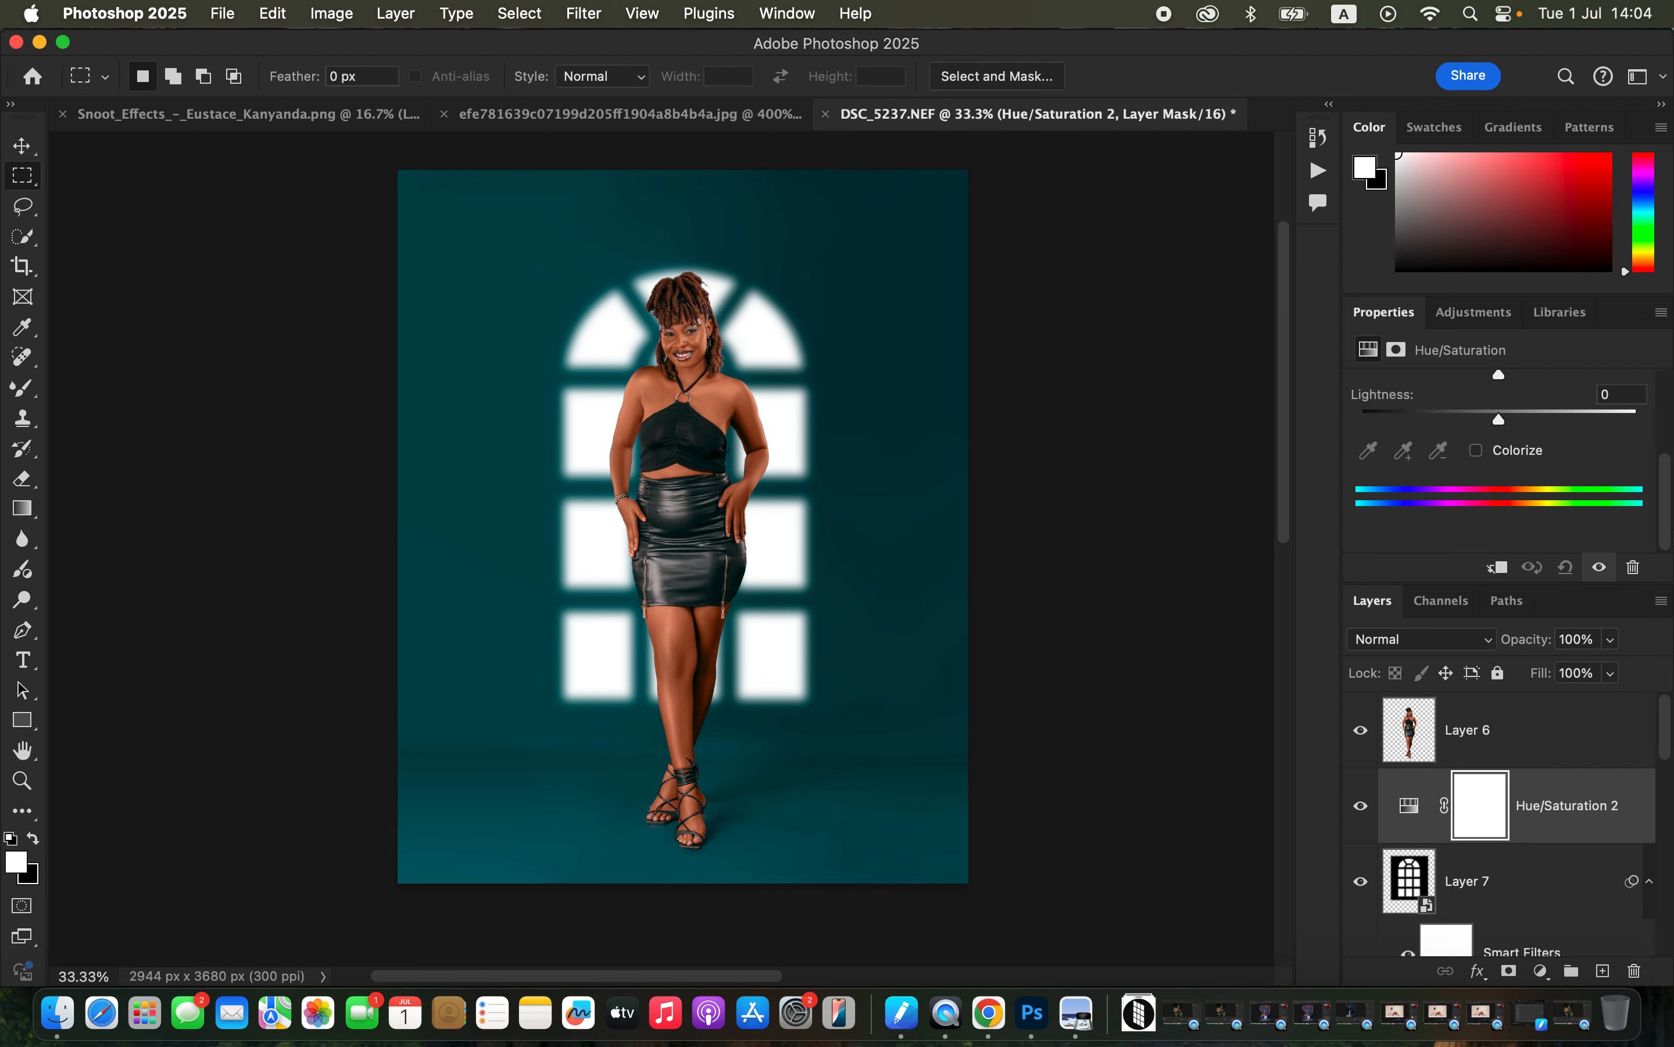
left_click(1477, 451)
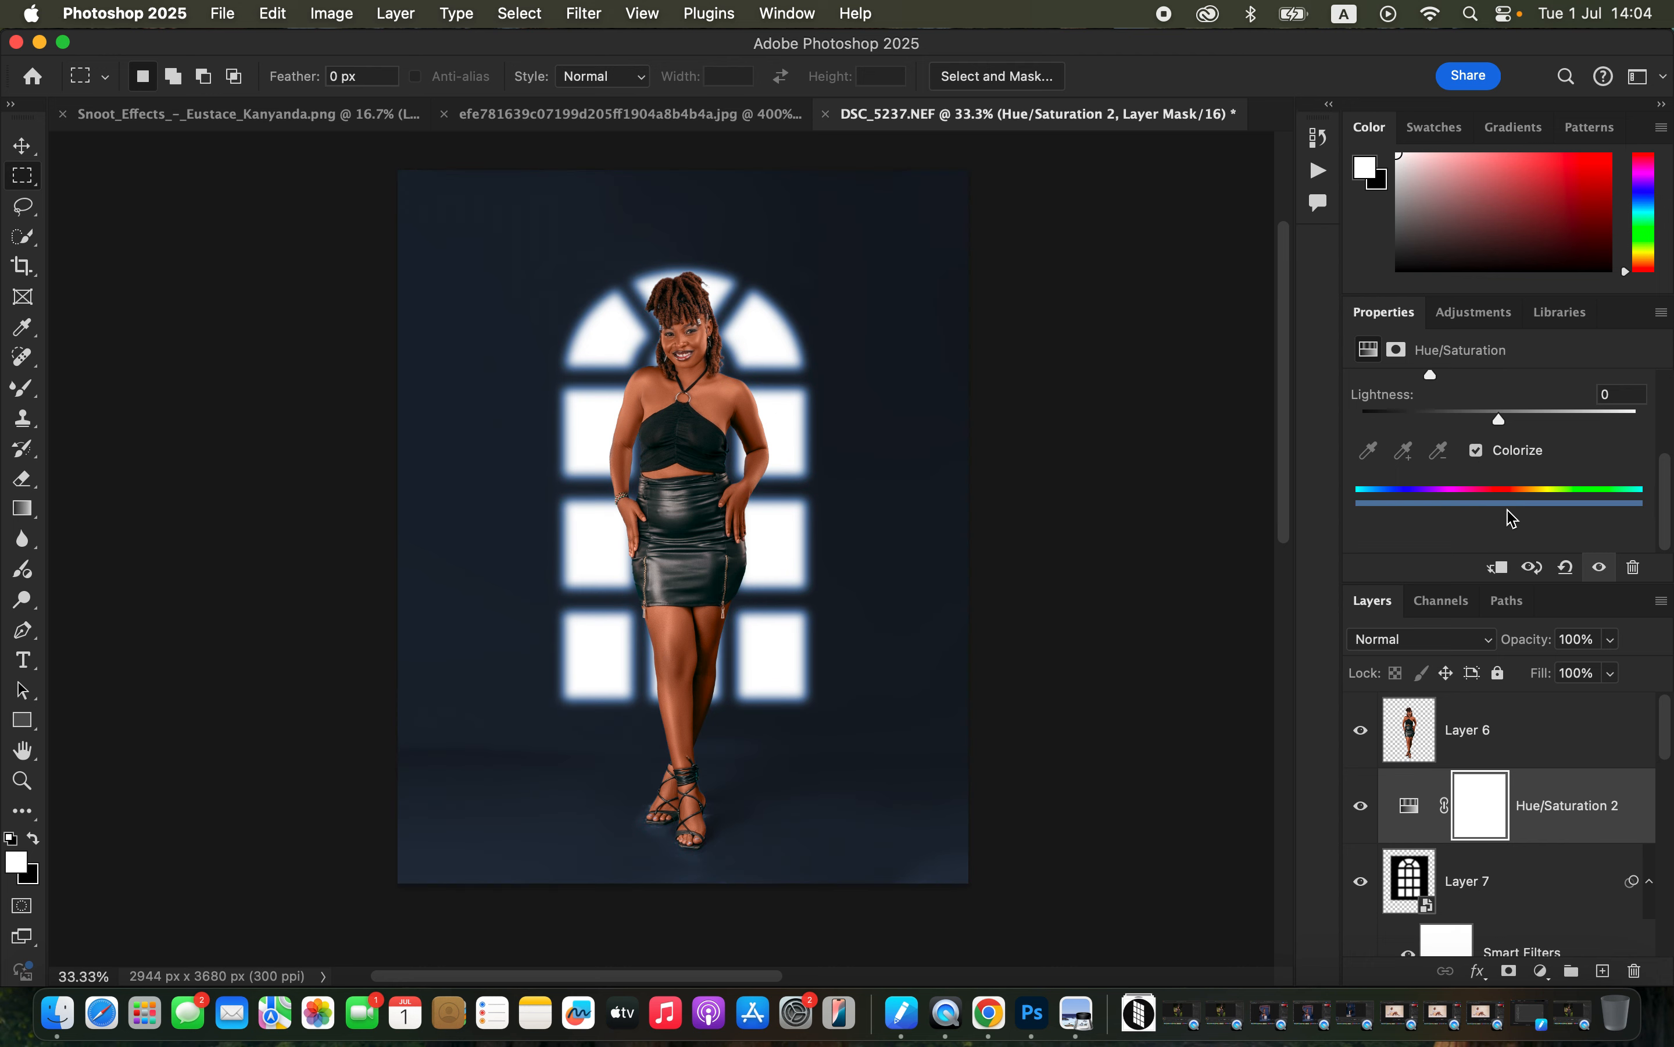
left_click(1500, 568)
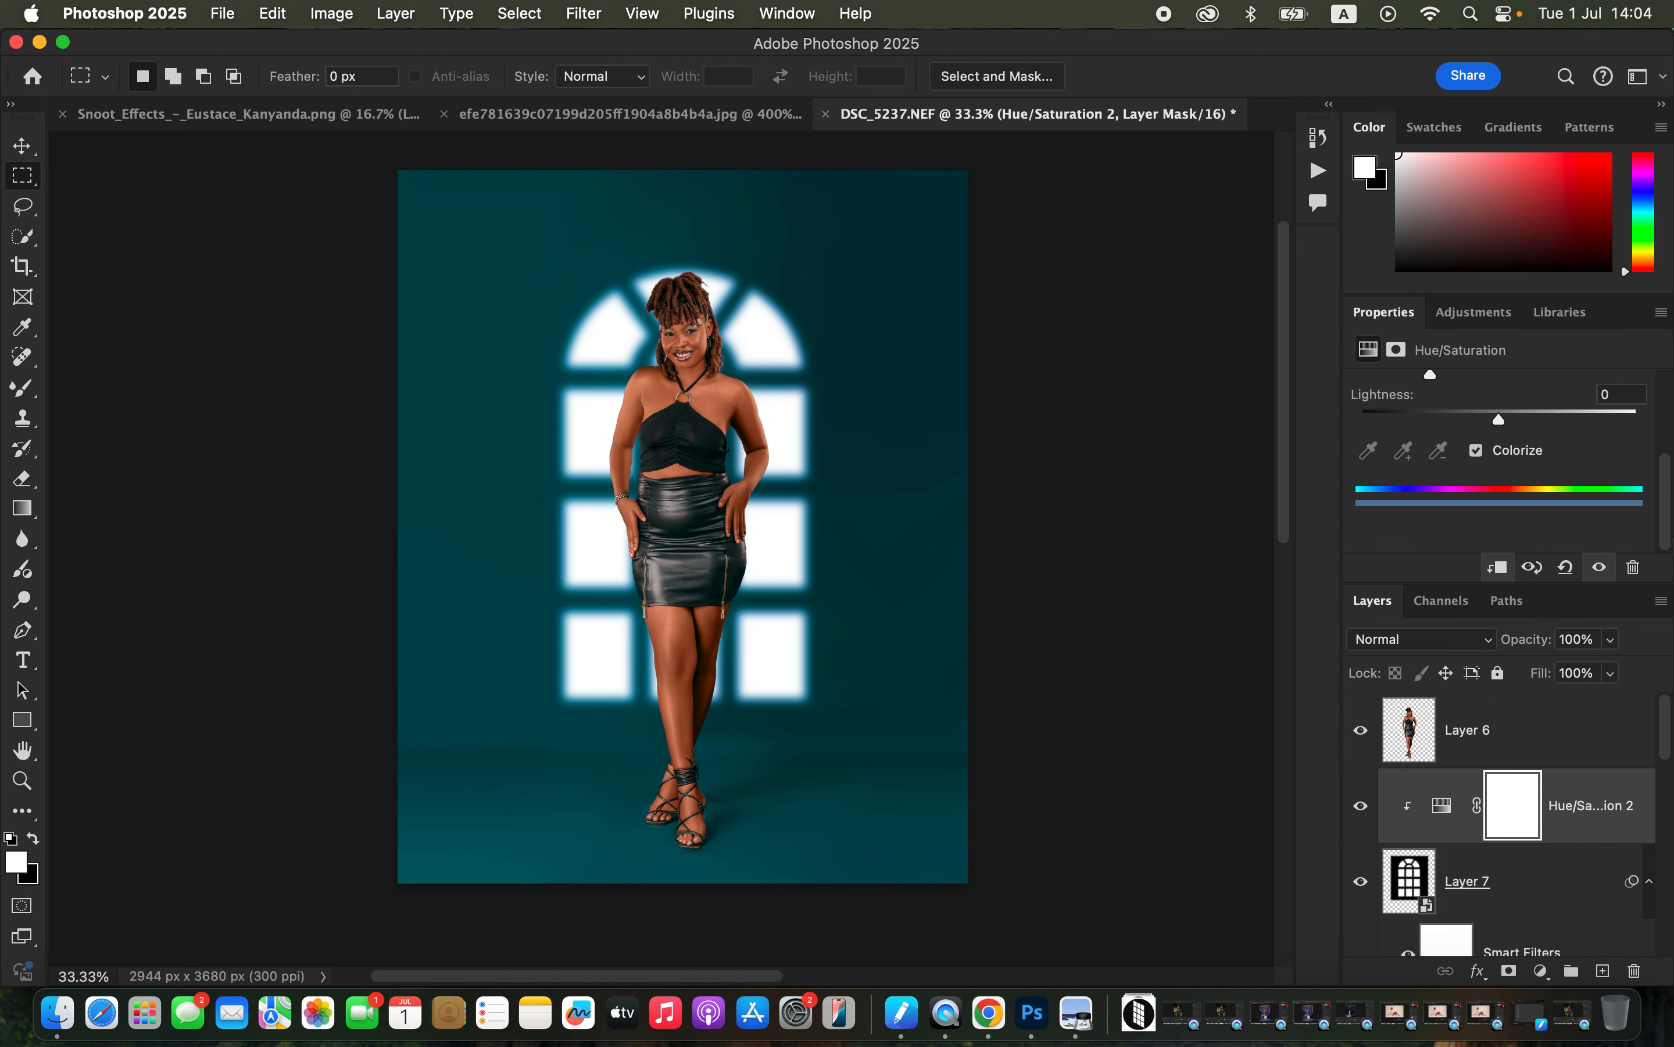
left_click_drag(1670, 537, 1667, 453)
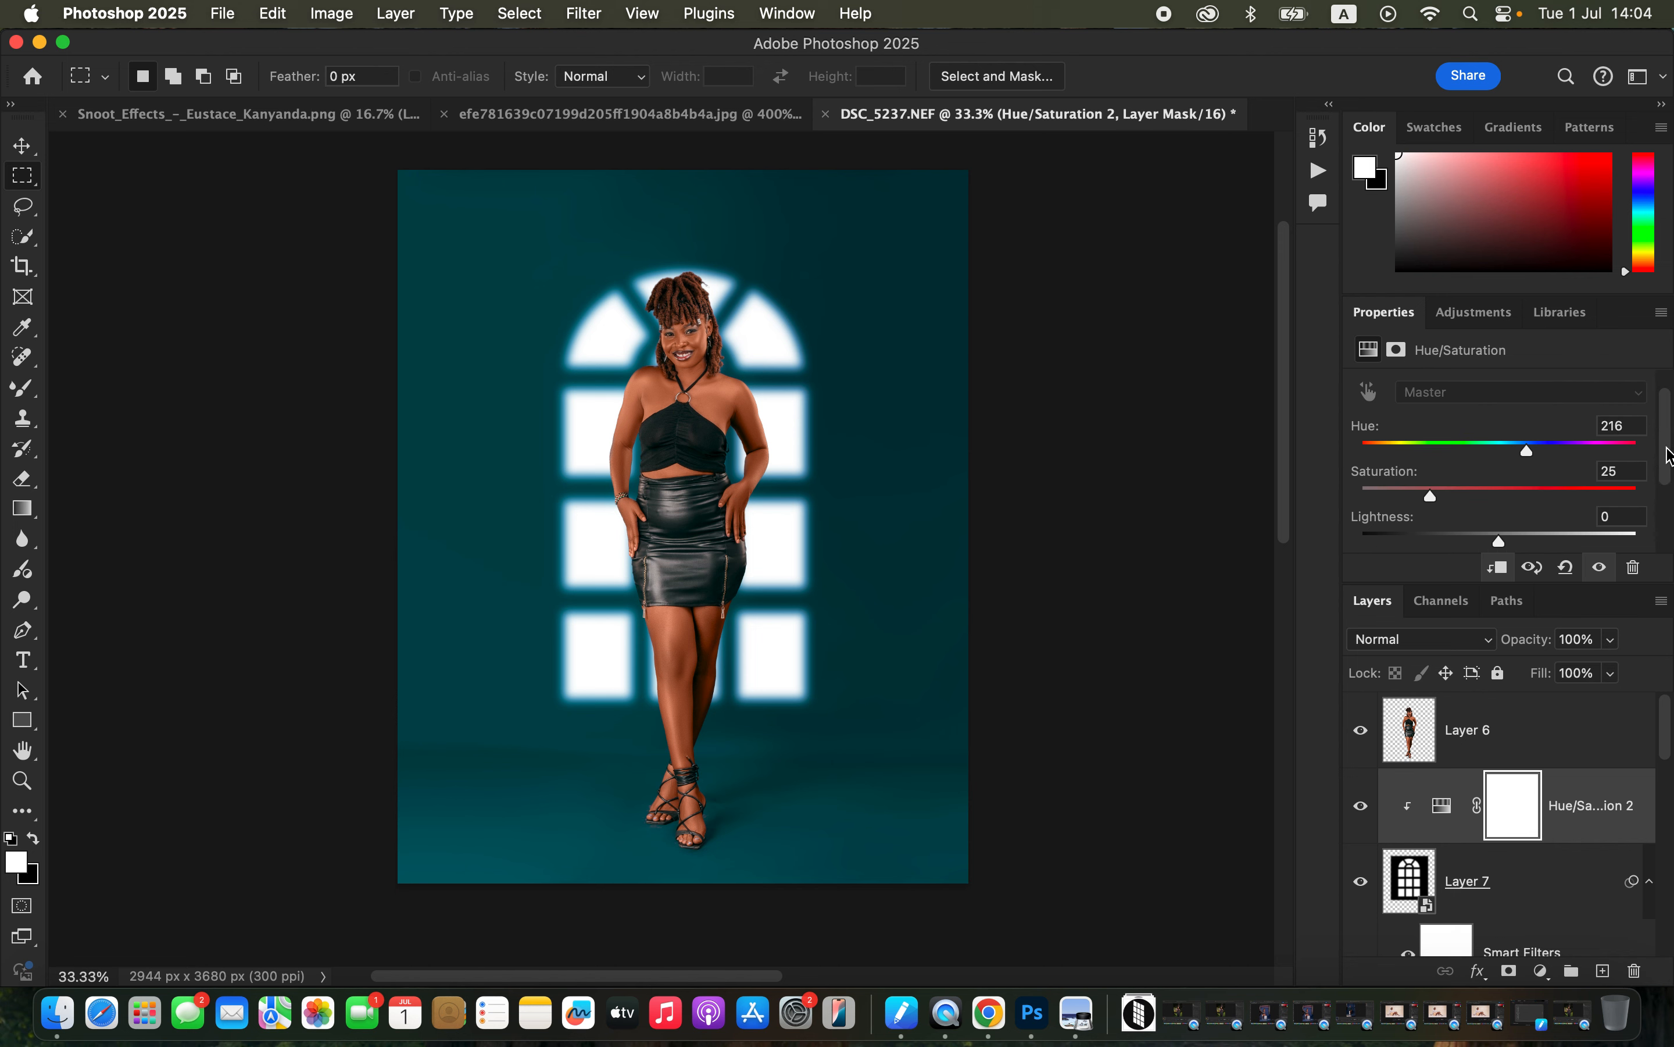
left_click_drag(1543, 455, 1417, 497)
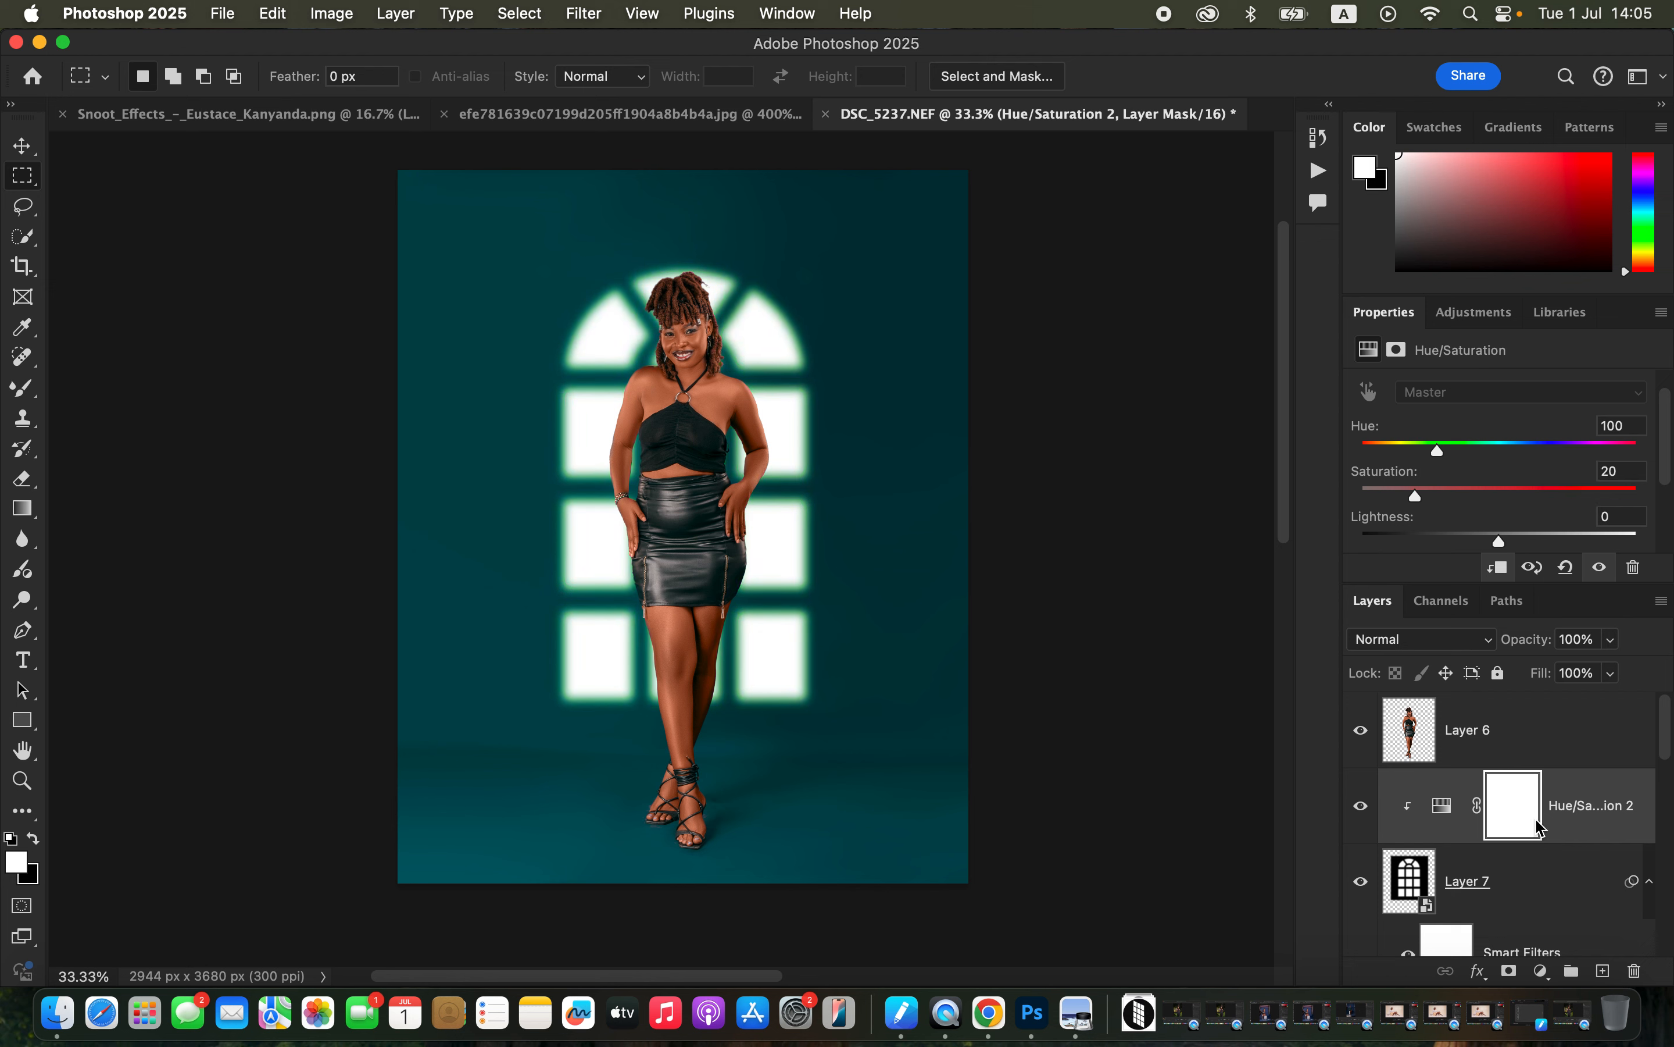
Lower the opacity of the window pattern on Layer 7 to 64%.
left_click(1575, 881)
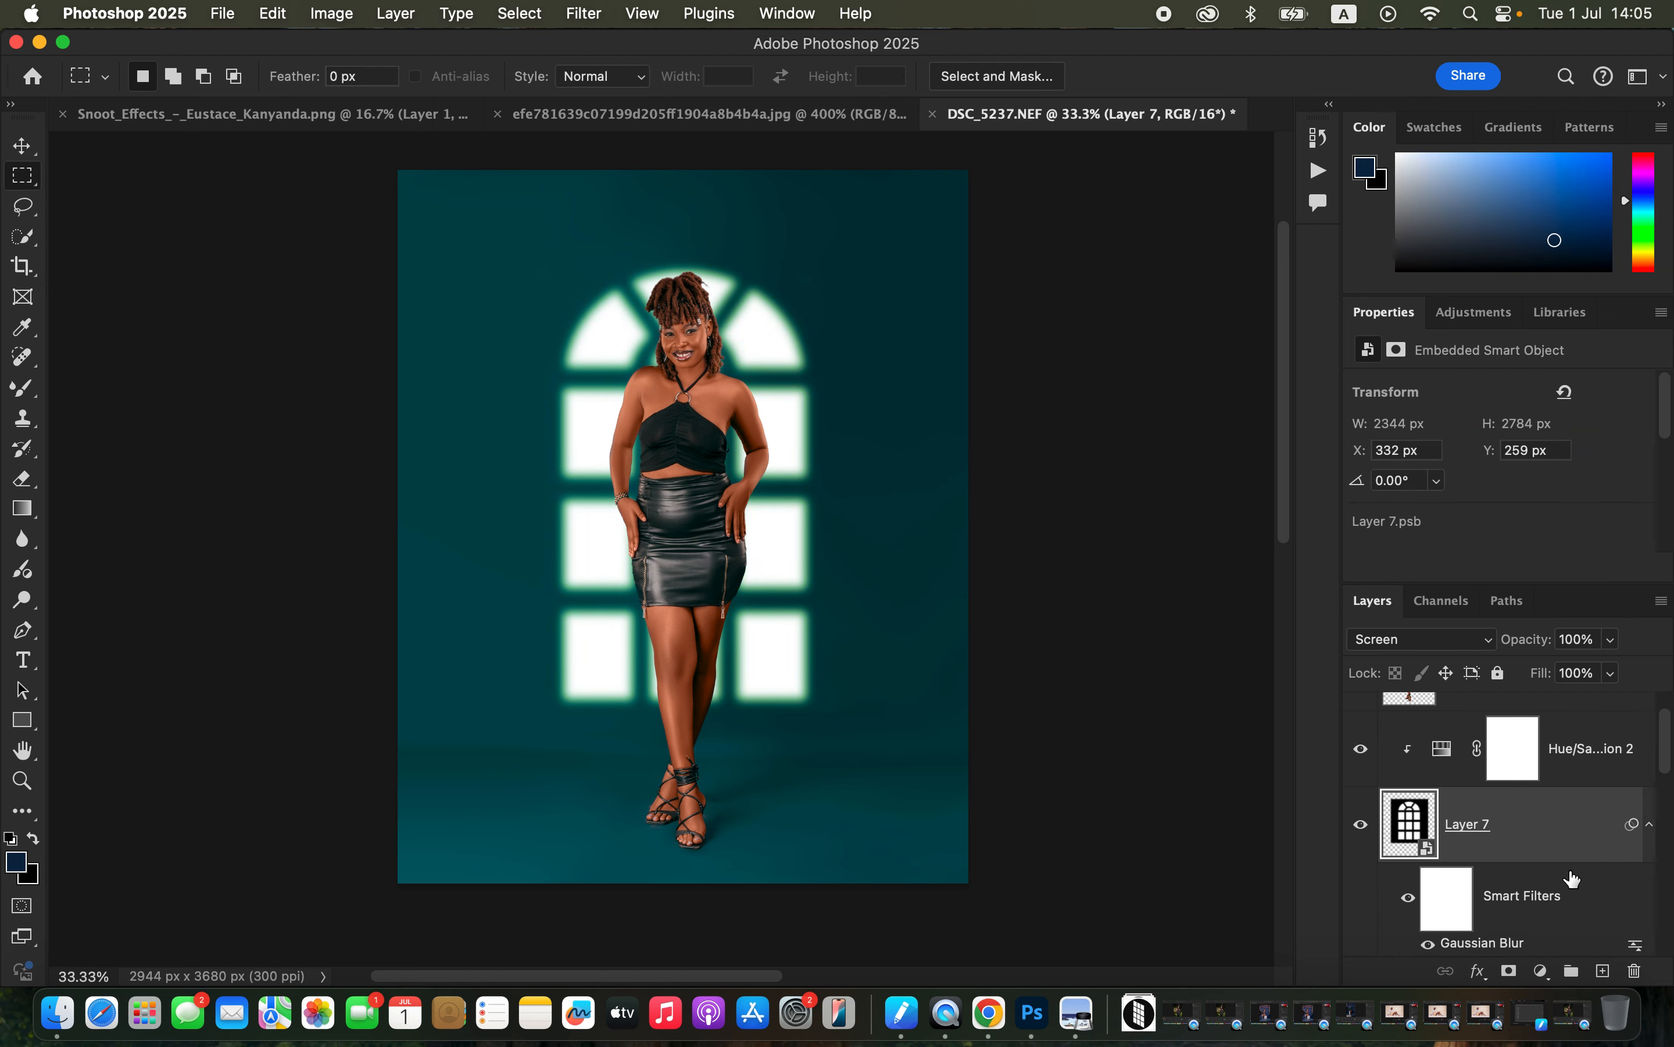
left_click(1614, 646)
left_click_drag(1609, 665, 1583, 675)
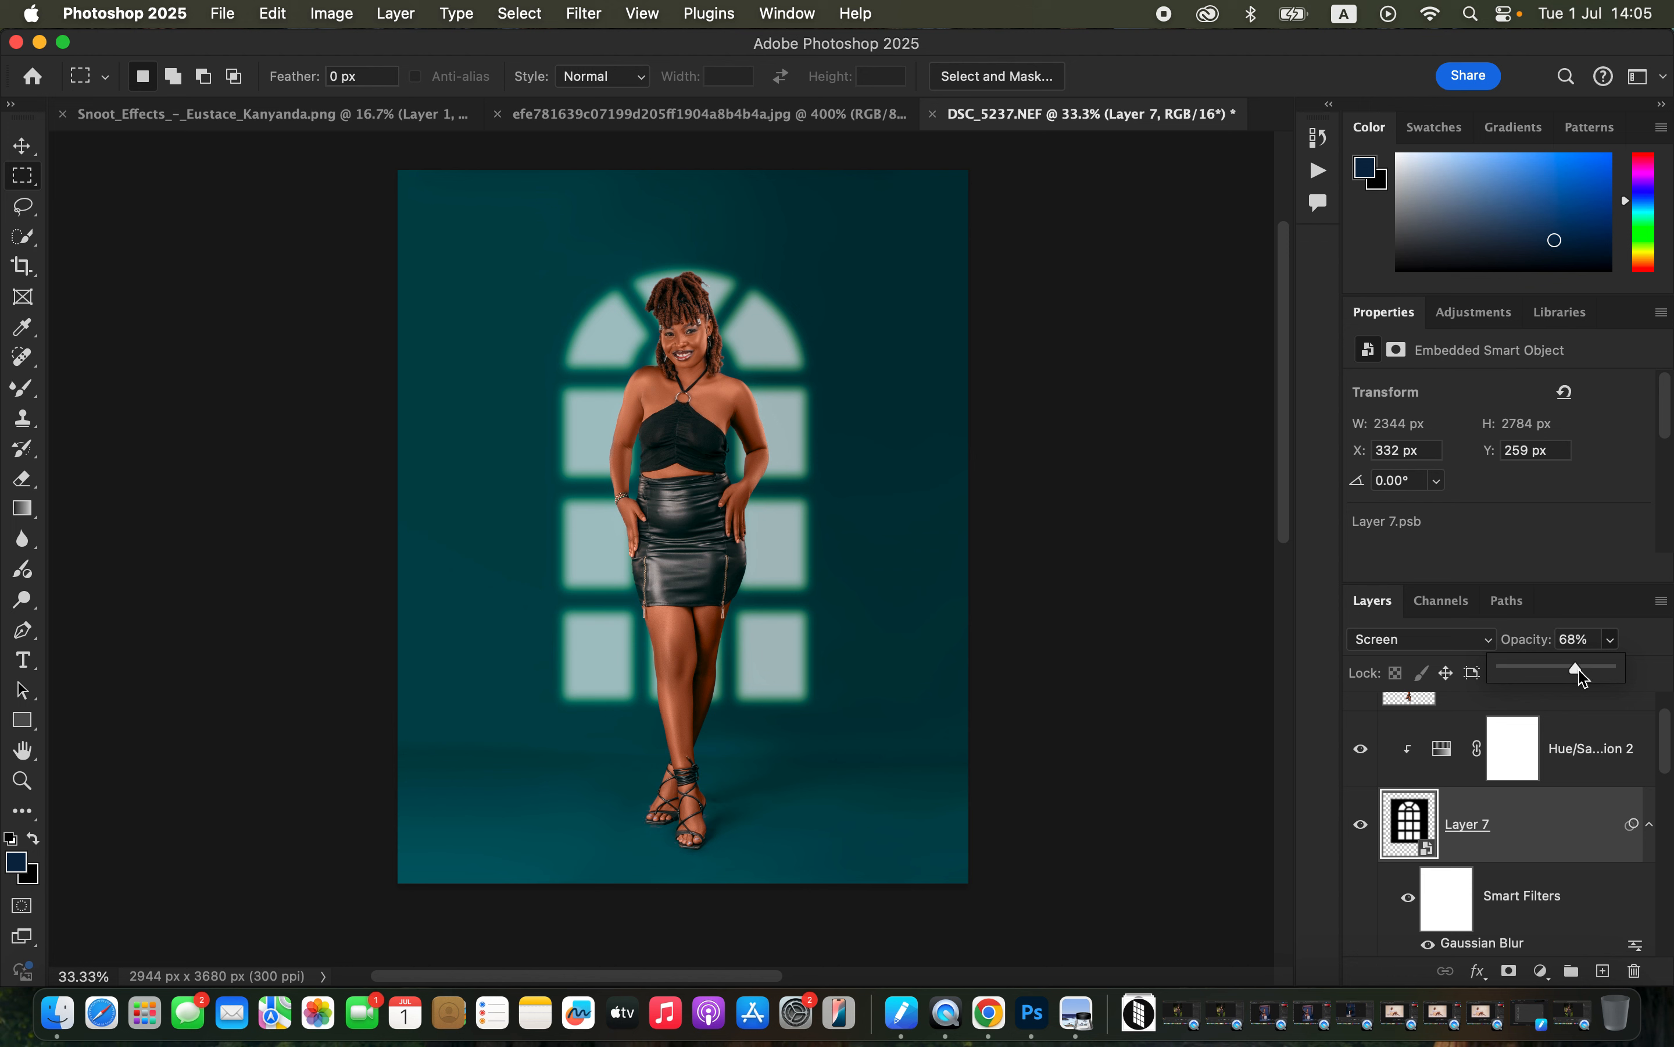
left_click_drag(1575, 673, 1579, 675)
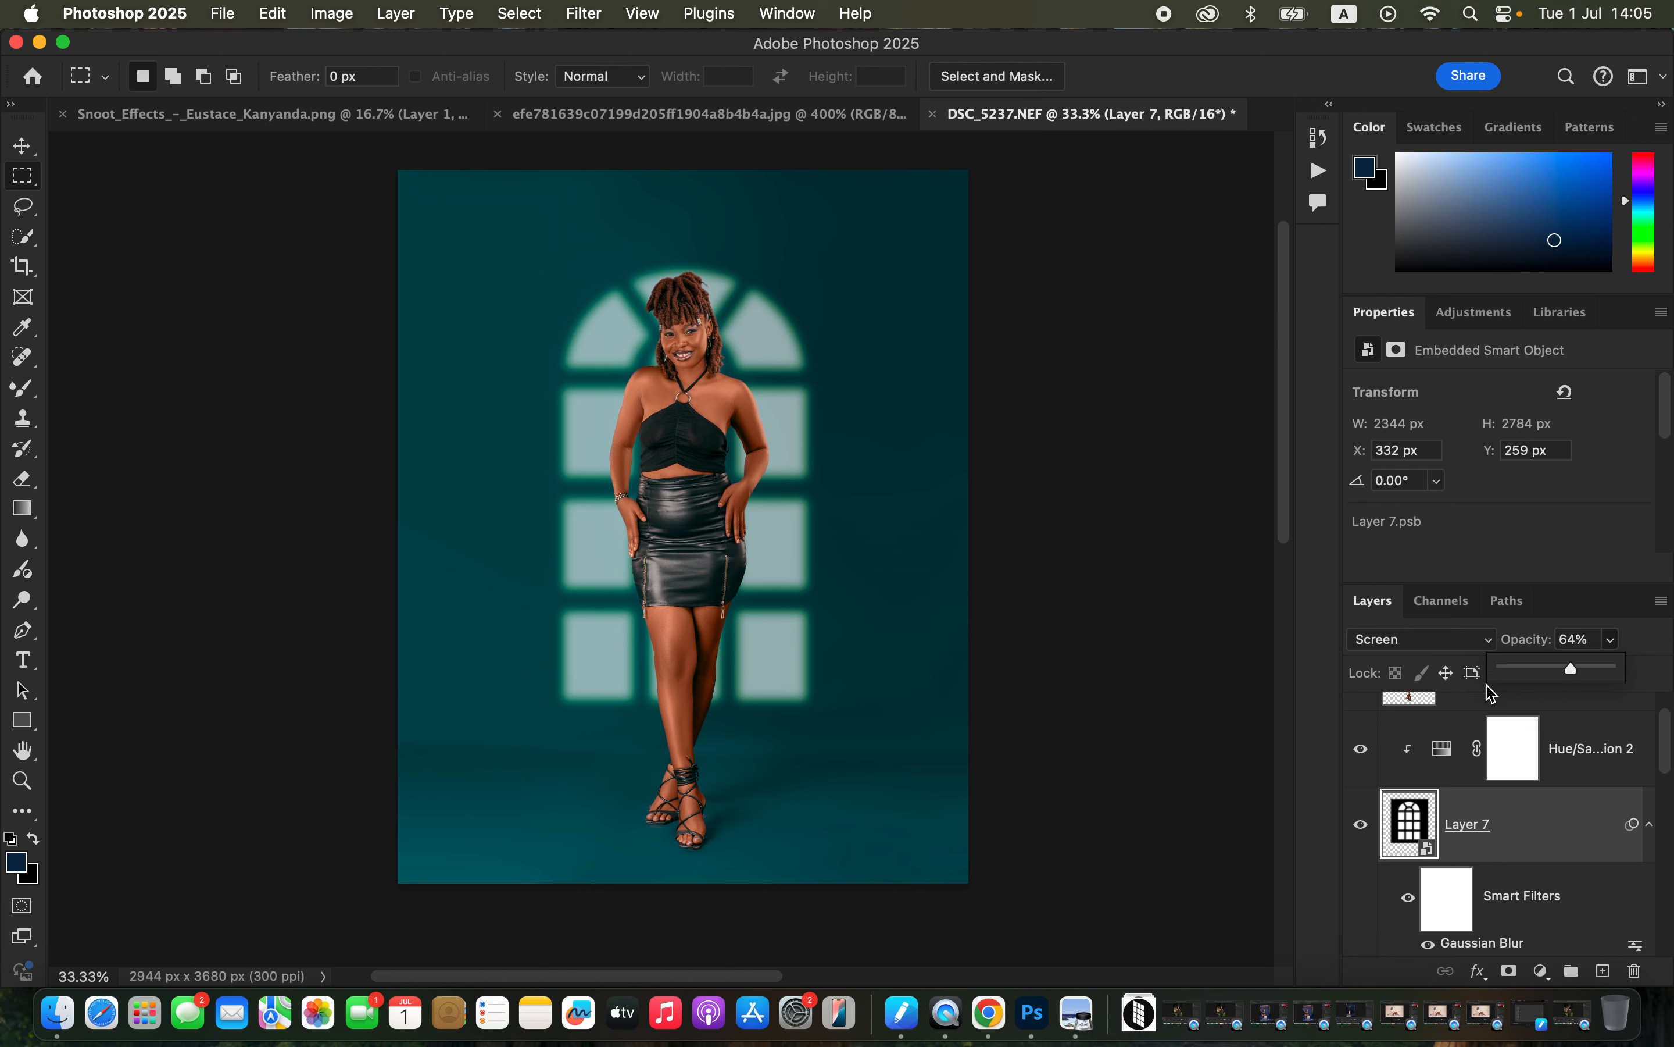
left_click(1553, 651)
Scale the window pattern up proportionally around its centre to about 109.6%.
key("super+t")
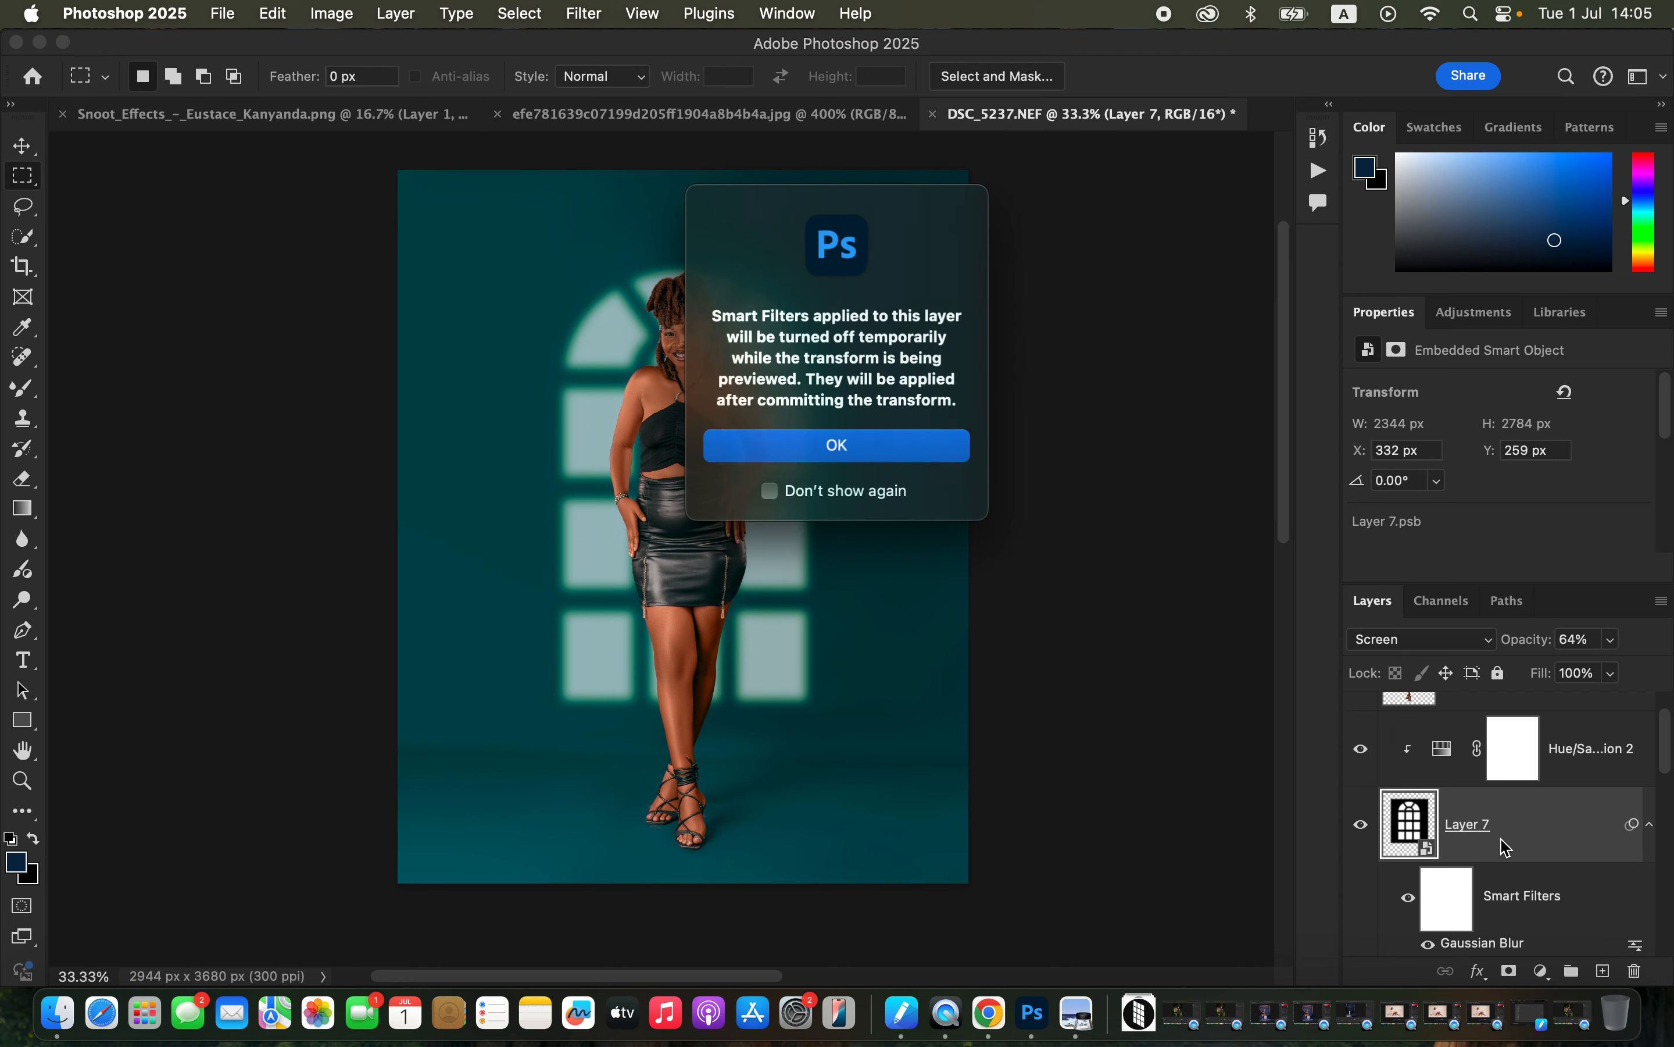
left_click(943, 458)
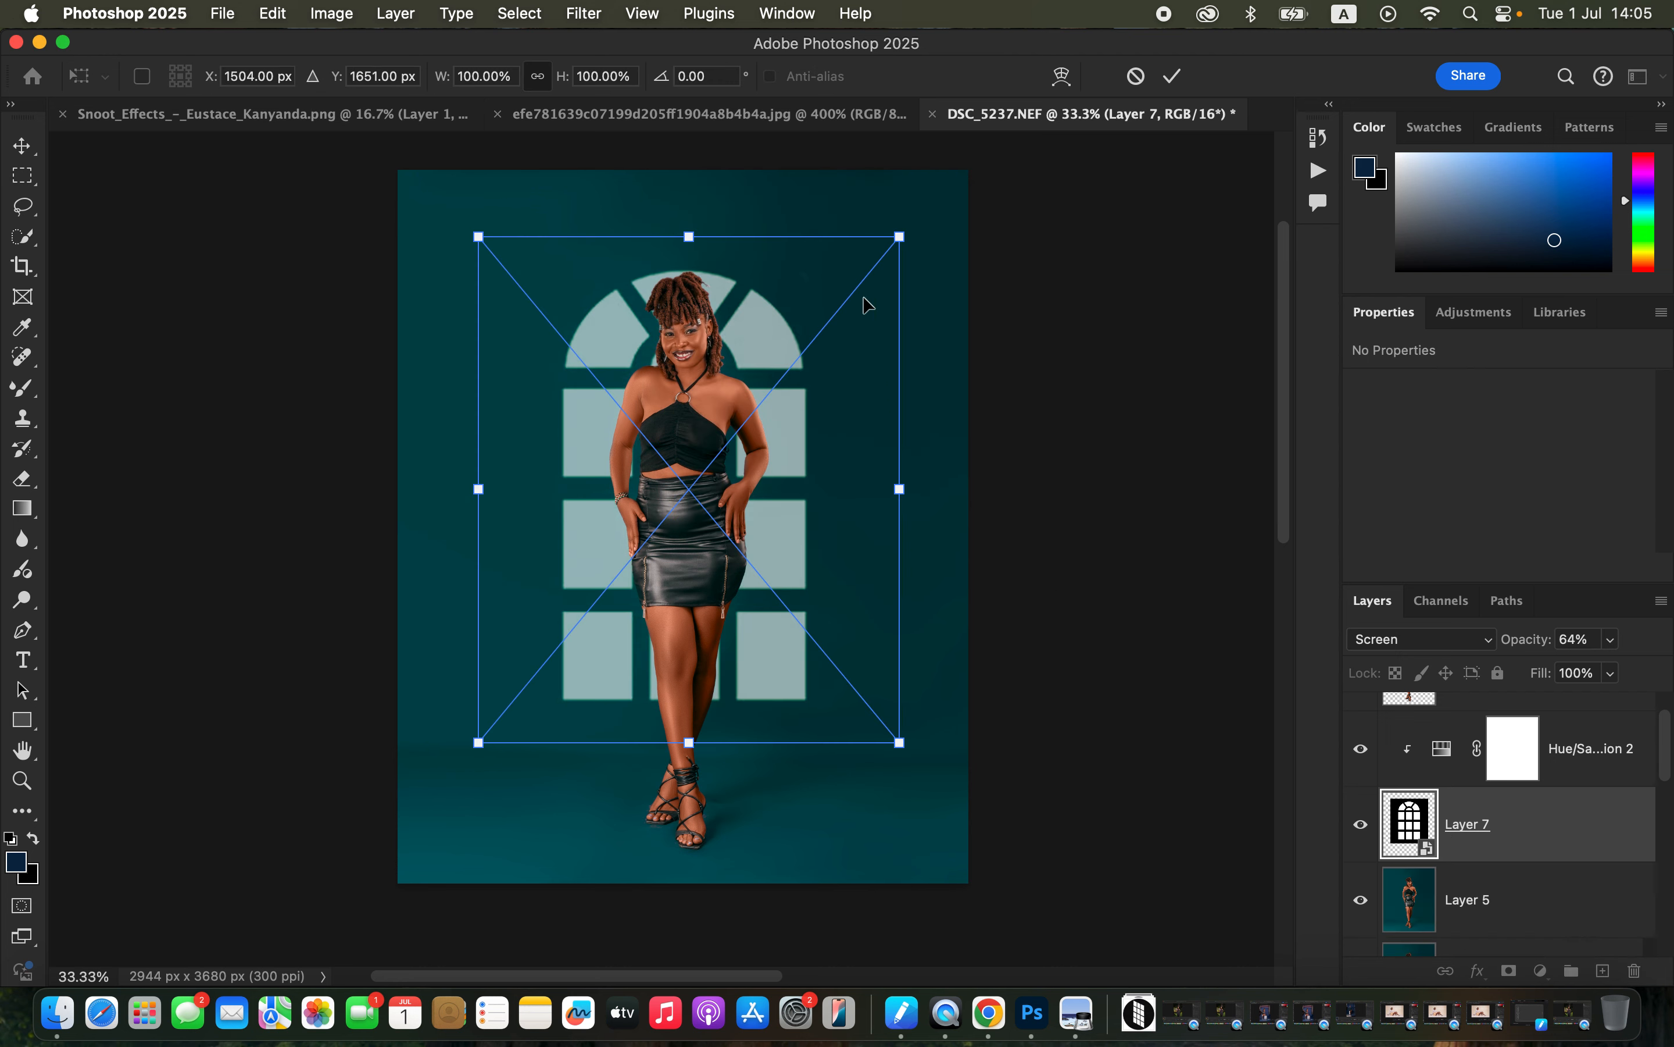
left_click(901, 234)
left_click_drag(900, 234, 922, 203)
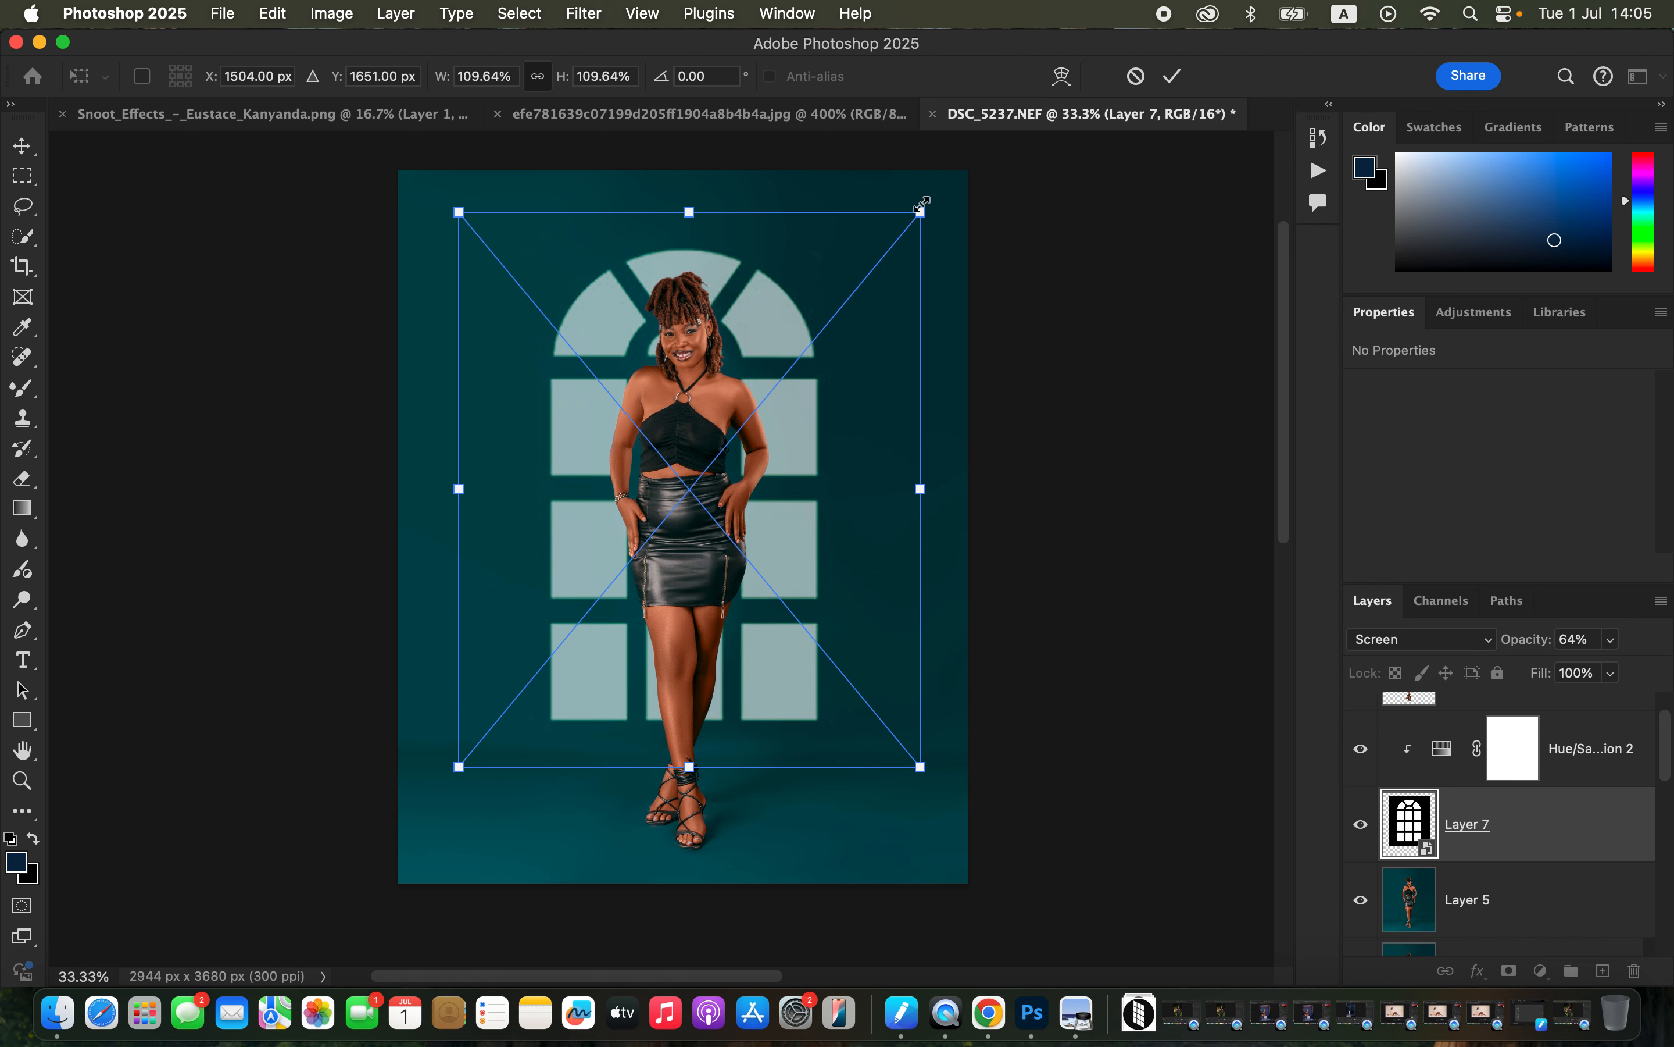
key("Return")
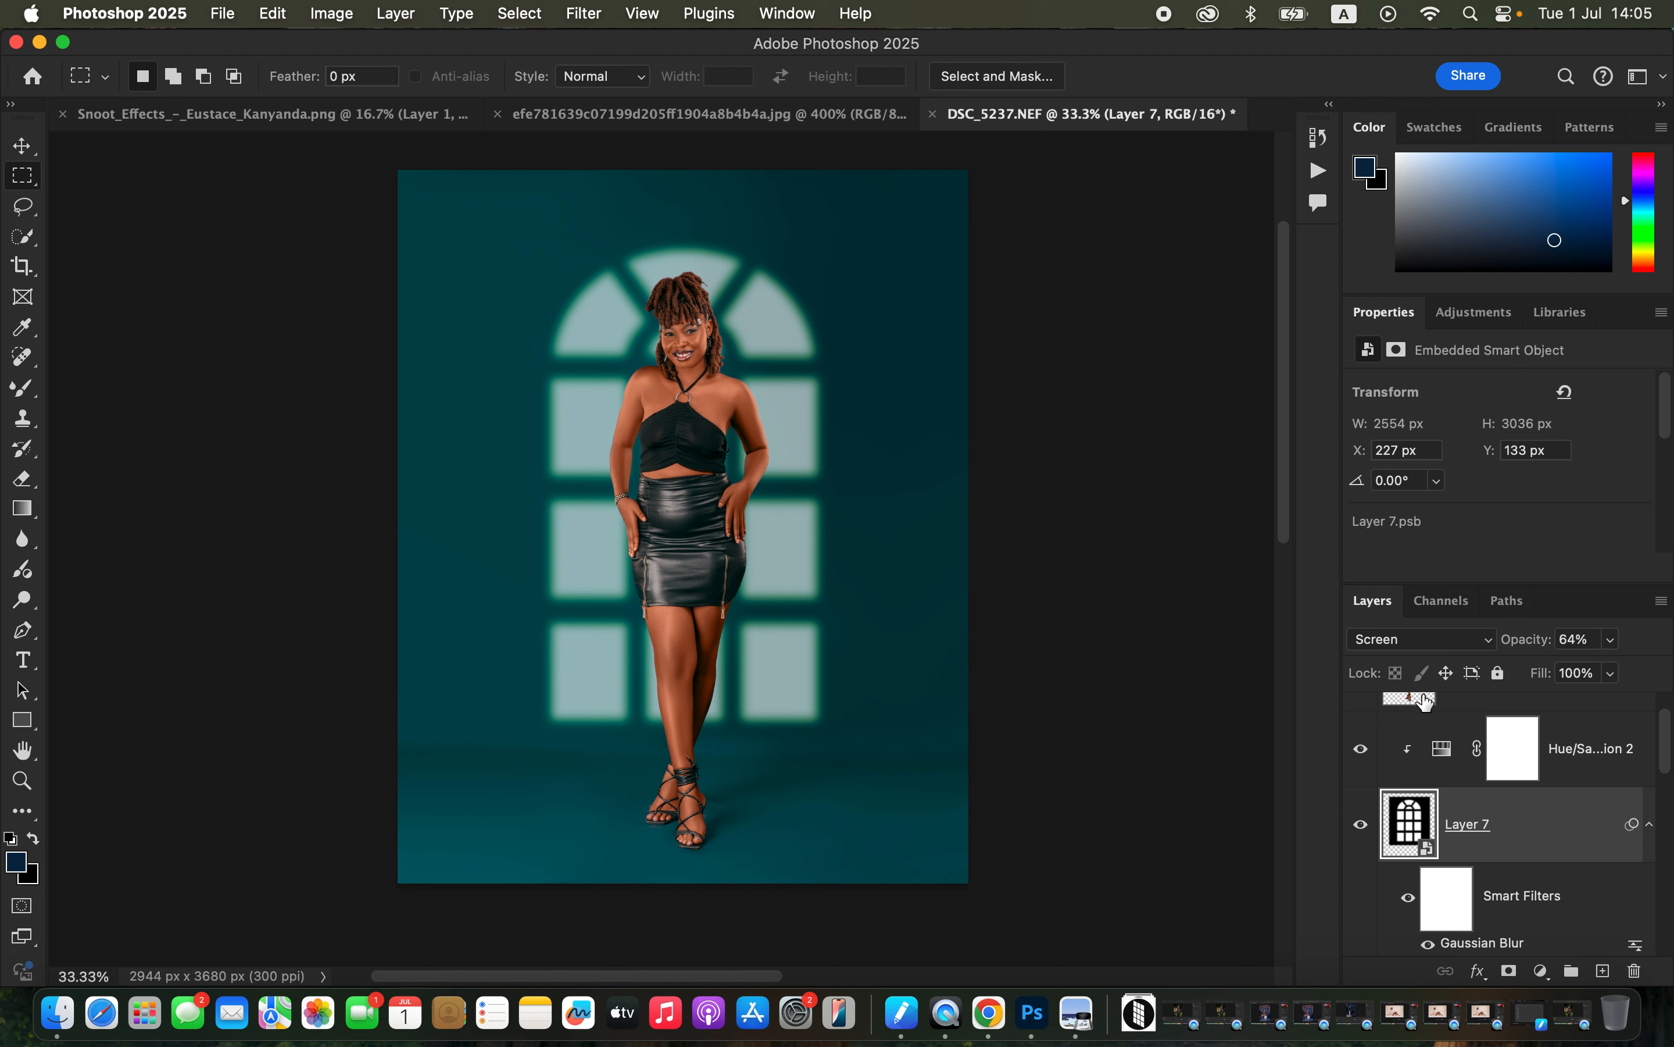
Compare the edited portrait with the original by repeatedly isolating the Background layer and restoring all layers.
left_click_drag(1667, 734, 1666, 928)
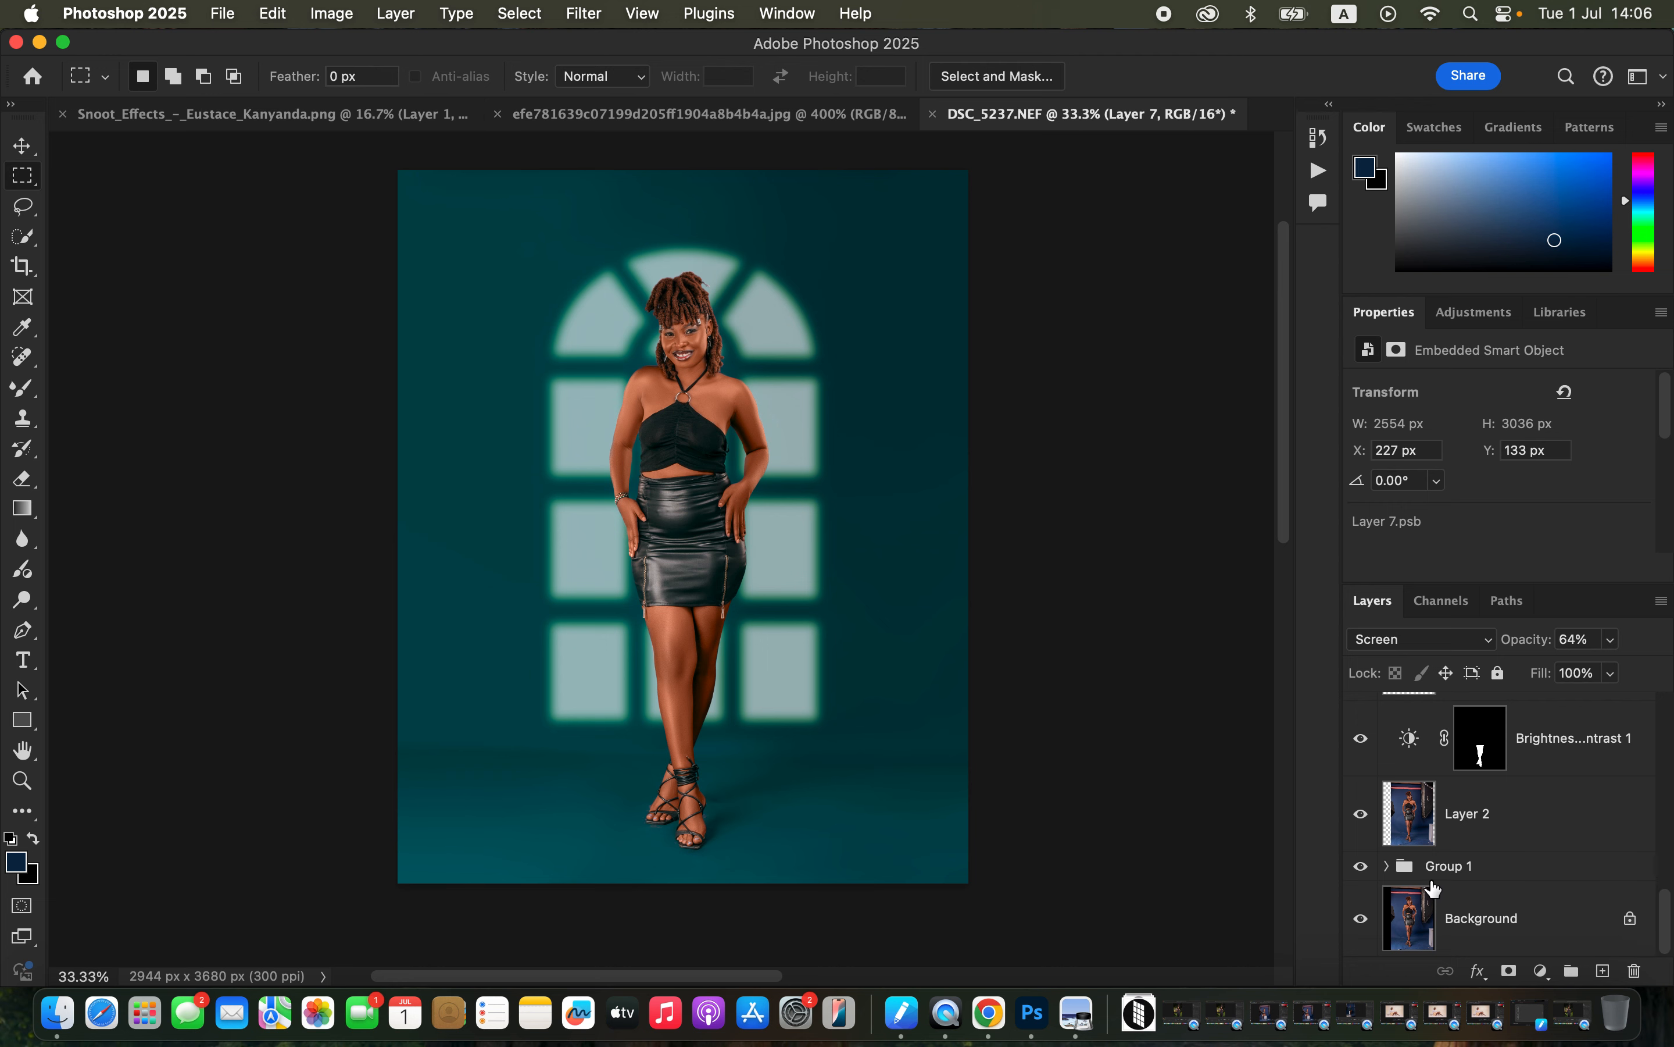
left_click(1361, 919, "alt")
left_click(1361, 921, "alt")
left_click(1361, 921, "alt")
left_click(1361, 921, "alt")
left_click(1362, 922, "alt")
left_click(1363, 924, "alt")
left_click(1361, 921, "alt")
left_click(1362, 920, "alt")
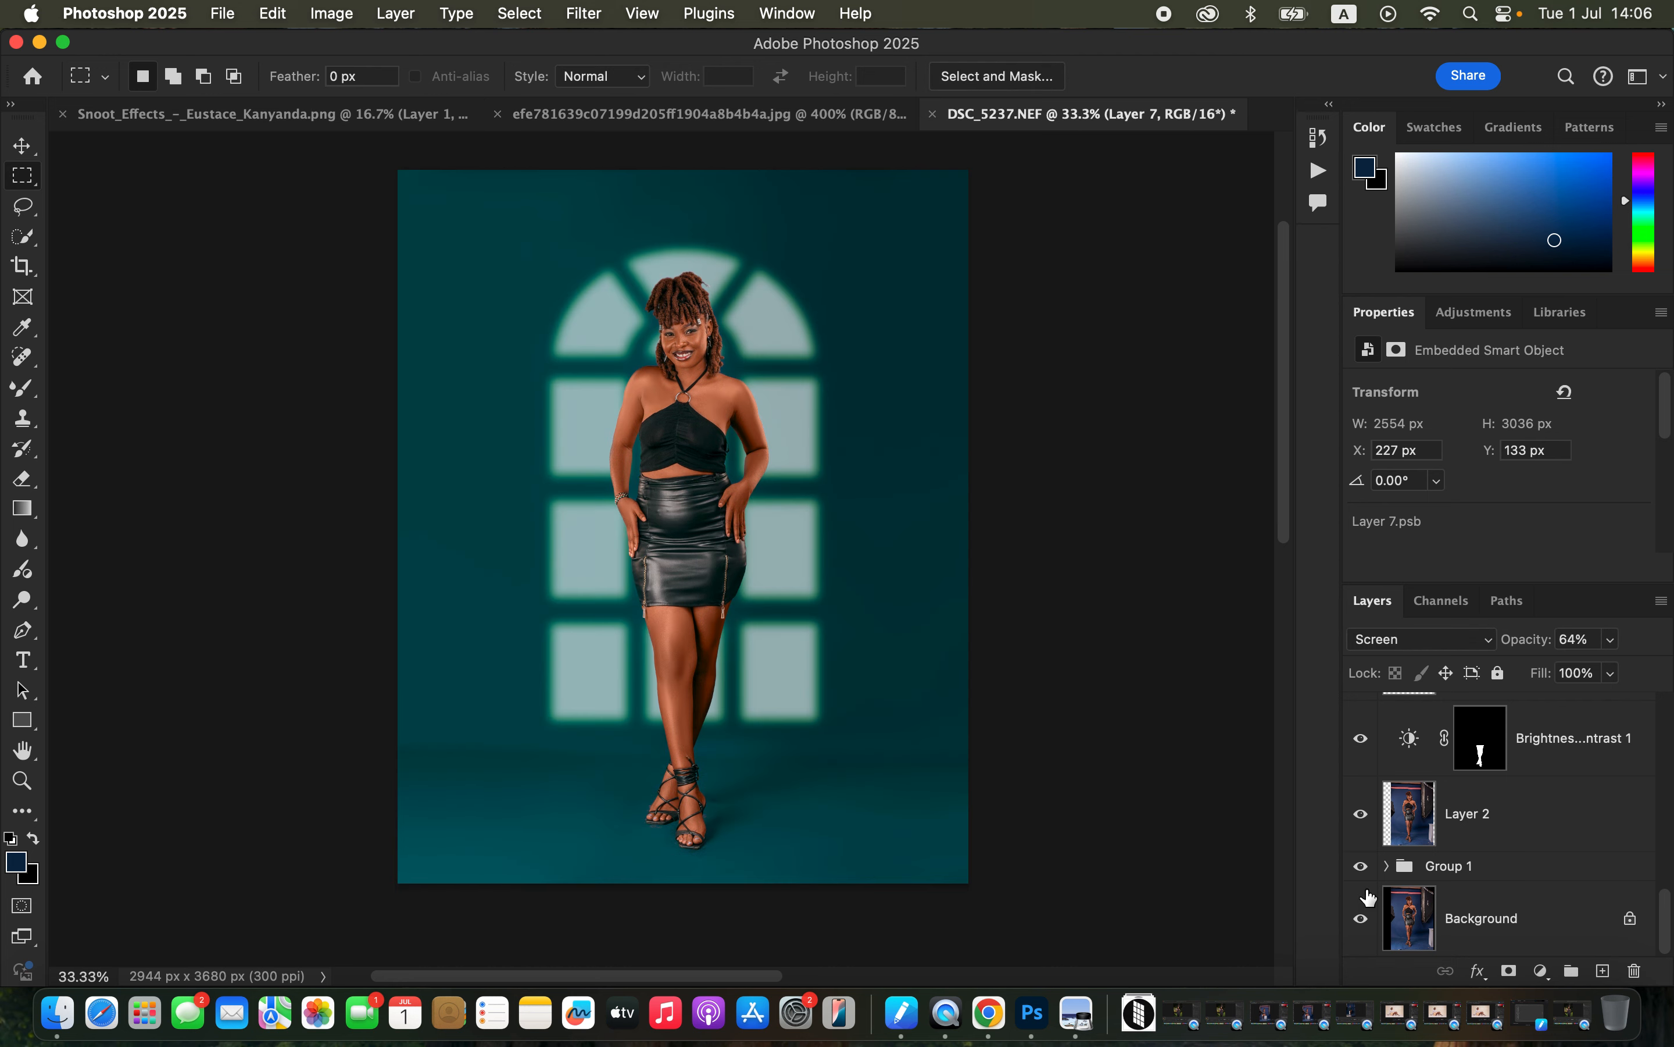